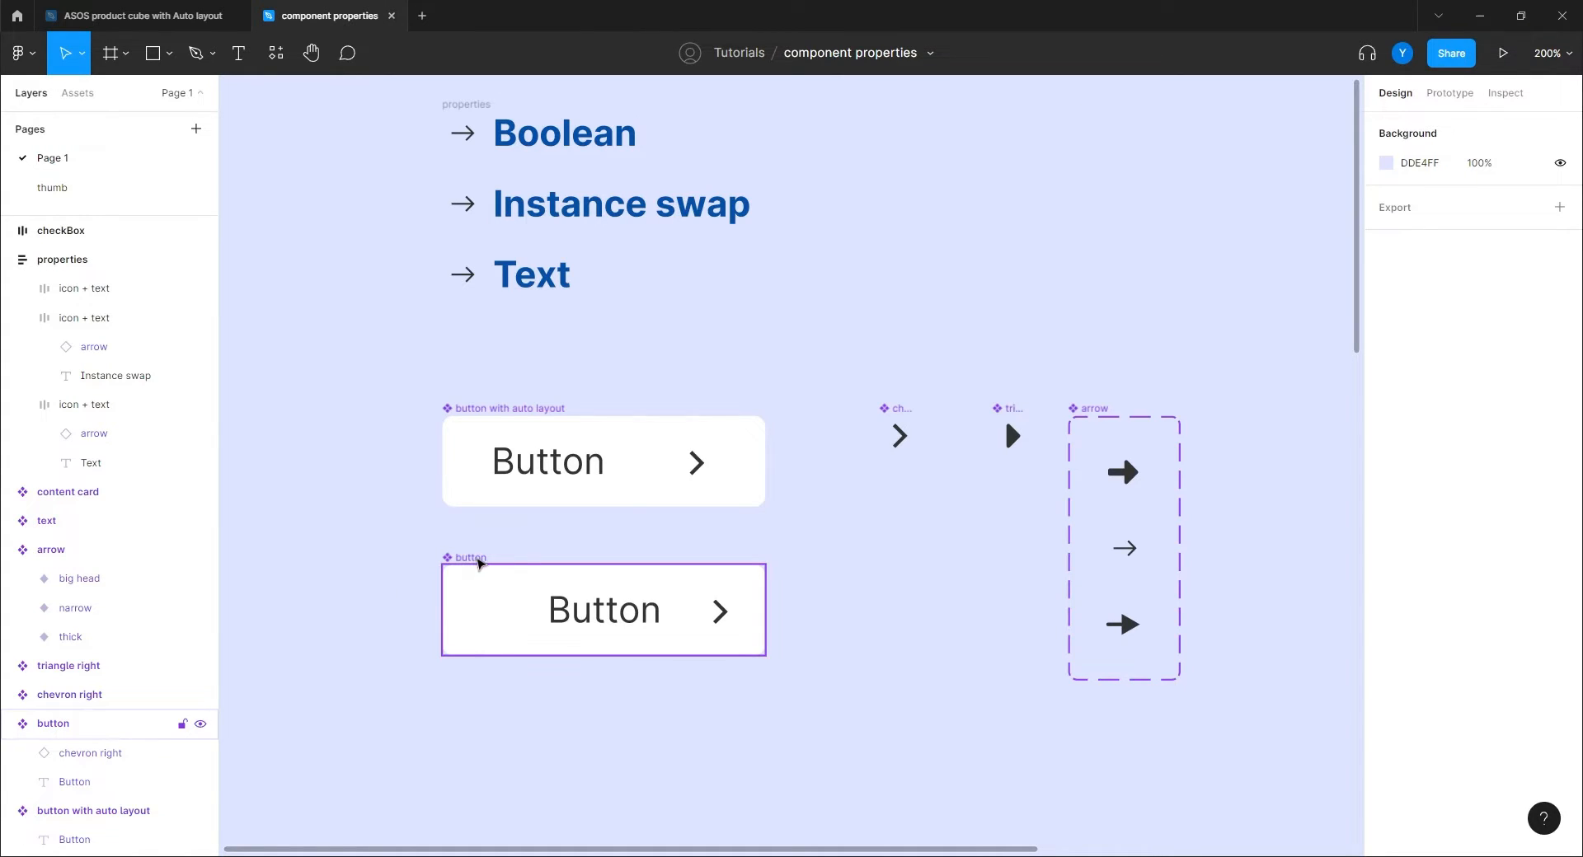
Start a property from the chevron, cancel it, and reselect the button component.
click(479, 562)
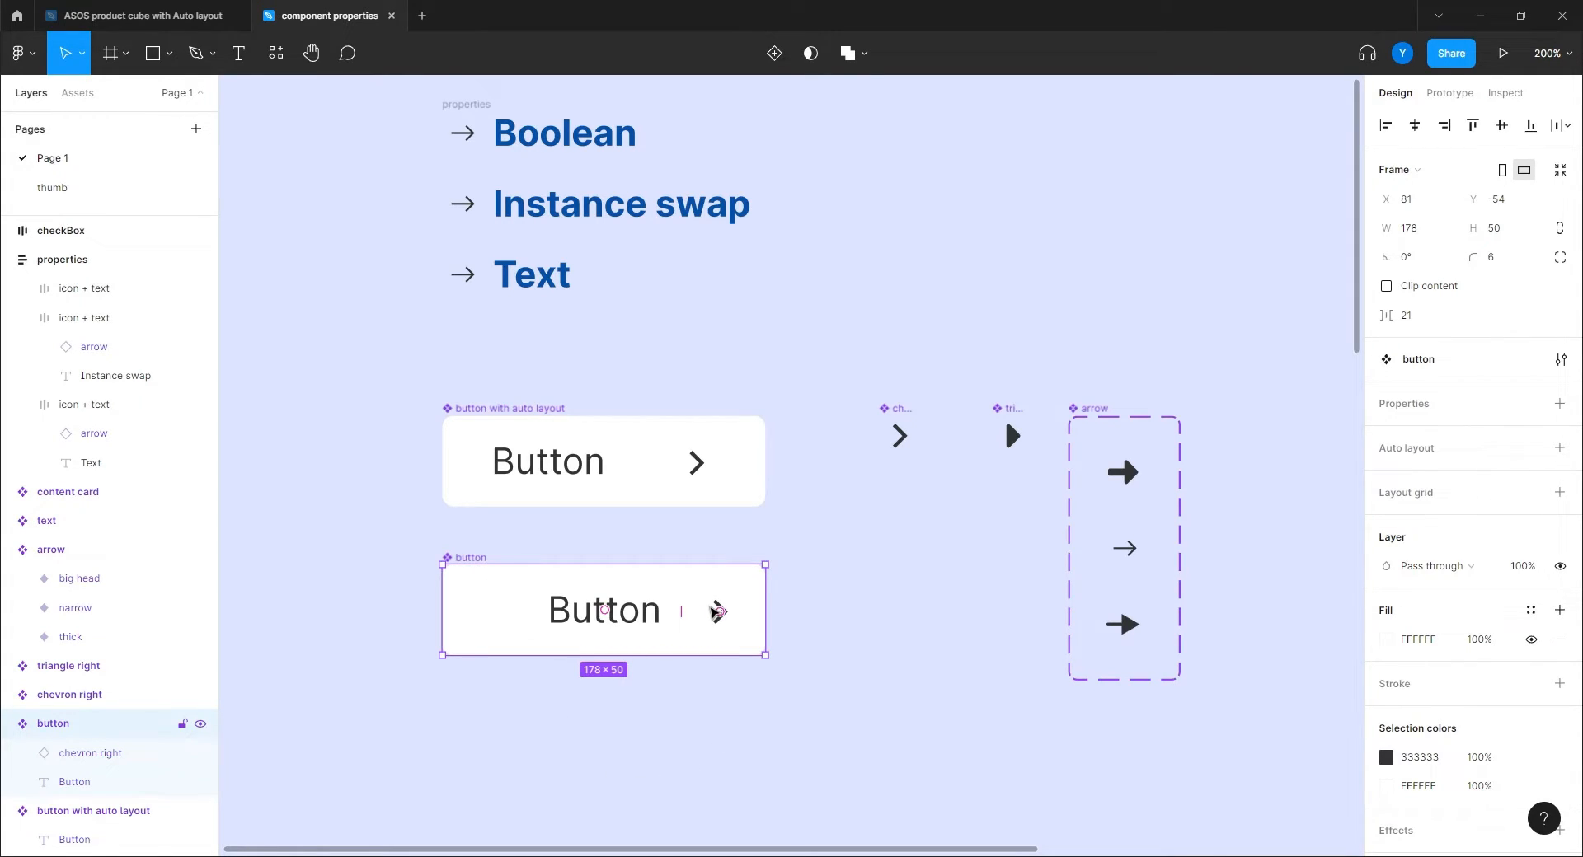
click(715, 612)
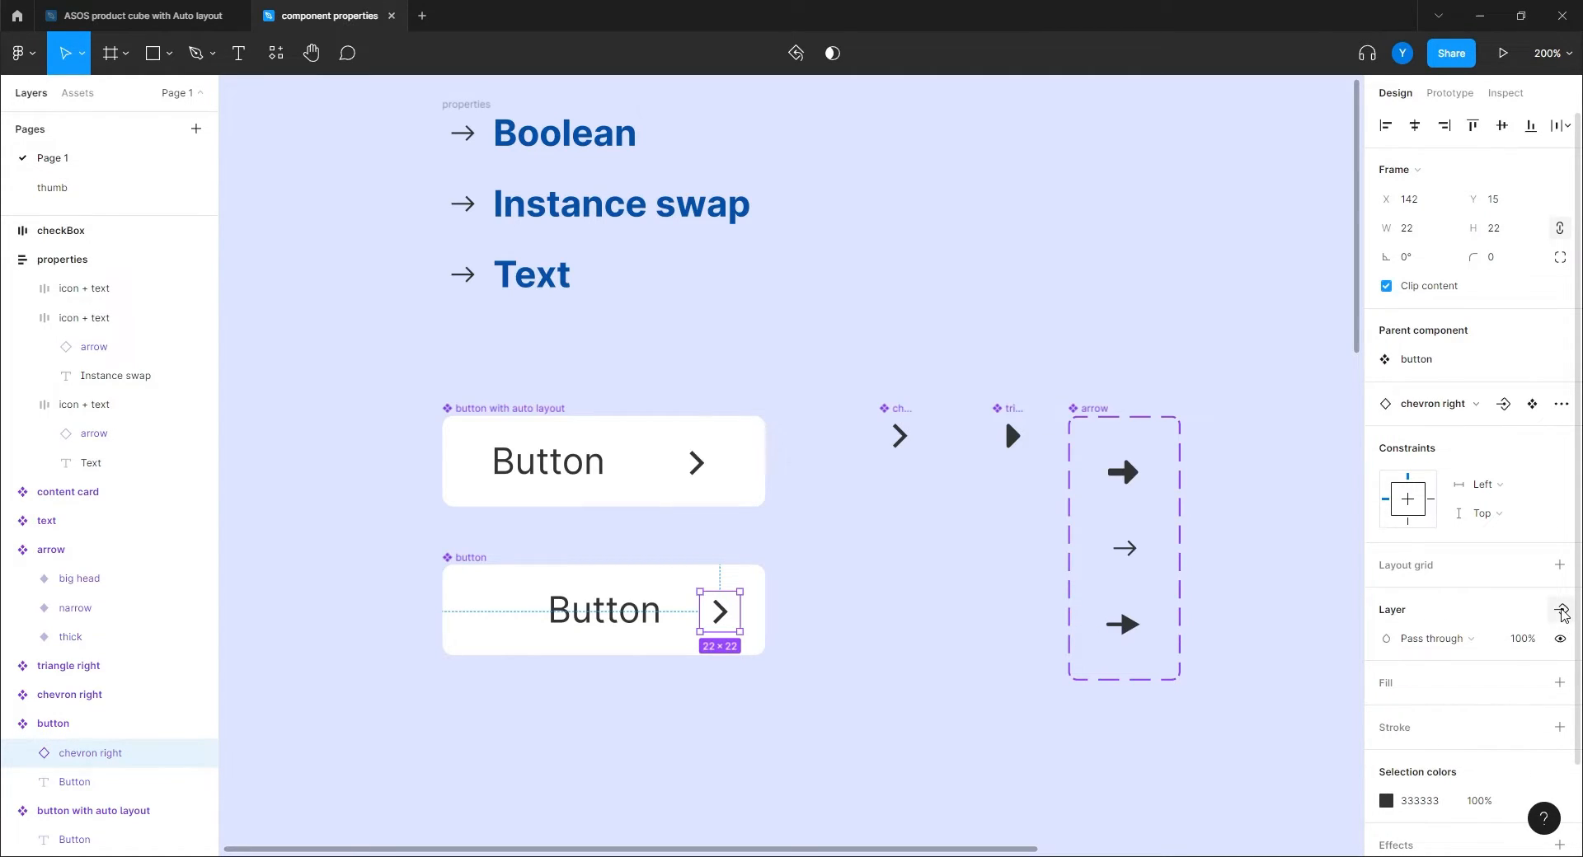
click(1561, 610)
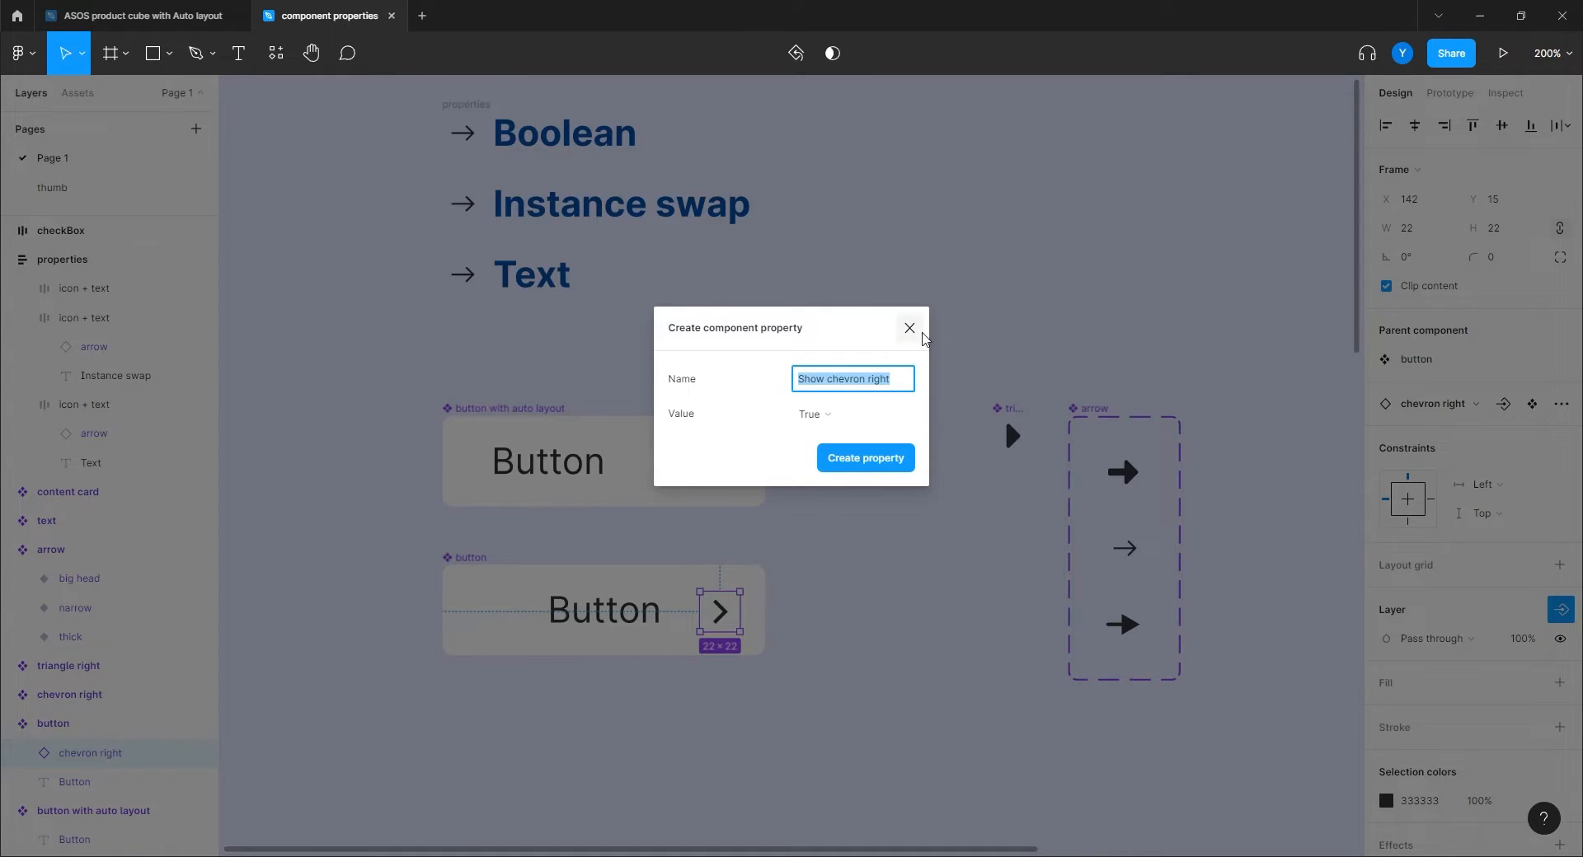
click(909, 328)
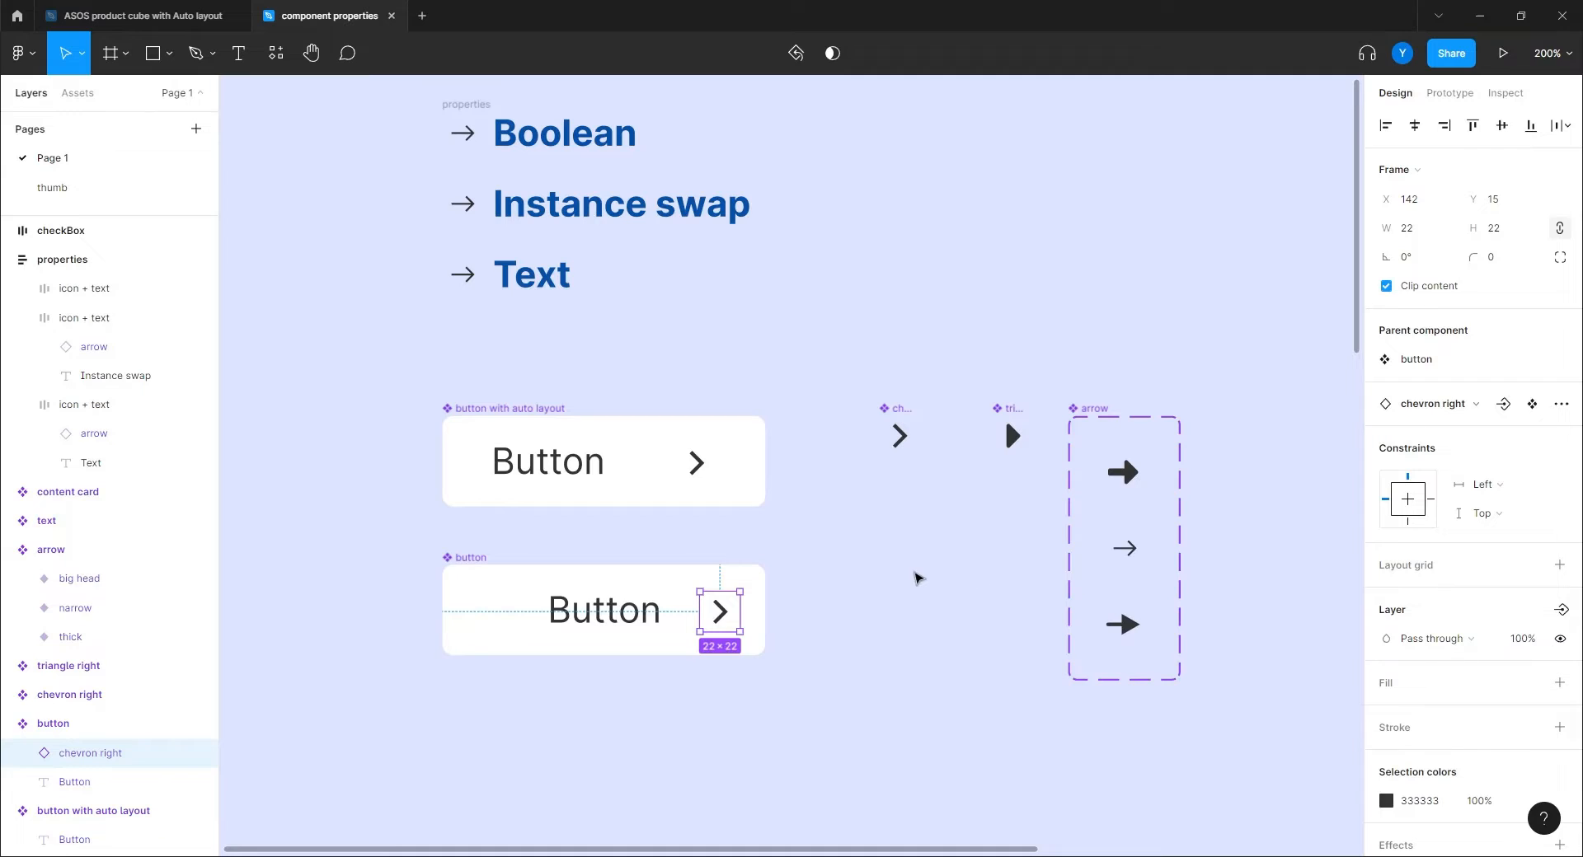
click(849, 576)
click(461, 567)
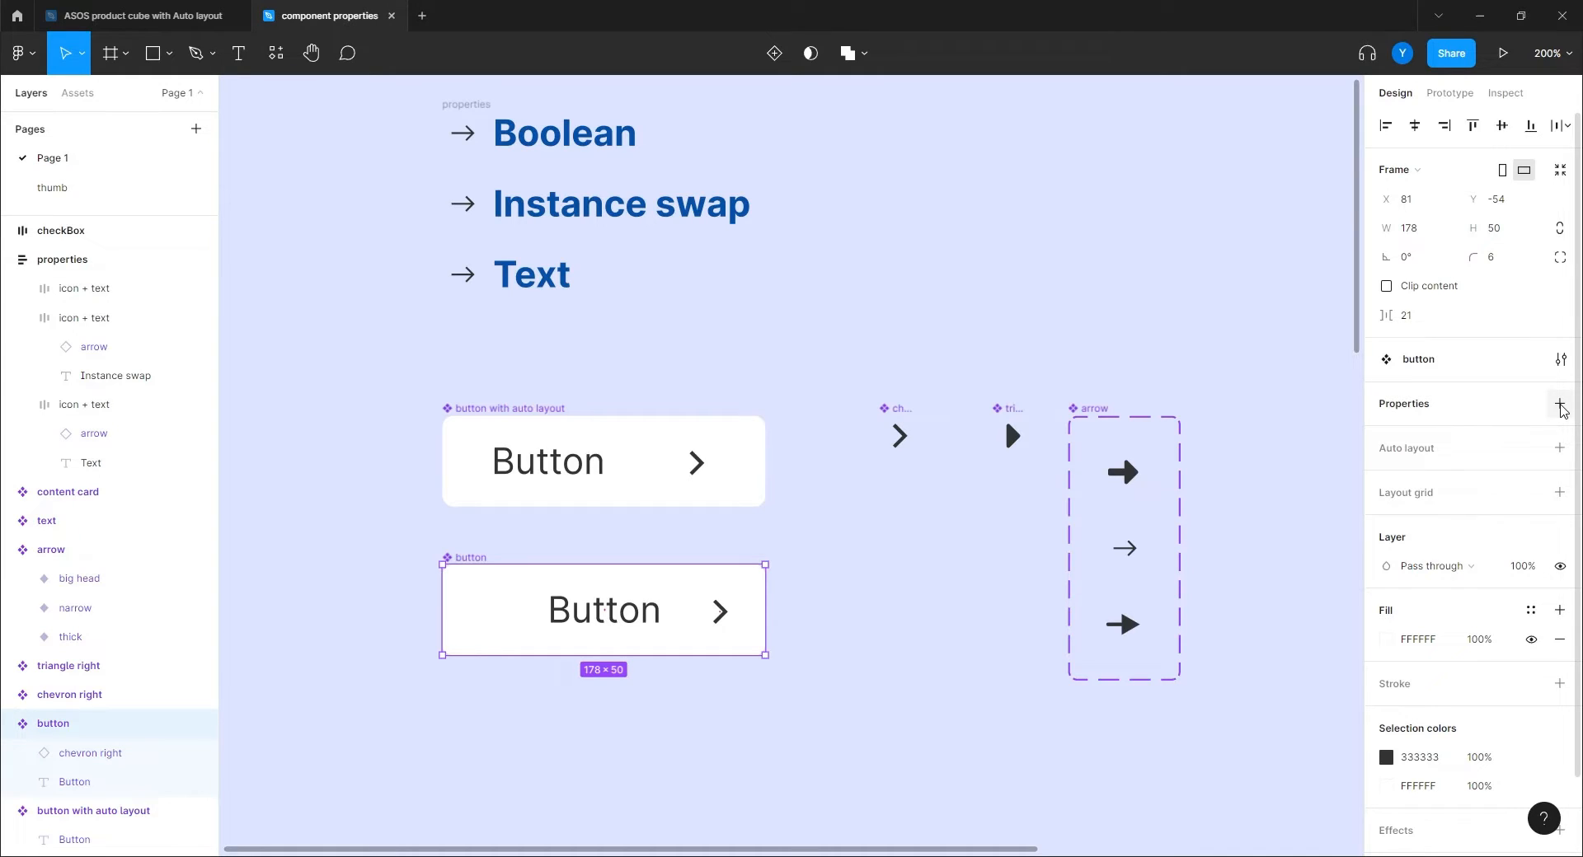
Create a Boolean property named 'show icon' on the button component.
click(1559, 405)
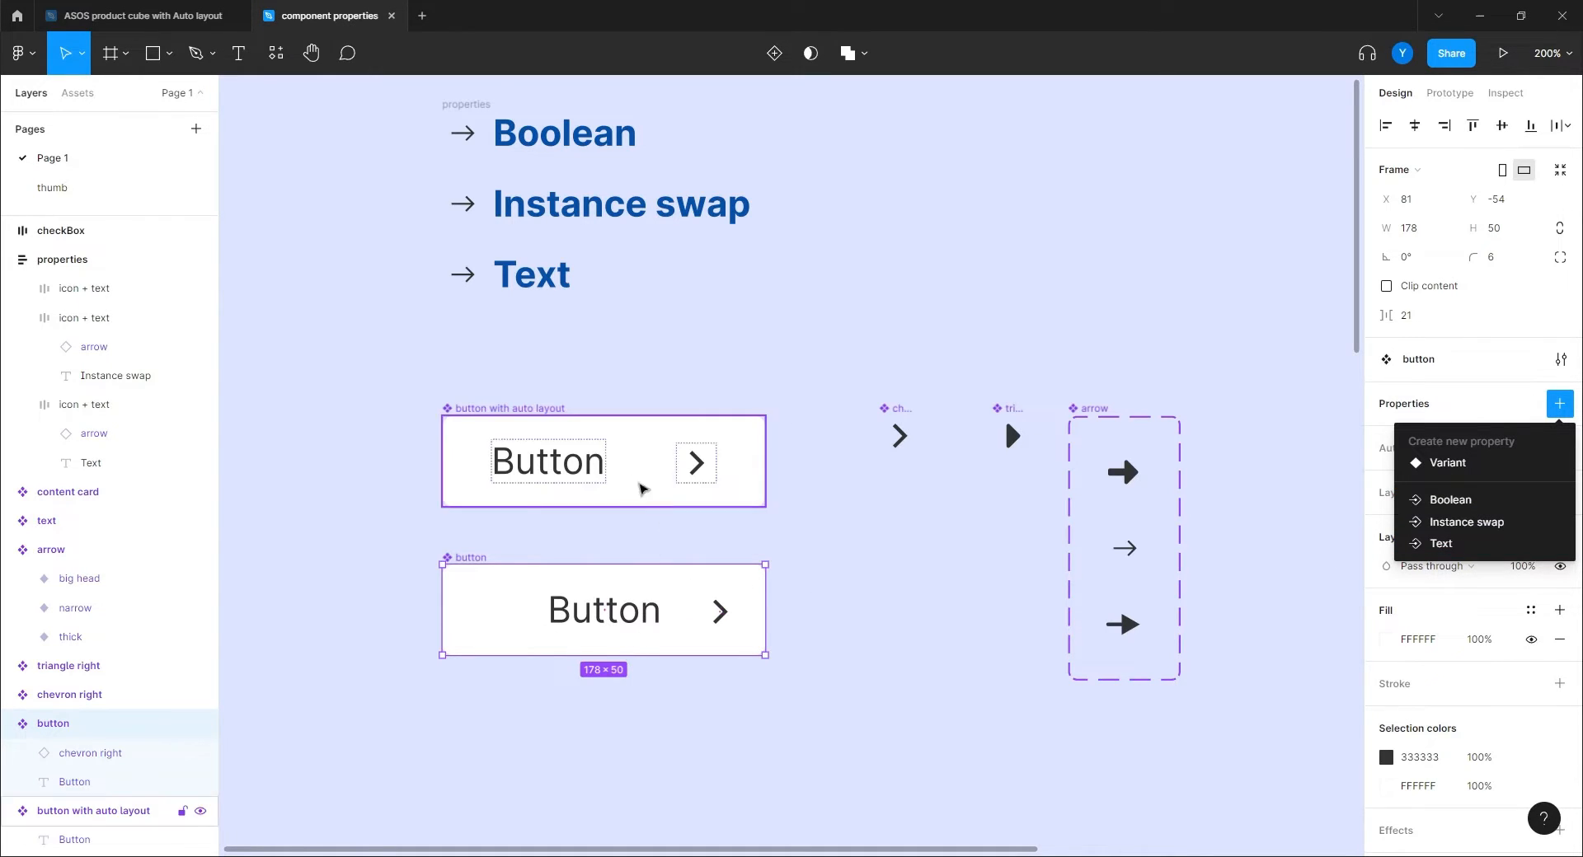
click(1450, 501)
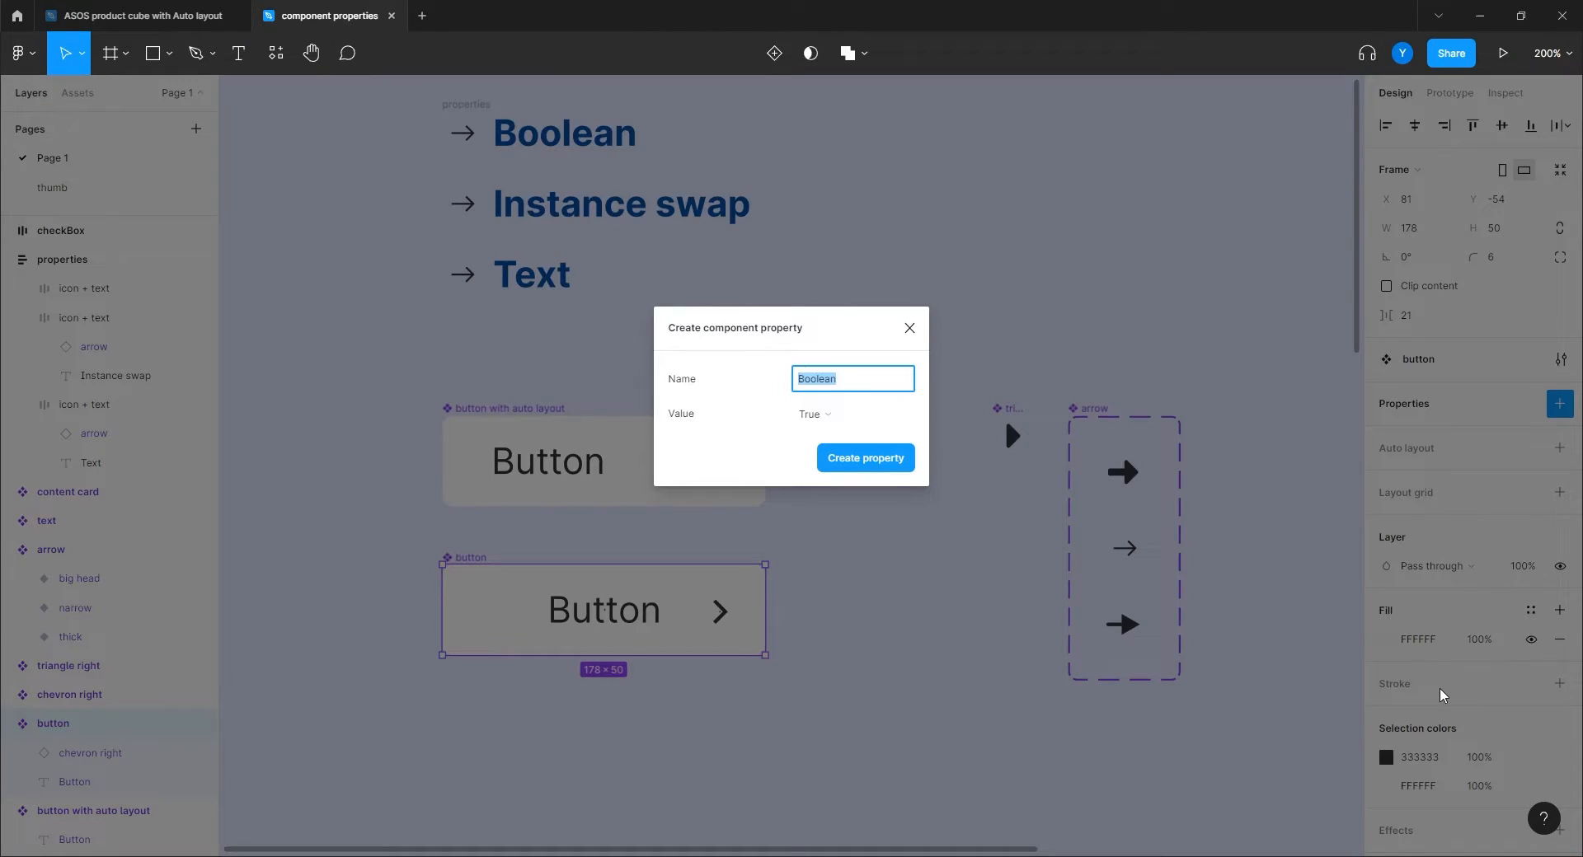
text(icon)
key(BackSpace)
key(BackSpace)
key(BackSpace)
text(show icon)
click(844, 465)
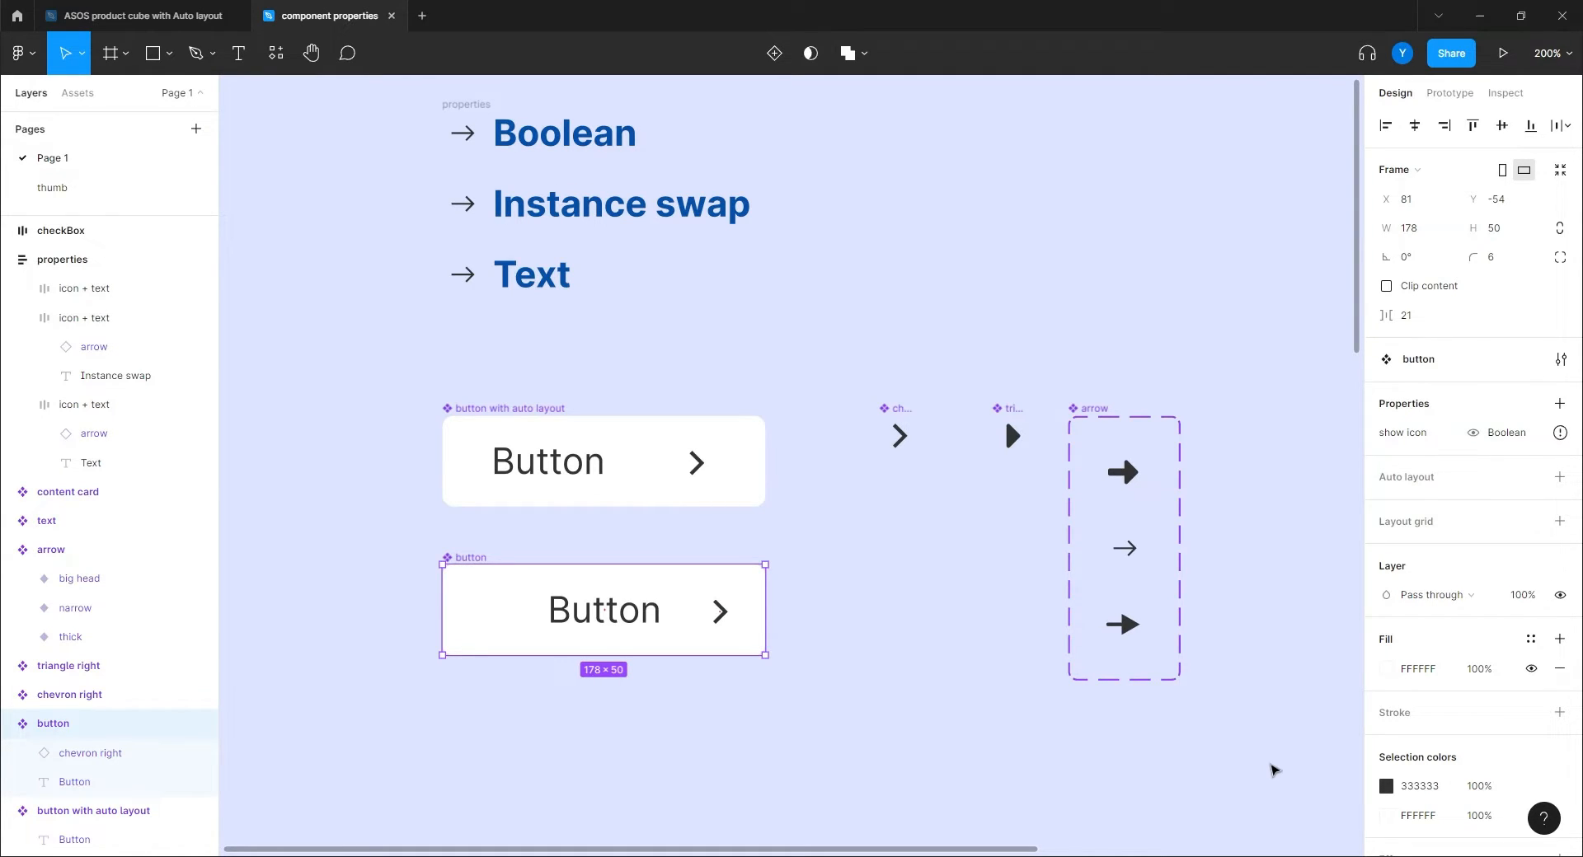
mouse_move(1559, 433)
Bind the chevron layer's visibility to the 'show icon' Boolean property.
click(714, 624)
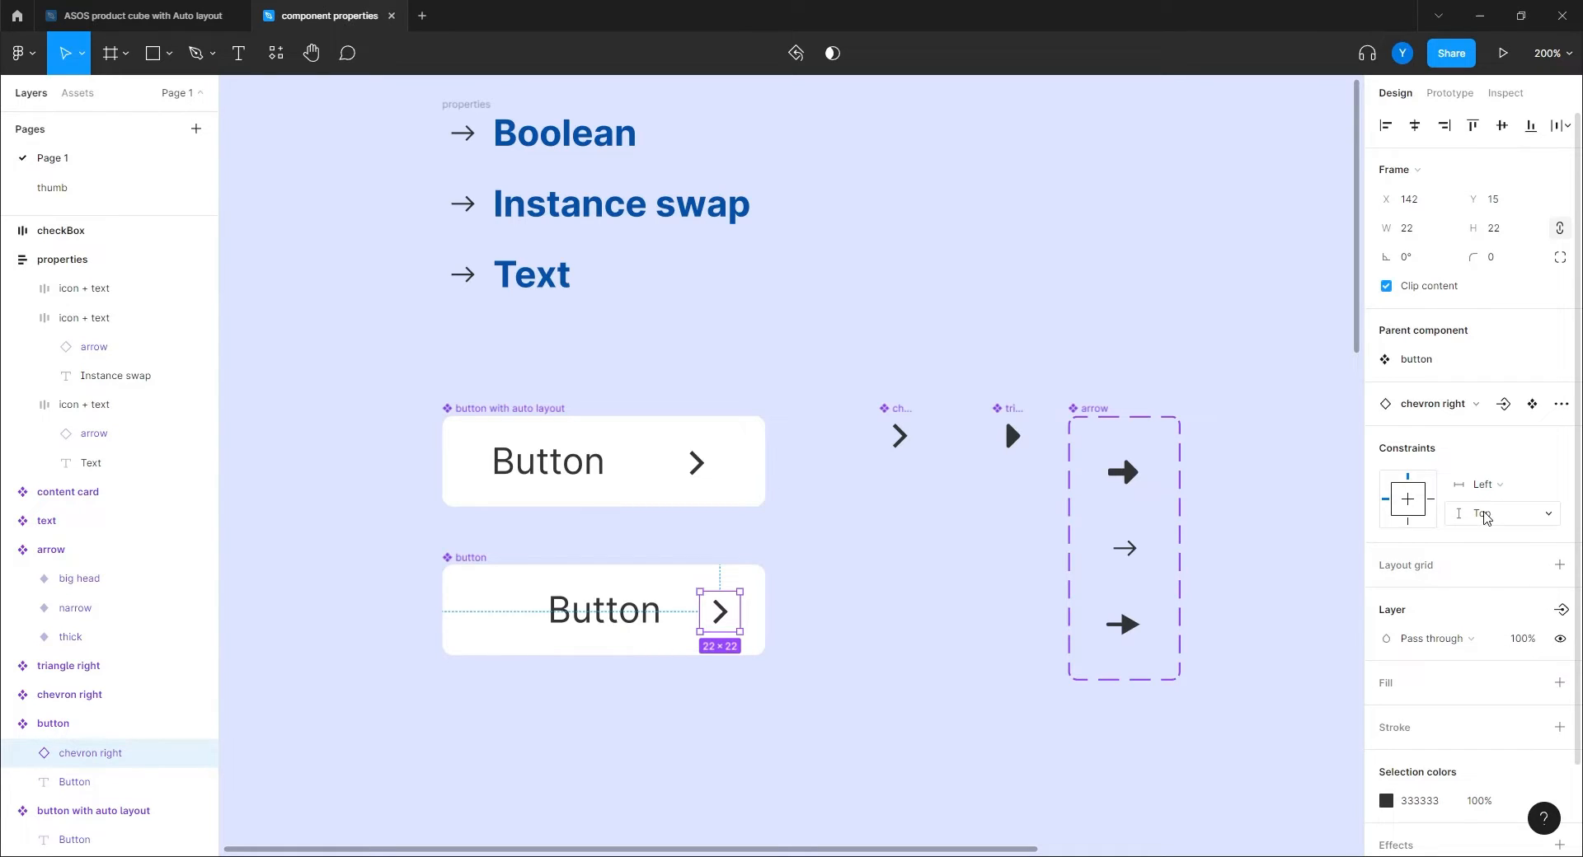
scroll(1488, 544, down, 2)
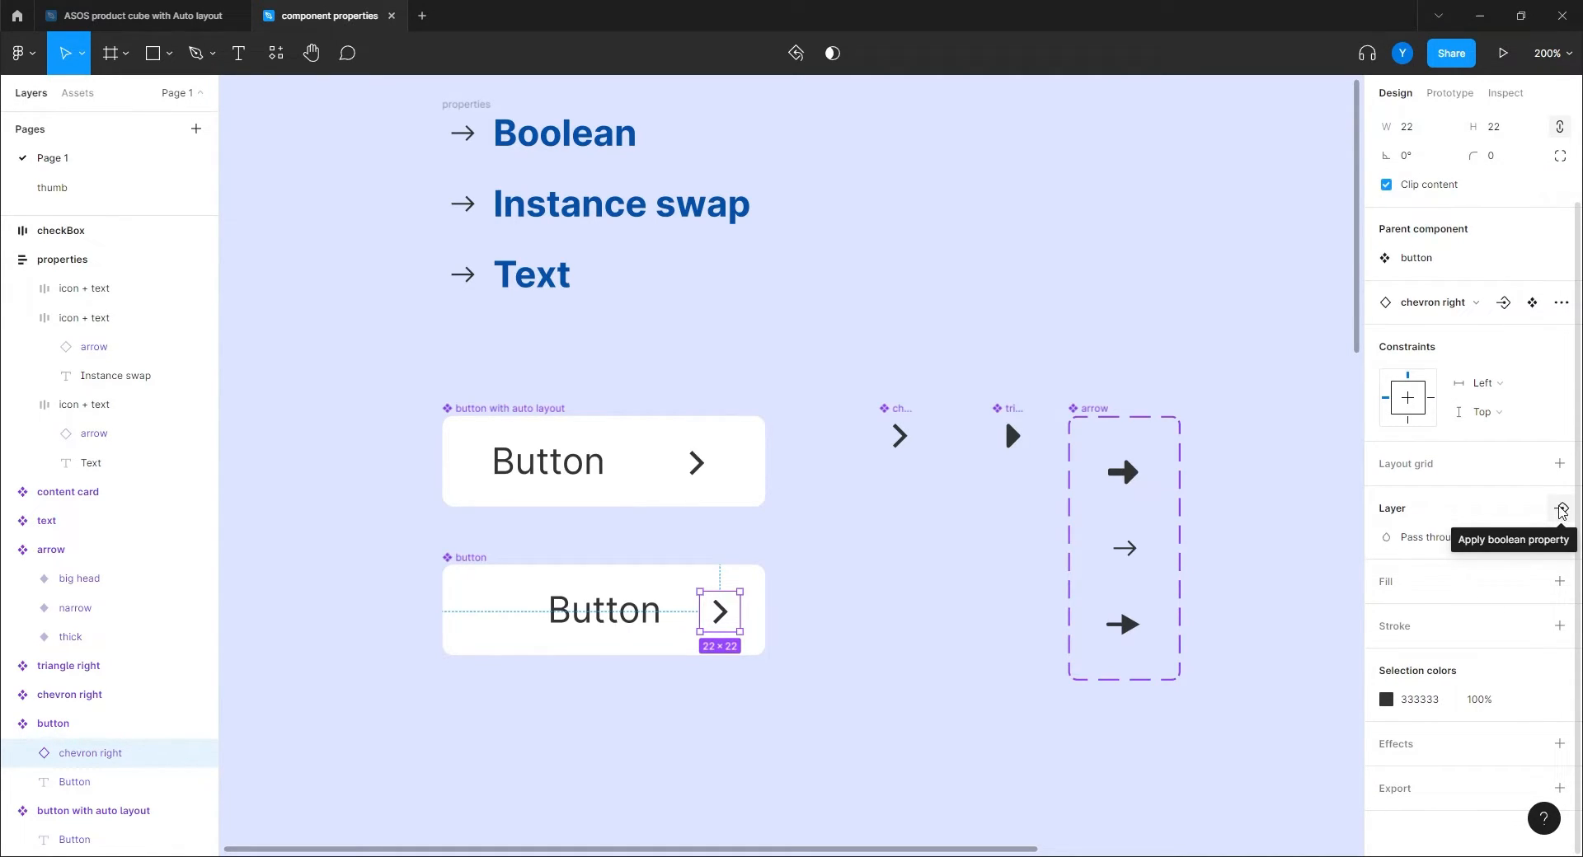
click(1560, 510)
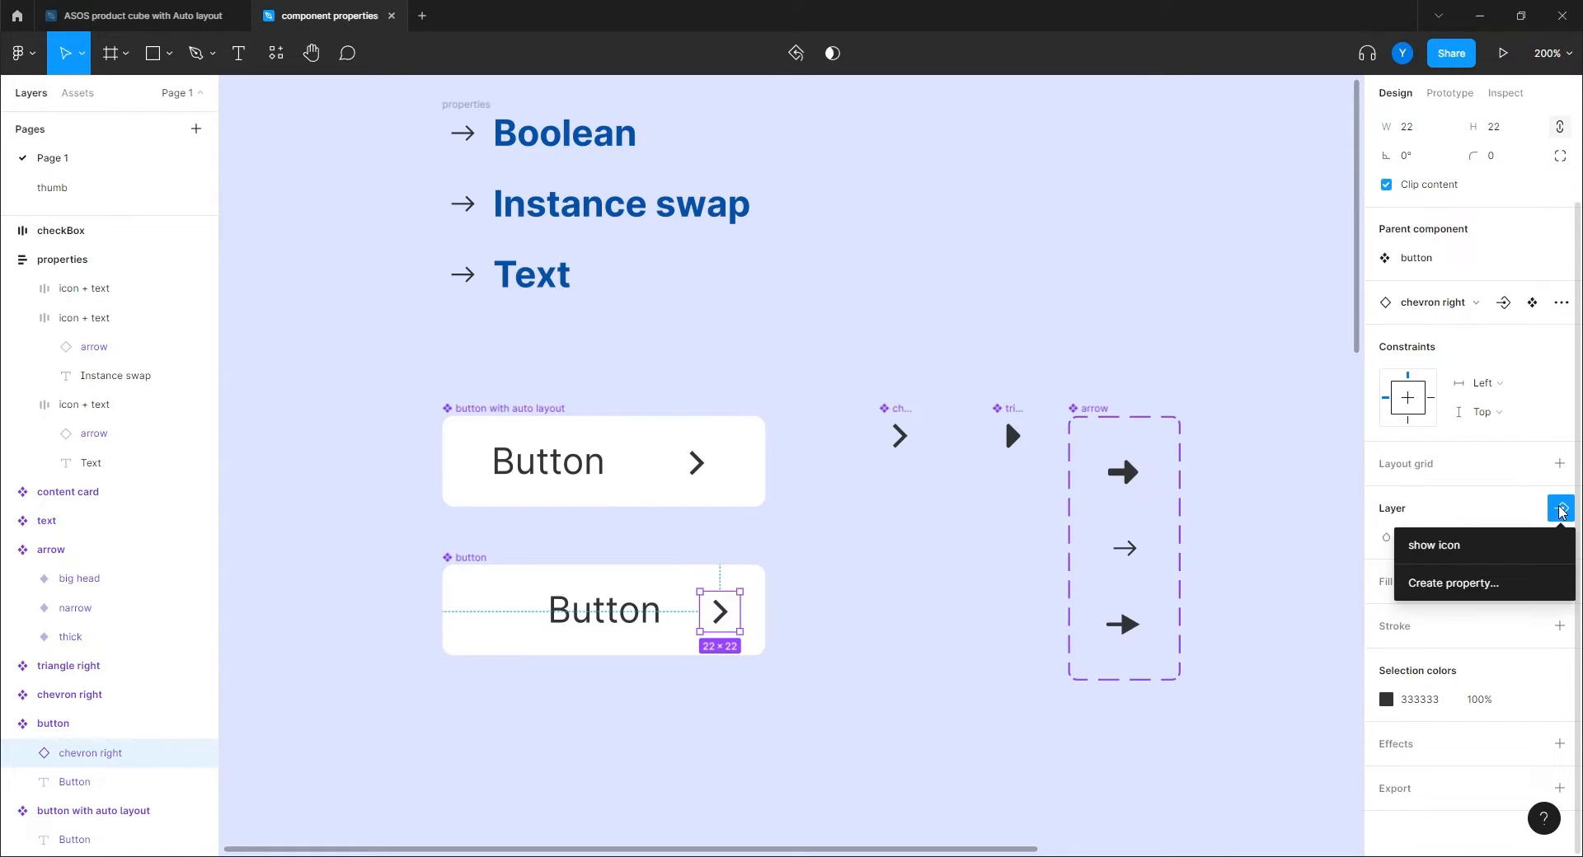
click(1463, 551)
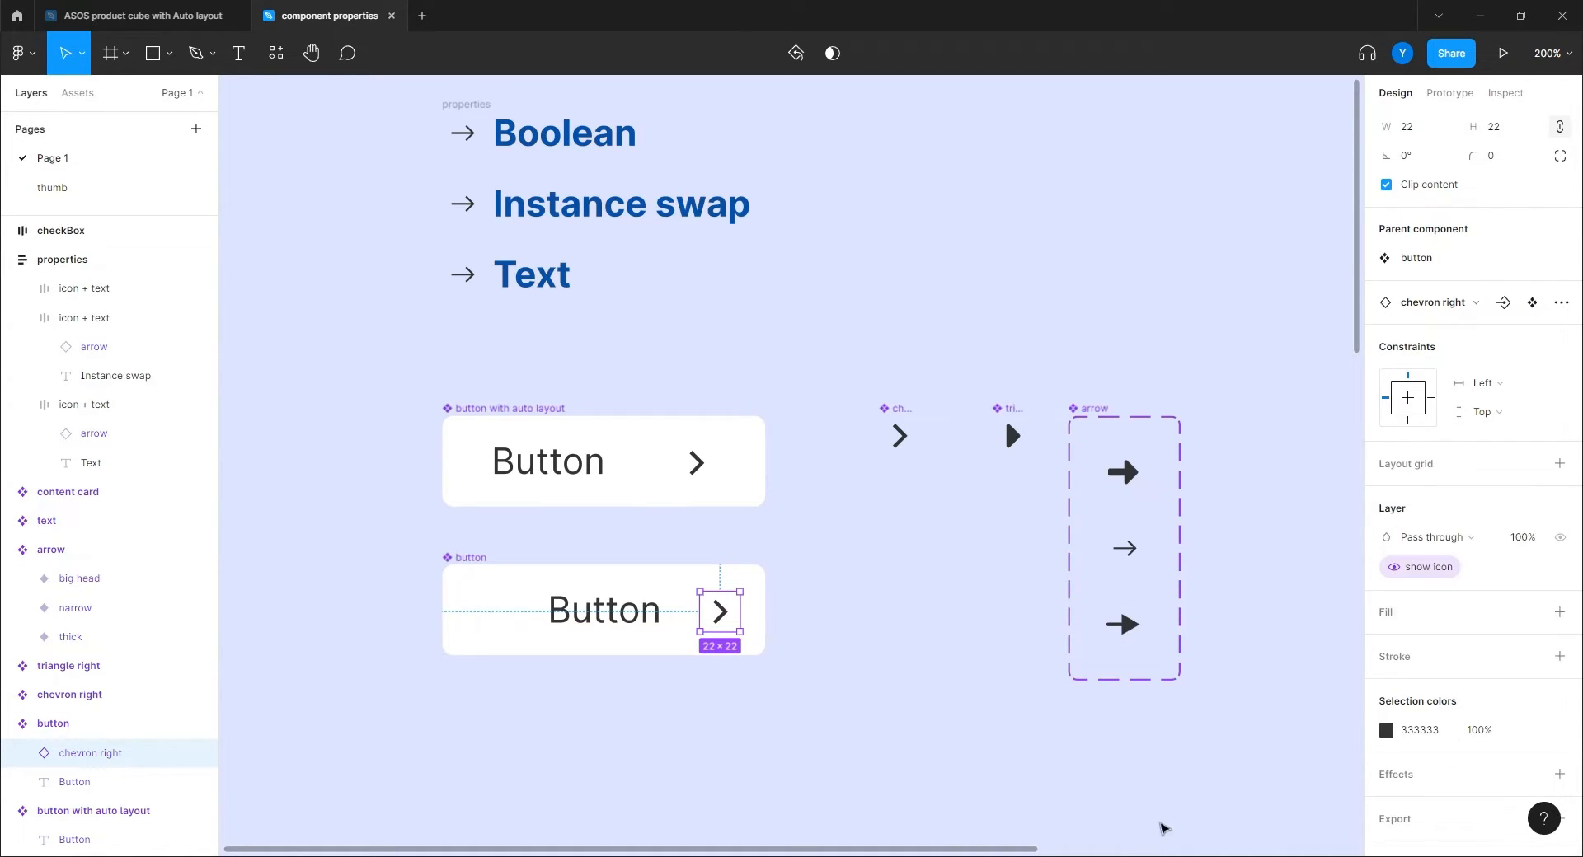
click(852, 685)
drag(852, 685, 1001, 399)
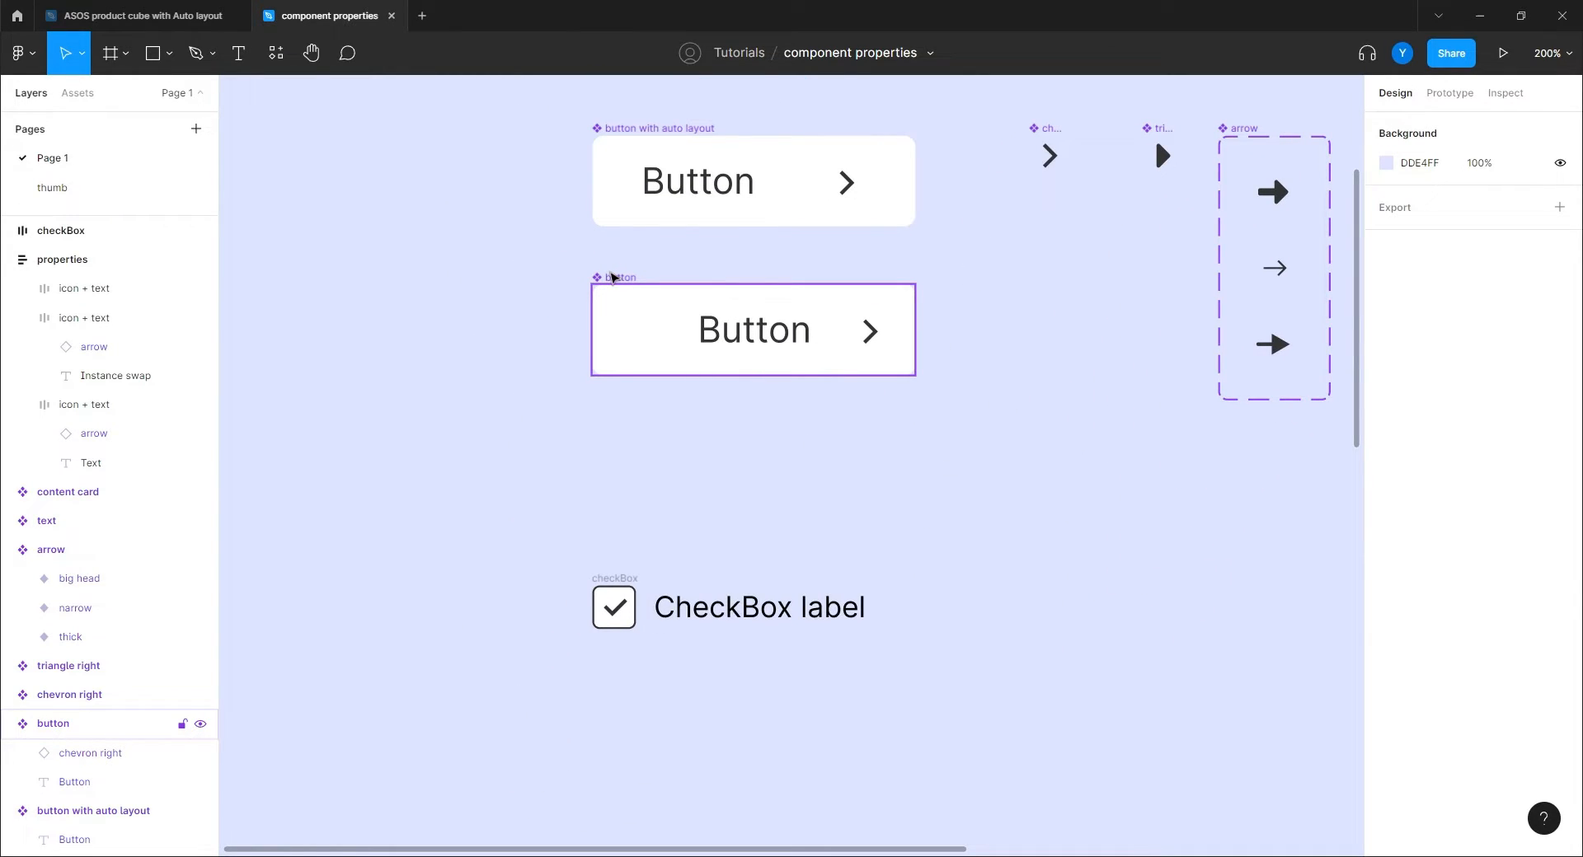
drag(612, 278, 370, 277)
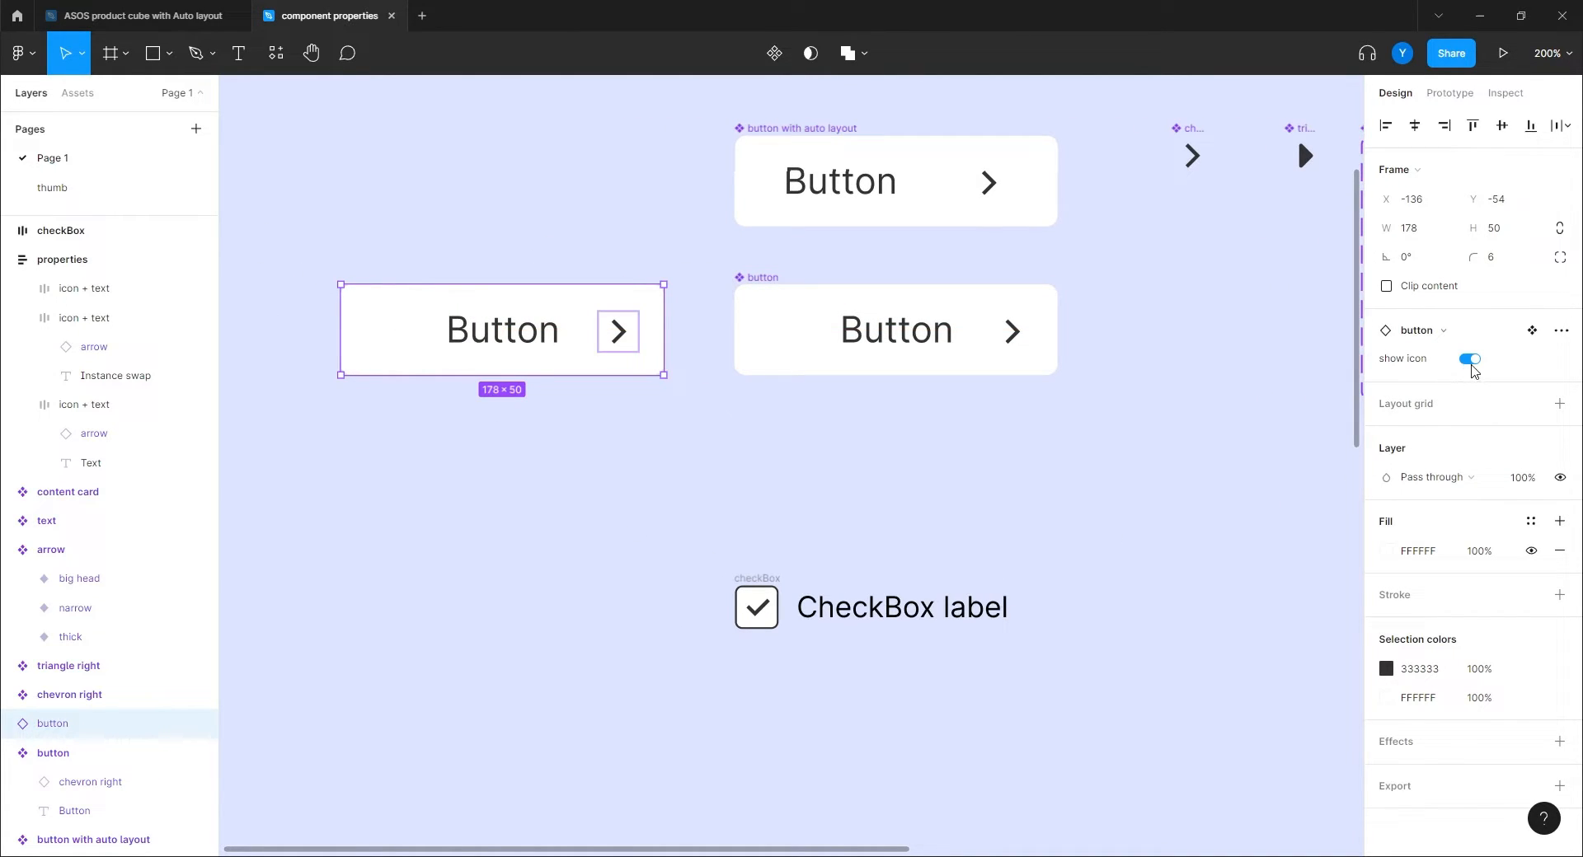
click(1469, 360)
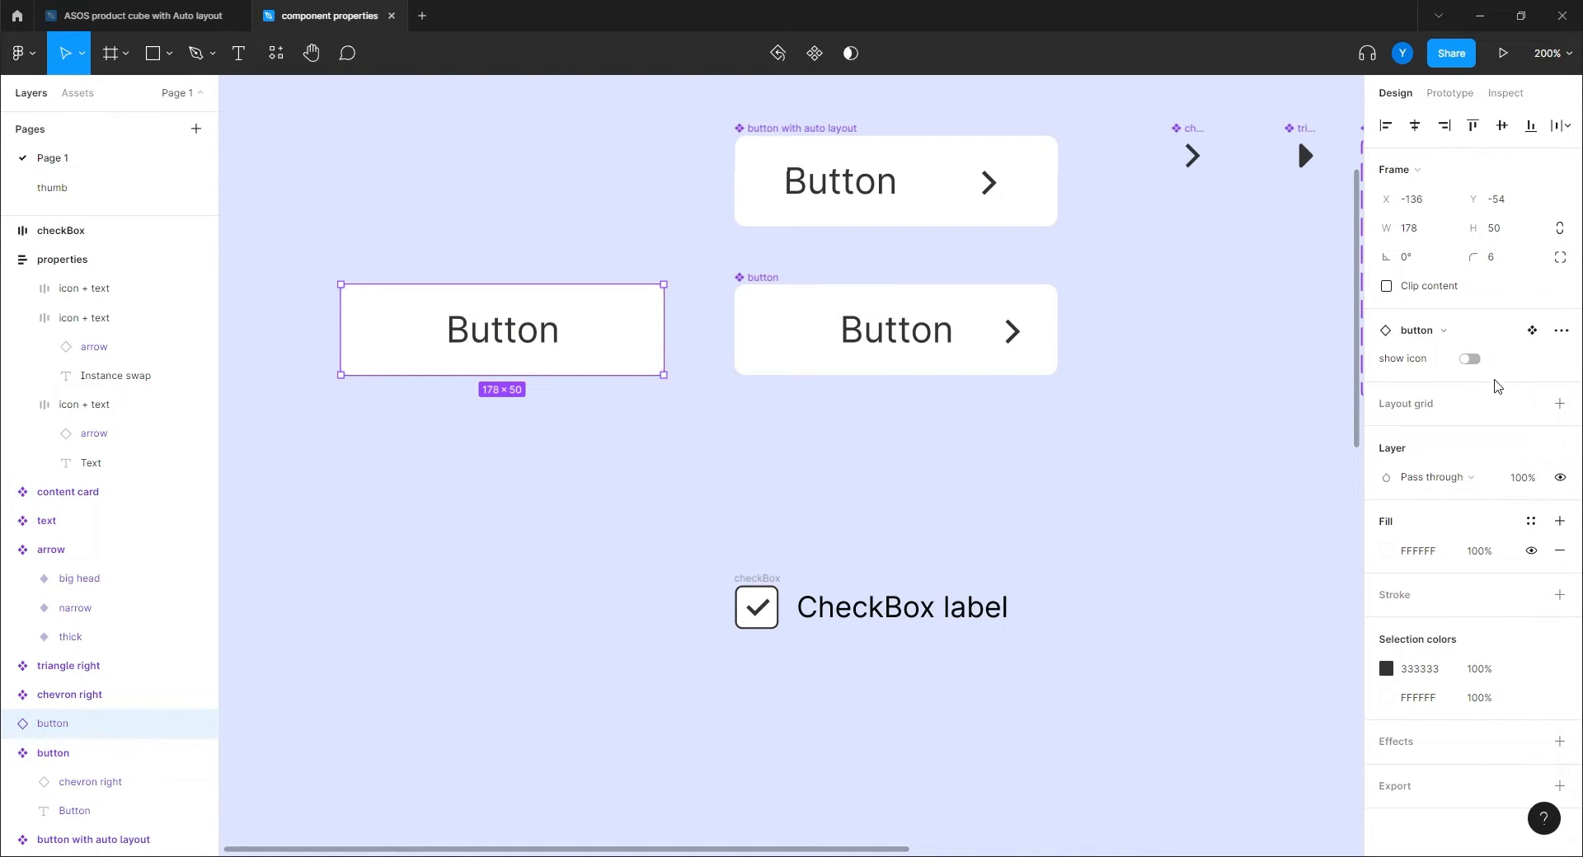
click(1470, 360)
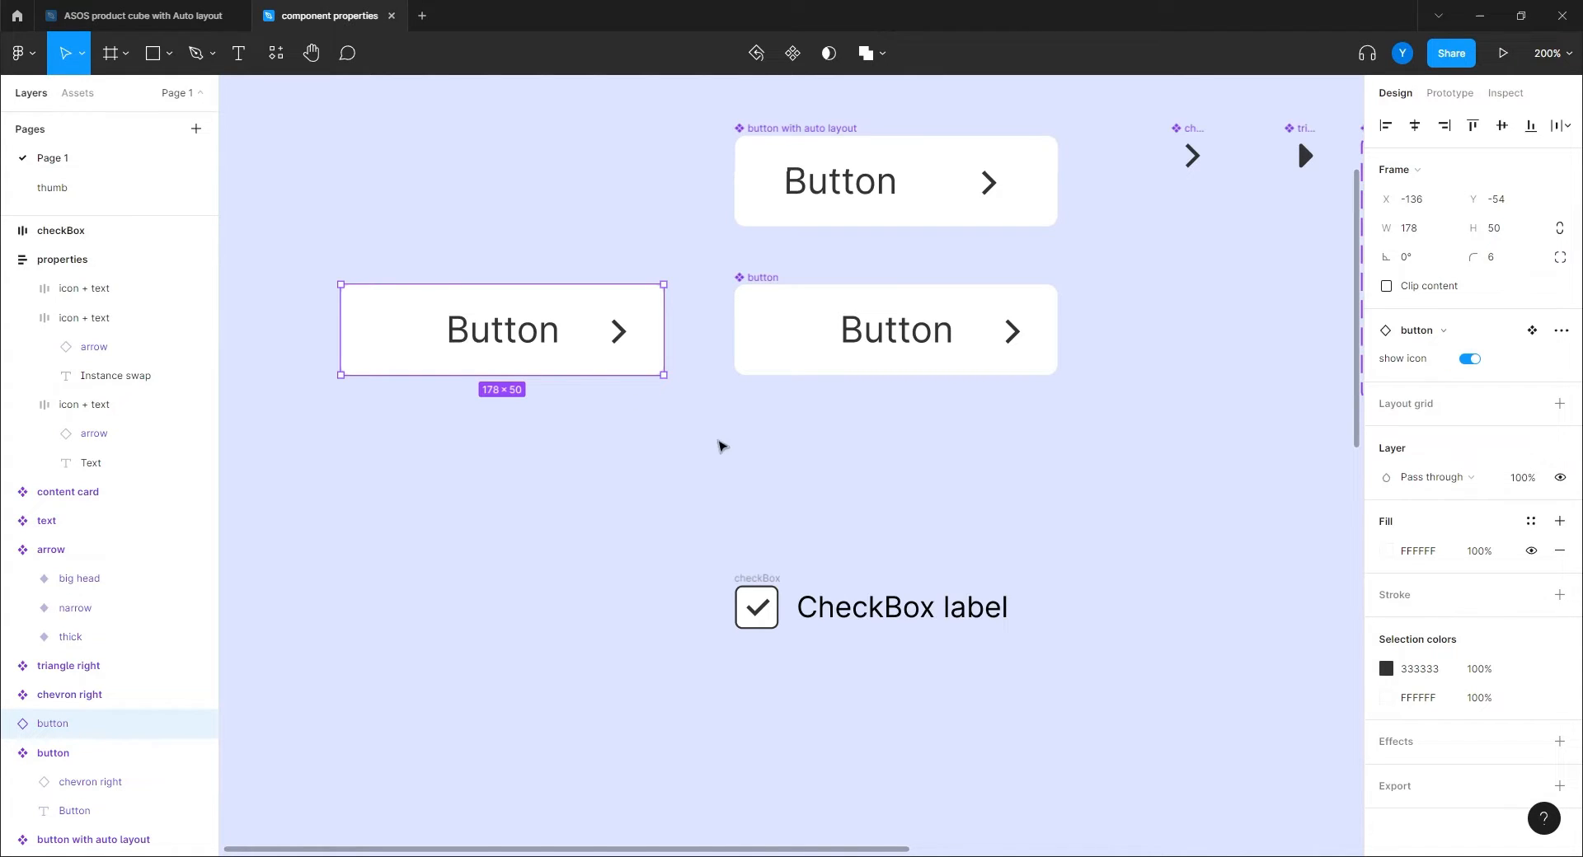
key(Delete)
scroll(908, 362, up, 4)
scroll(908, 363, right, 3)
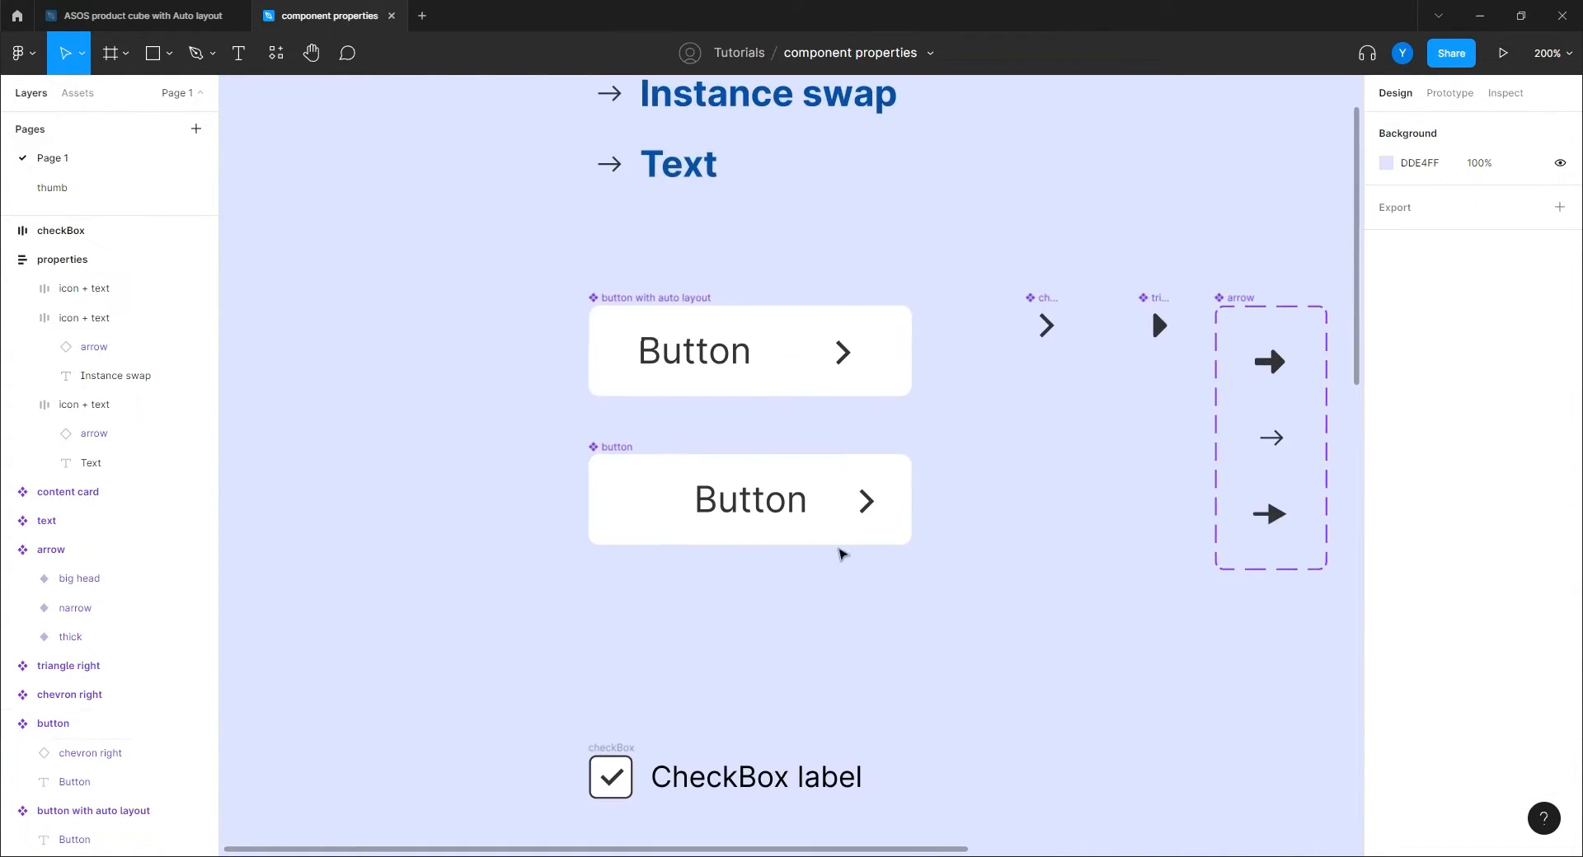
Delete the 'show icon' property from the button component.
click(777, 505)
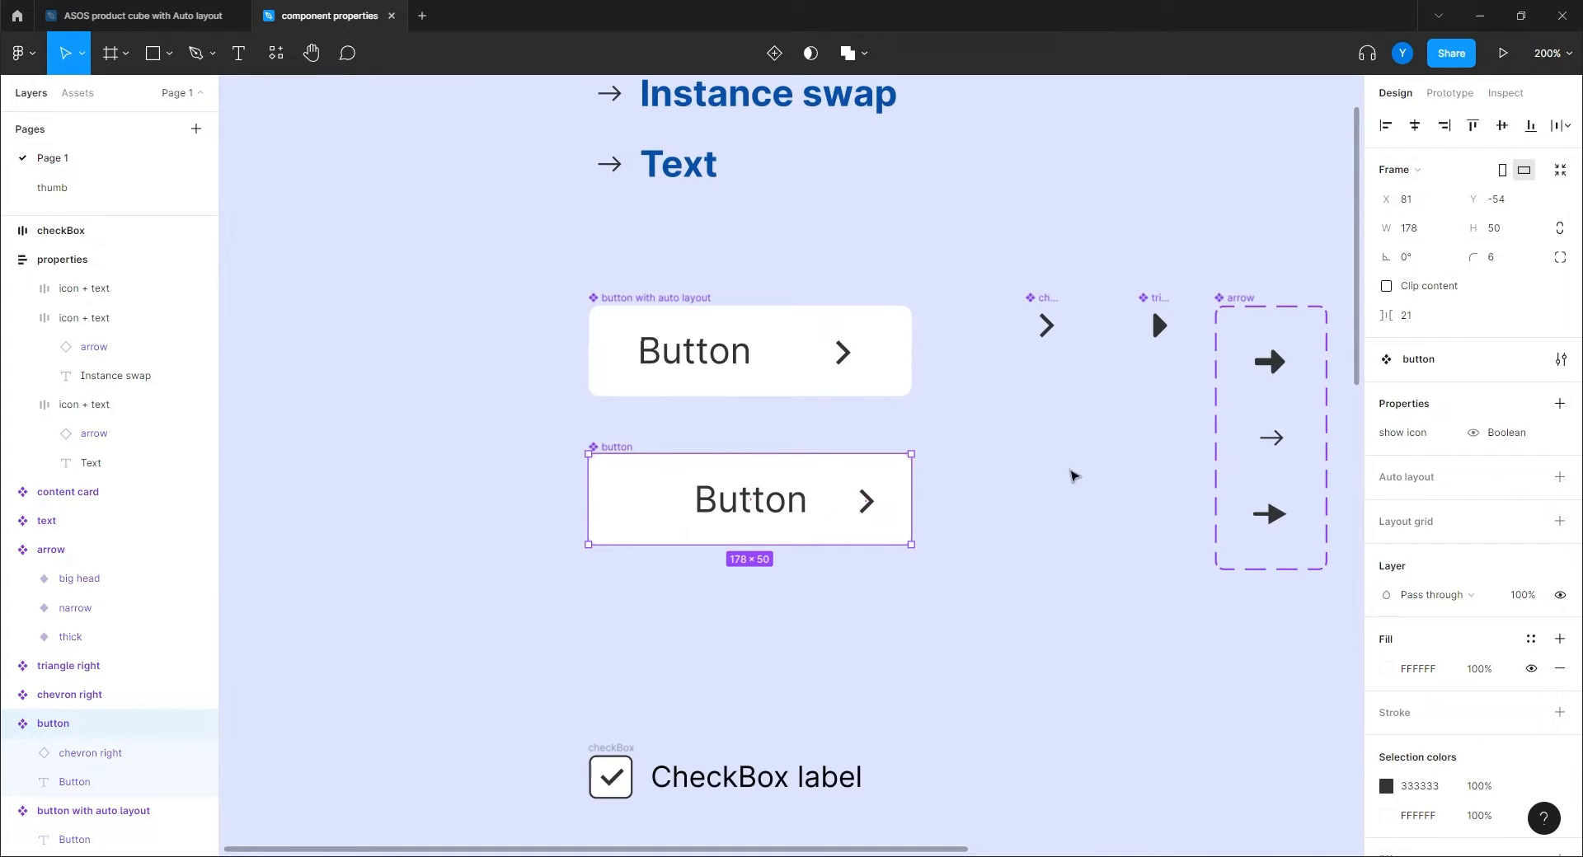
right_click(1402, 433)
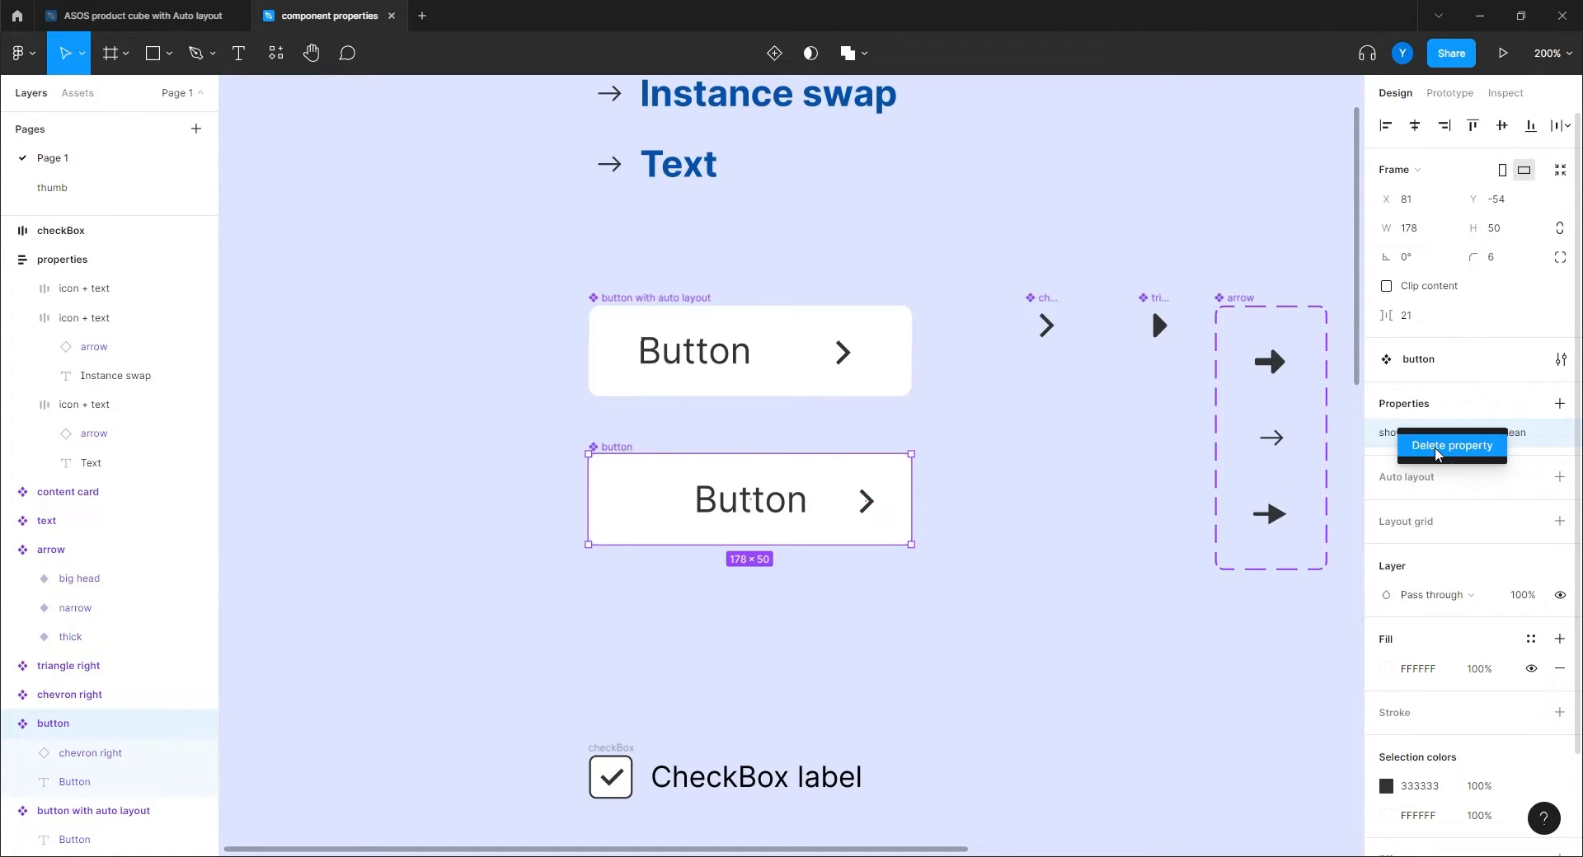
click(1421, 448)
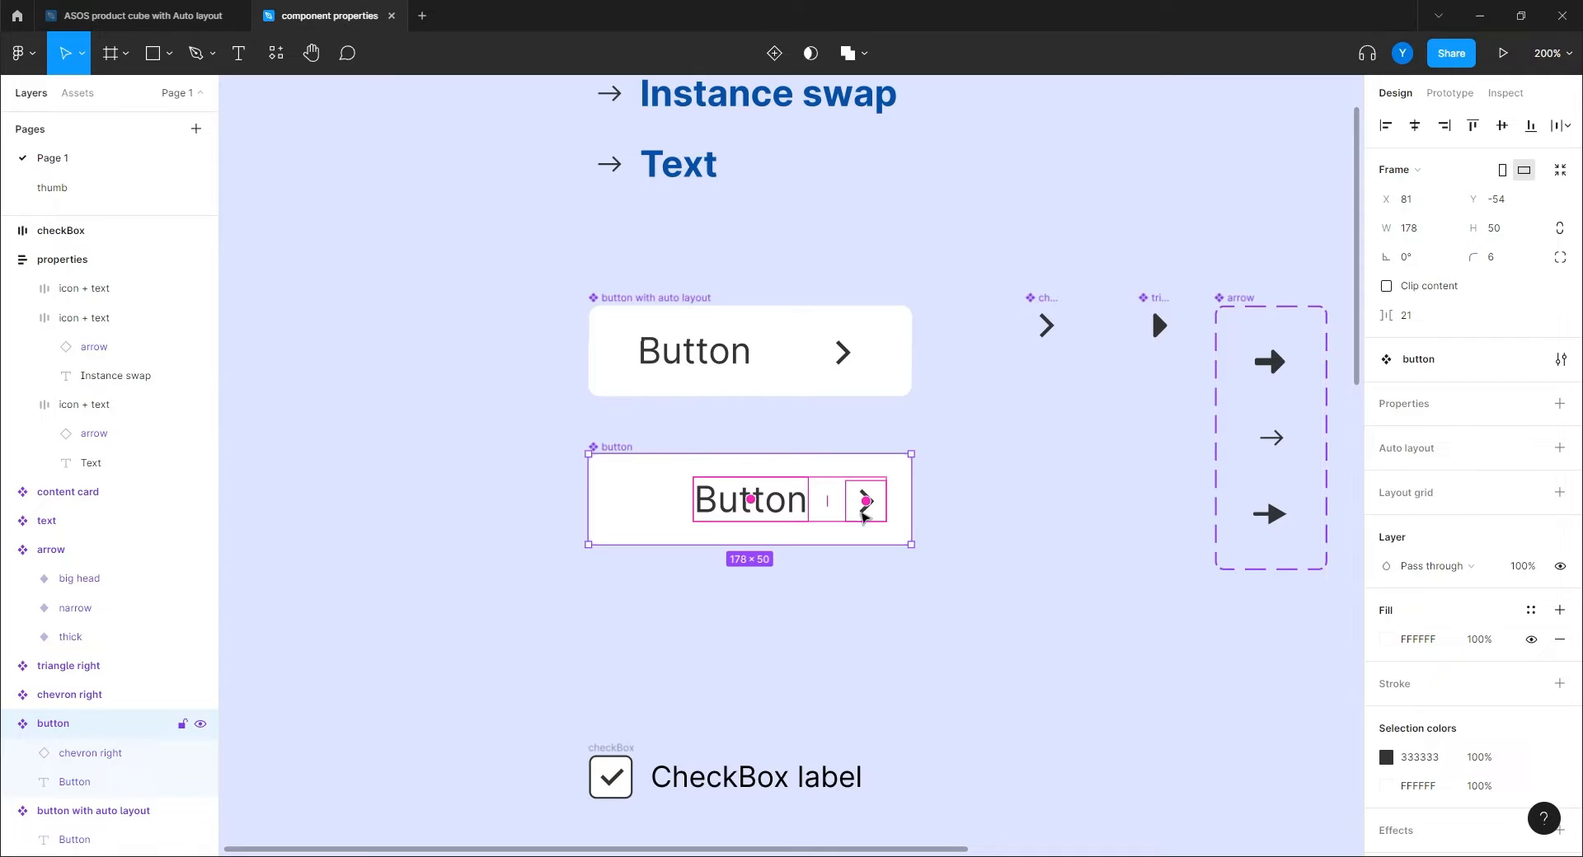
click(812, 620)
Create a 'Show icon' Boolean property directly from the chevron layer's visibility.
double_click(861, 499)
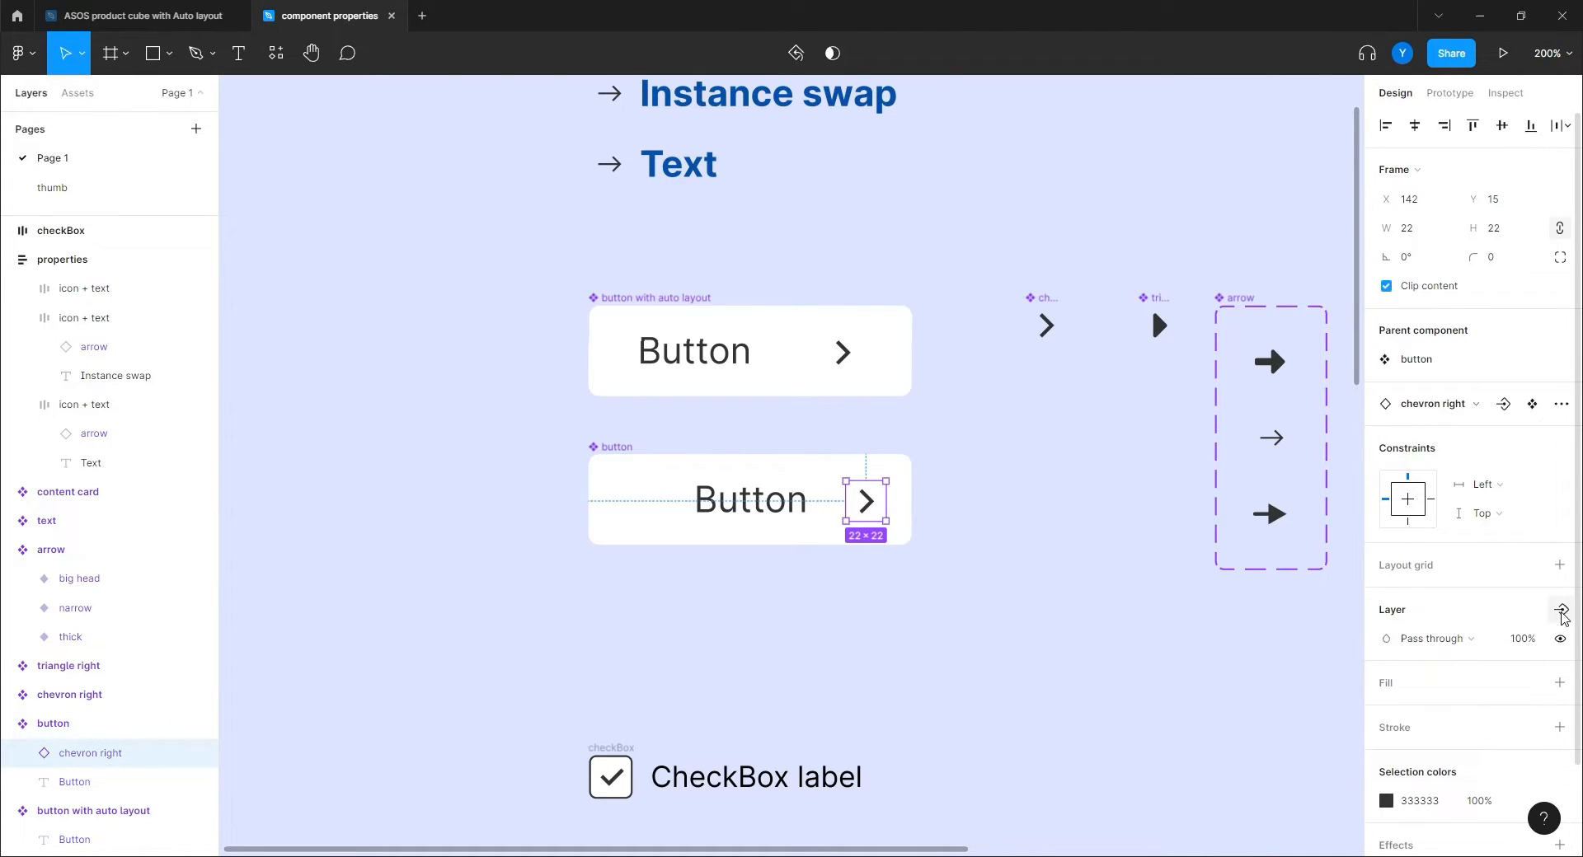
click(1561, 610)
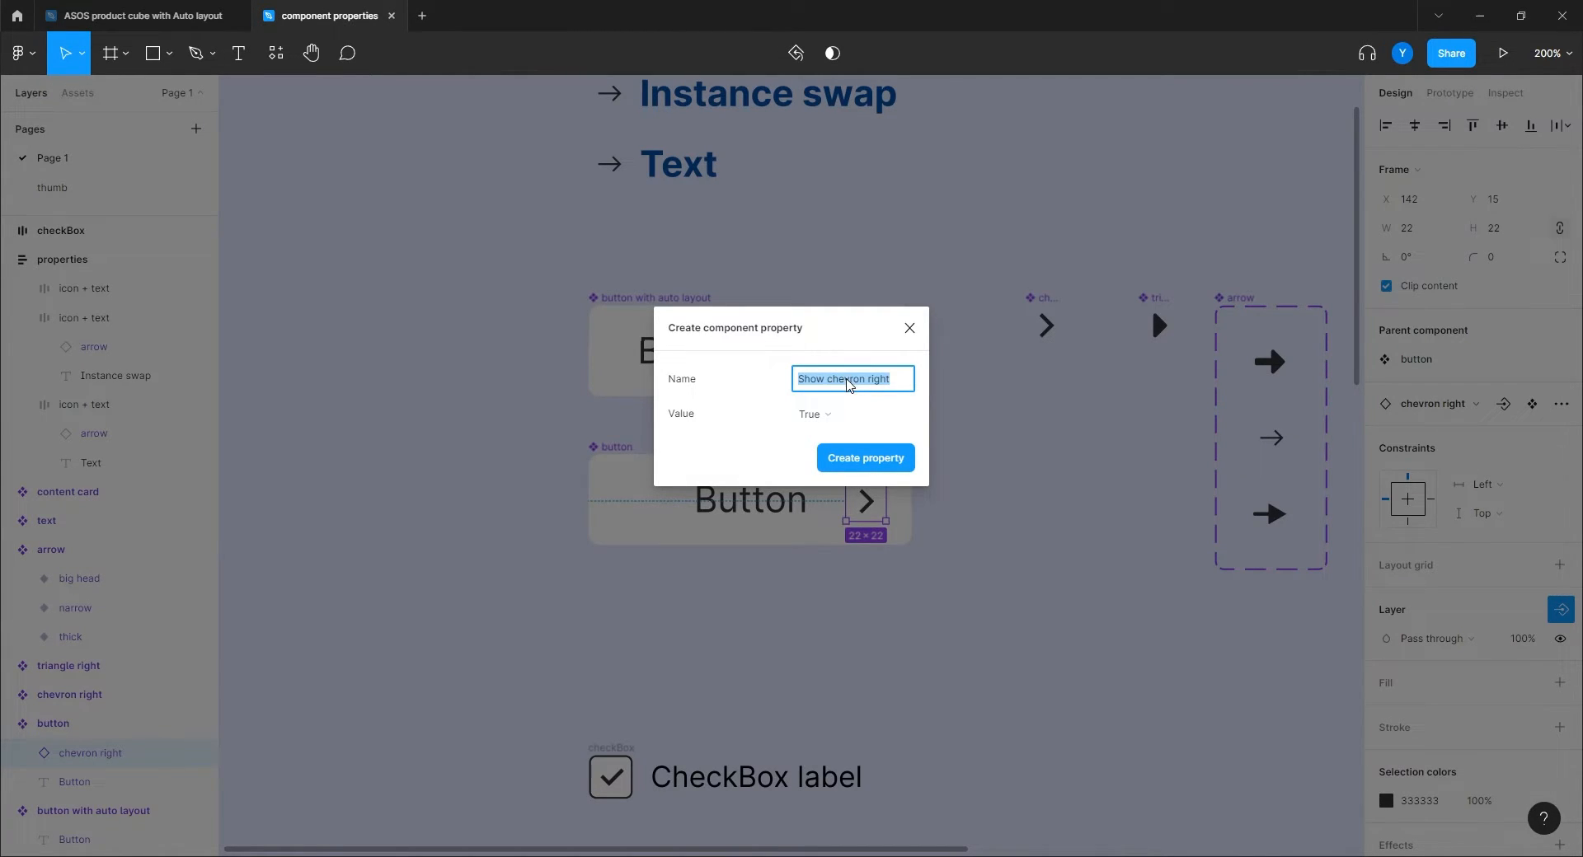
drag(827, 381, 931, 393)
text(icon)
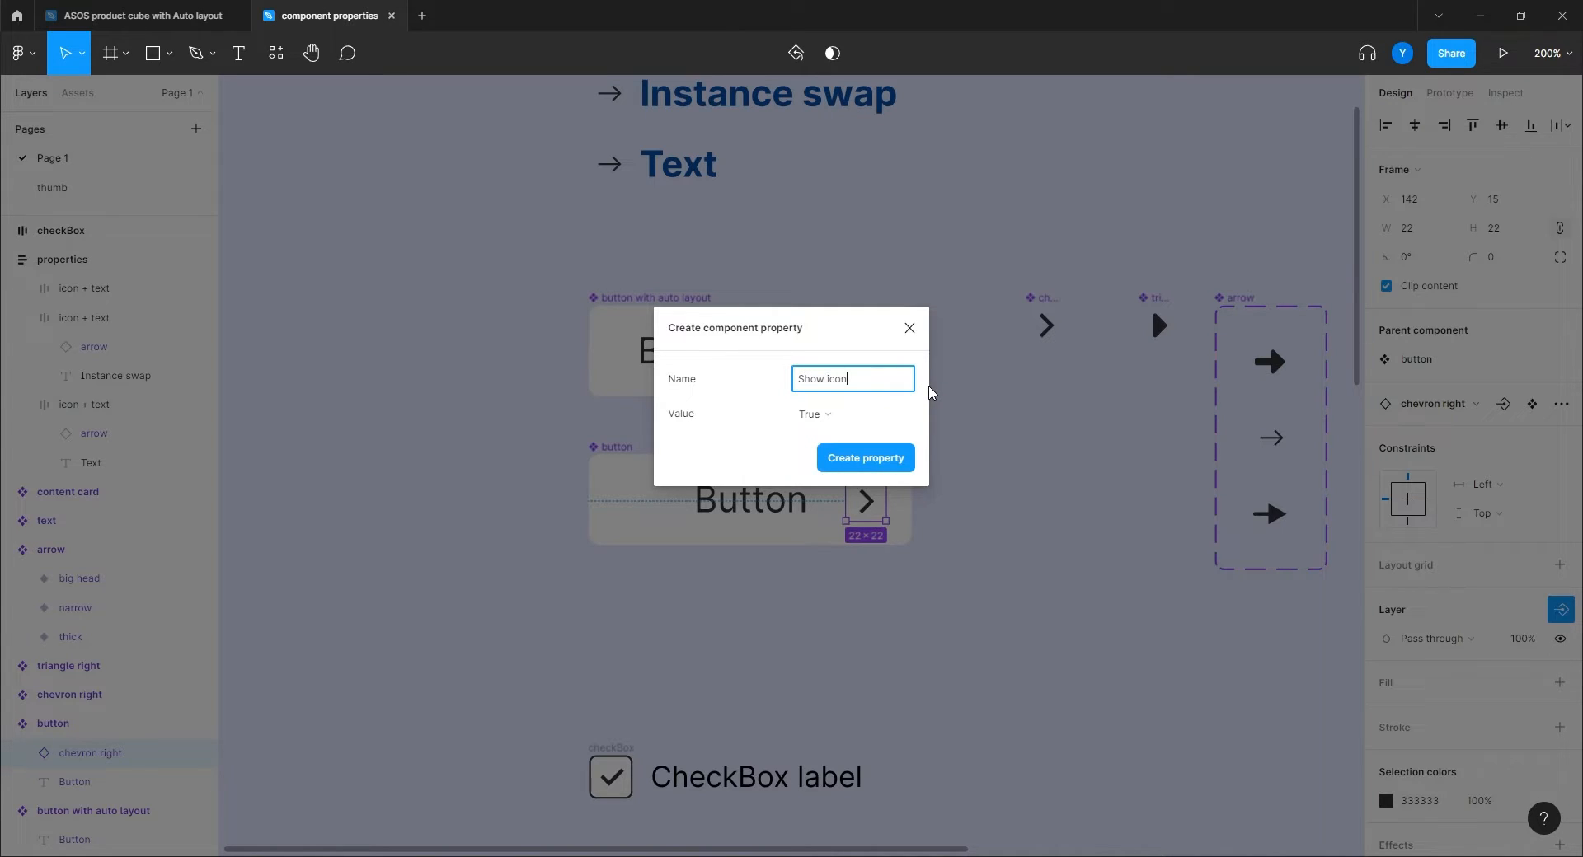
key(Return)
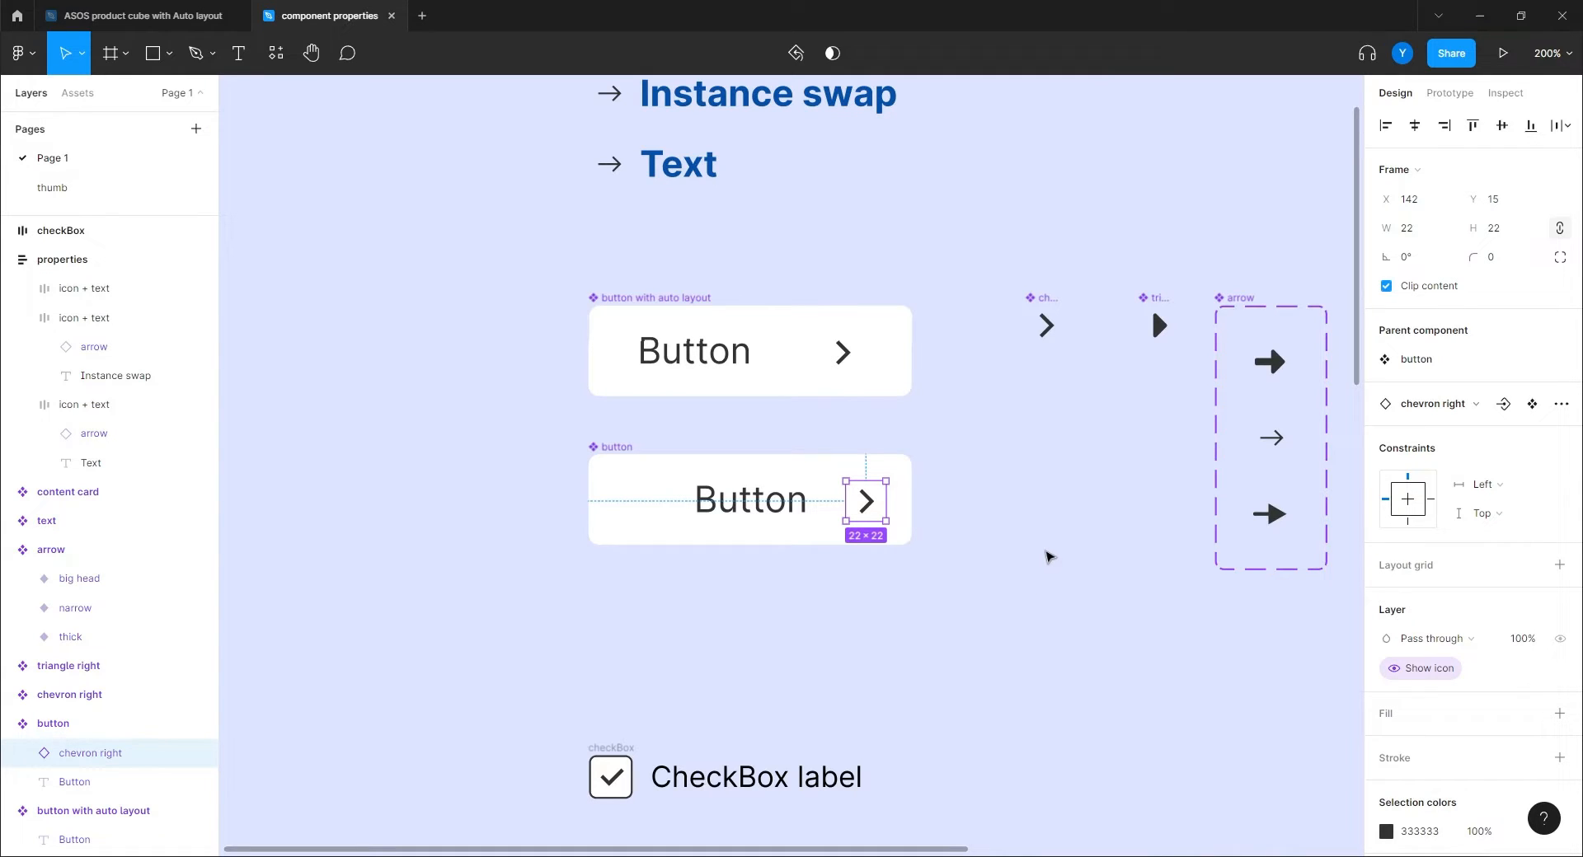
click(1047, 555)
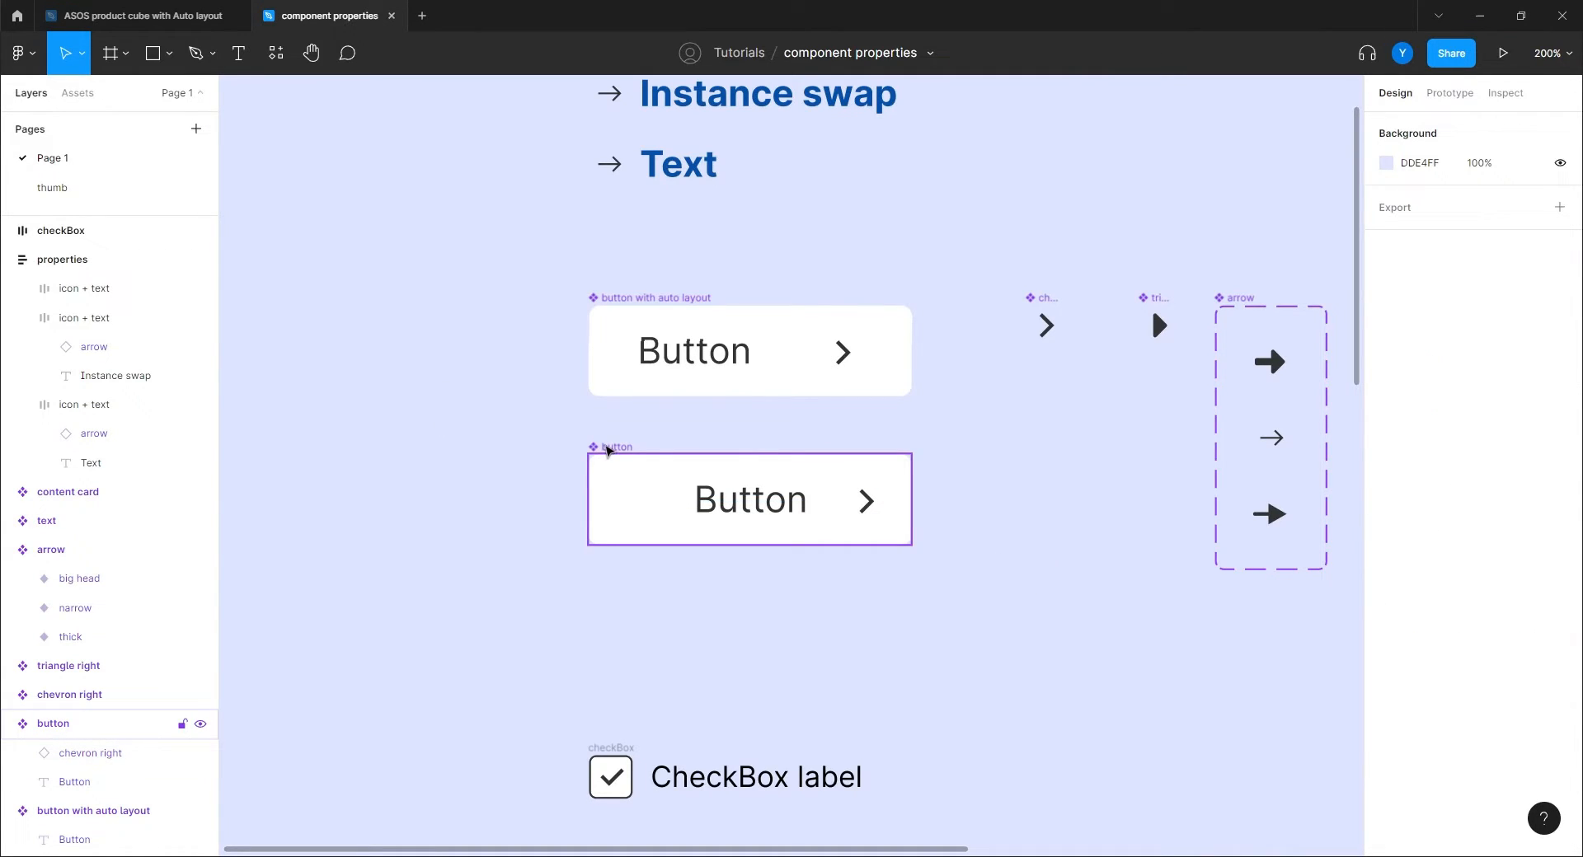
Alt-drag a button instance to the left and toggle its Show icon off and on.
alt+drag(610, 449, 308, 452)
click(1471, 360)
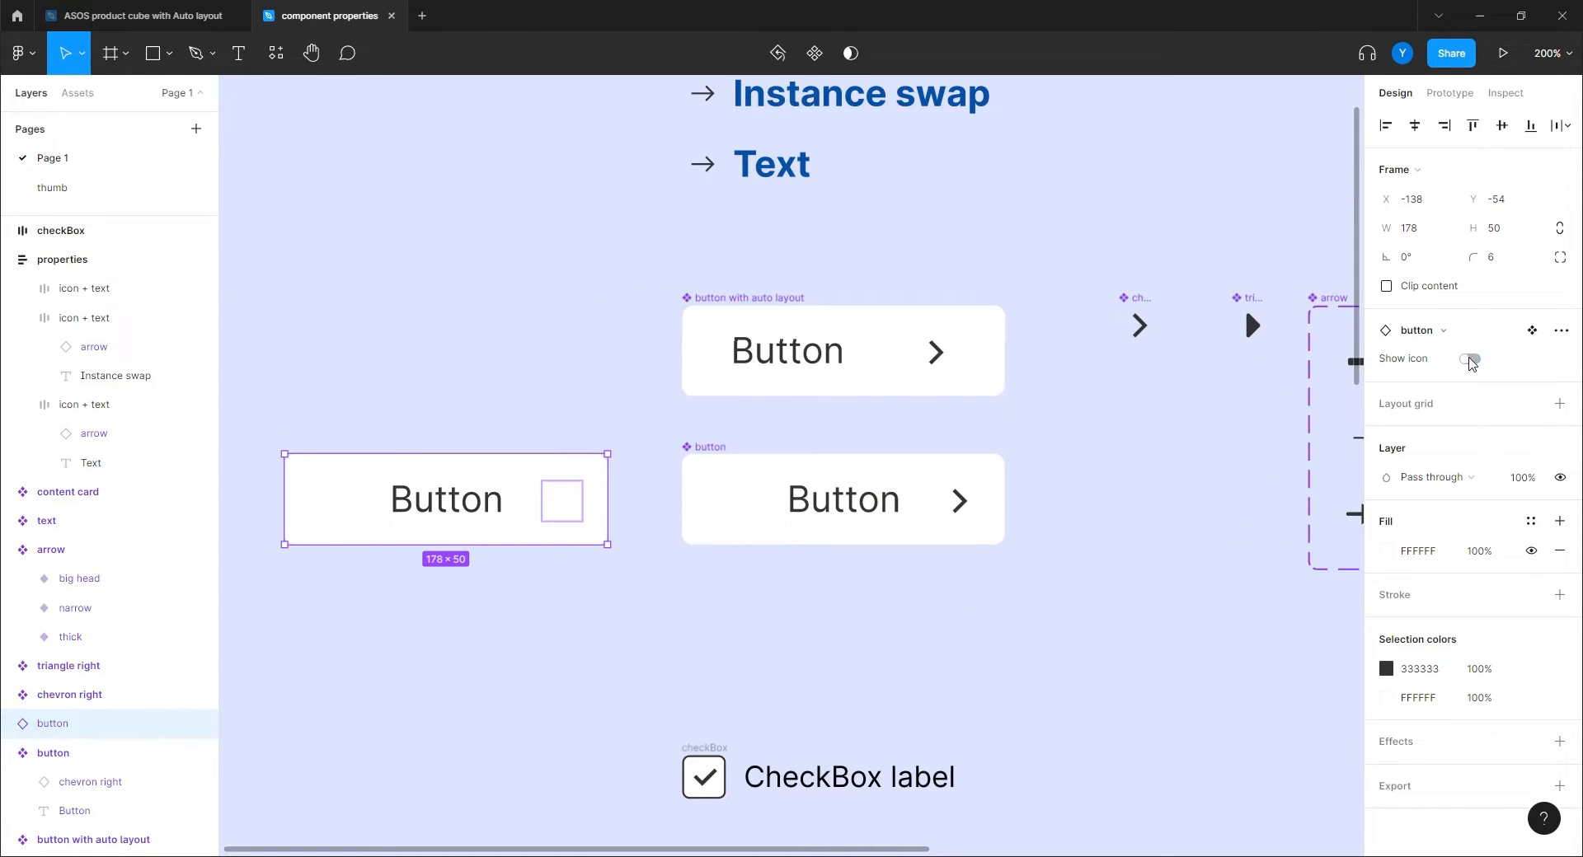
click(1472, 360)
click(1471, 359)
click(1471, 359)
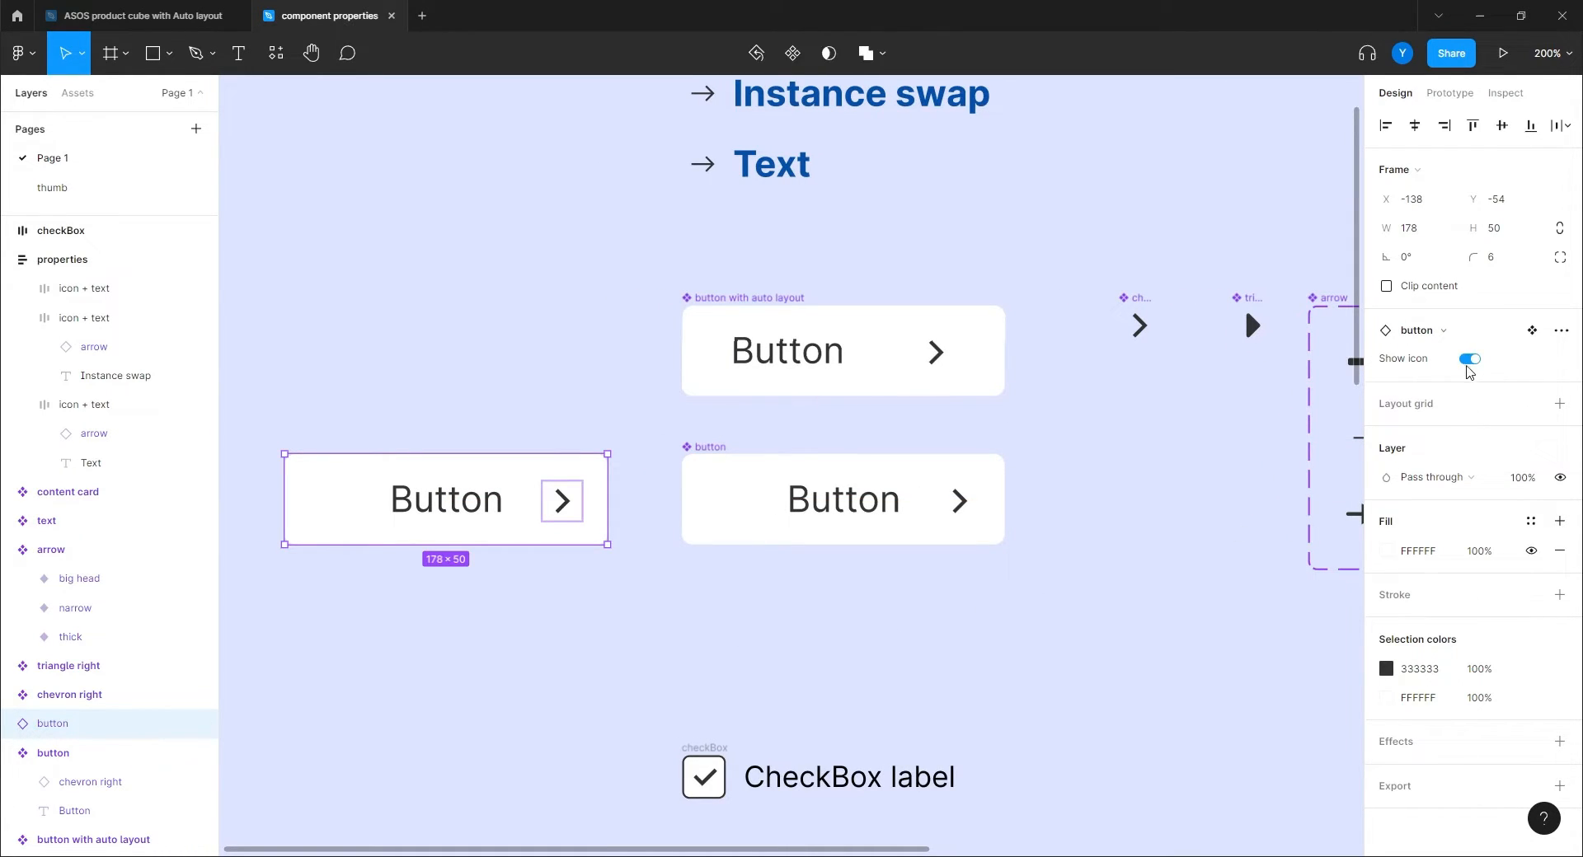
click(393, 656)
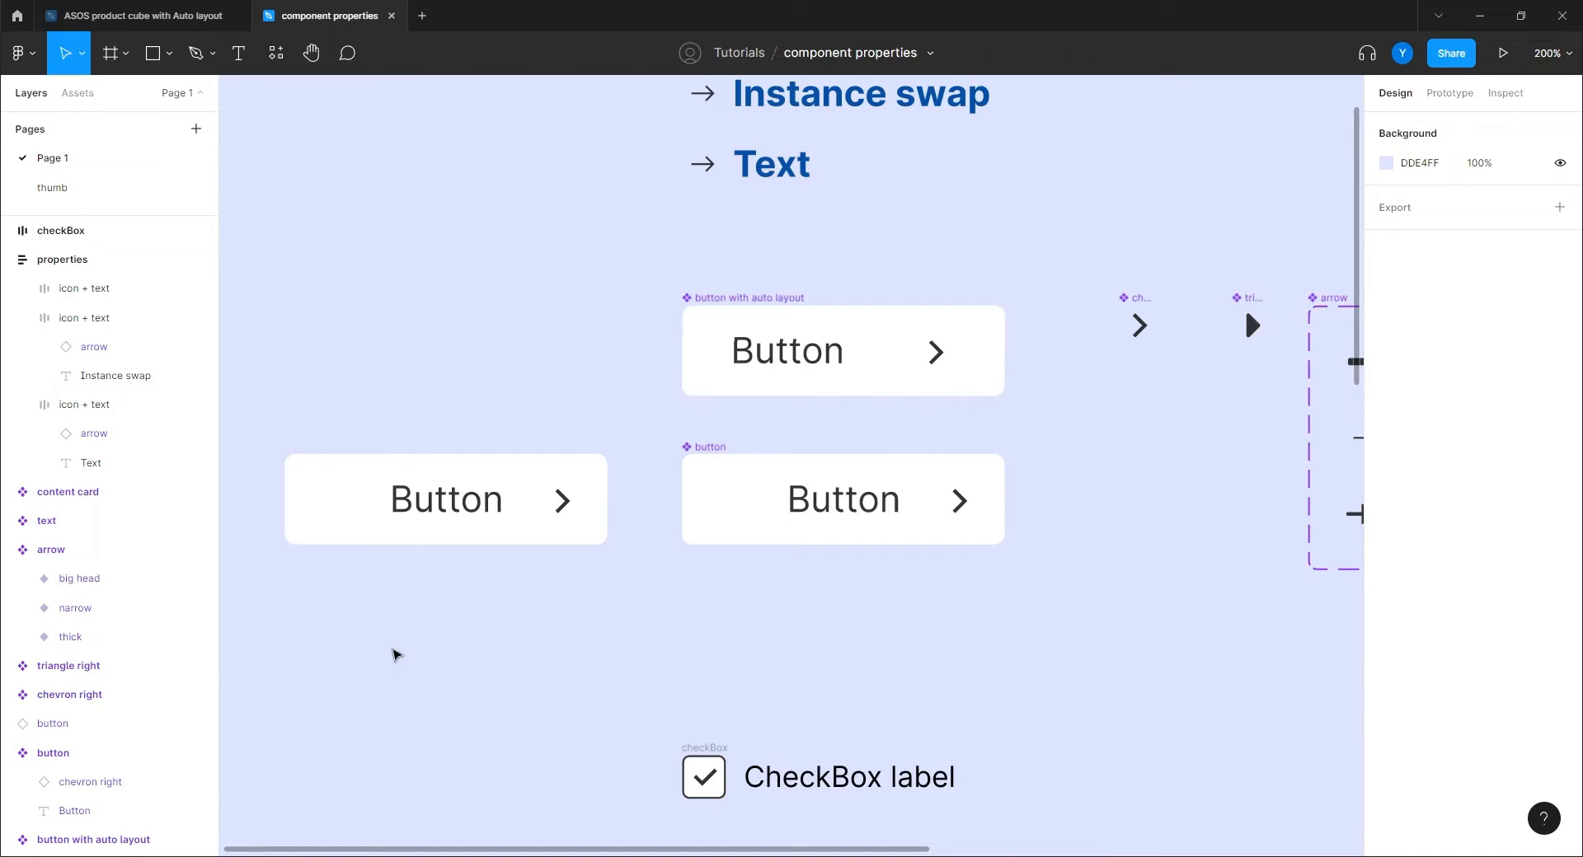
click(467, 493)
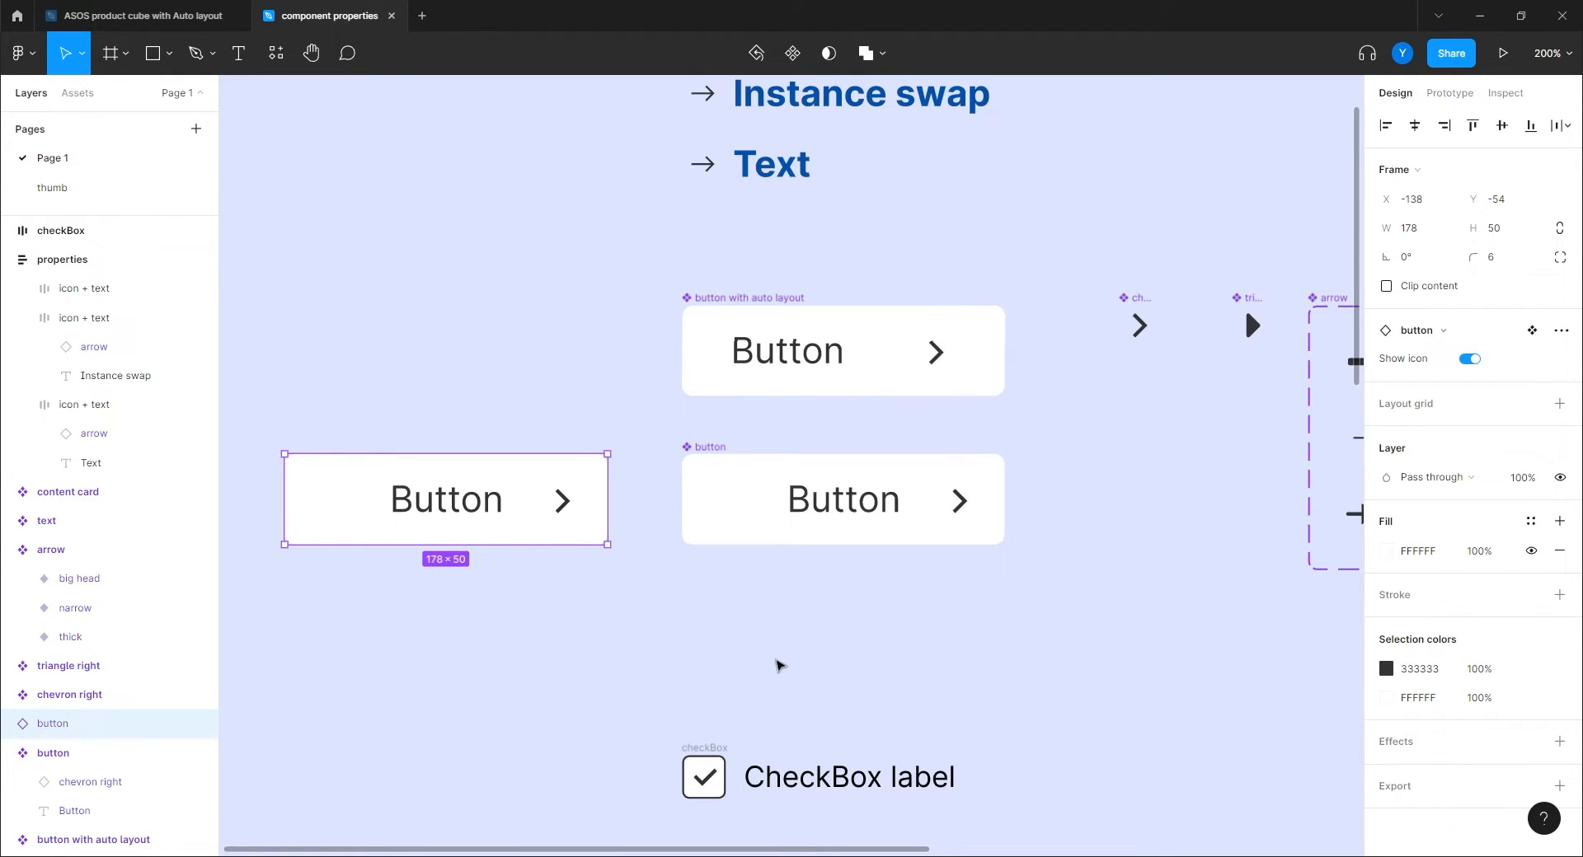
click(780, 666)
drag(759, 536, 668, 682)
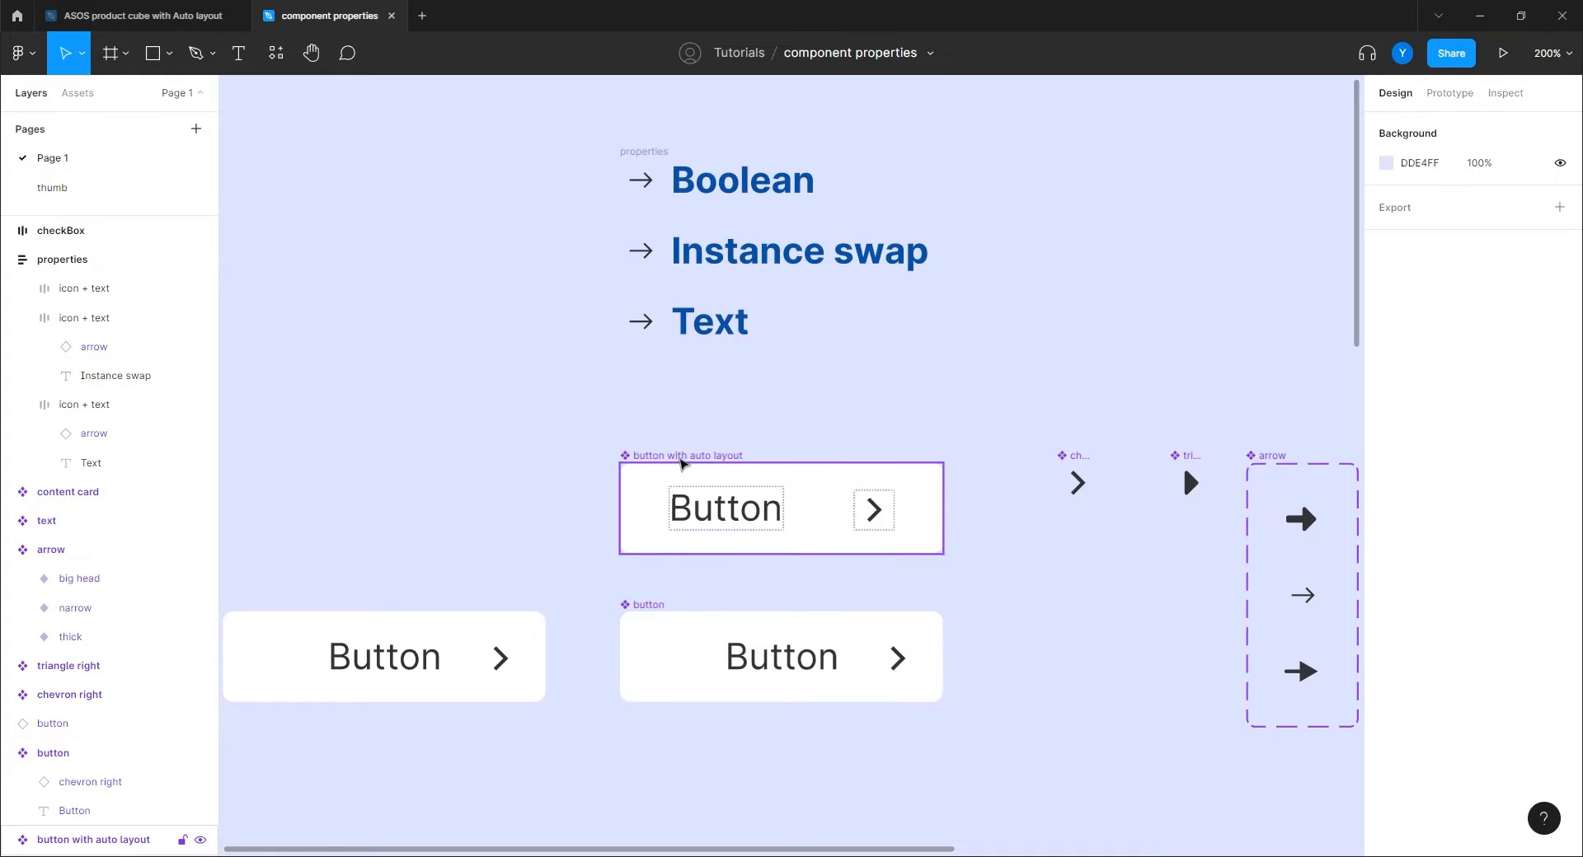
Bind the auto-layout button's chevron visibility to a new 'Show icon' Boolean property.
click(682, 458)
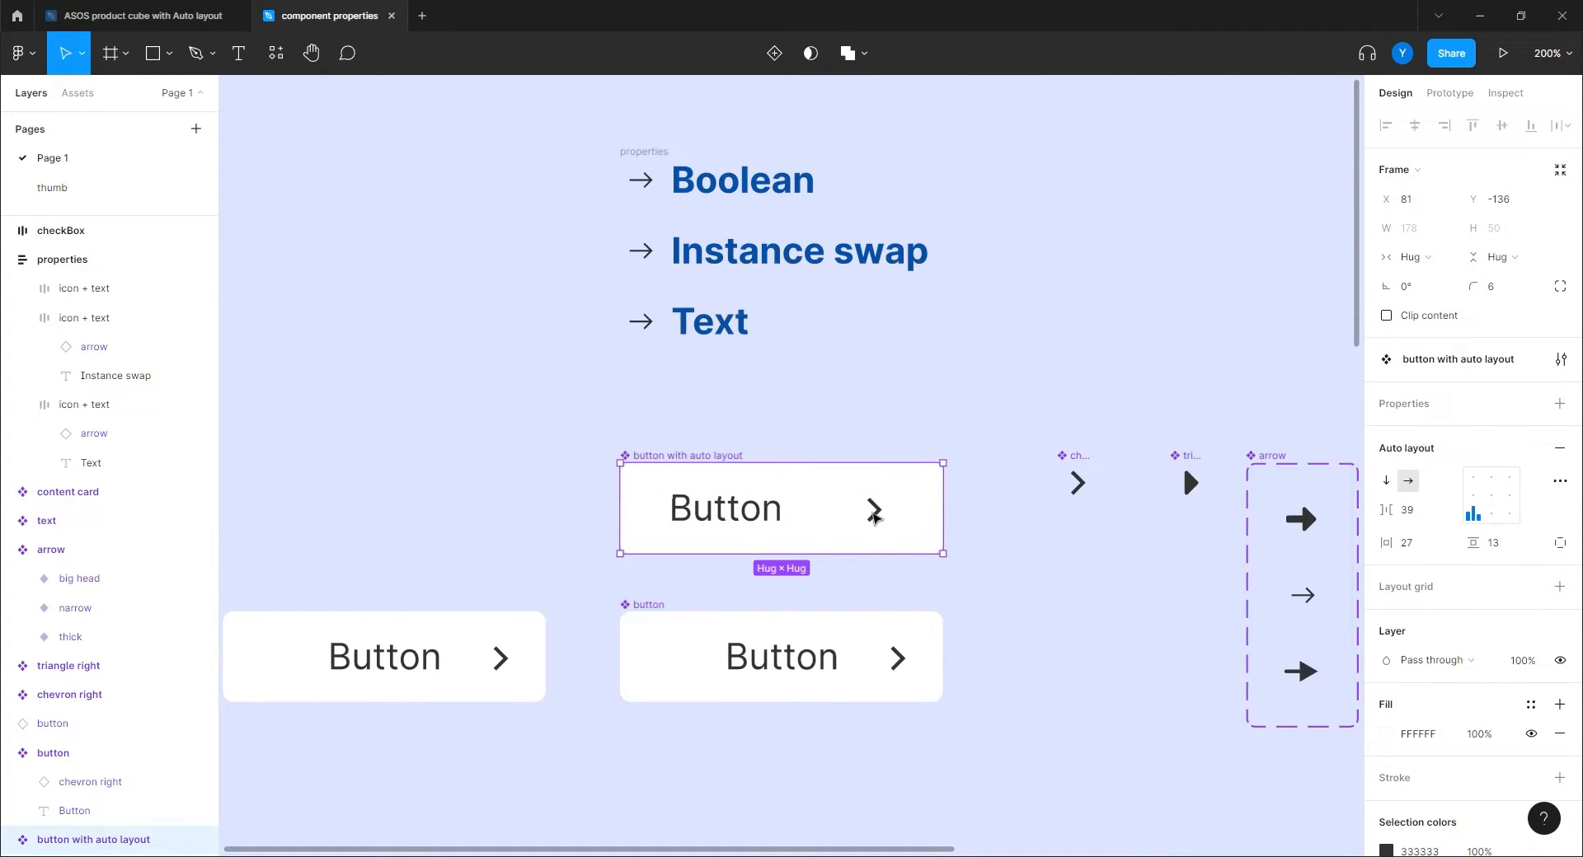
click(875, 515)
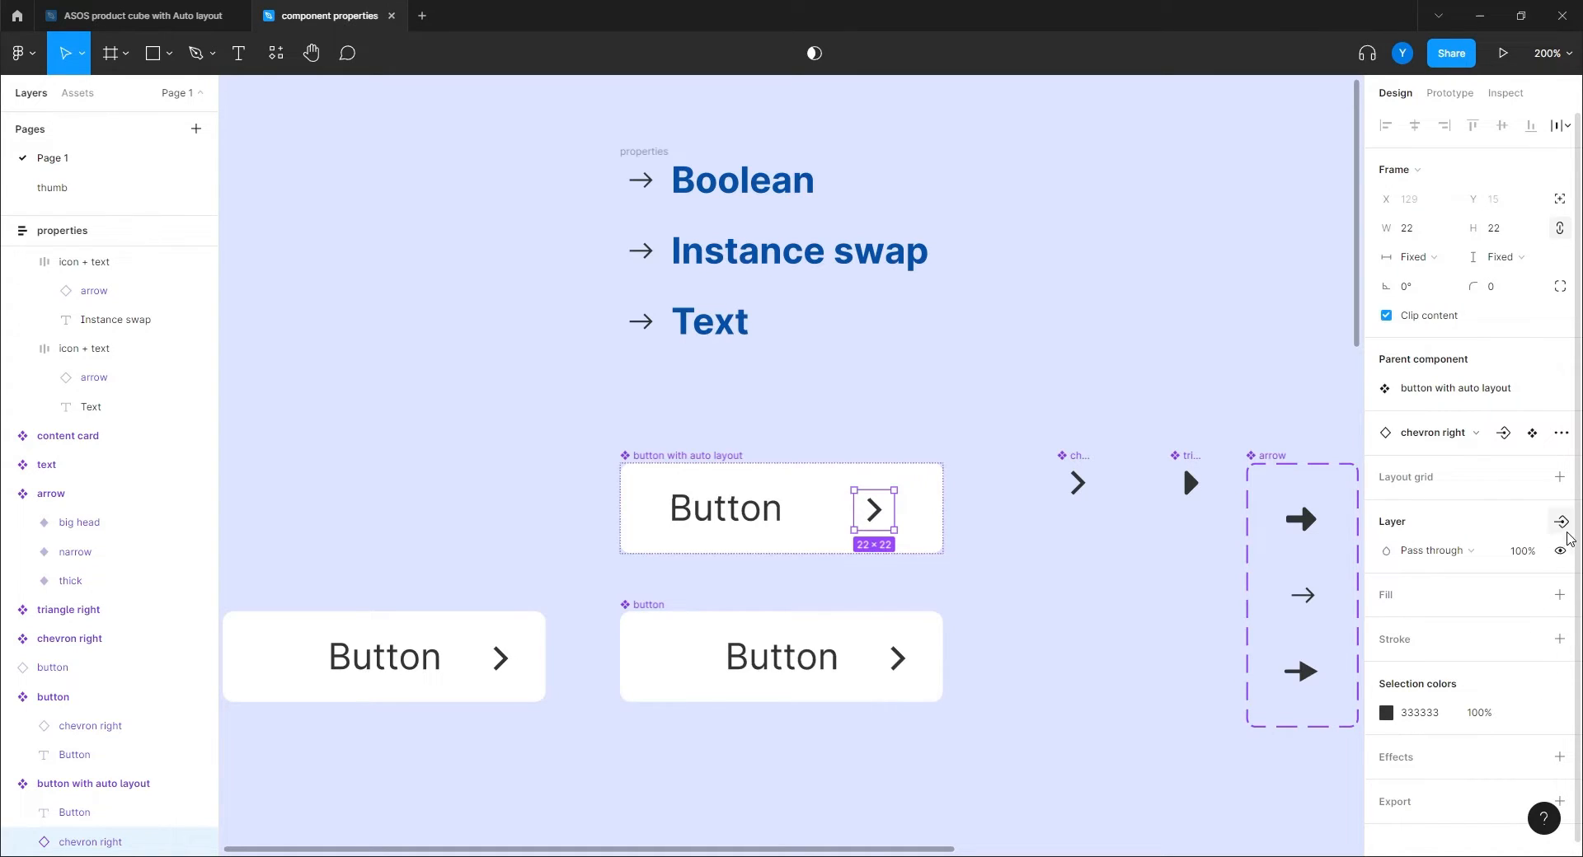
click(1561, 521)
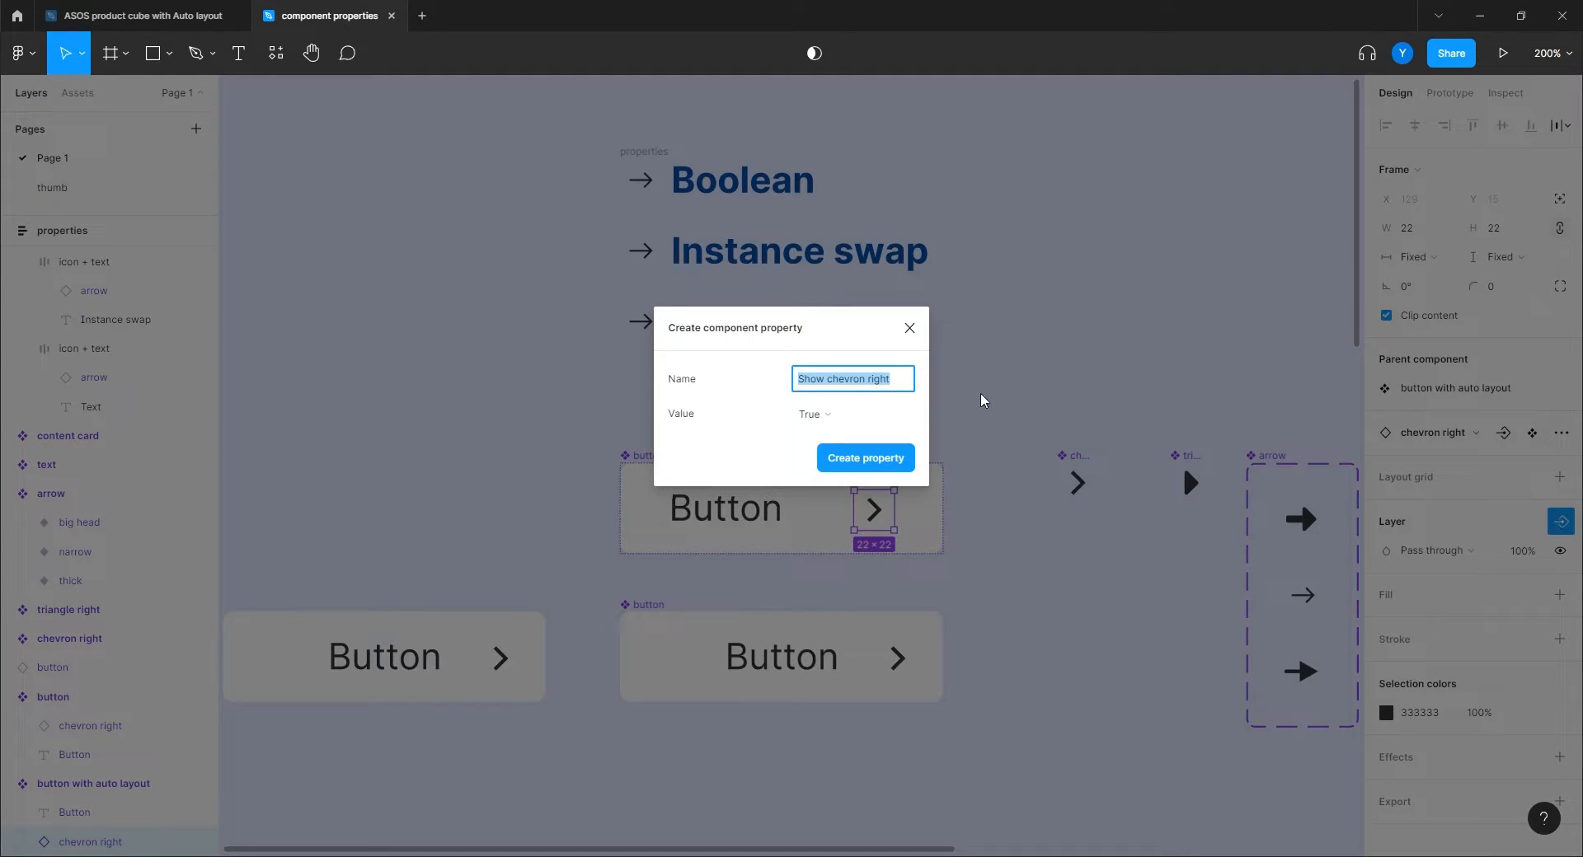
drag(826, 381, 921, 394)
key(BackSpace)
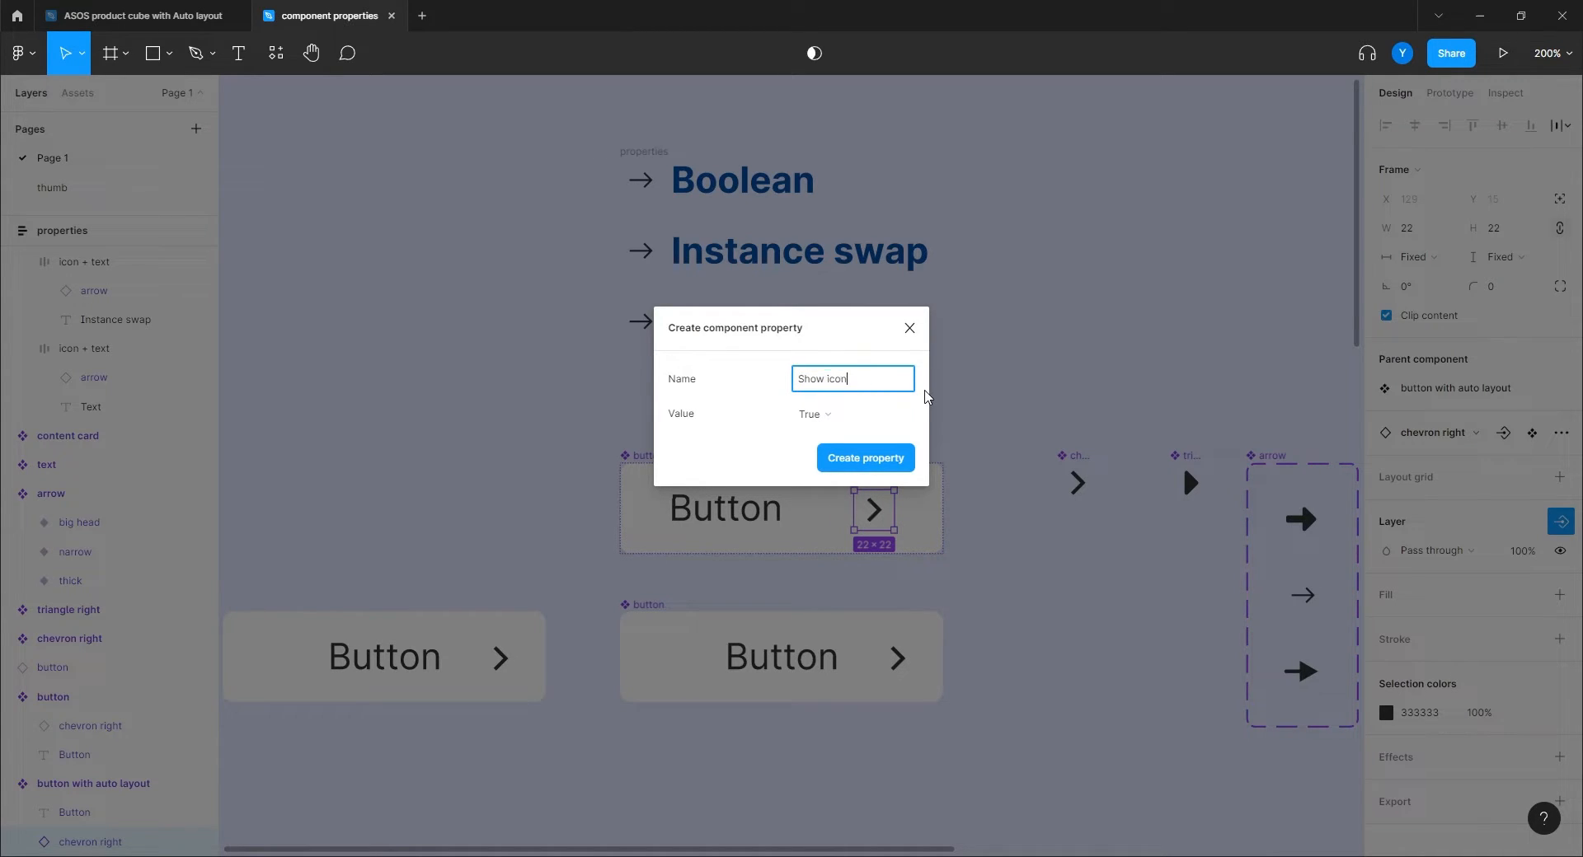
key(Return)
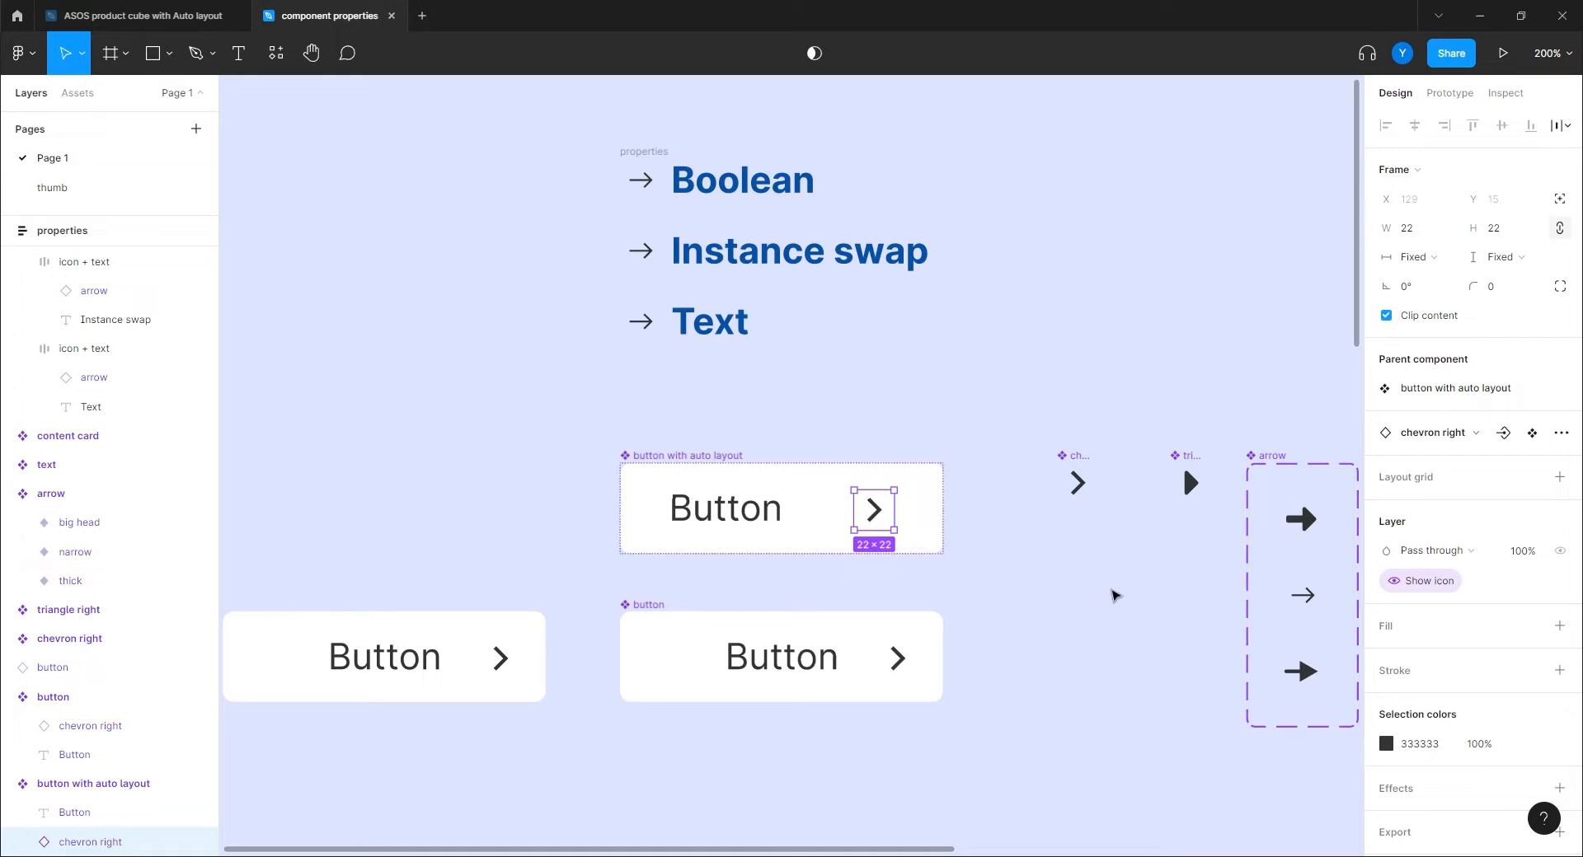
Place an instance of the button with auto layout to its left.
click(1115, 595)
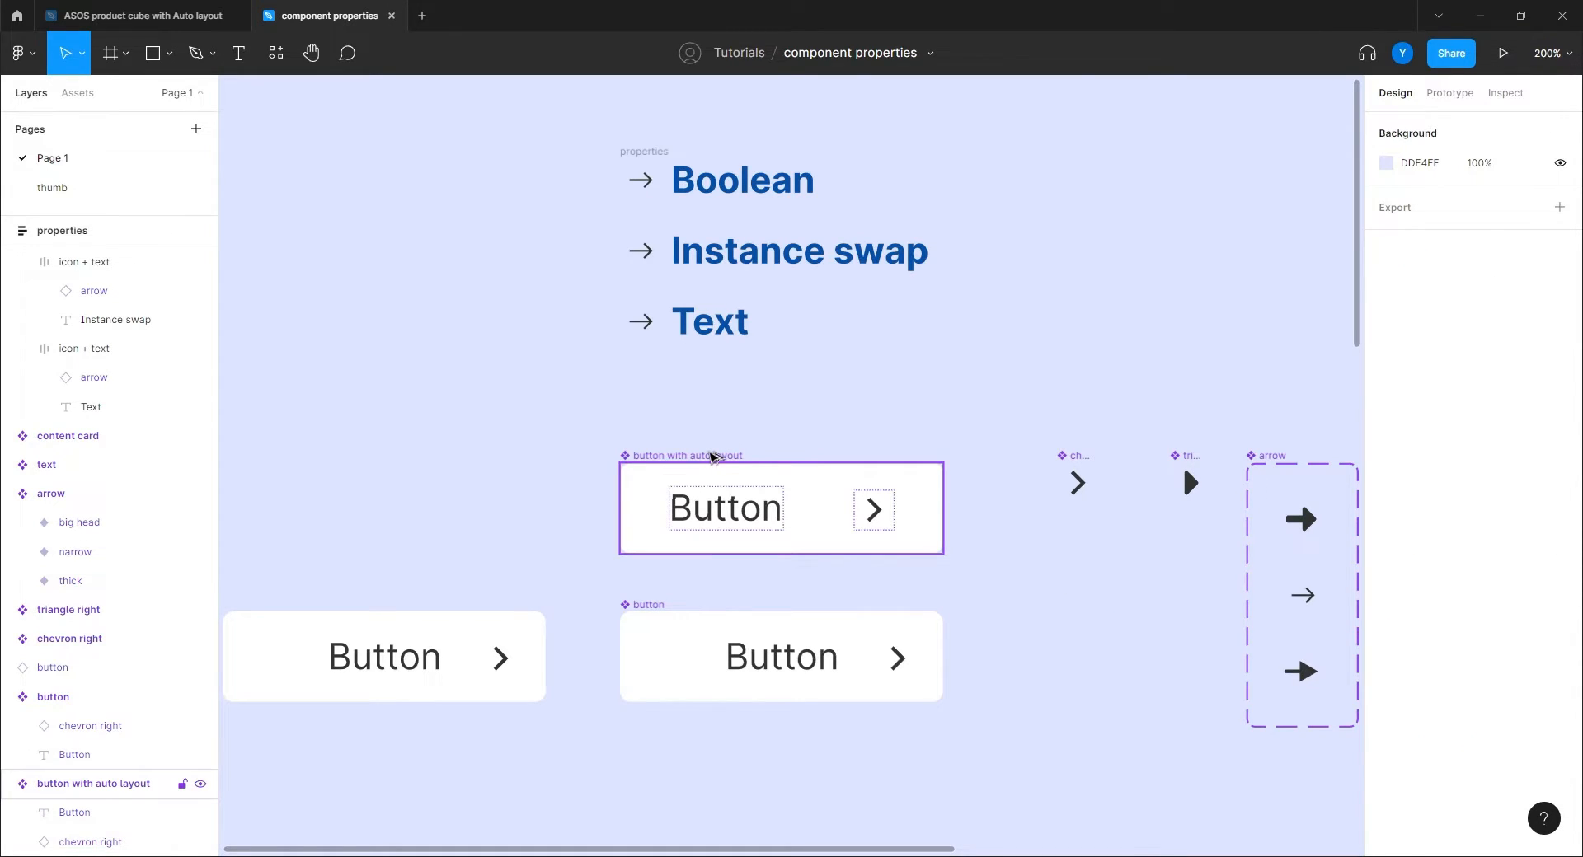
drag(712, 455, 315, 459)
drag(417, 402, 622, 314)
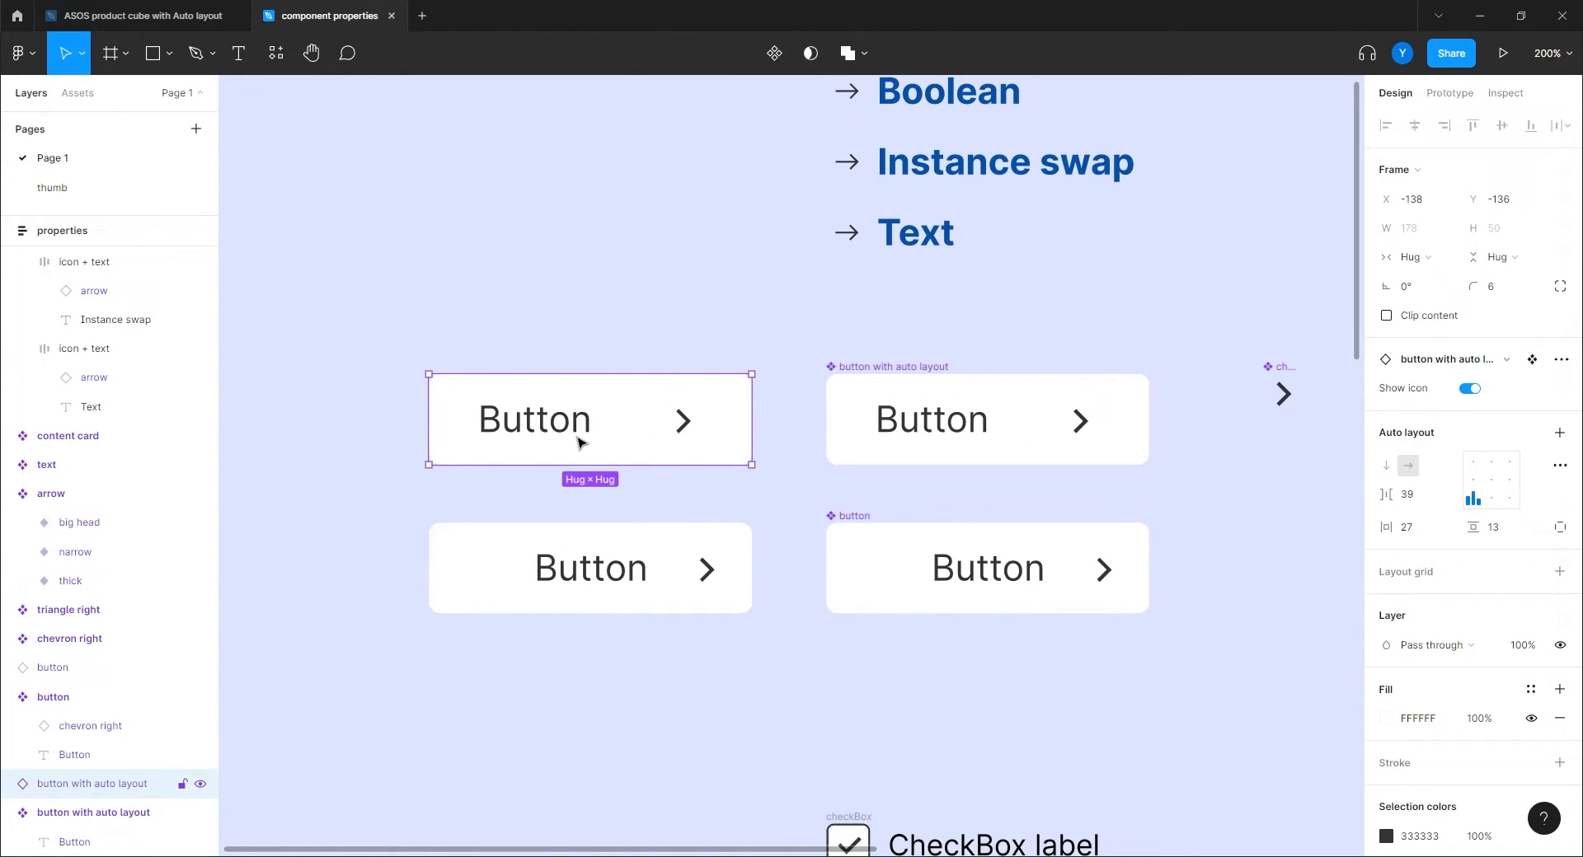
click(1469, 389)
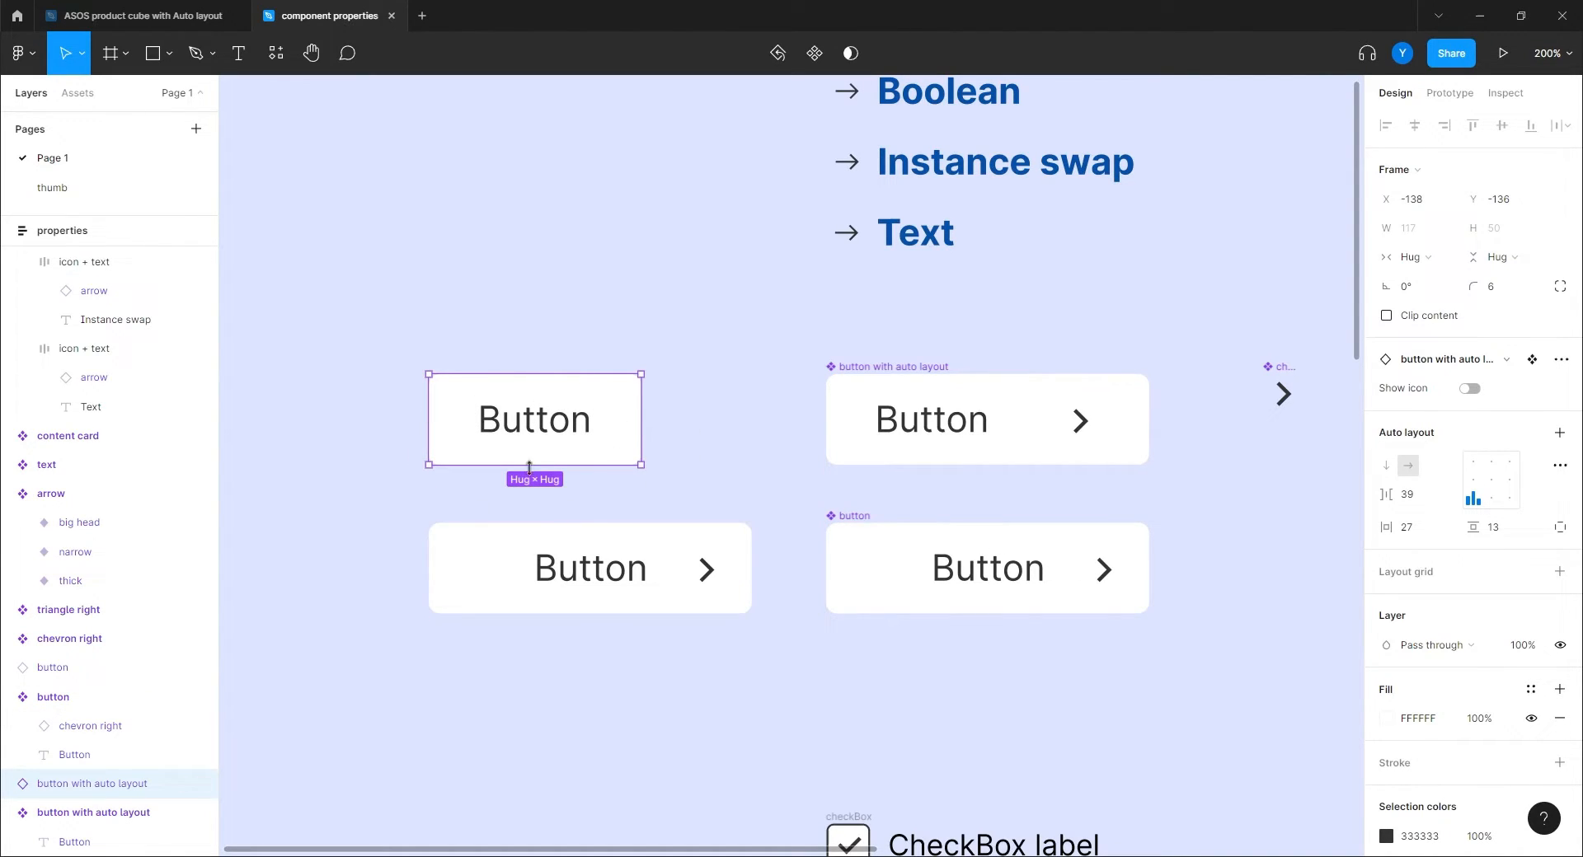
click(1471, 389)
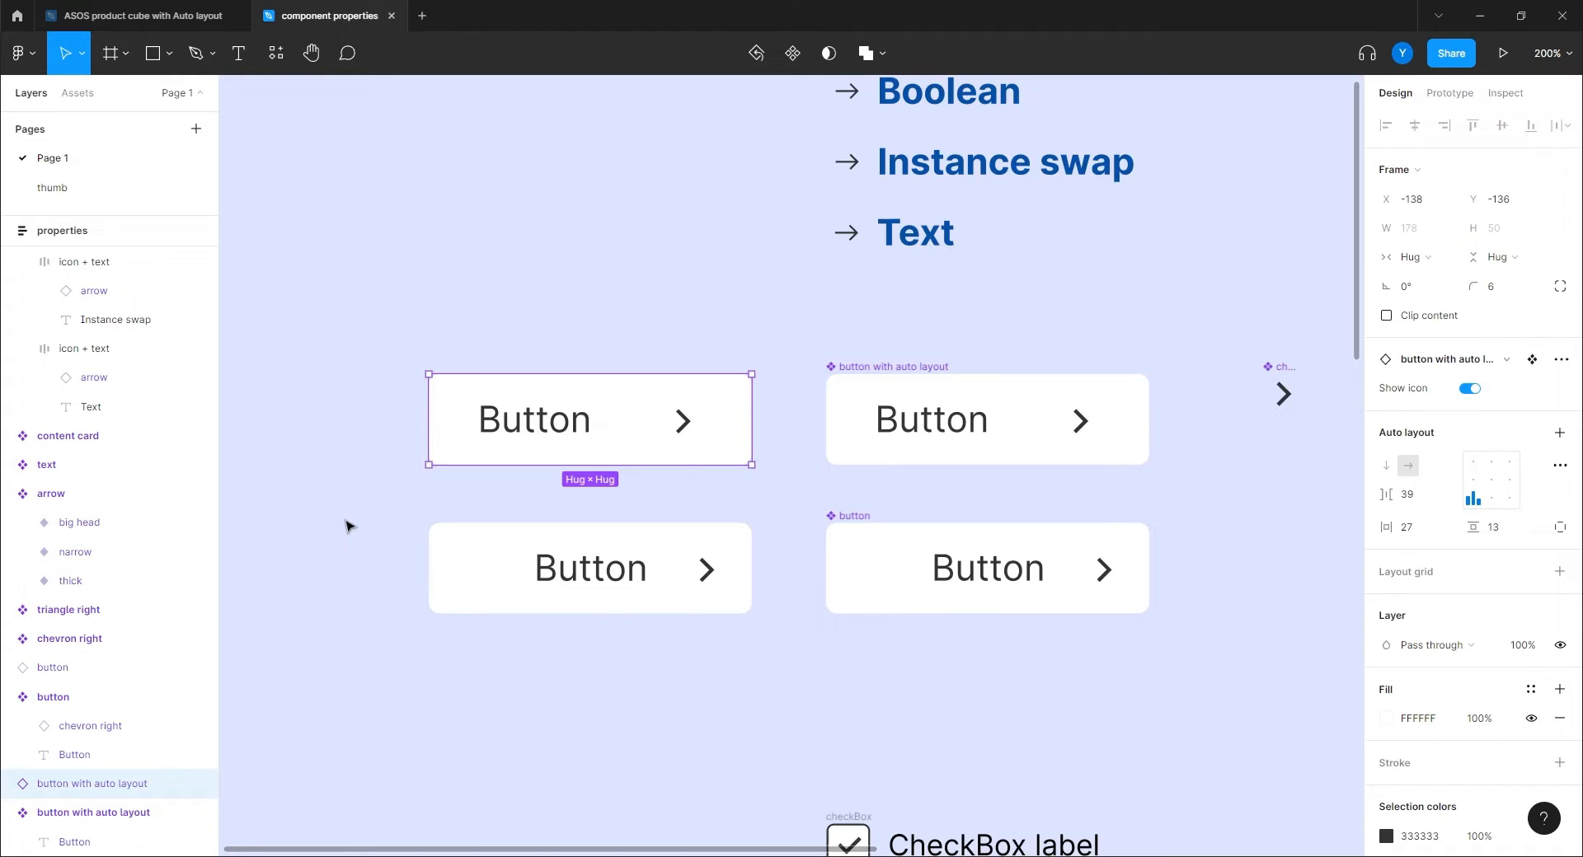
click(791, 517)
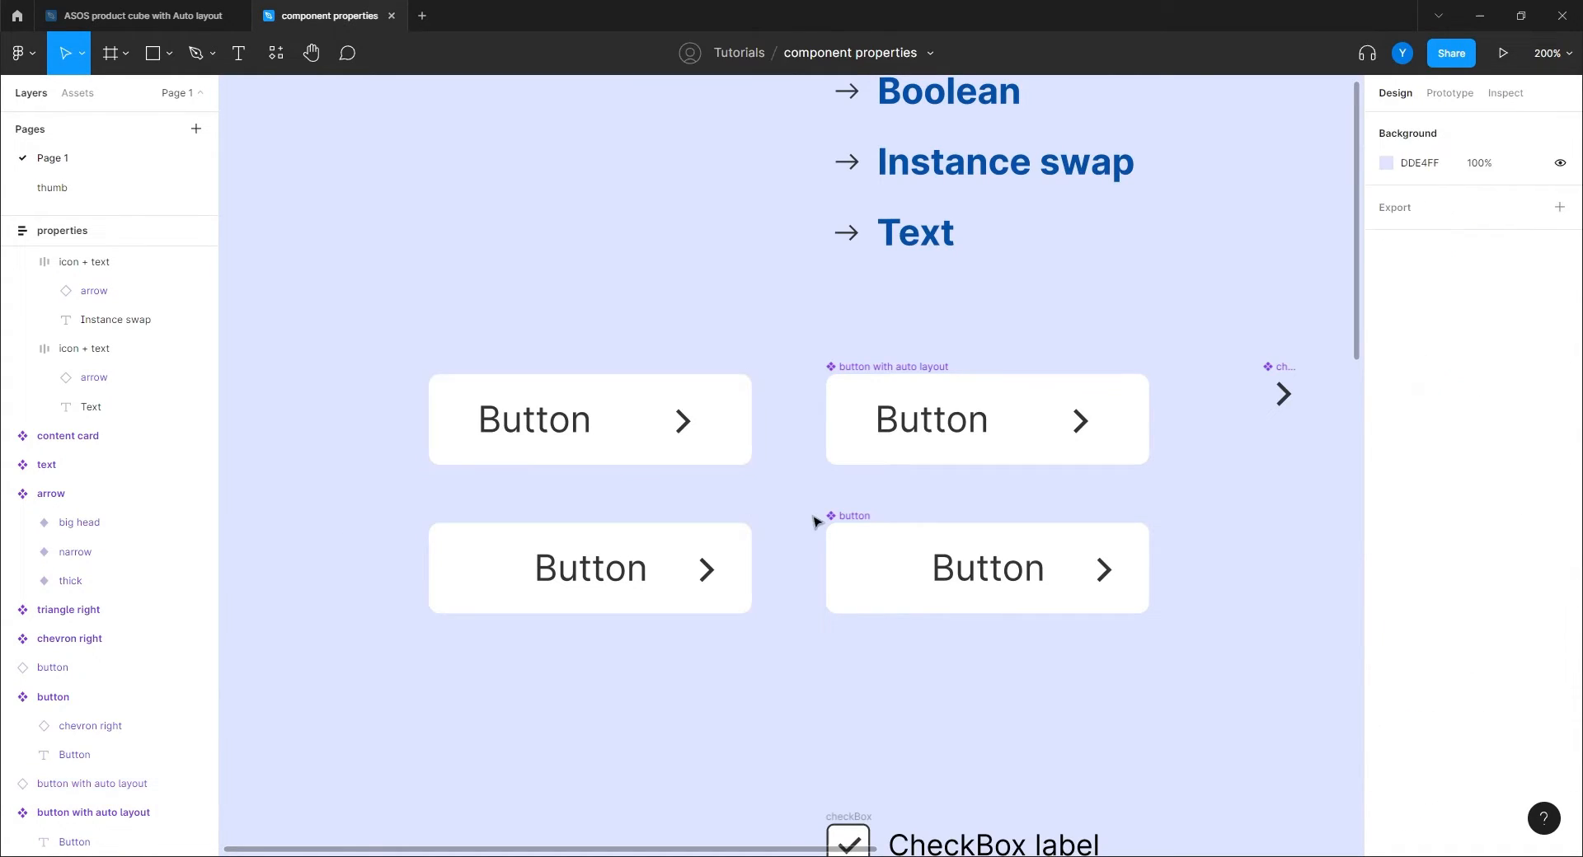
Start a text property for the Button text layer's content and clear its default name.
scroll(923, 498, right, 5)
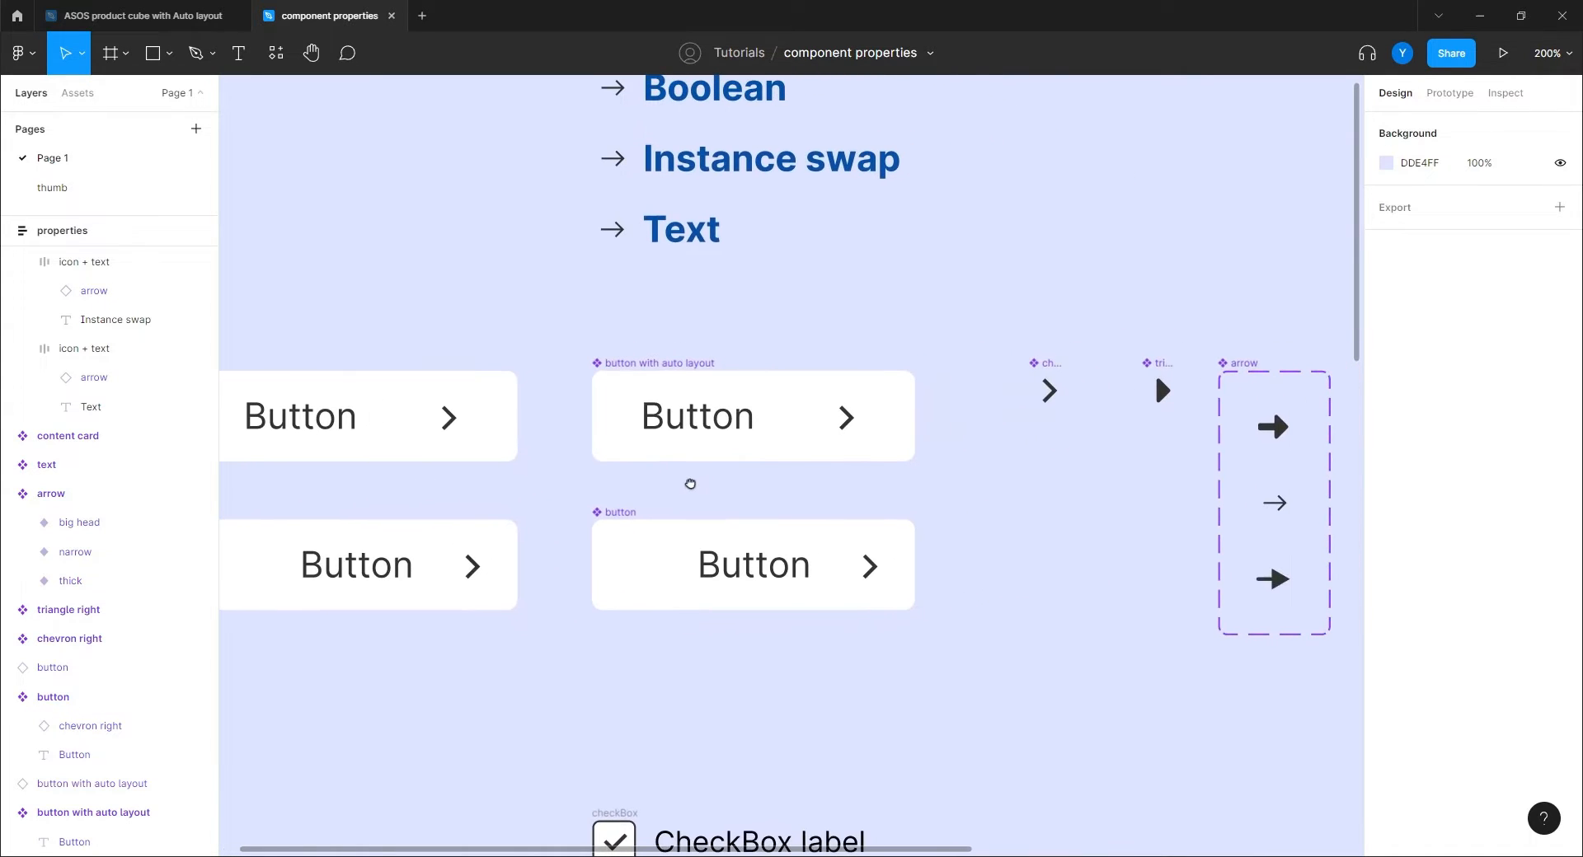
double_click(697, 417)
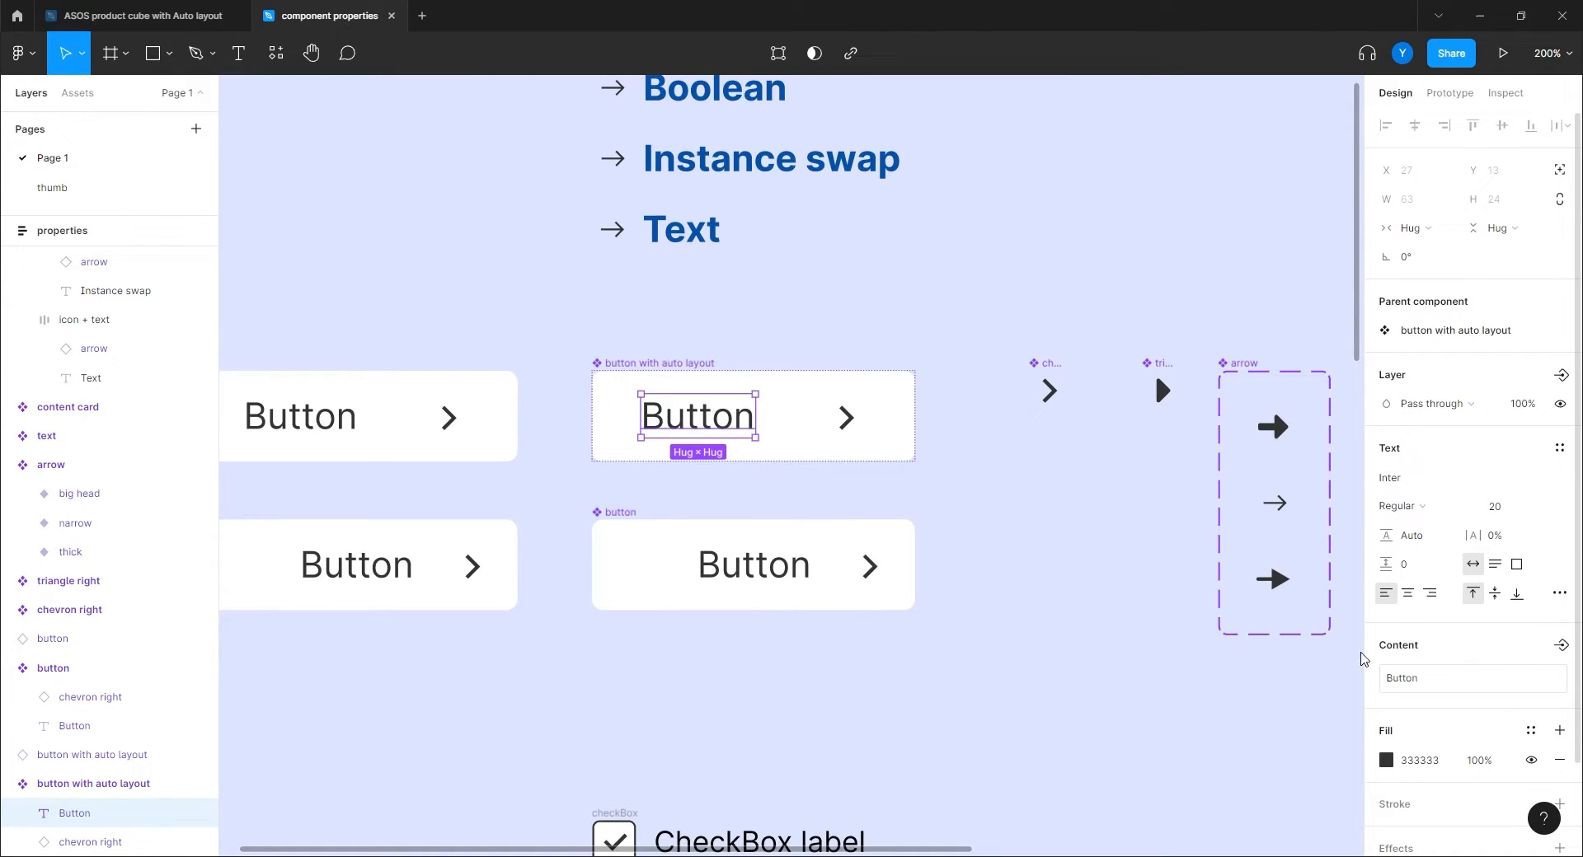
click(1044, 537)
click(629, 368)
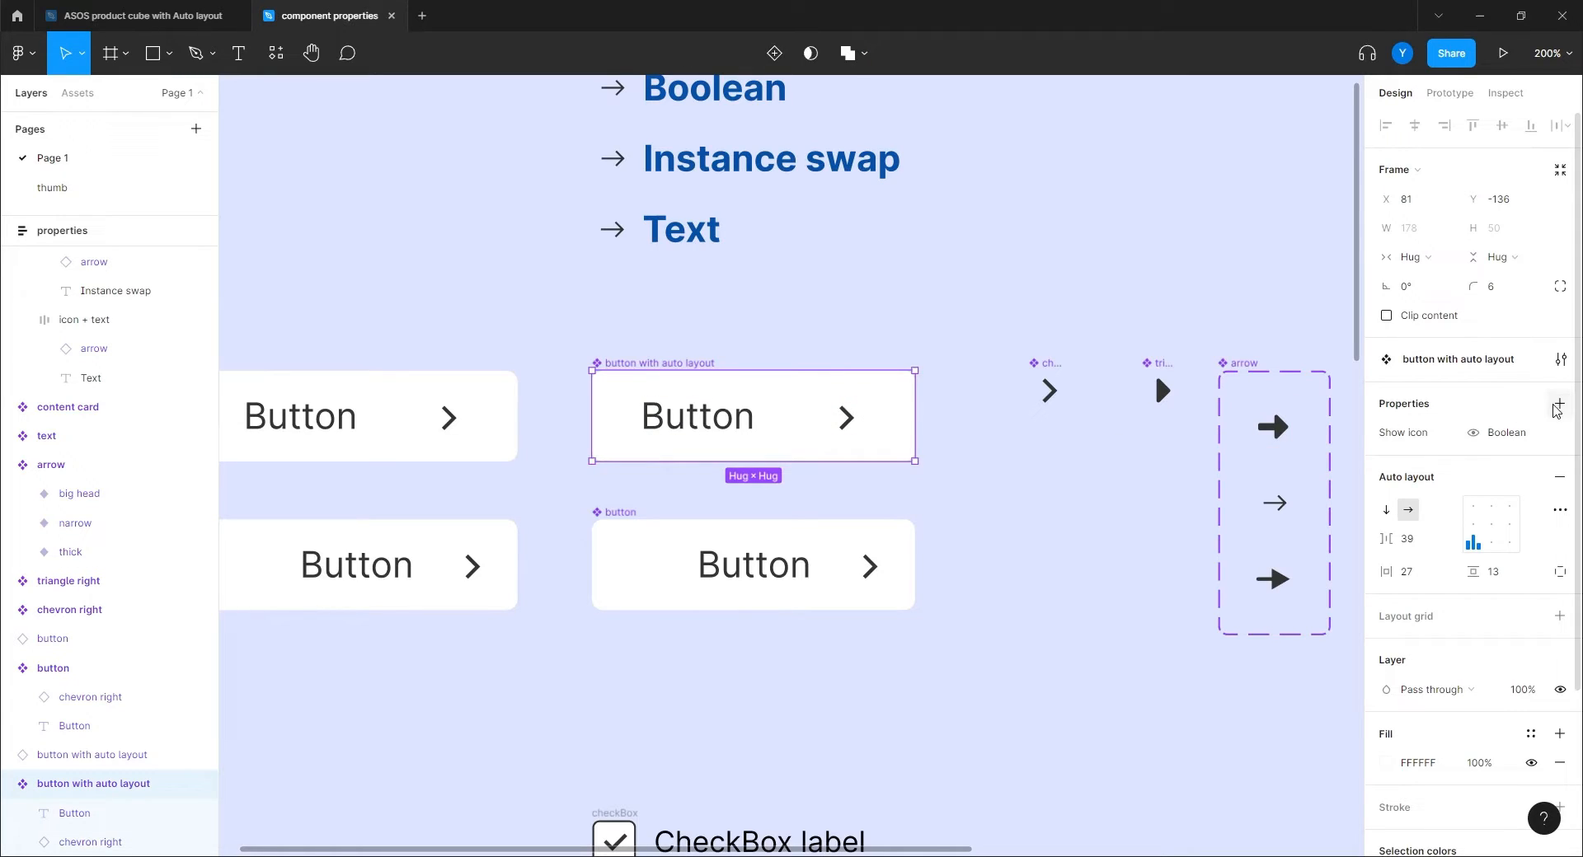
click(1560, 405)
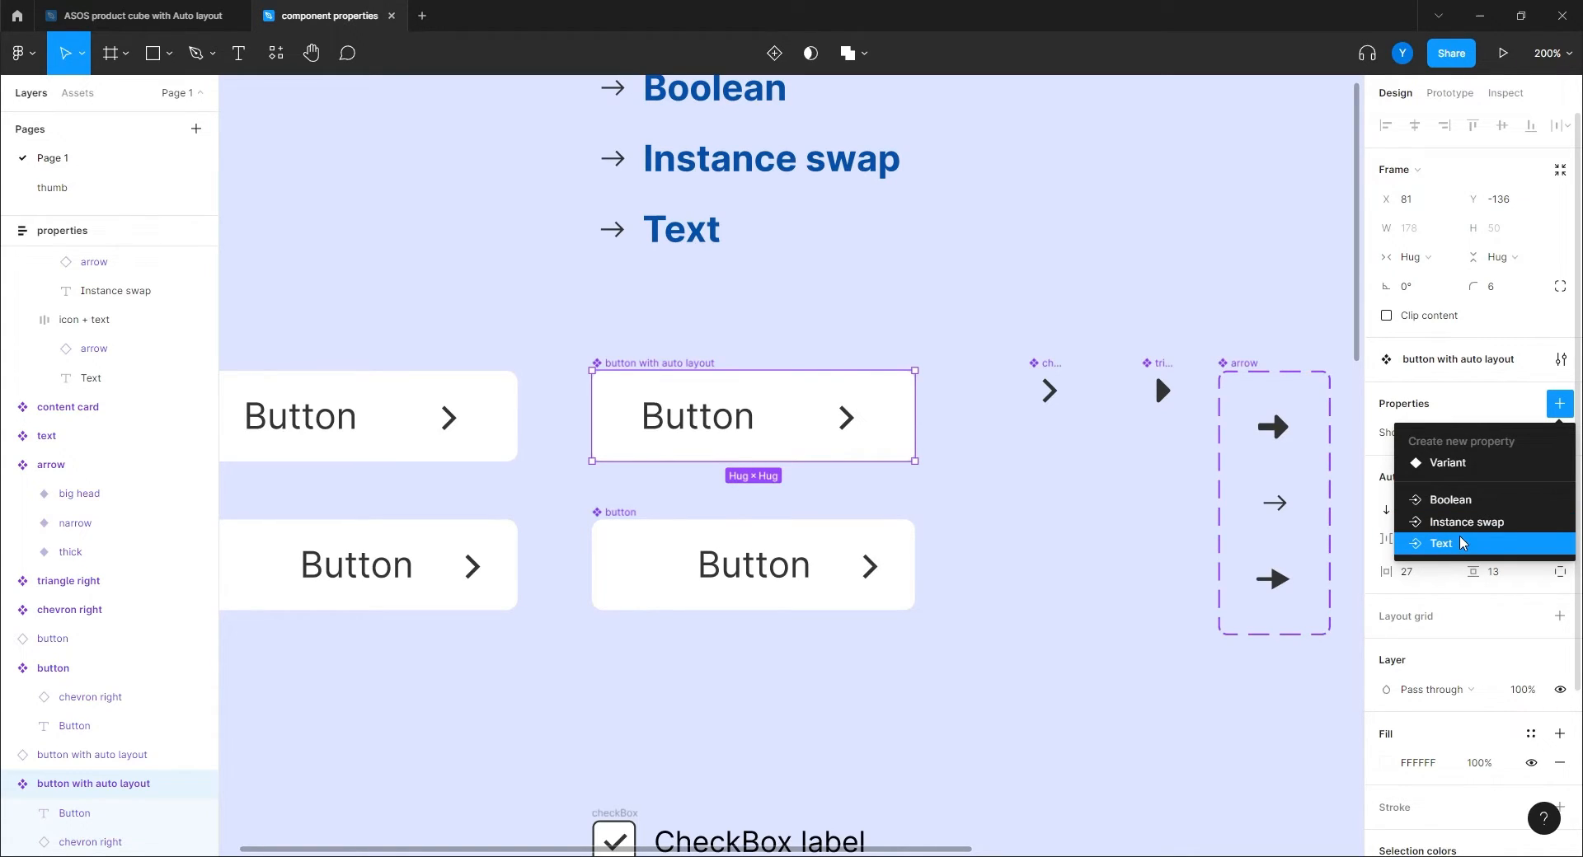
click(1069, 588)
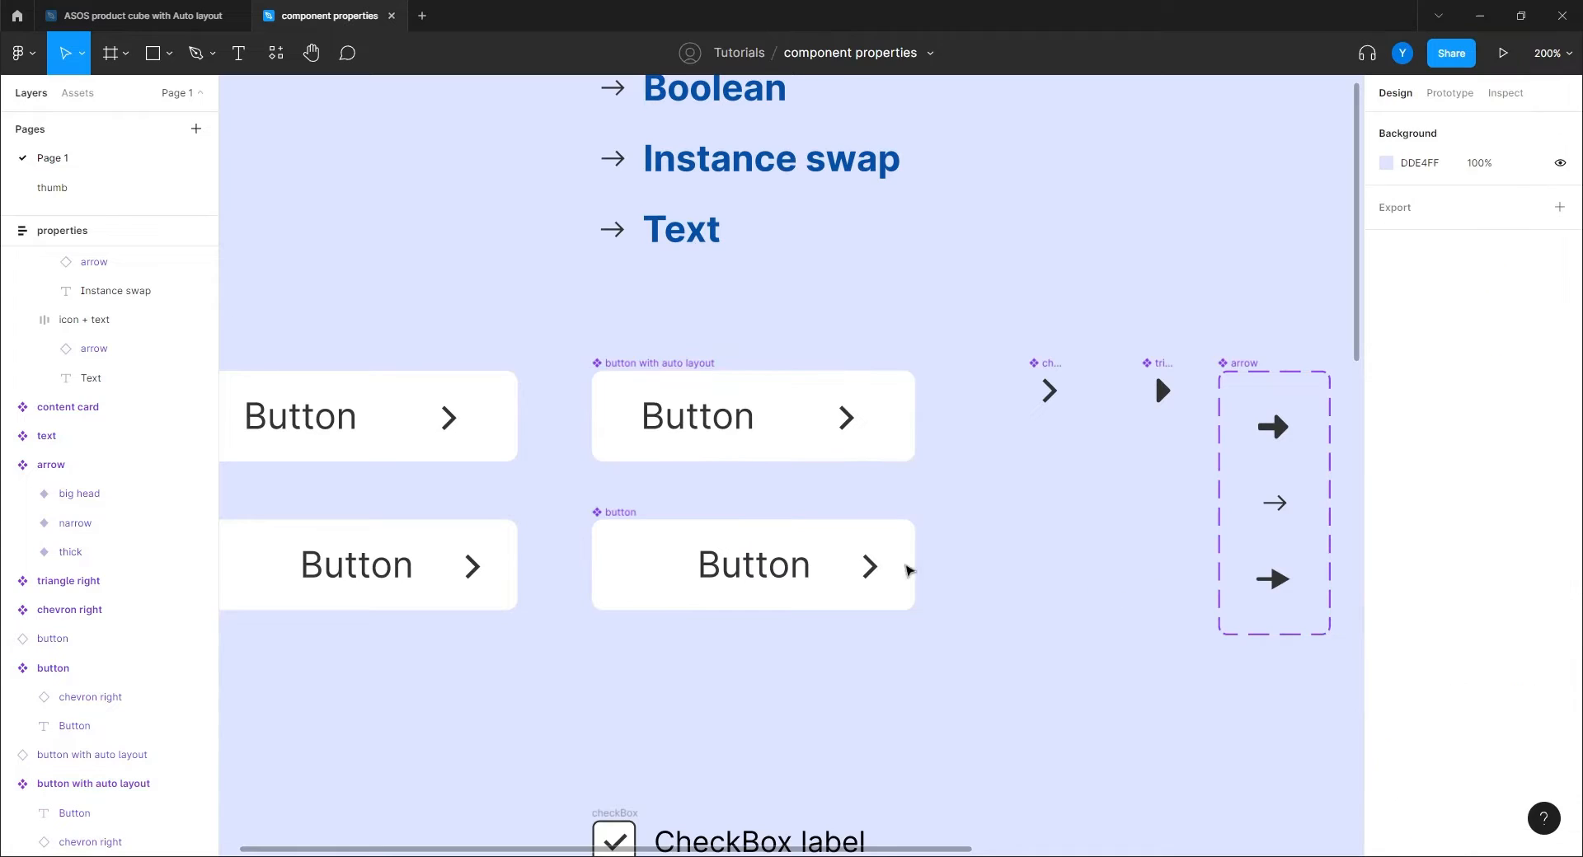
double_click(681, 413)
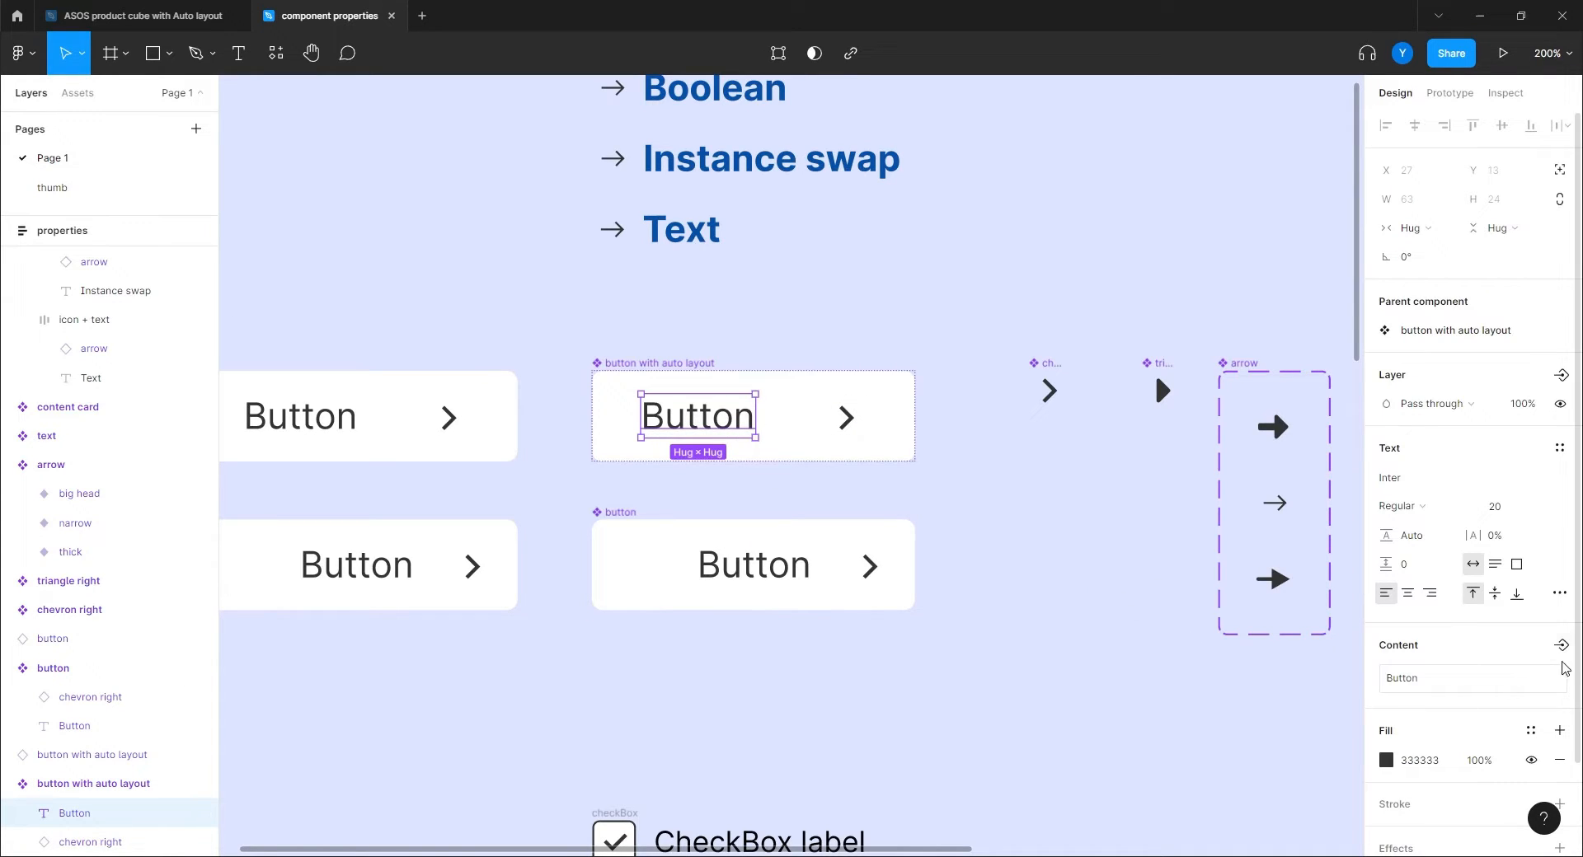
click(1560, 645)
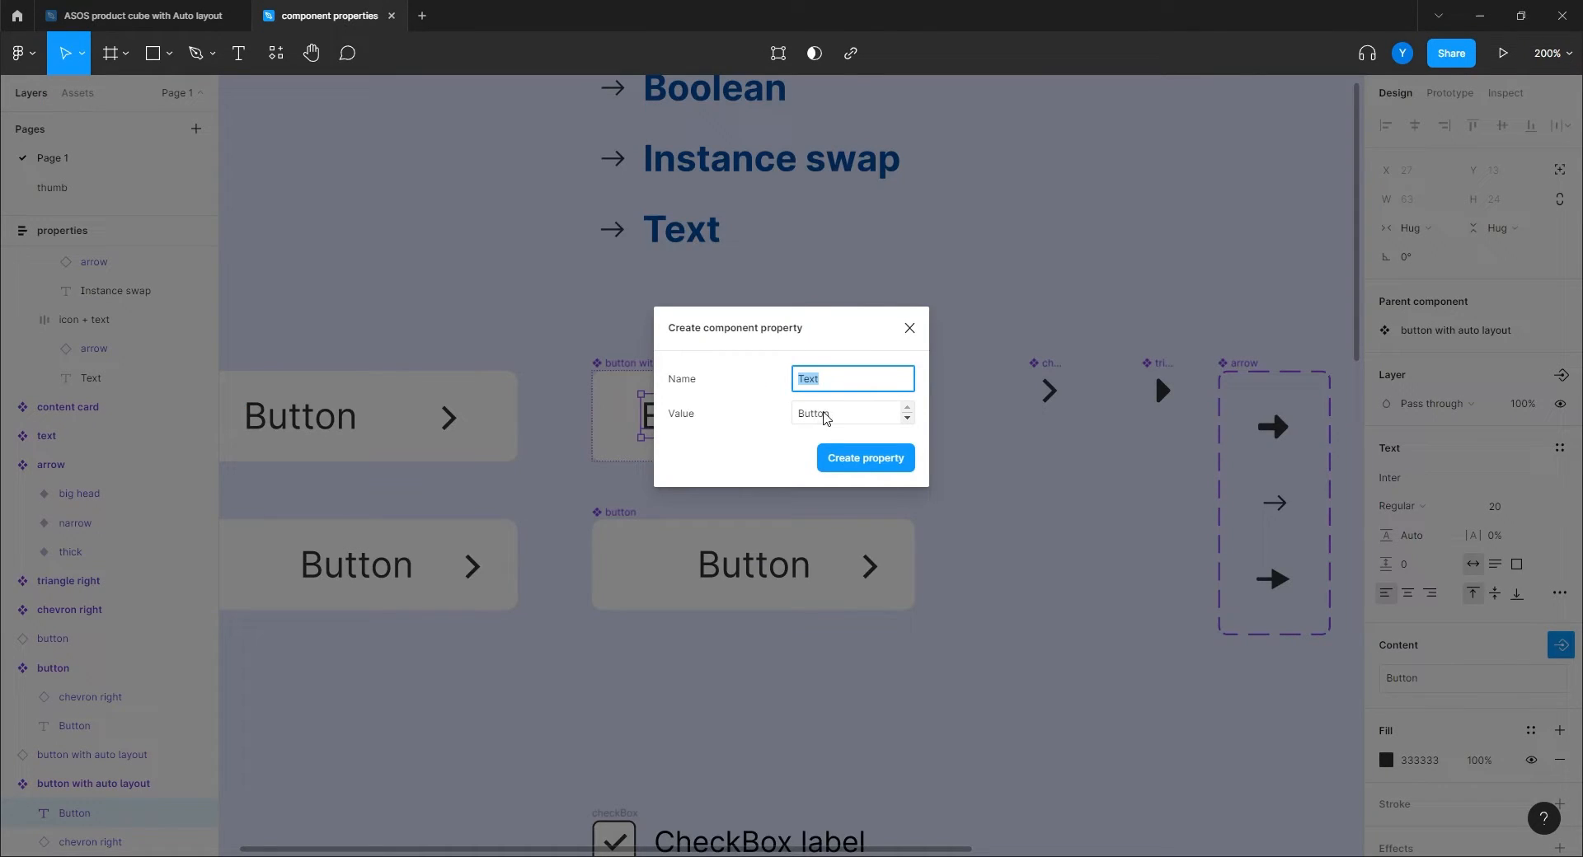
key(BackSpace)
Create the 'label' text property bound to the Button text content.
key(Return)
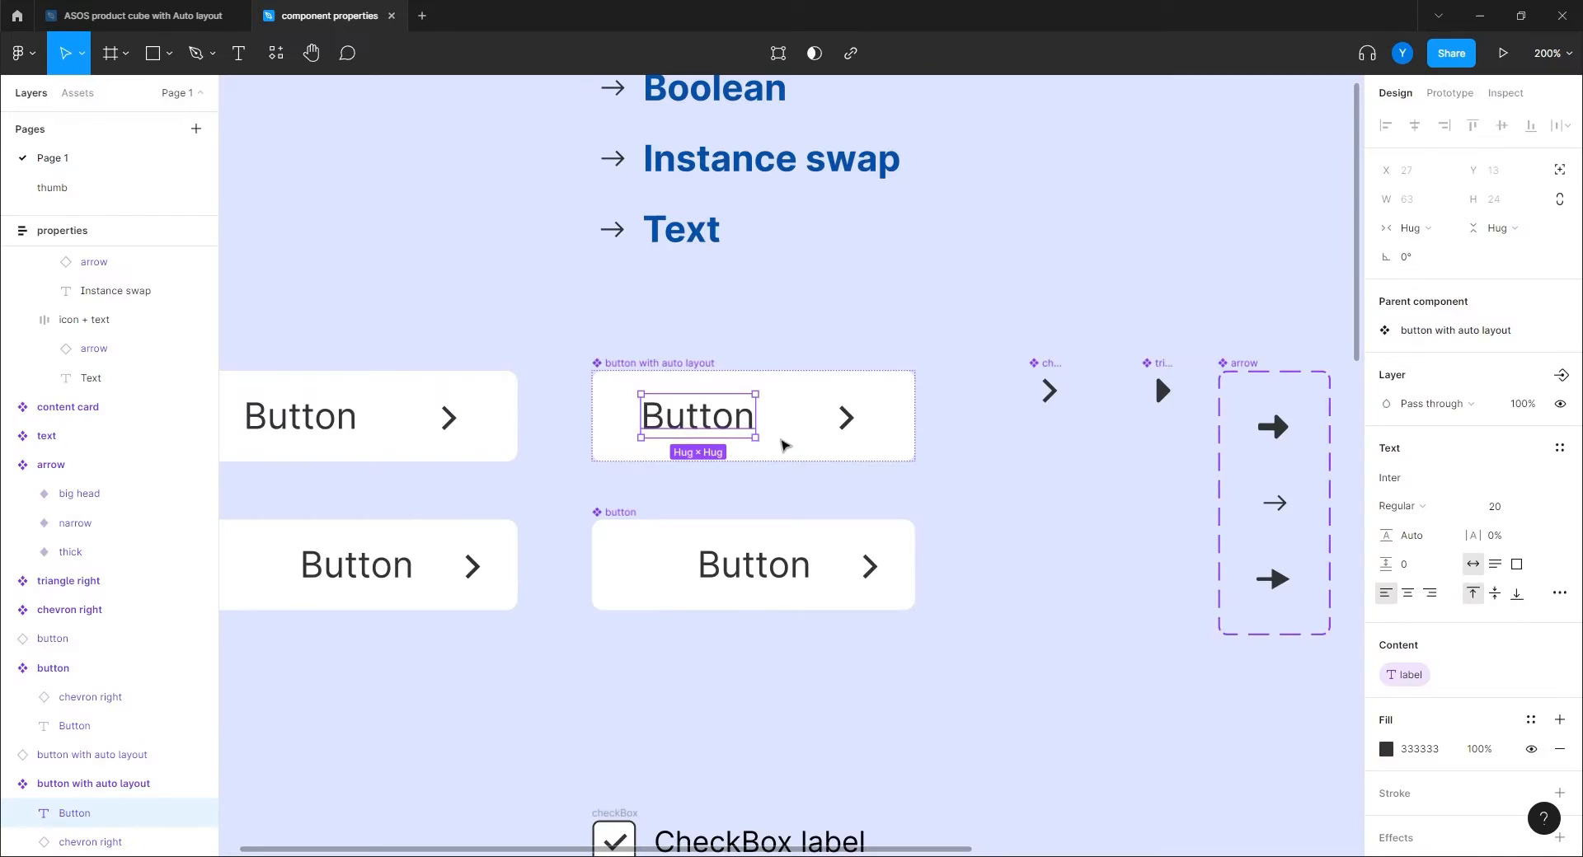
click(1047, 566)
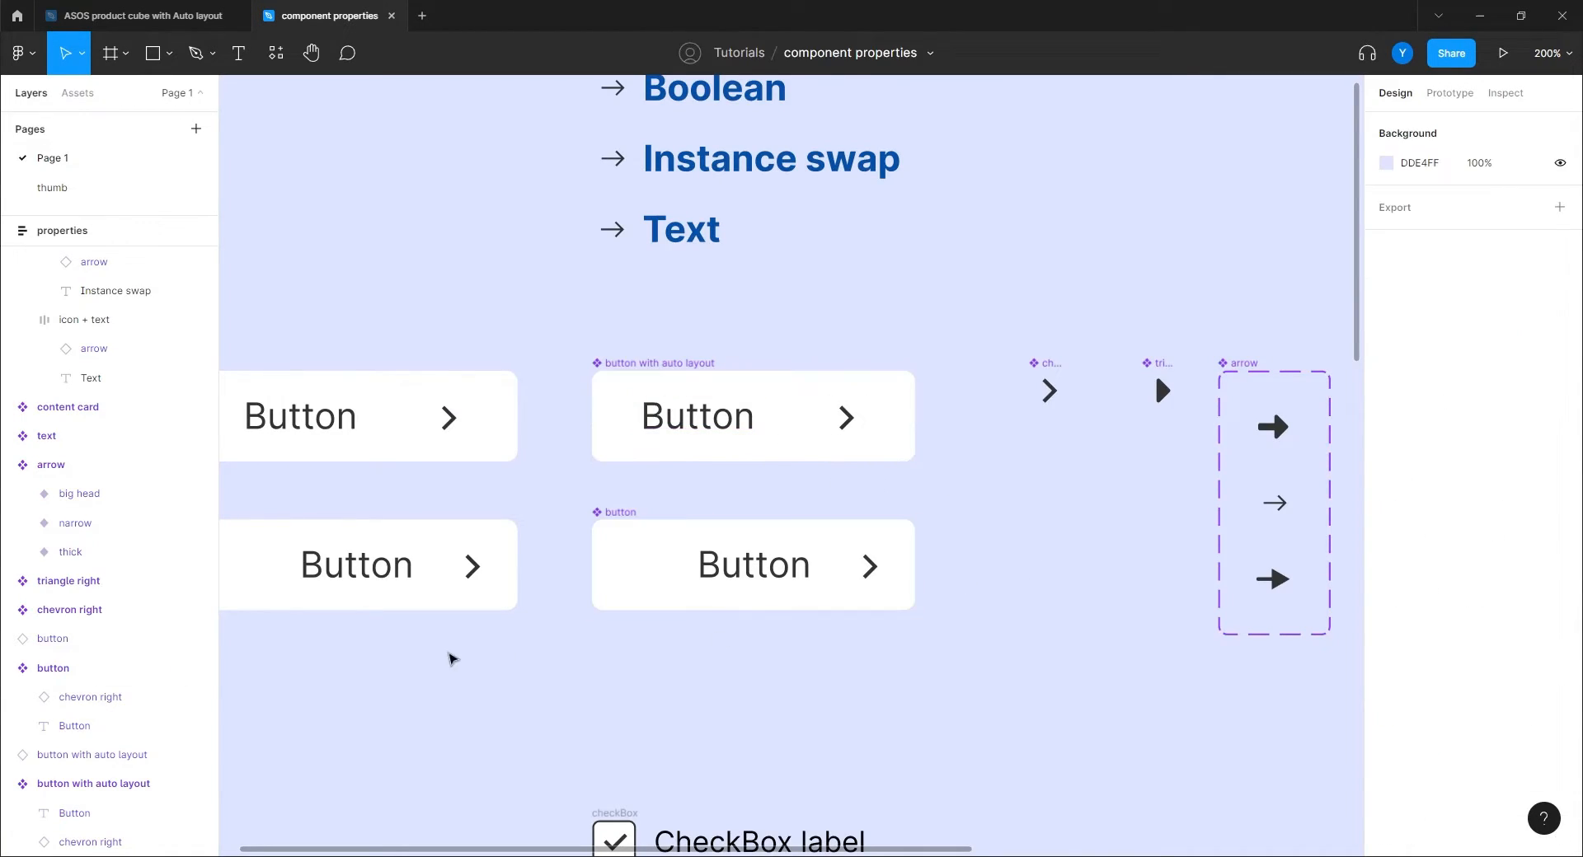
drag(450, 656, 779, 684)
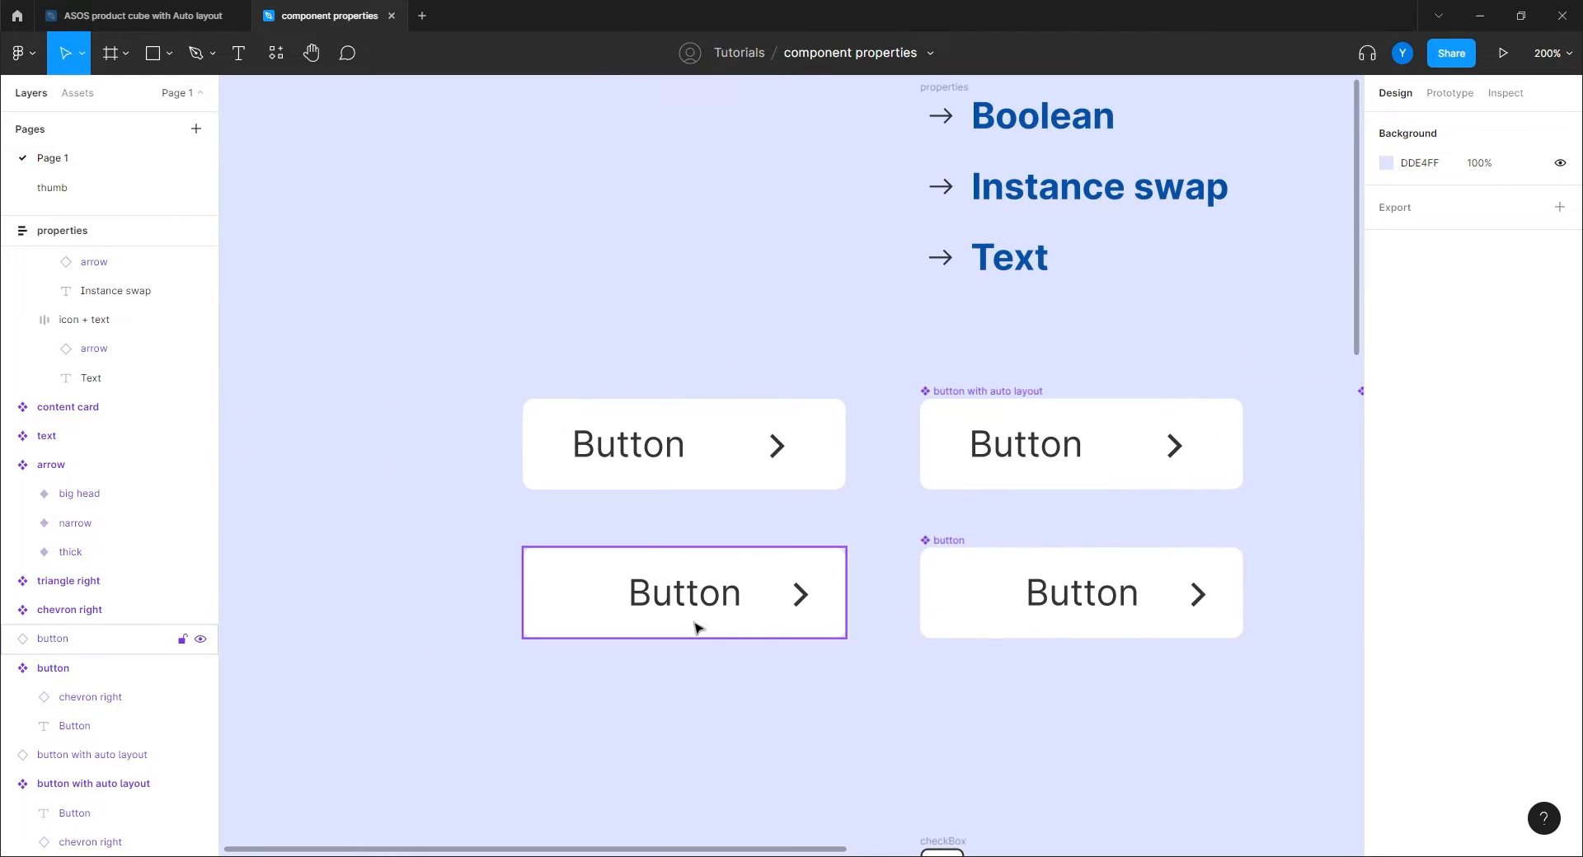
Change the left instance's label value to 'Next'.
click(635, 450)
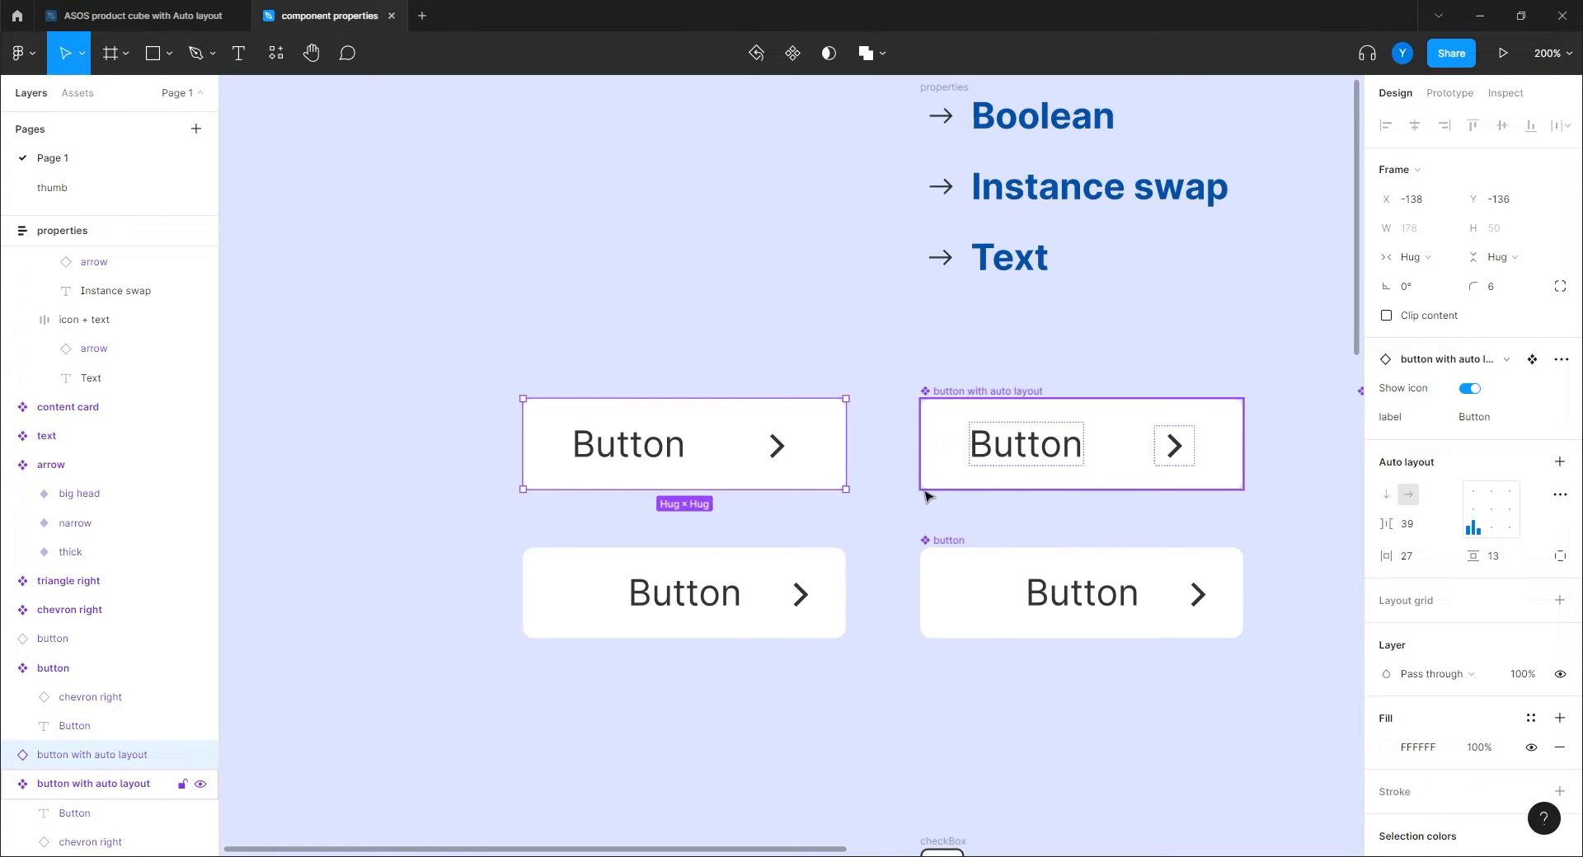
click(1474, 416)
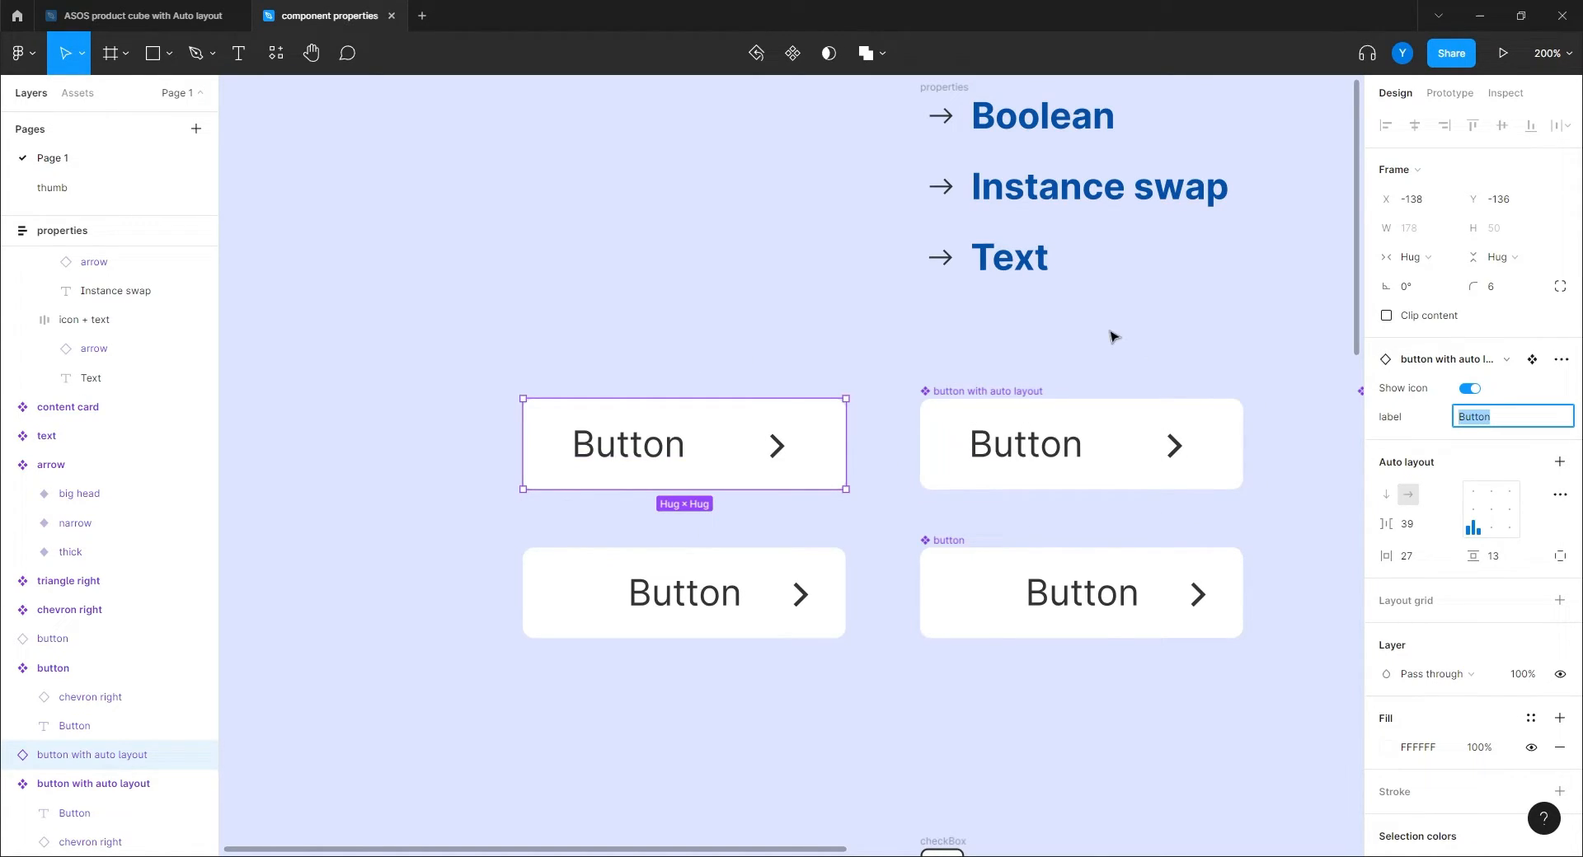
text(Next)
key(Return)
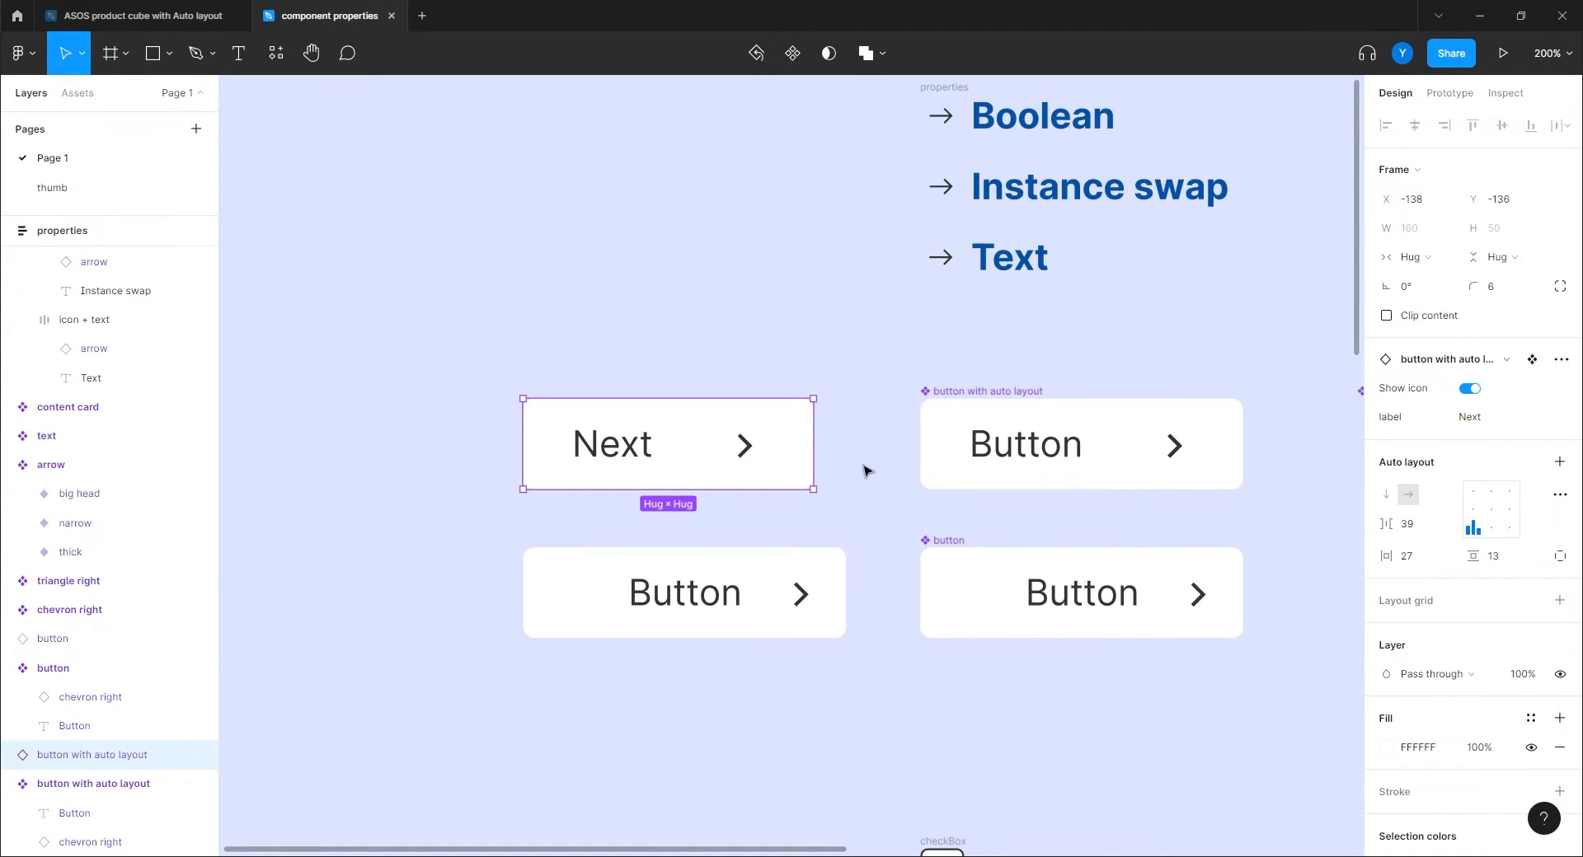
click(866, 499)
drag(851, 533, 713, 406)
Create a 'label' text property on the plain button component with default value 'Next'.
click(923, 465)
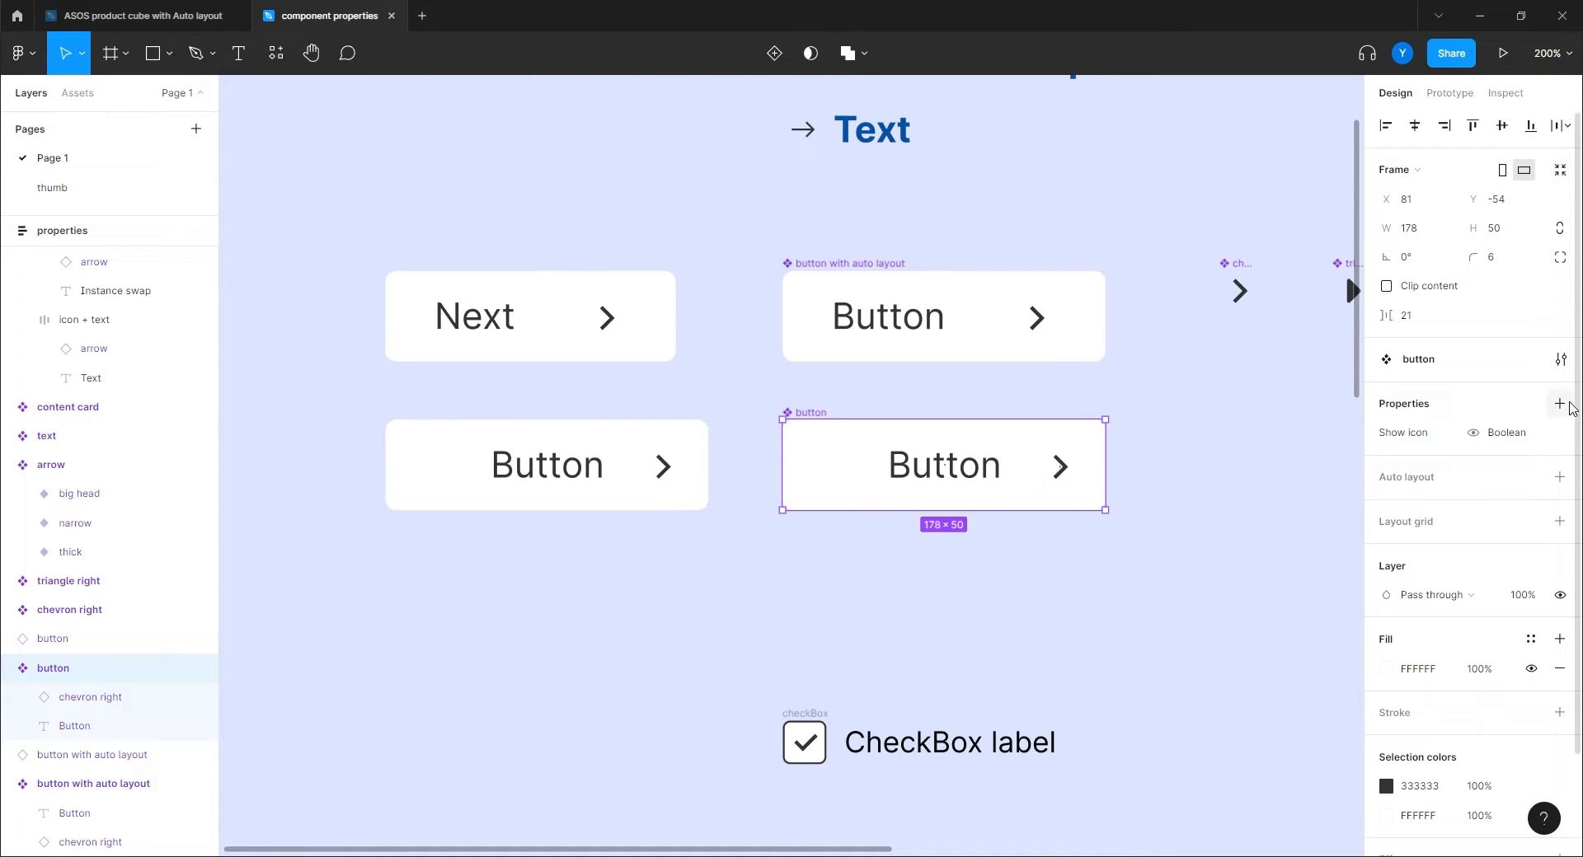
click(1558, 403)
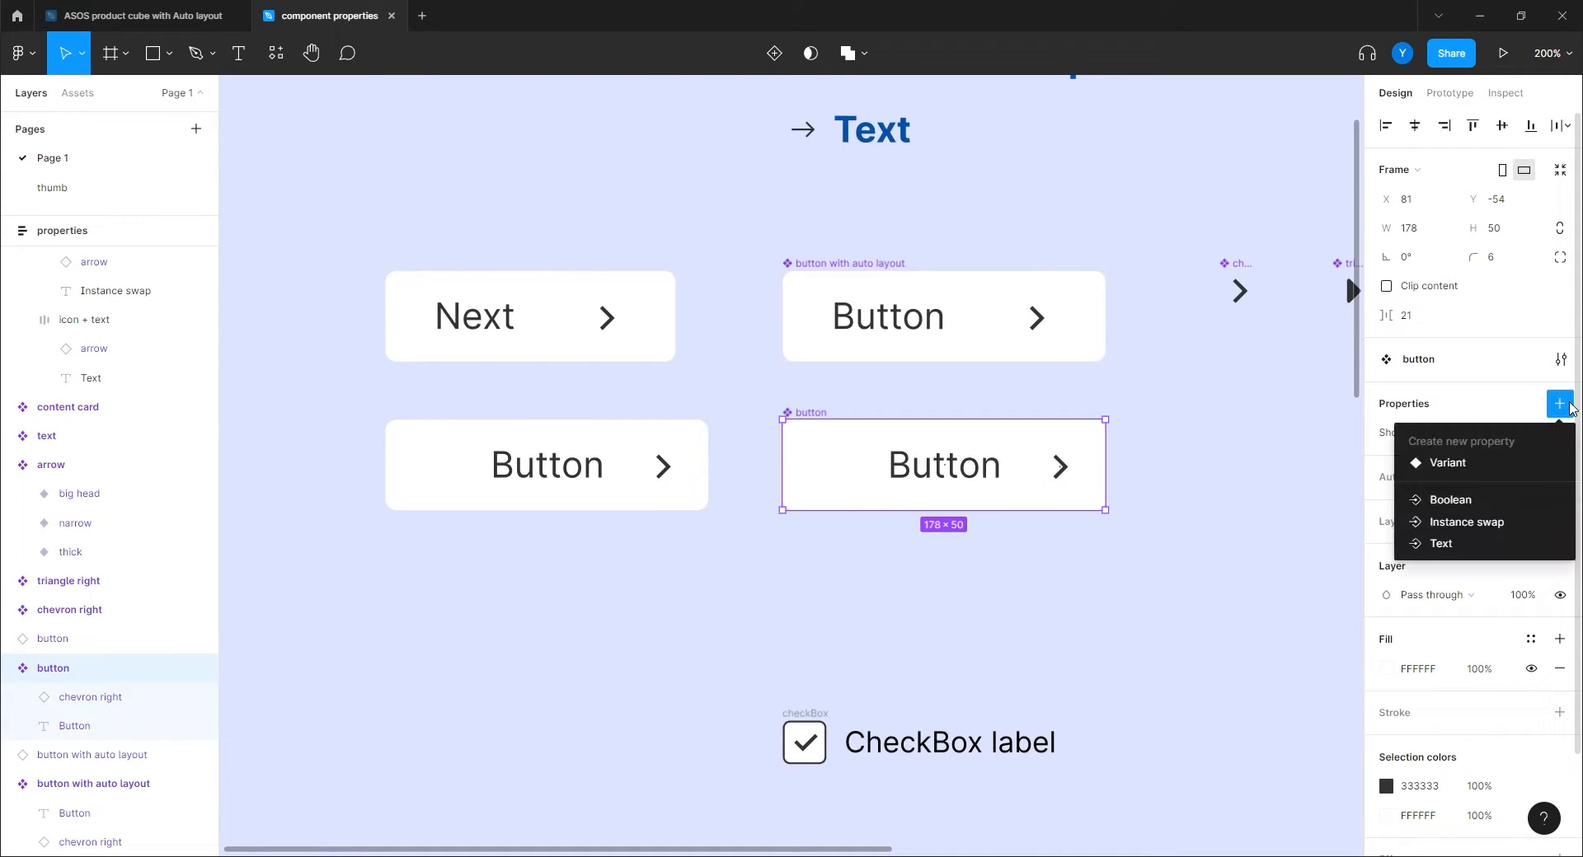
click(1445, 545)
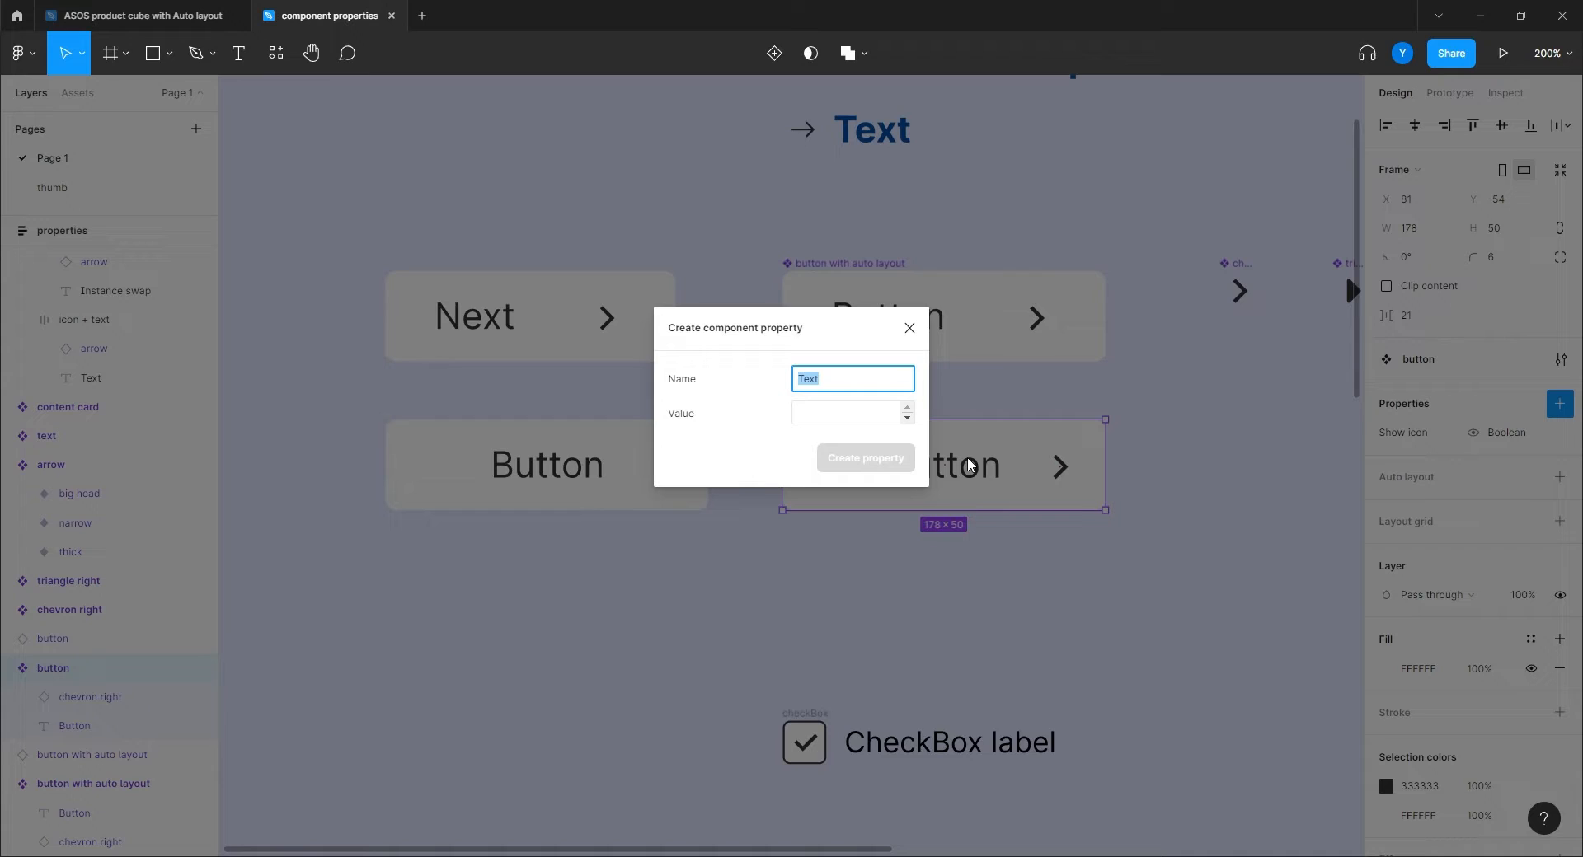
text(label)
click(847, 418)
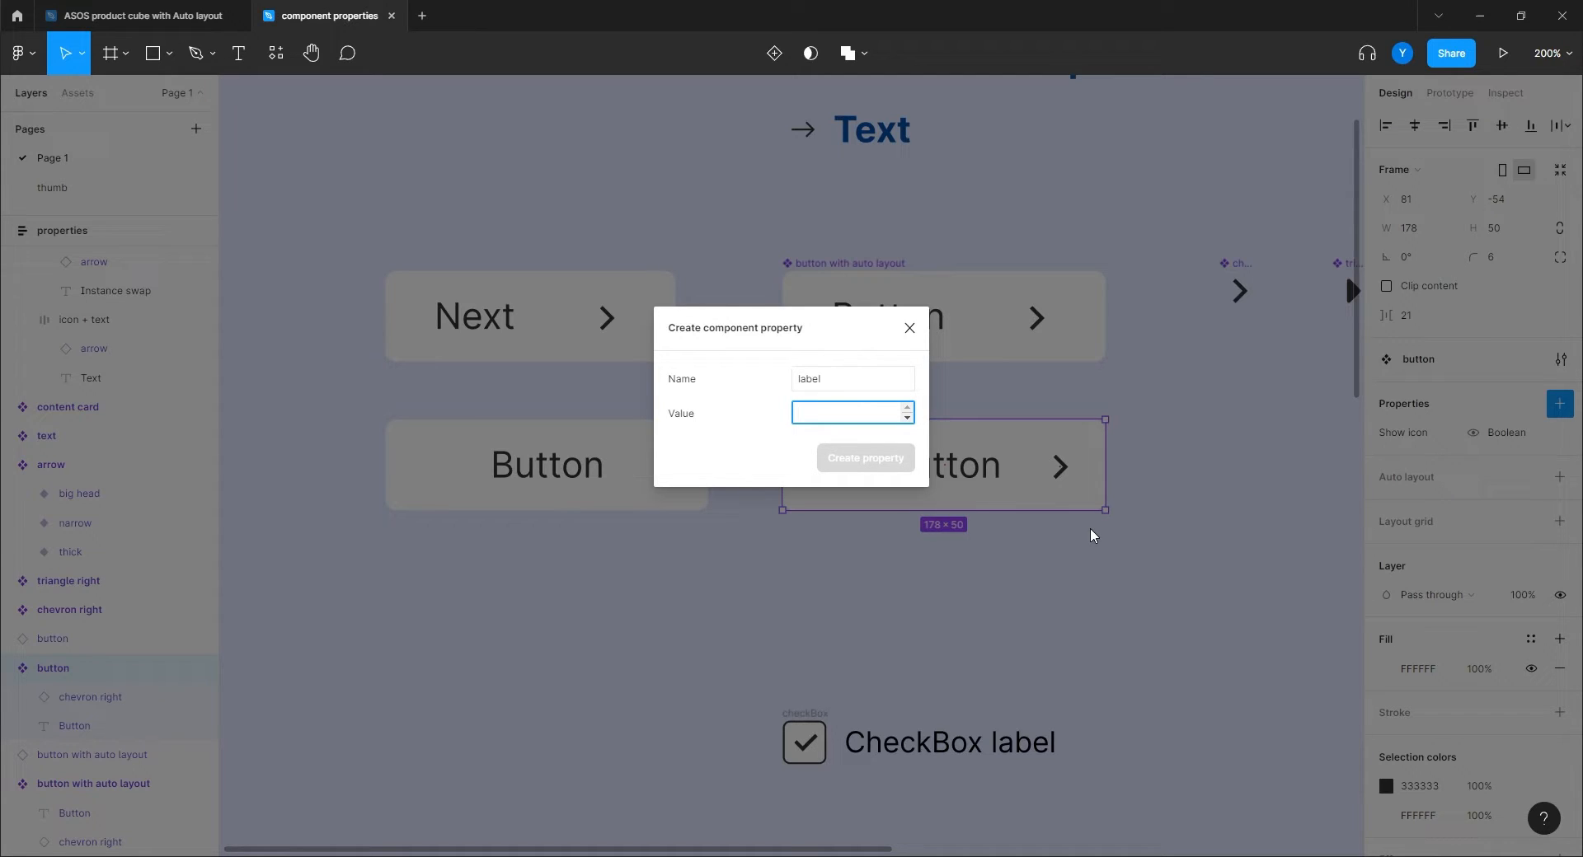
text(Next)
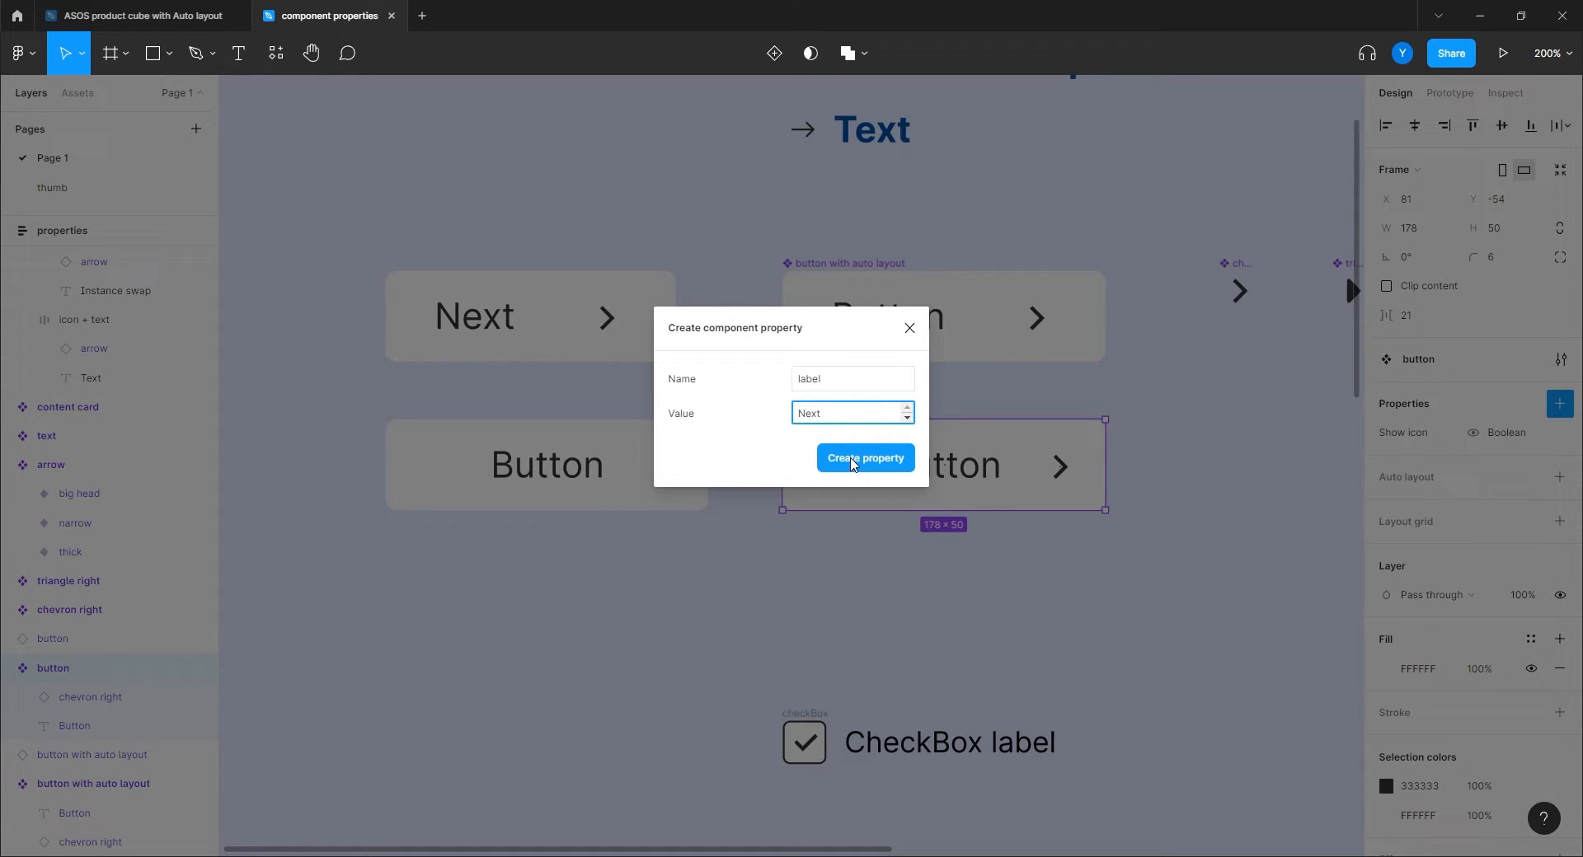
click(860, 458)
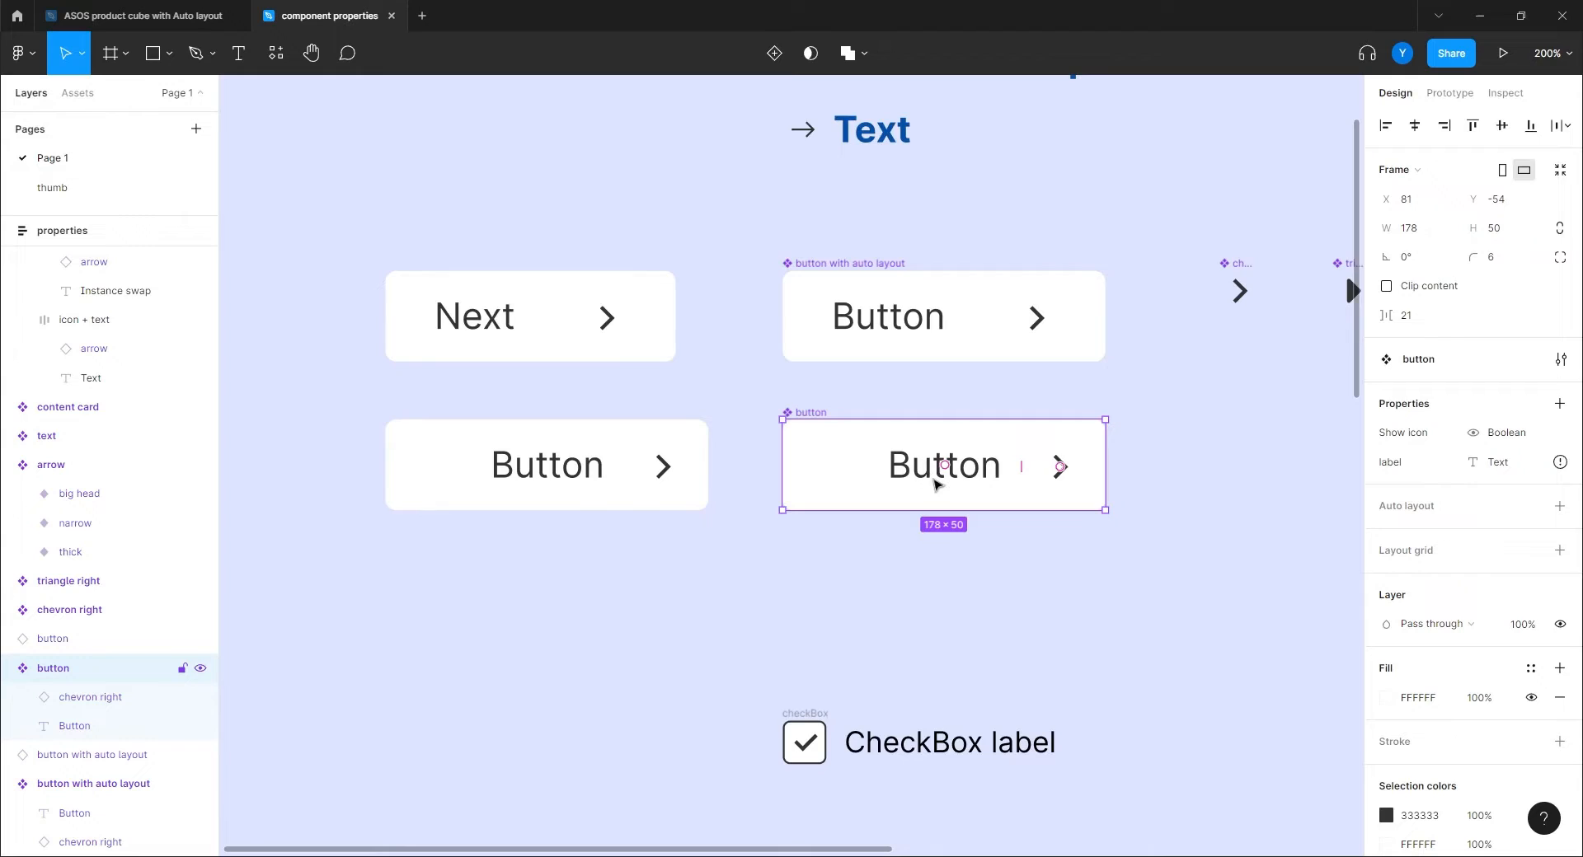
Center-align the button's text and bind its content to the 'label' property.
double_click(904, 473)
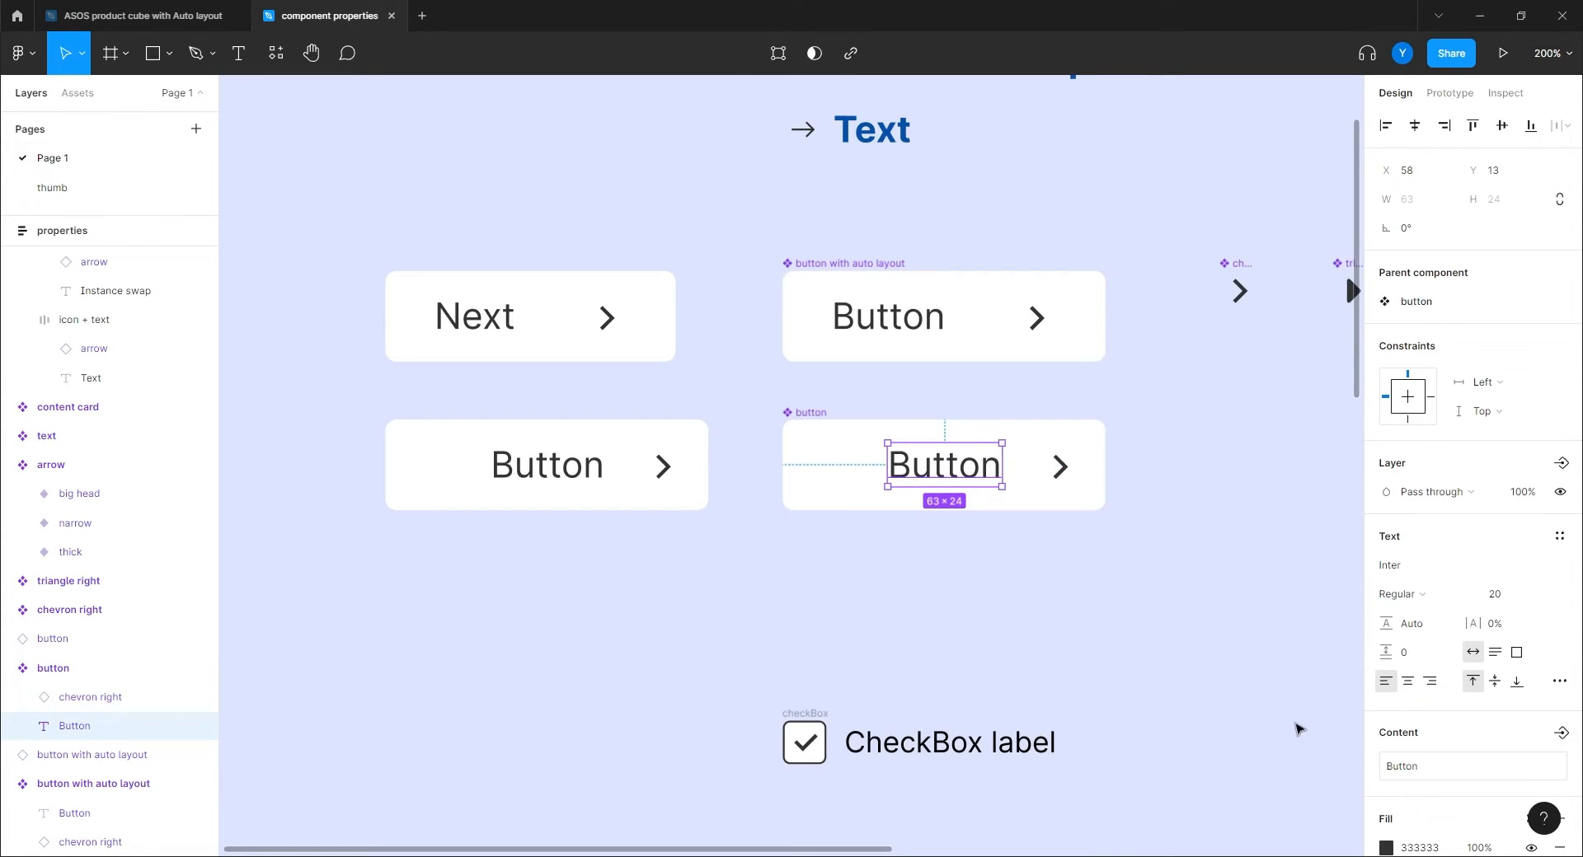
click(1407, 681)
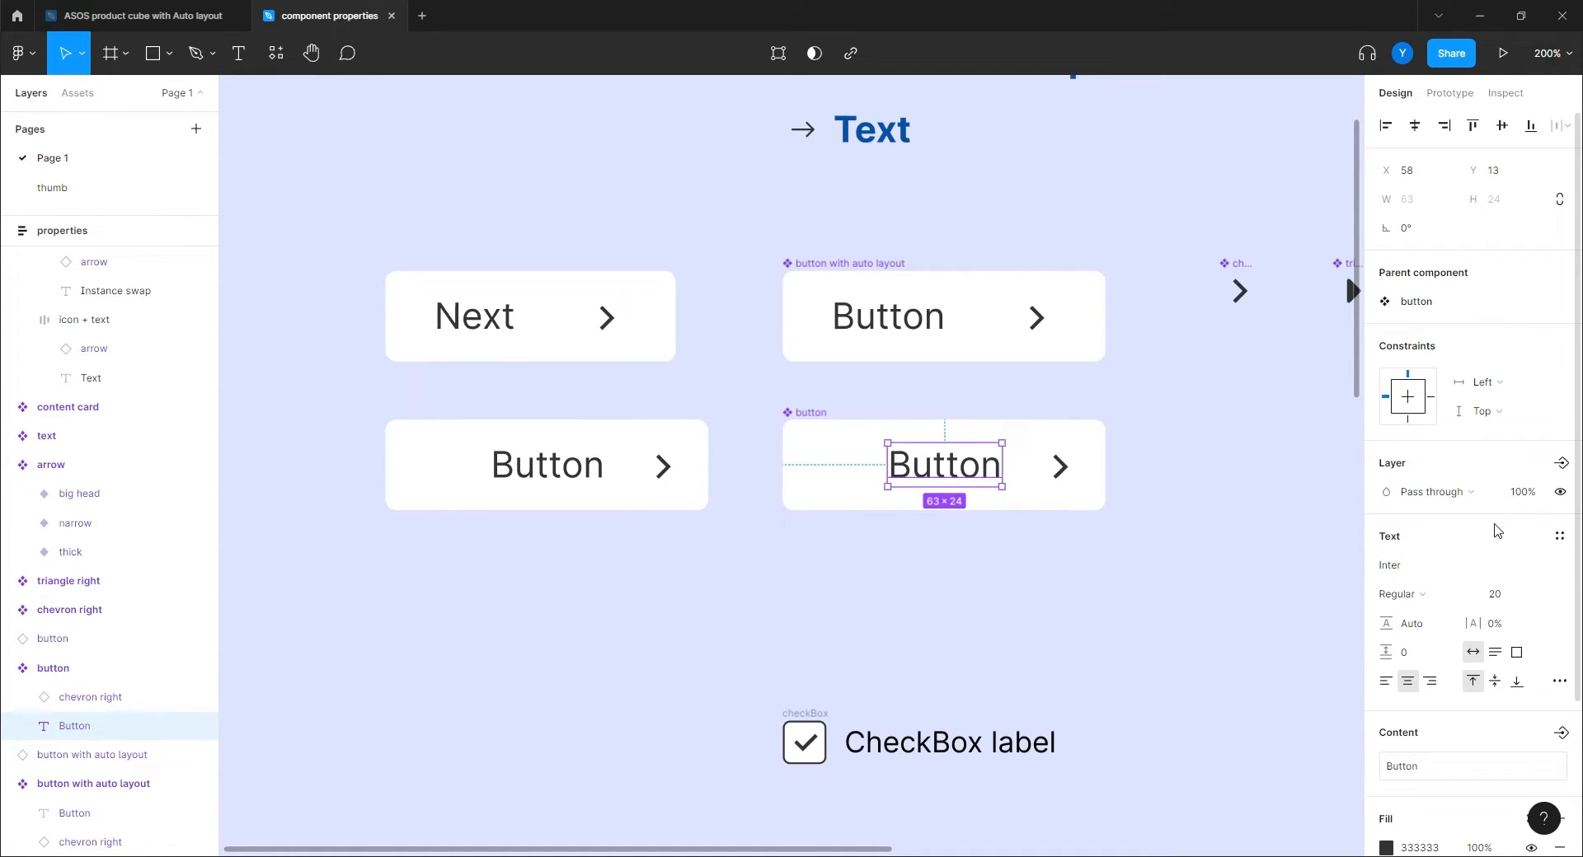
scroll(1494, 530, down, 3)
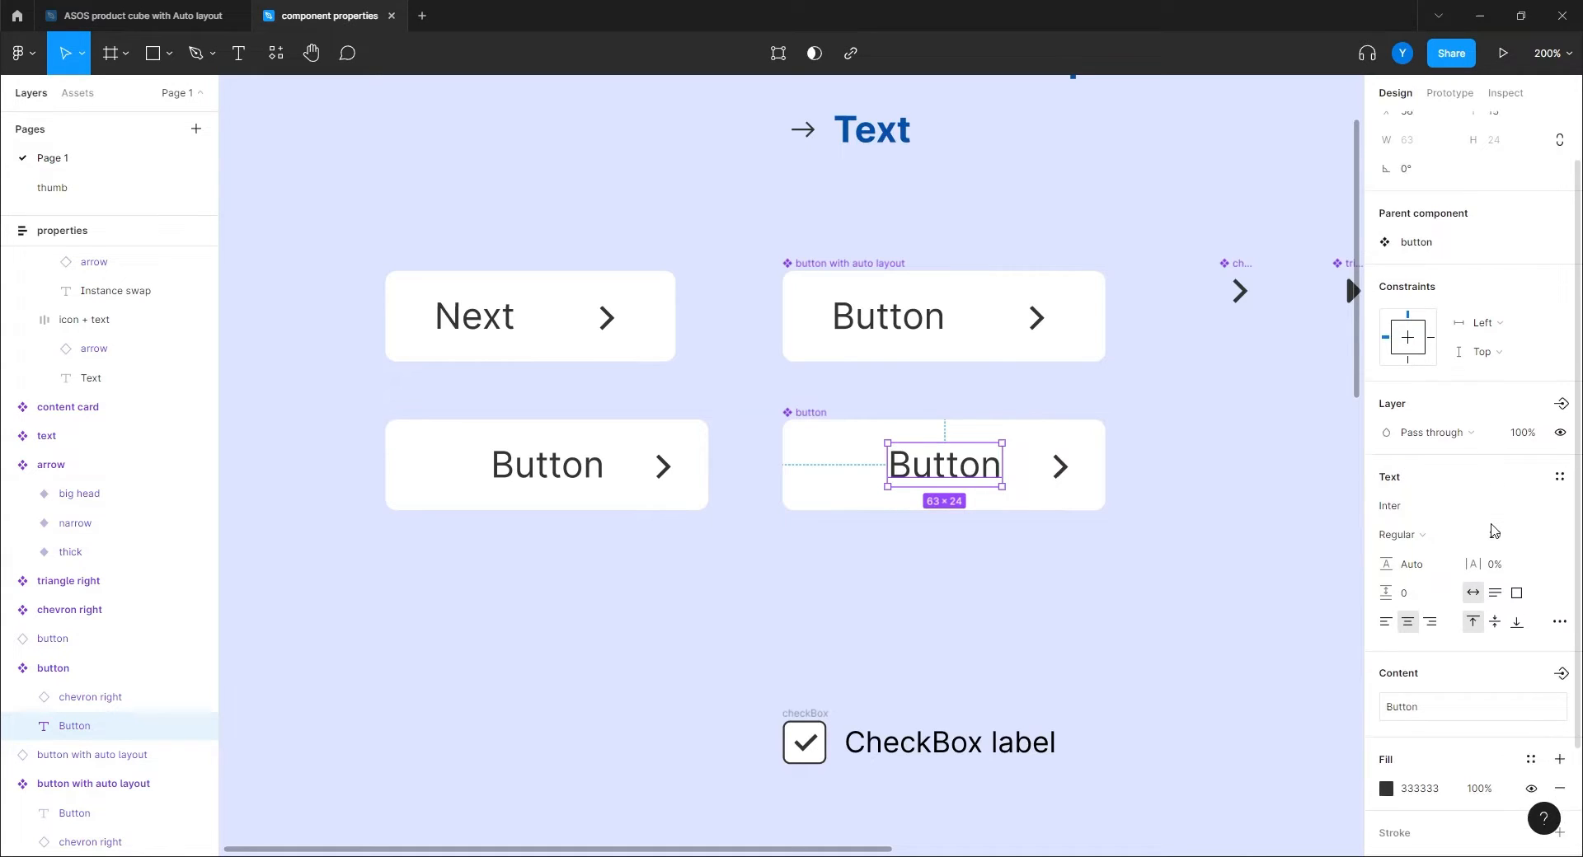
click(1559, 541)
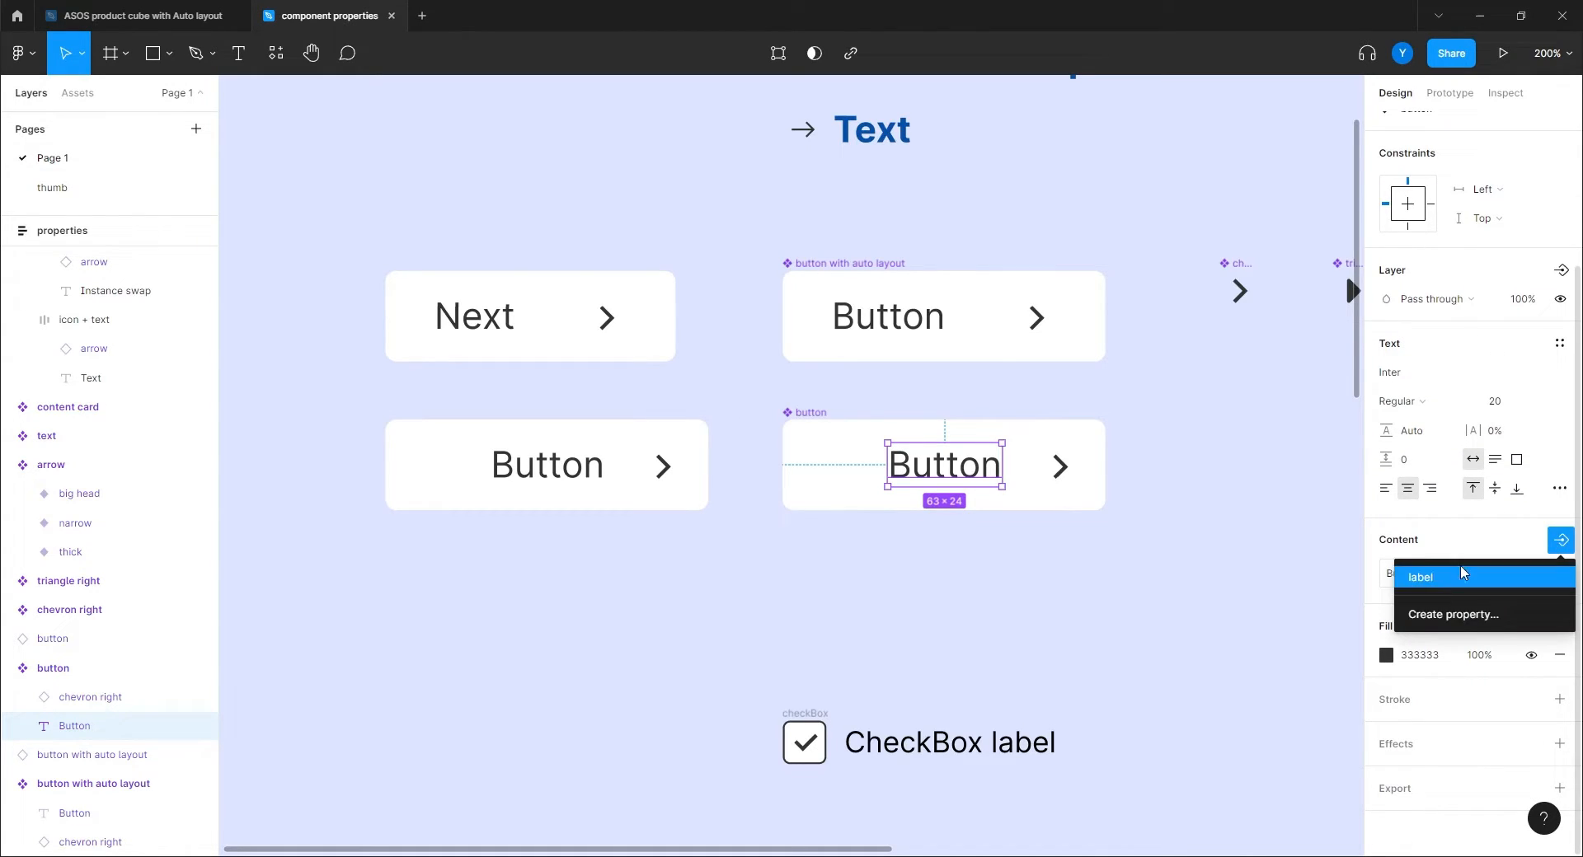
click(1445, 580)
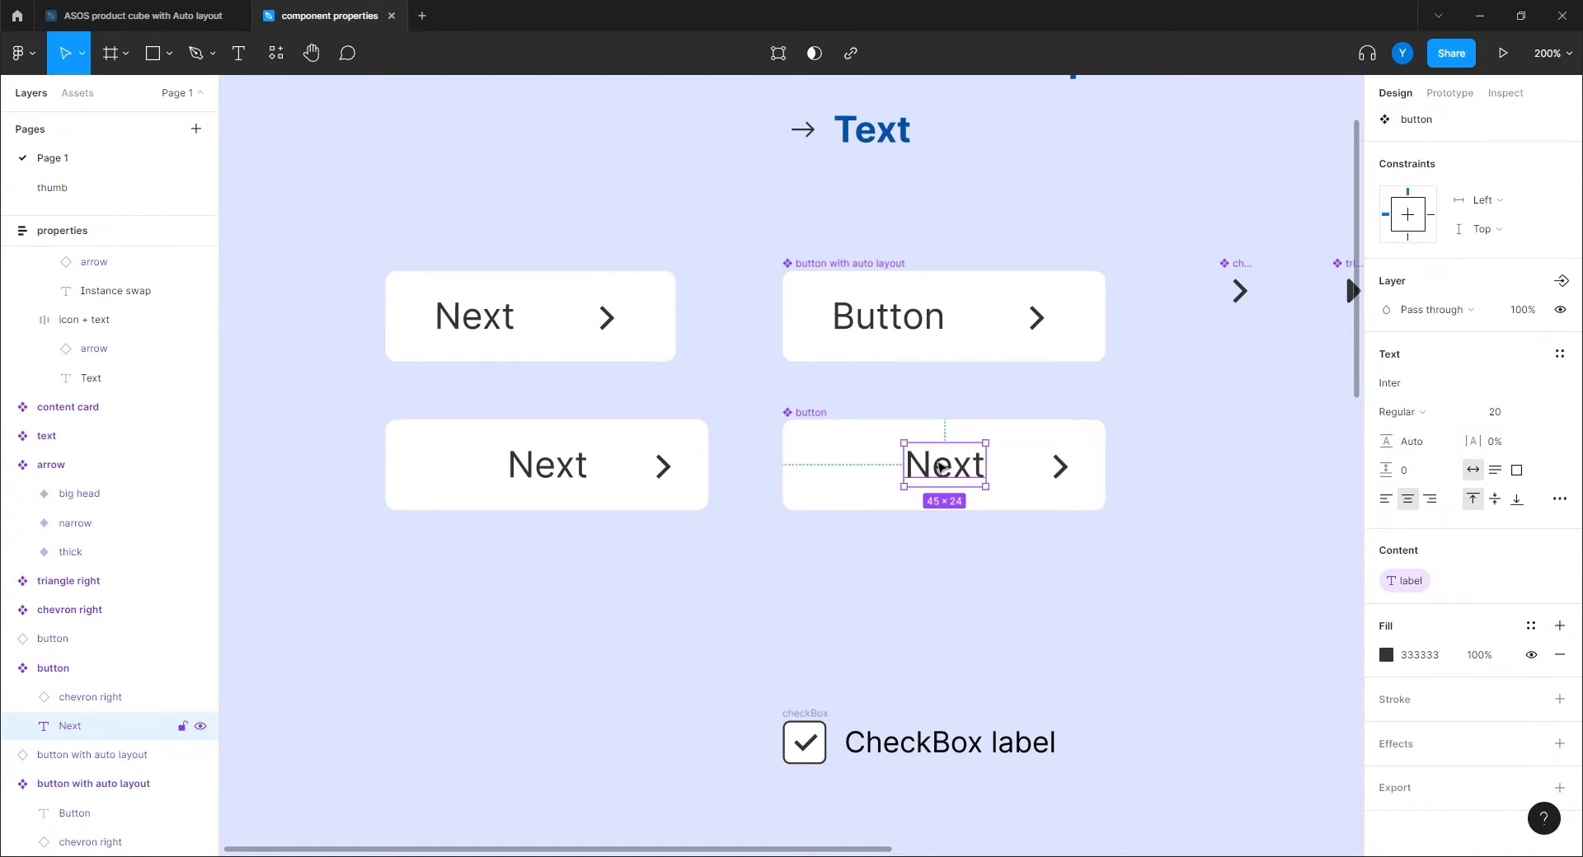
click(614, 585)
click(452, 463)
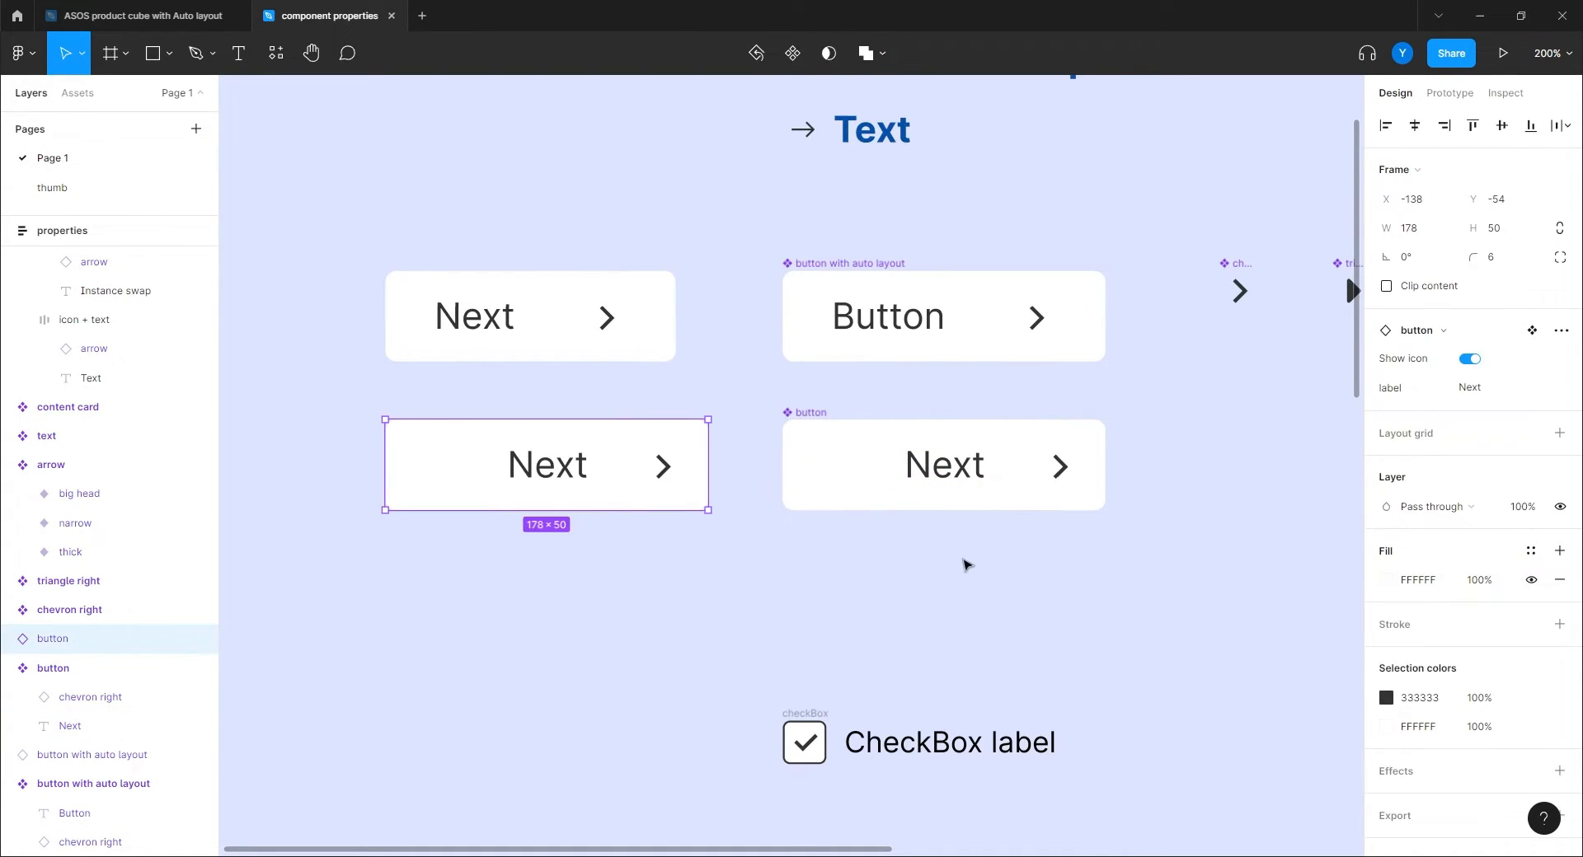
Set the left instance's label value to 'Button'.
click(1472, 387)
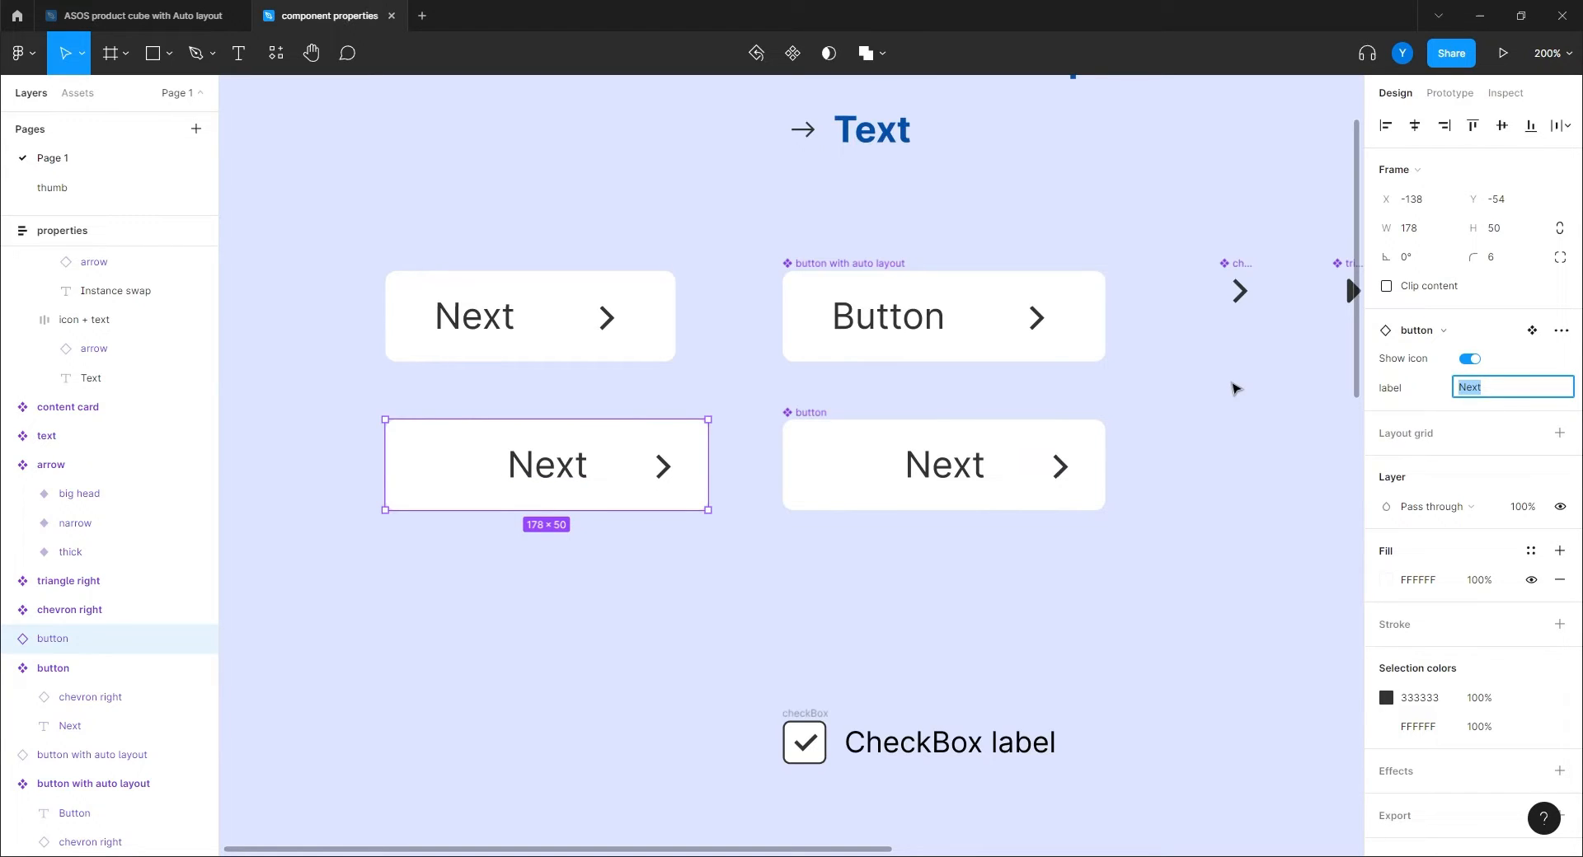
text(Button)
key(Return)
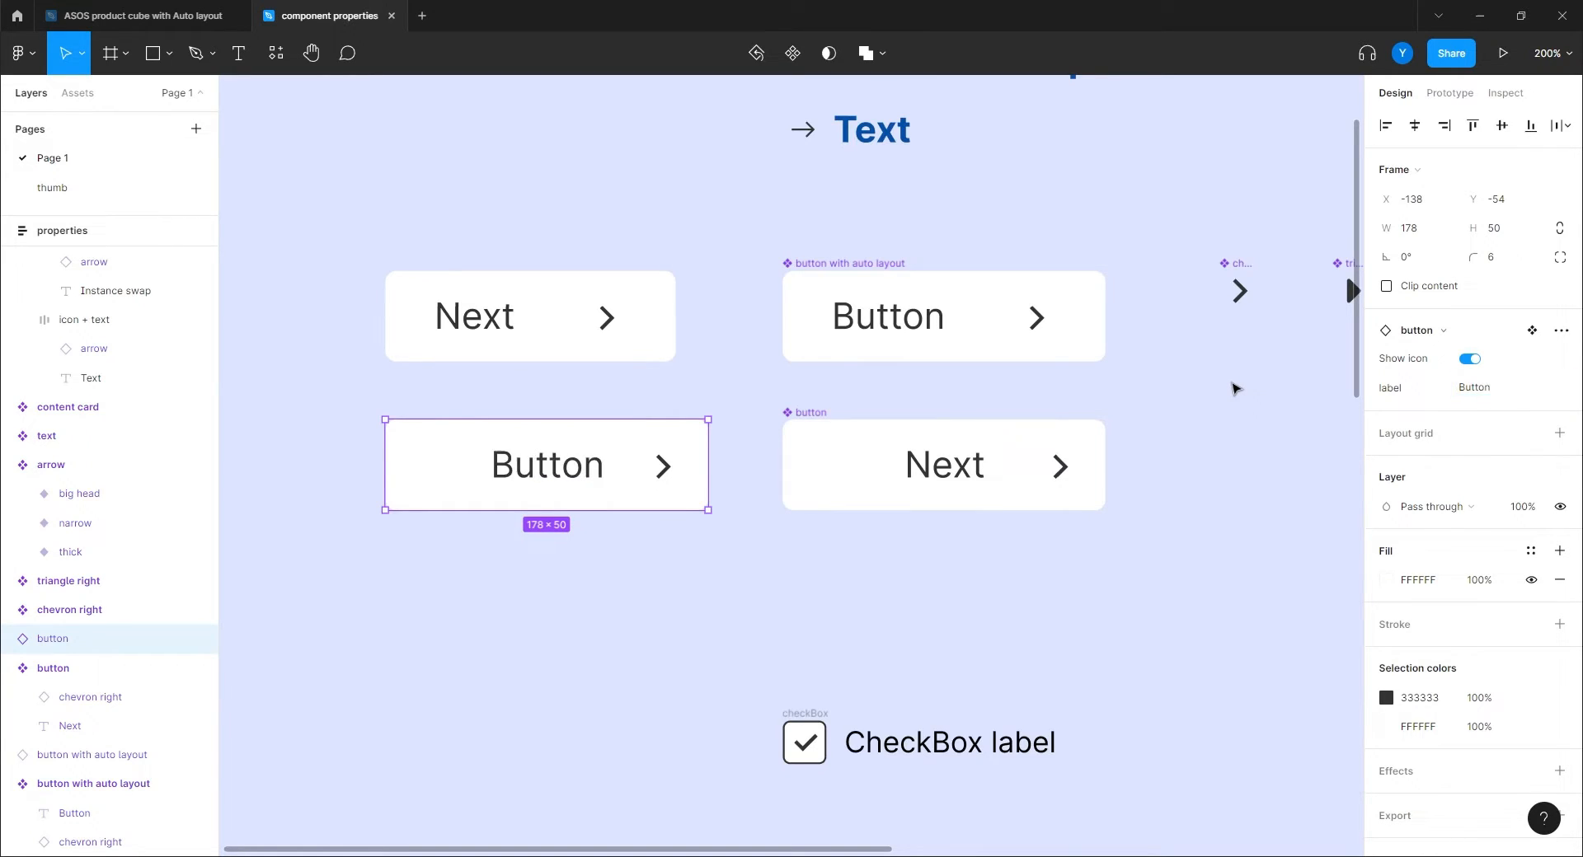
click(737, 571)
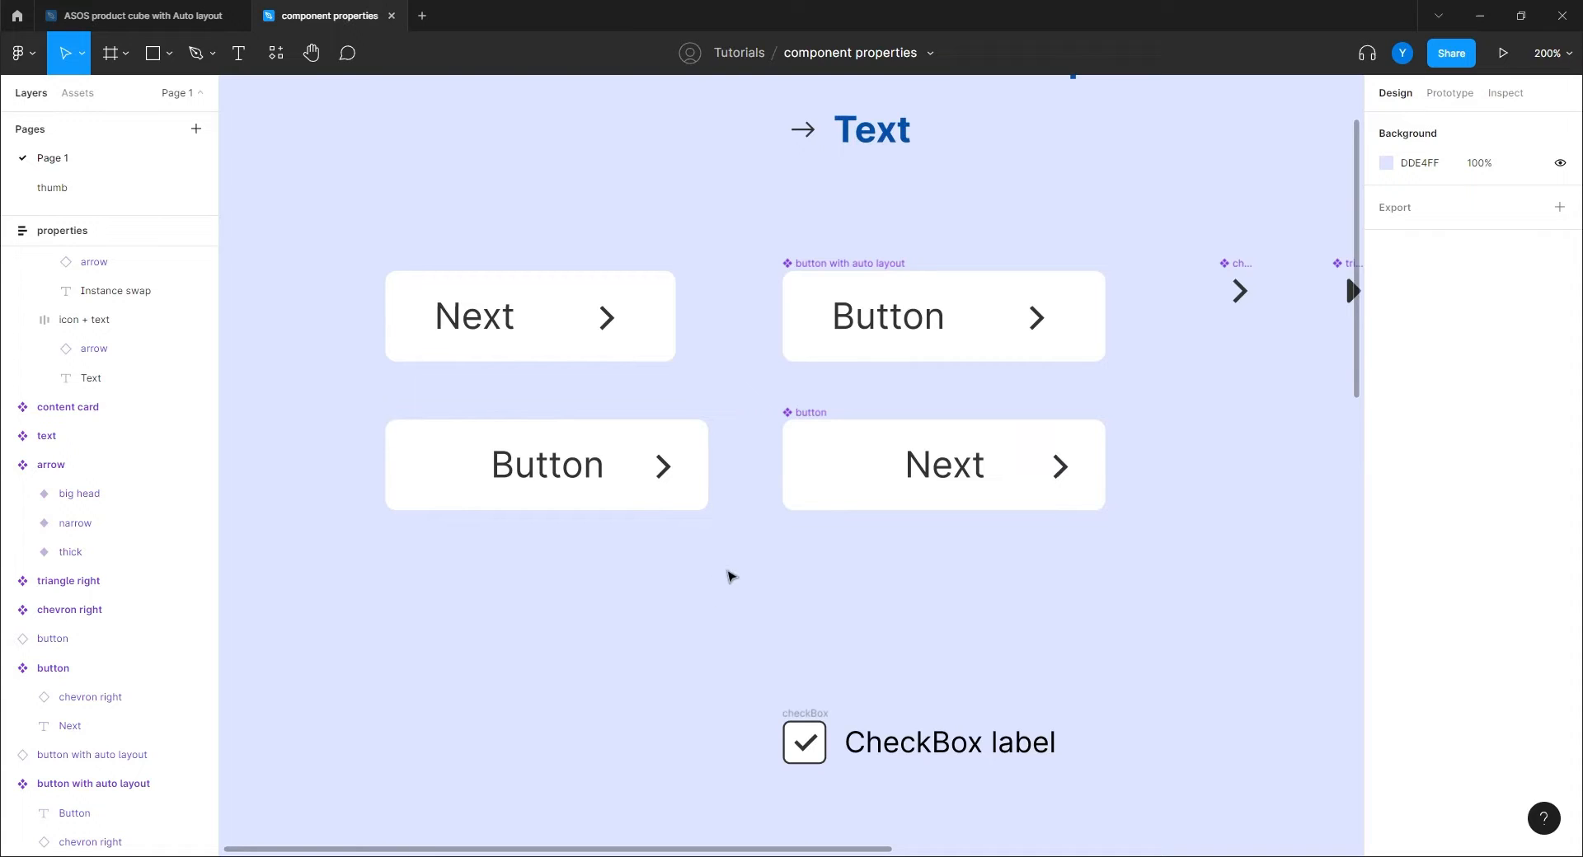
Scroll the canvas down past the CheckBox component to the Some title text component.
scroll(775, 536, up, 3)
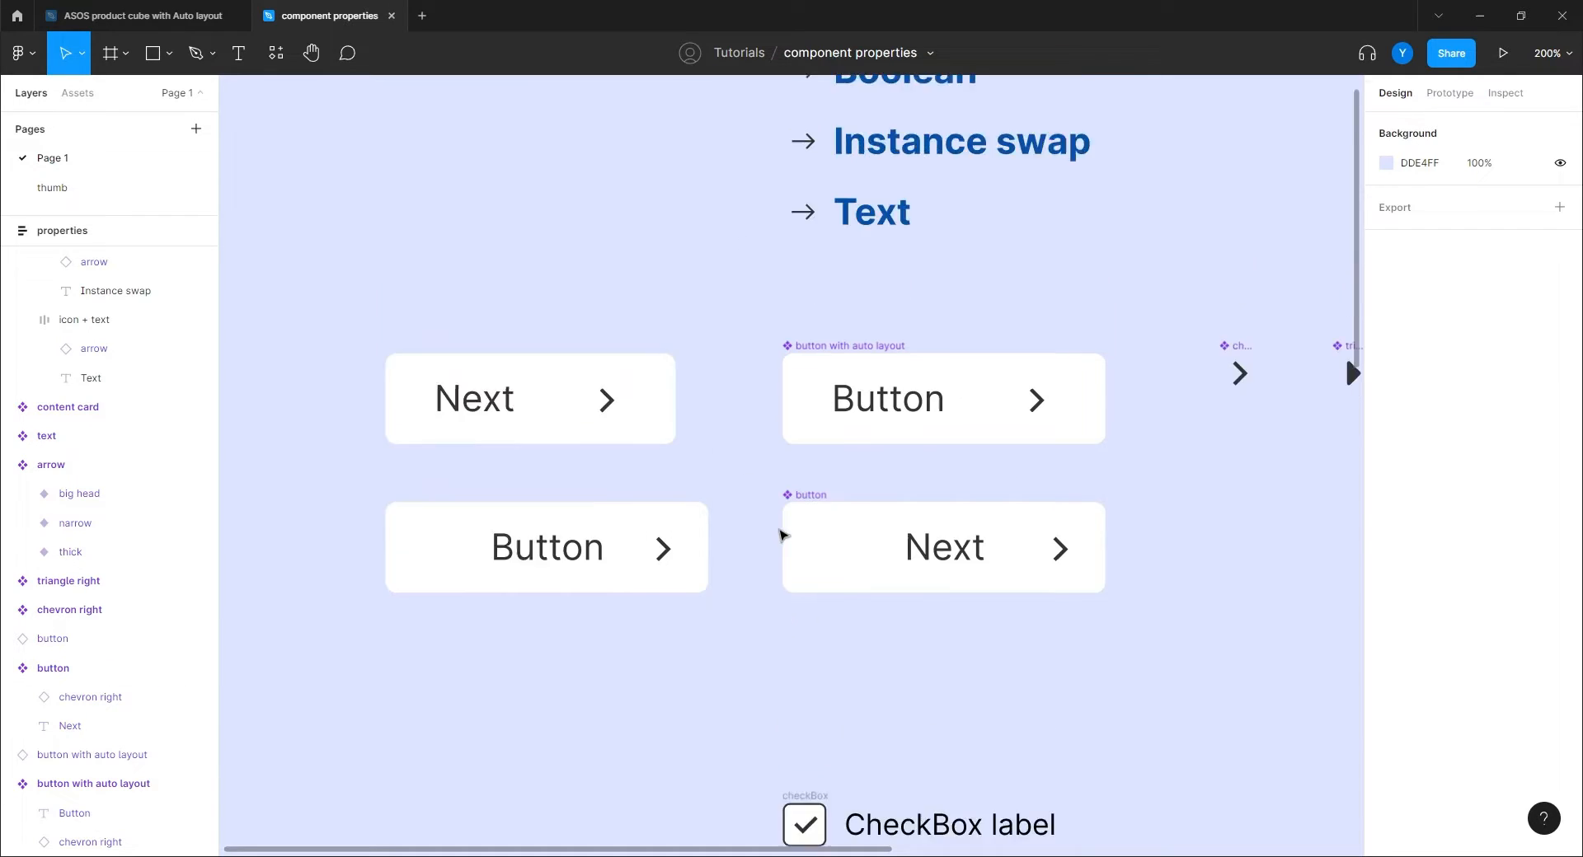
scroll(769, 528, down, 1)
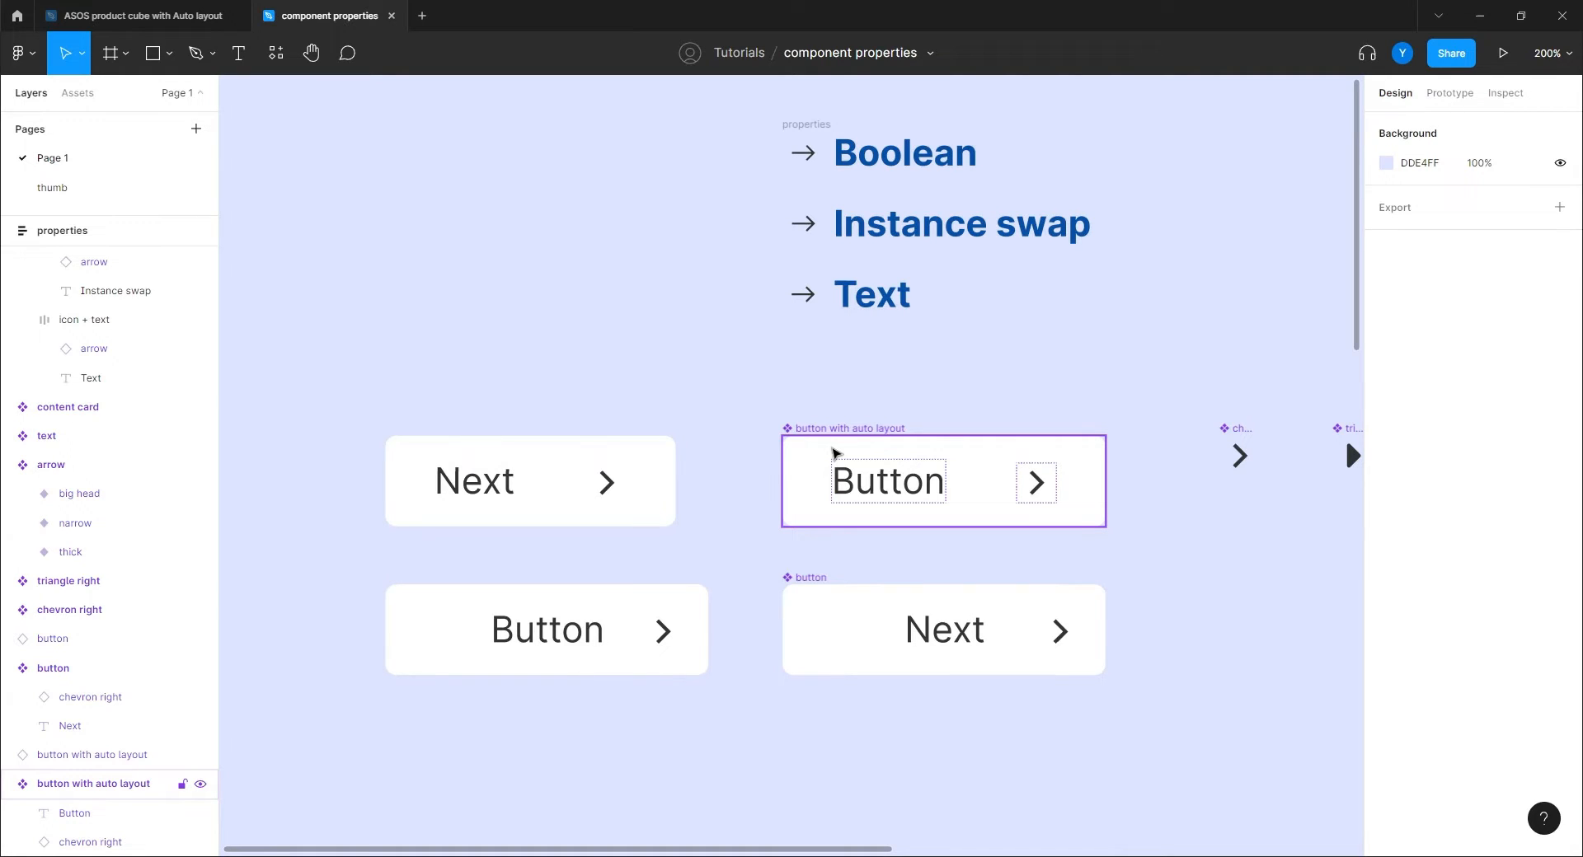
scroll(817, 453, down, 10)
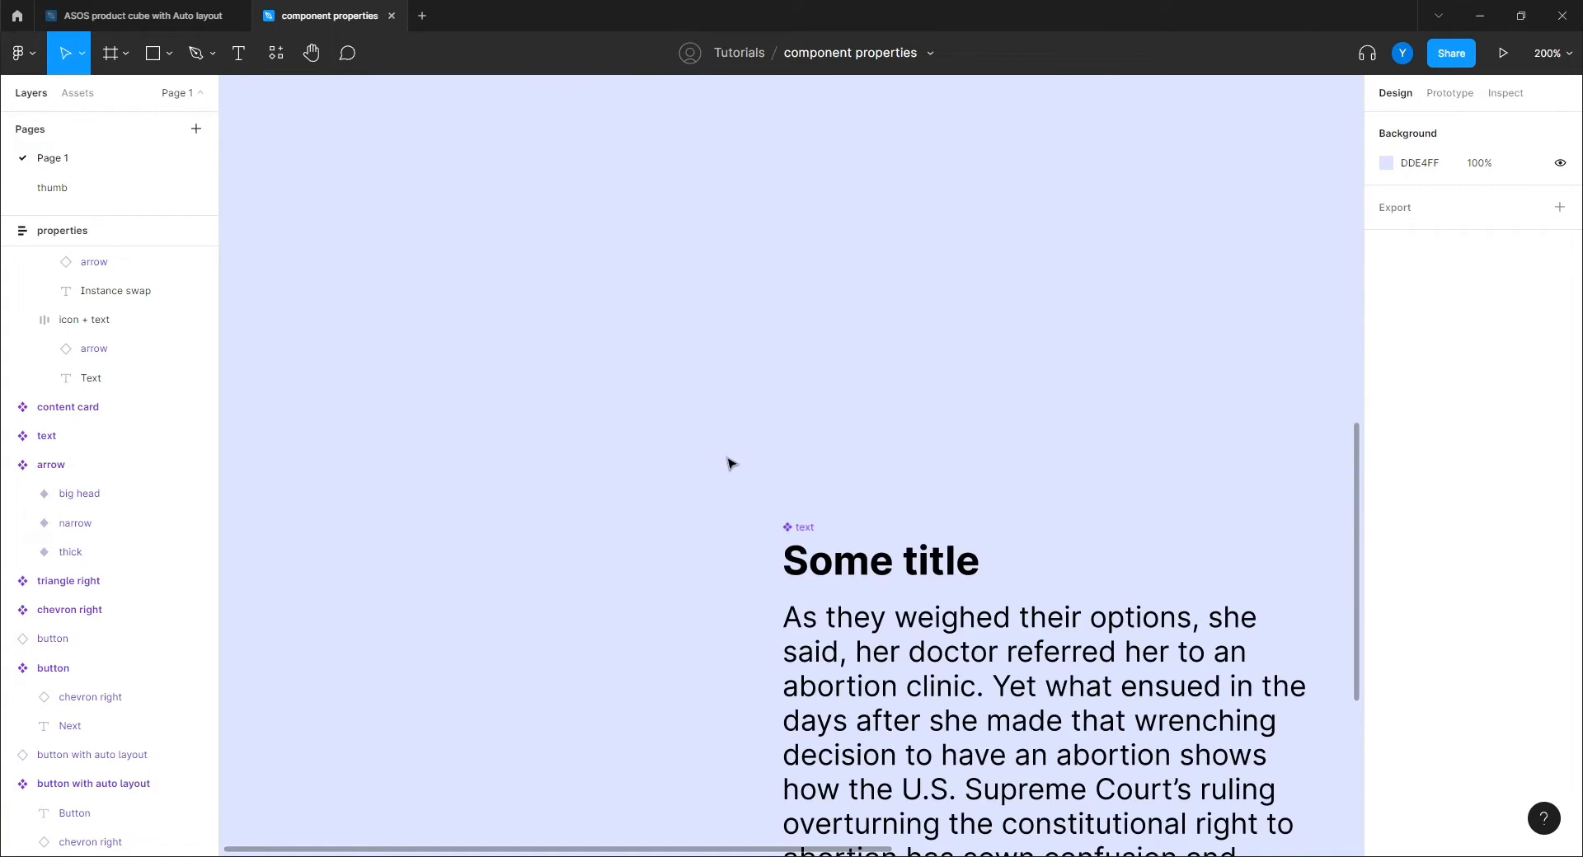
scroll(725, 486, down, 5)
scroll(590, 523, right, 5)
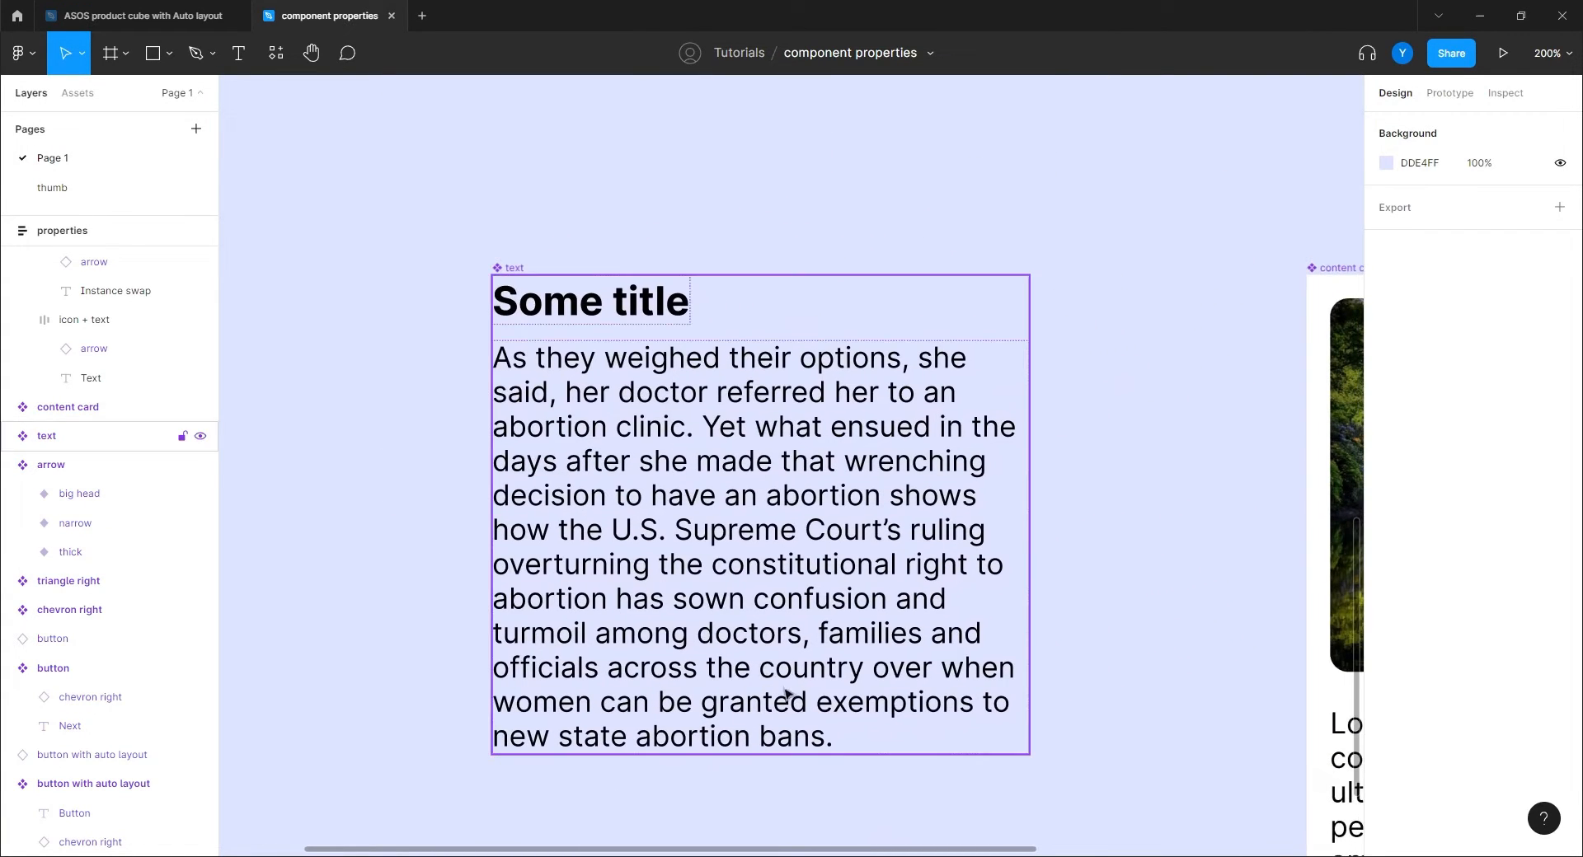
click(814, 550)
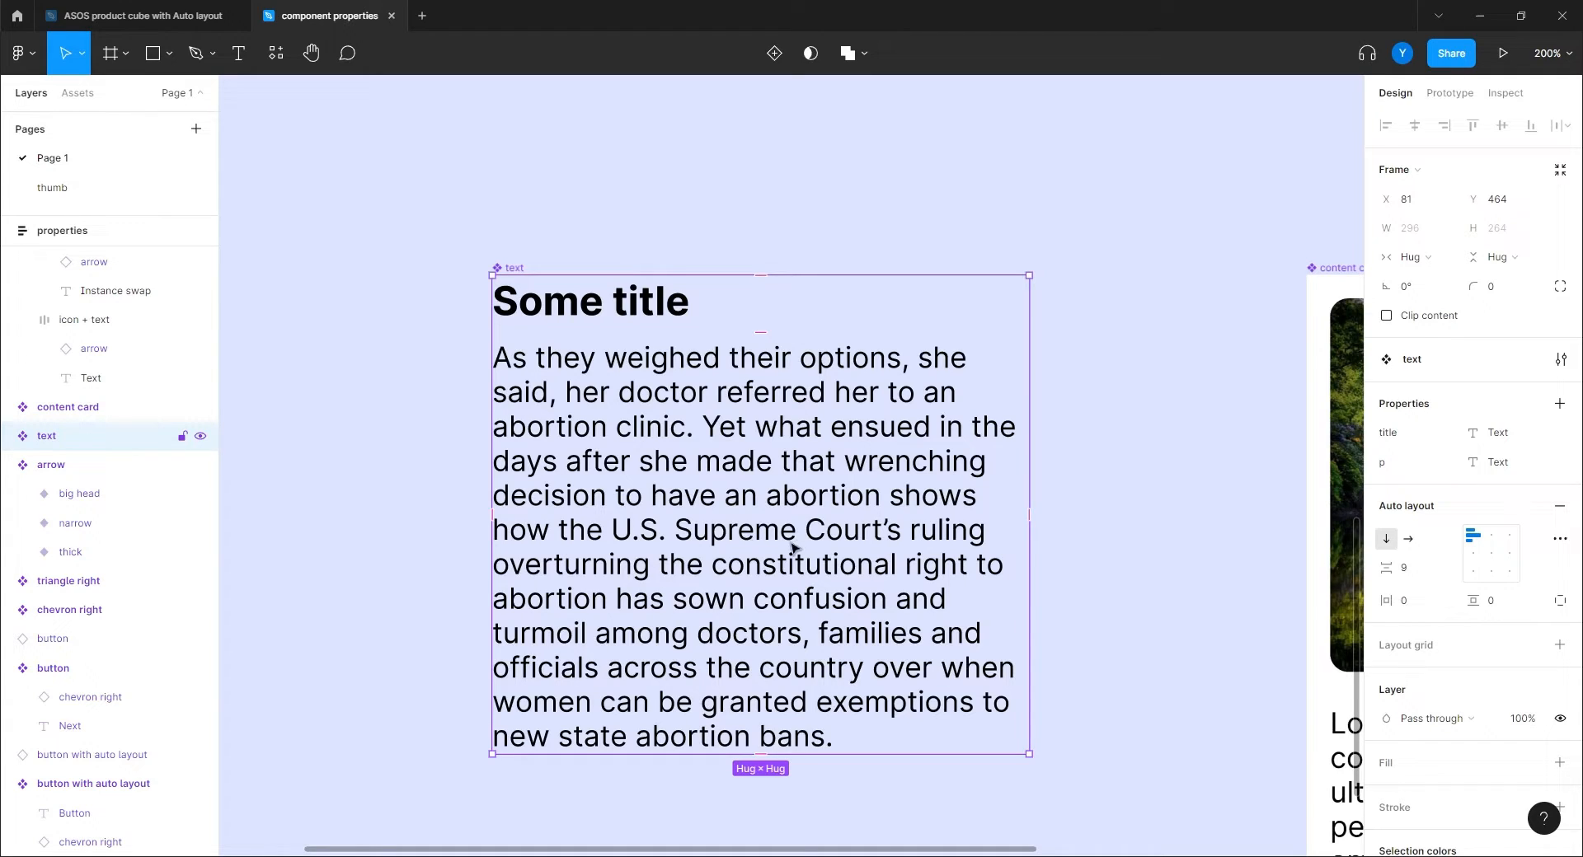
double_click(594, 312)
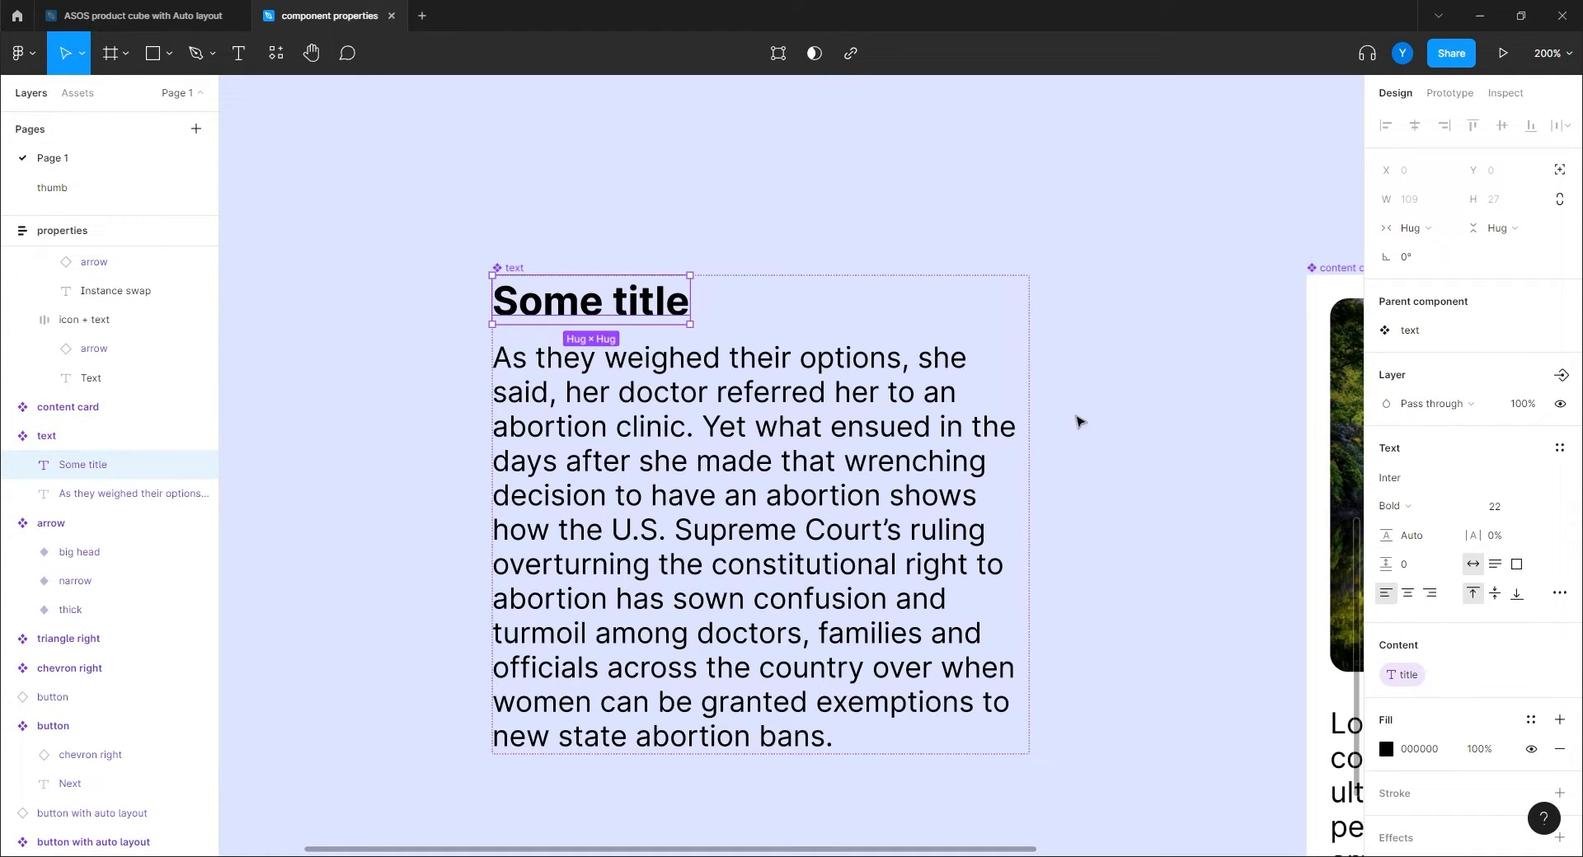
scroll(1347, 490, down, 7)
scroll(1348, 490, up, 7)
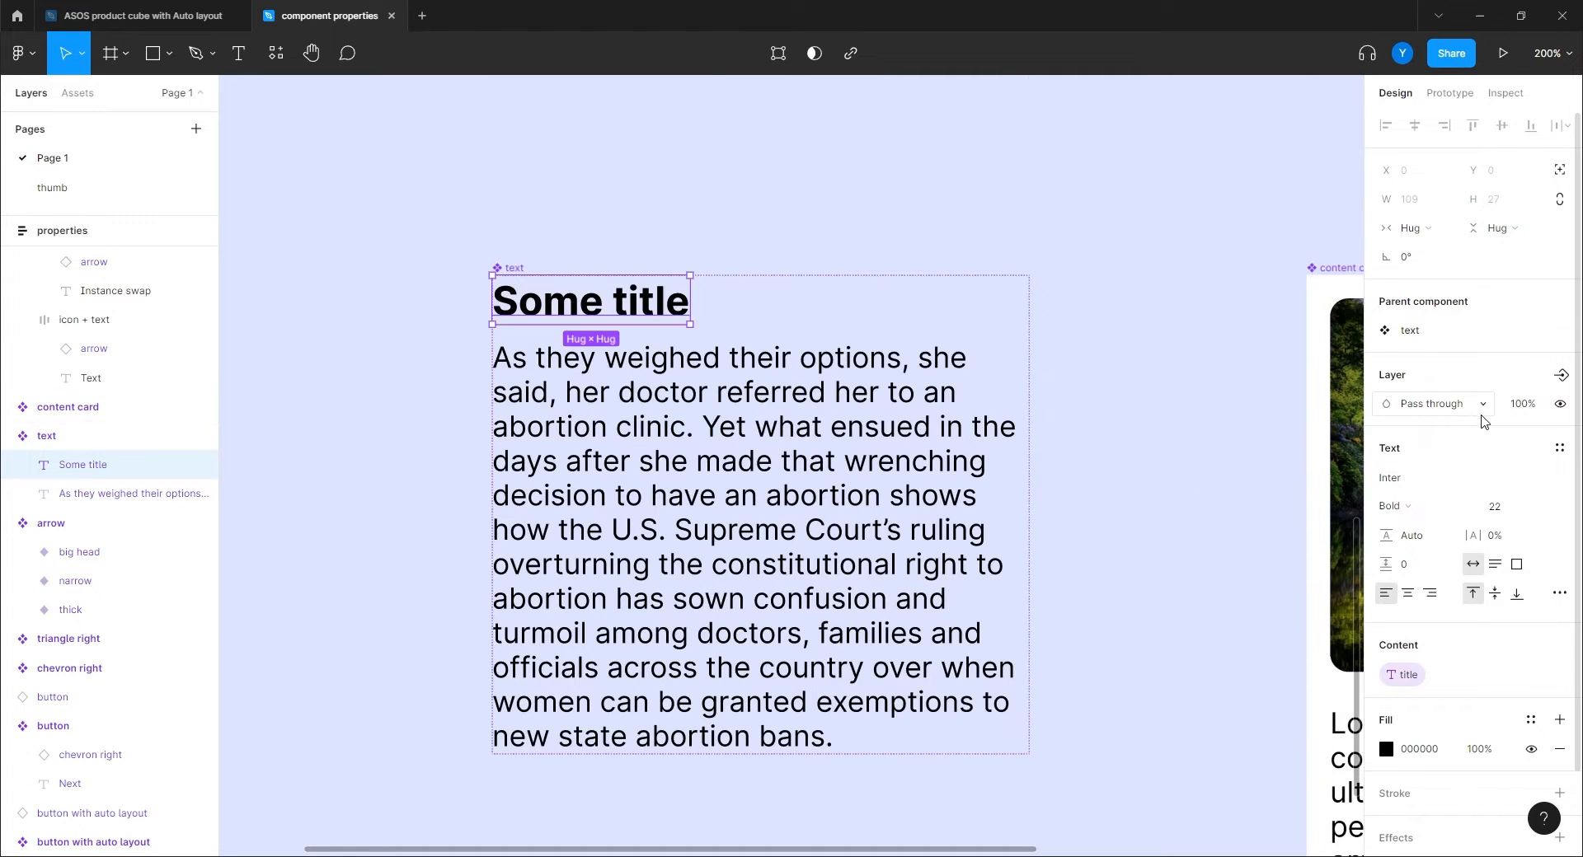
scroll(1483, 417, down, 1)
click(466, 273)
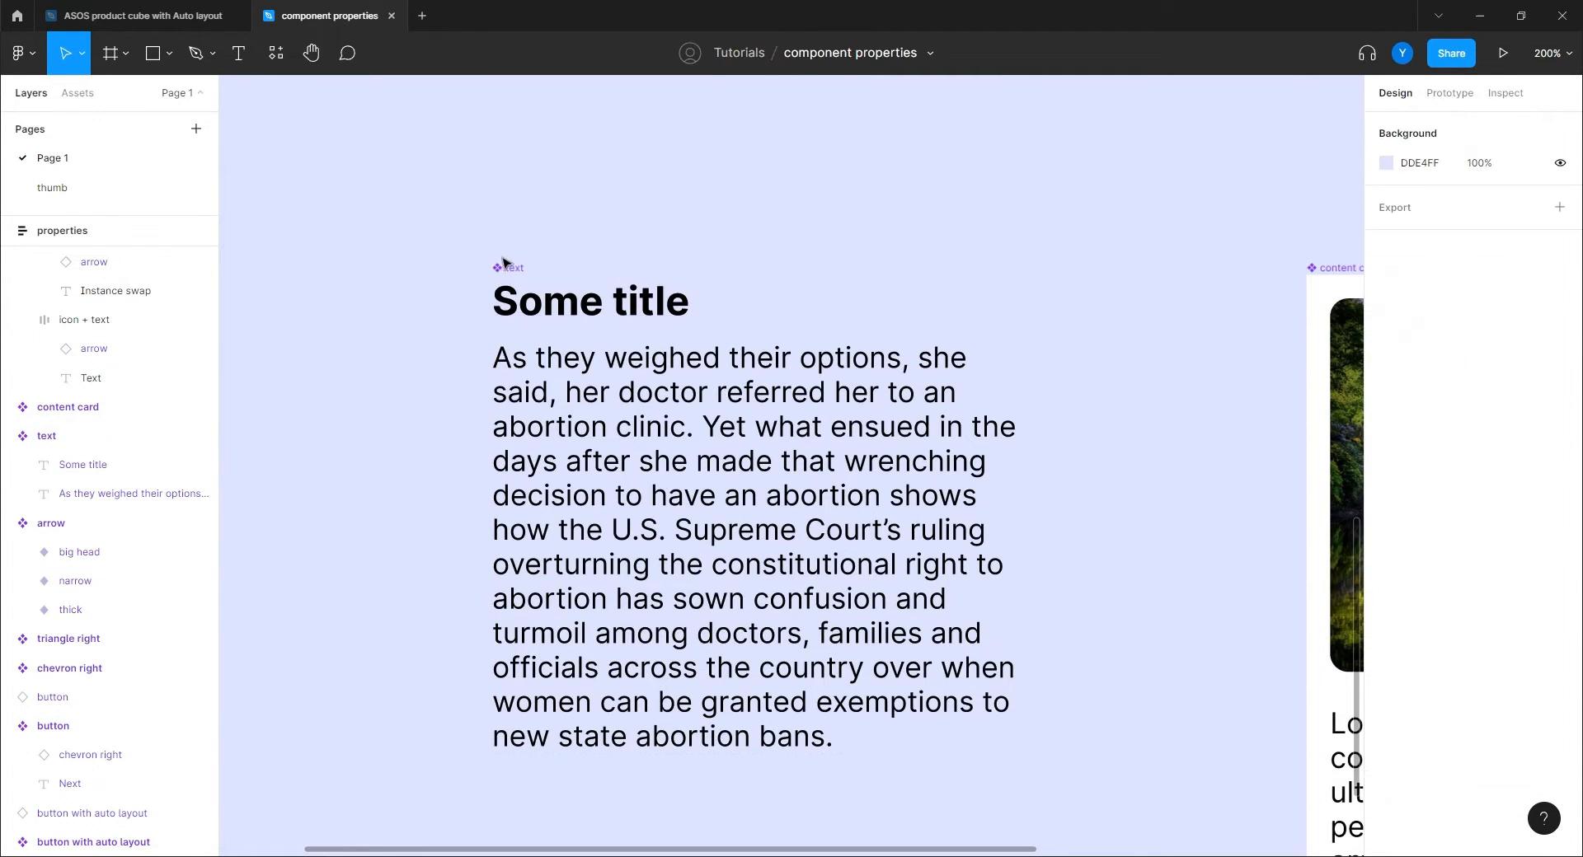
click(508, 267)
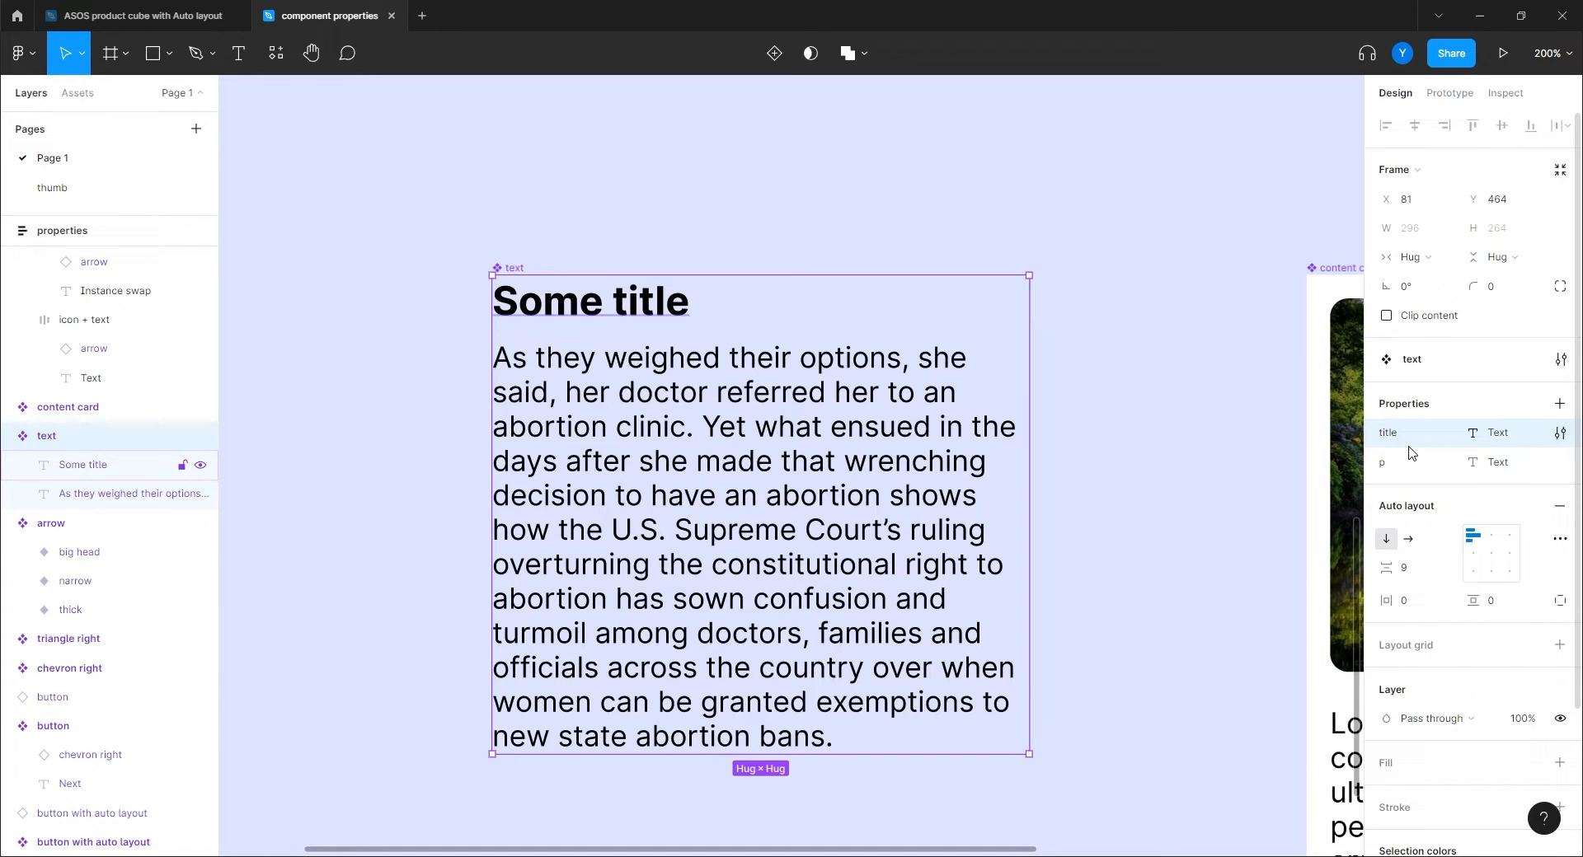
click(1561, 434)
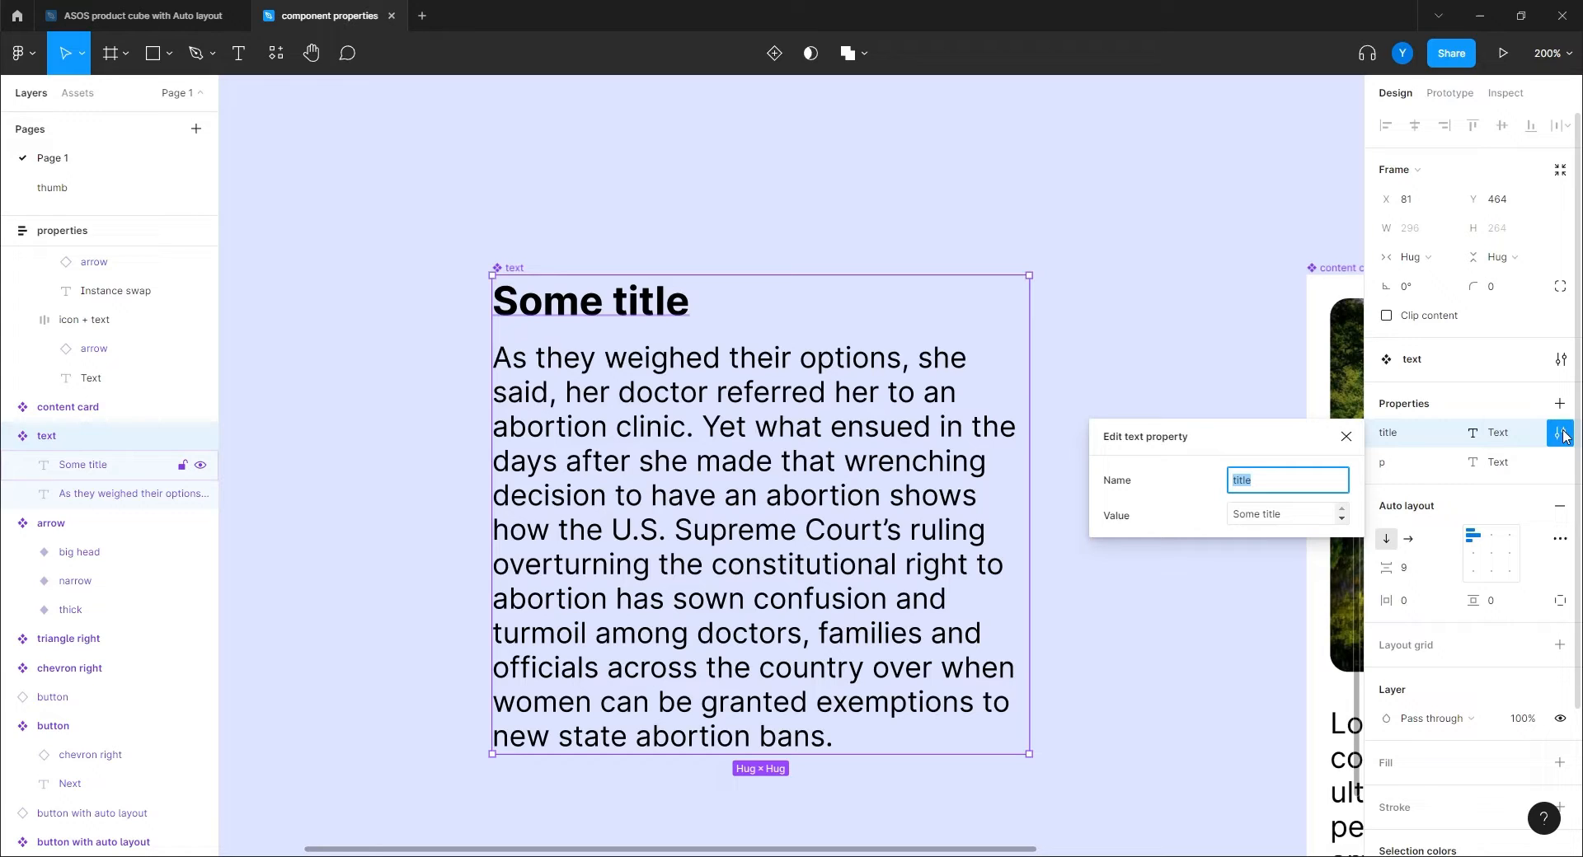
click(1562, 433)
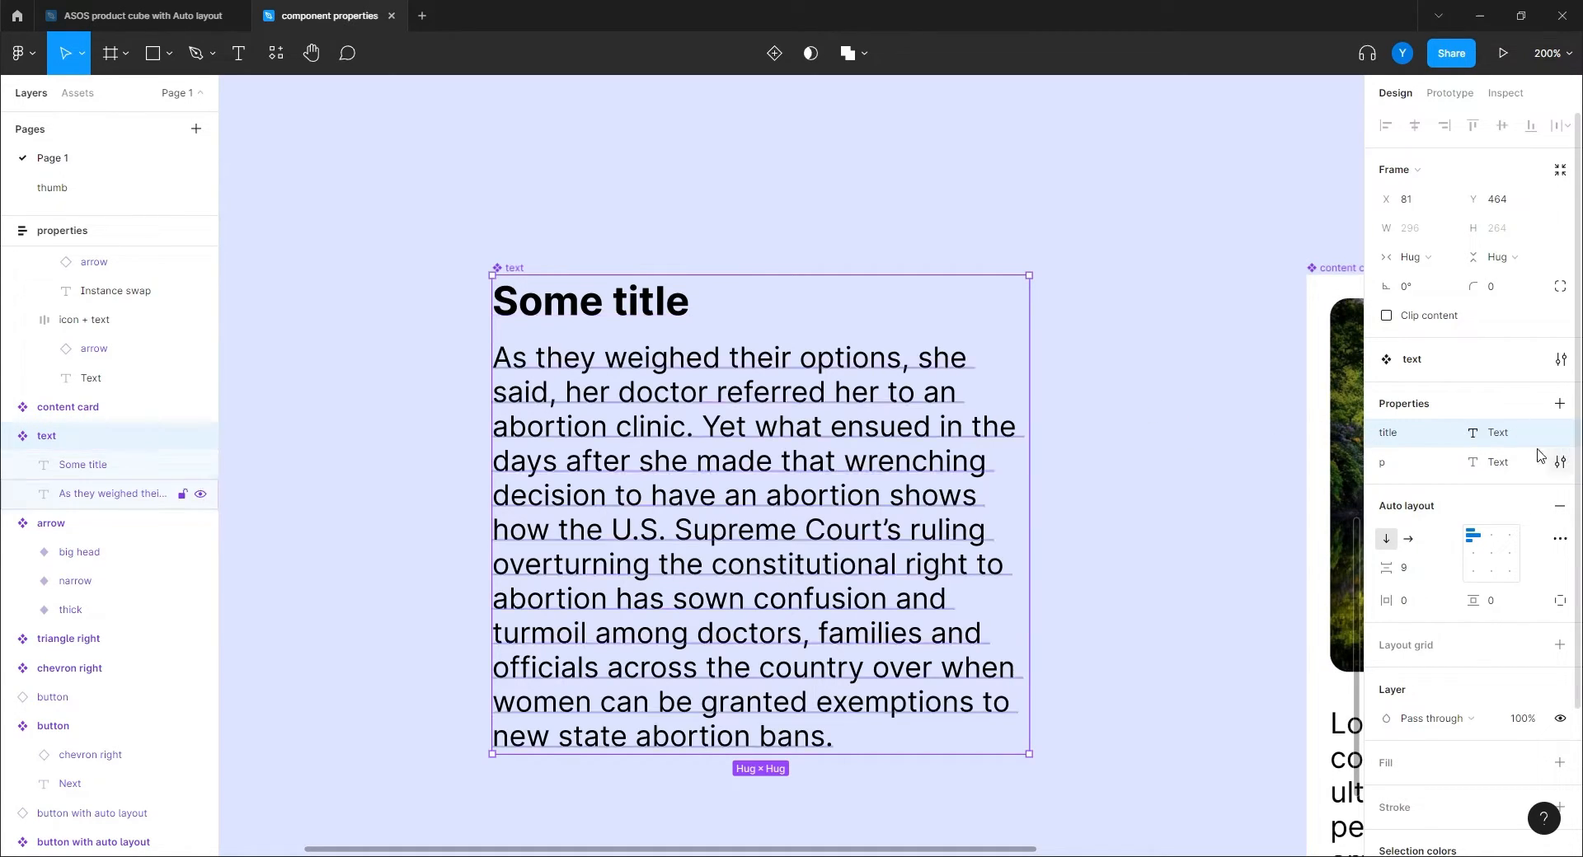
scroll(1540, 472, down, 2)
click(648, 319)
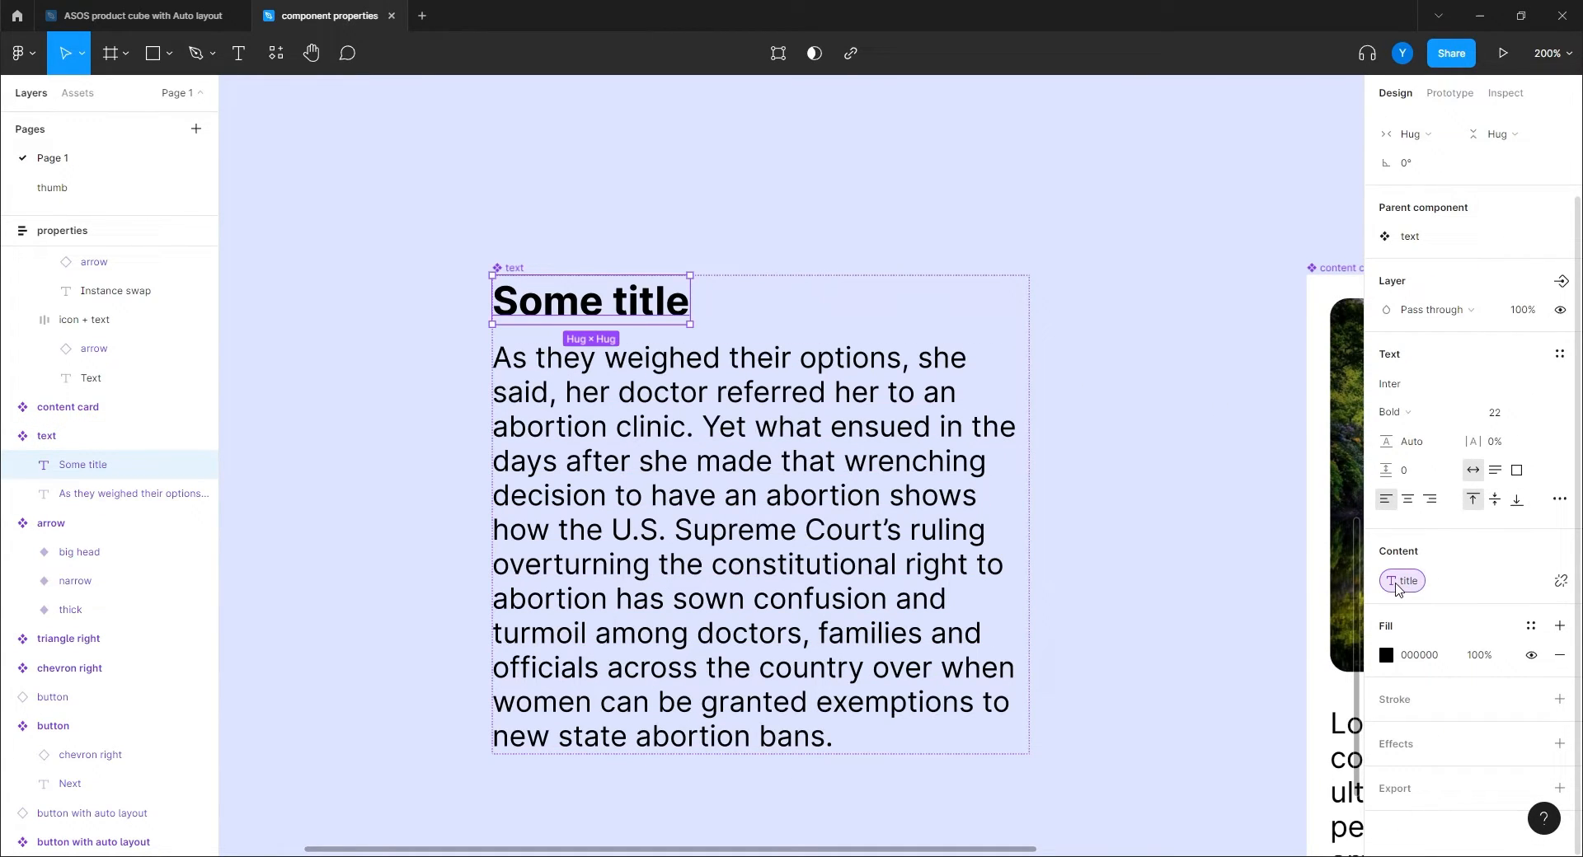
click(1094, 286)
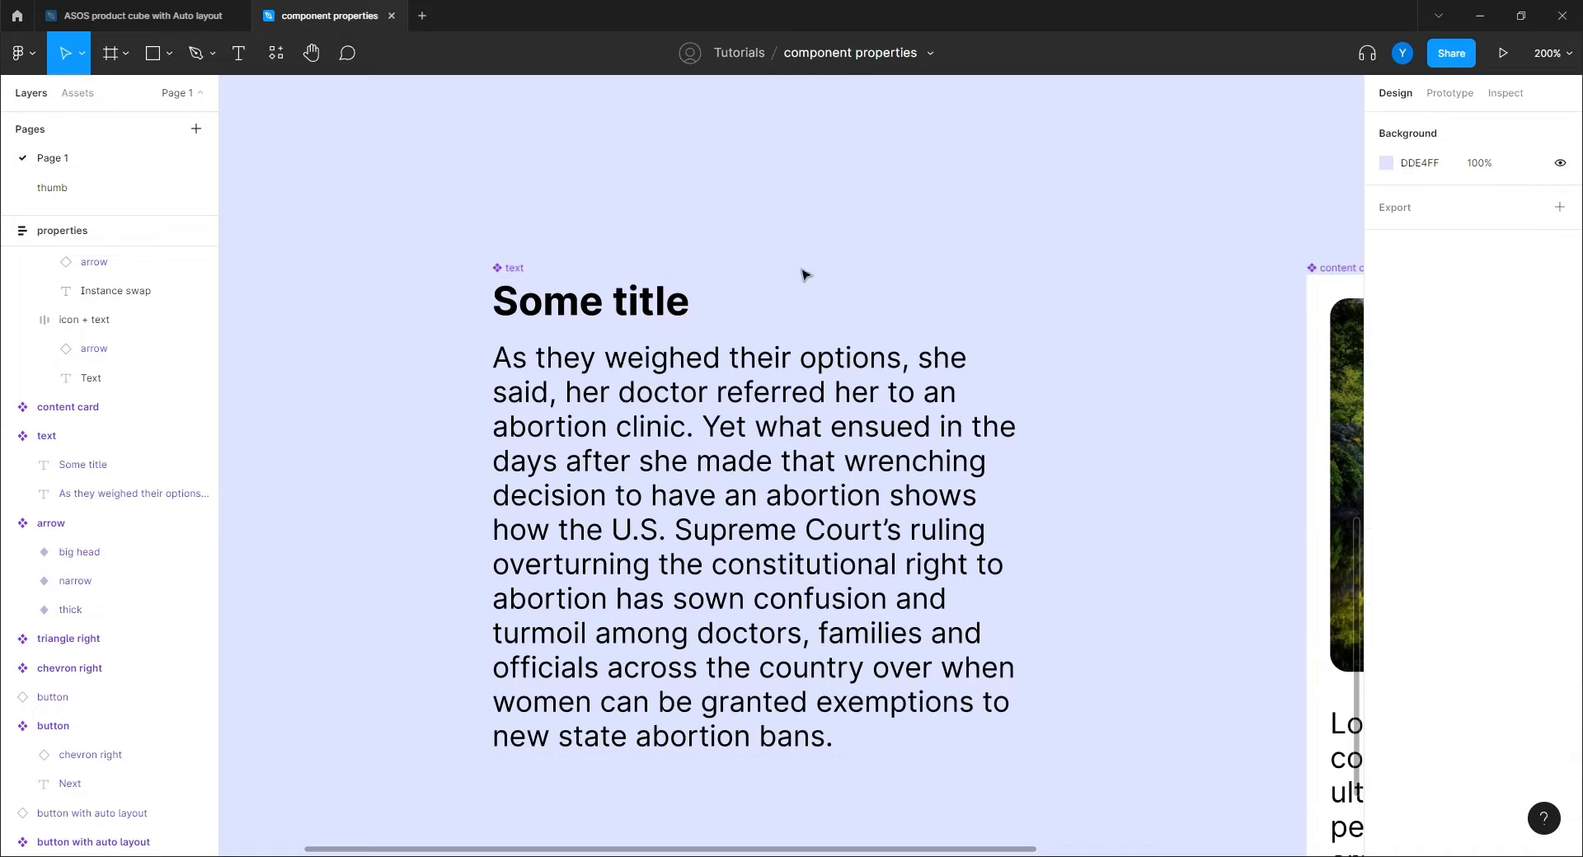
scroll(756, 377, up, 2)
scroll(757, 376, down, 2)
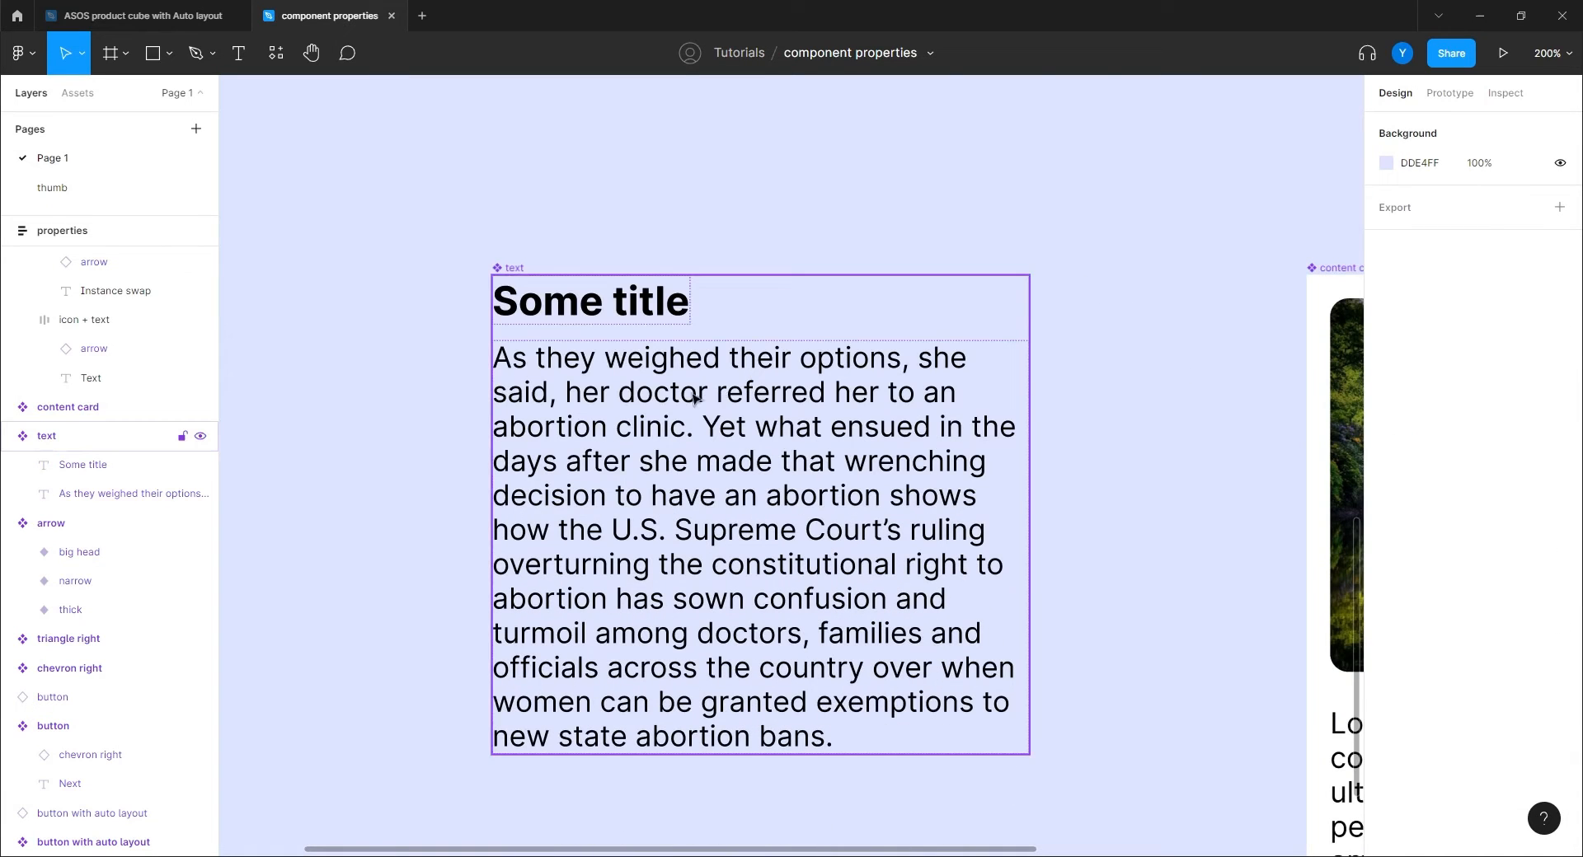
key(shift+0)
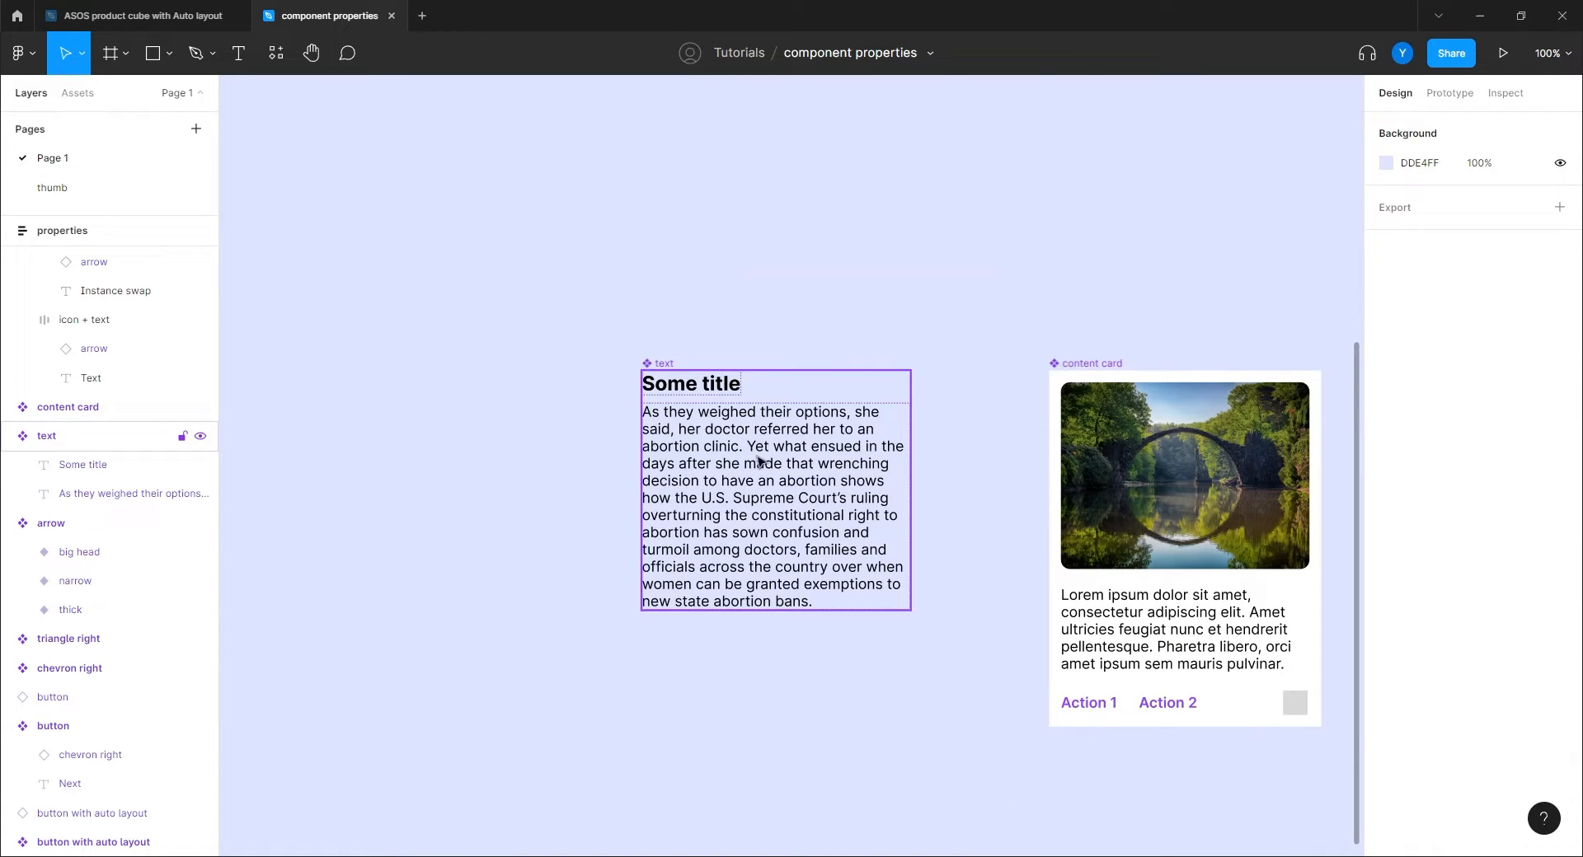
Place a new text component instance left of the original and edit its p value.
drag(659, 371, 333, 371)
drag(867, 601, 1022, 580)
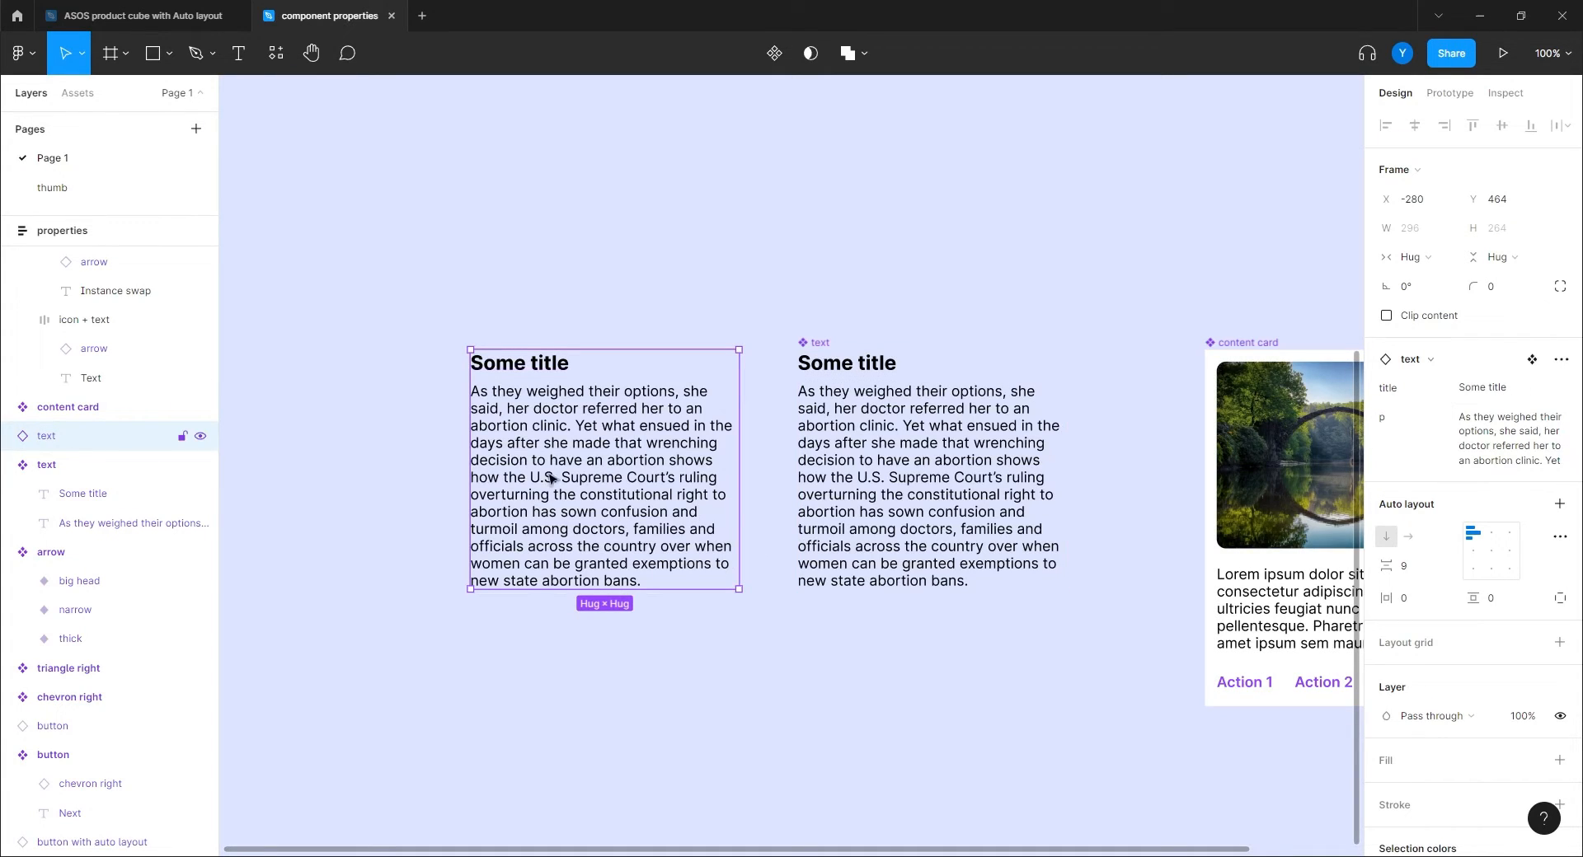
click(1509, 437)
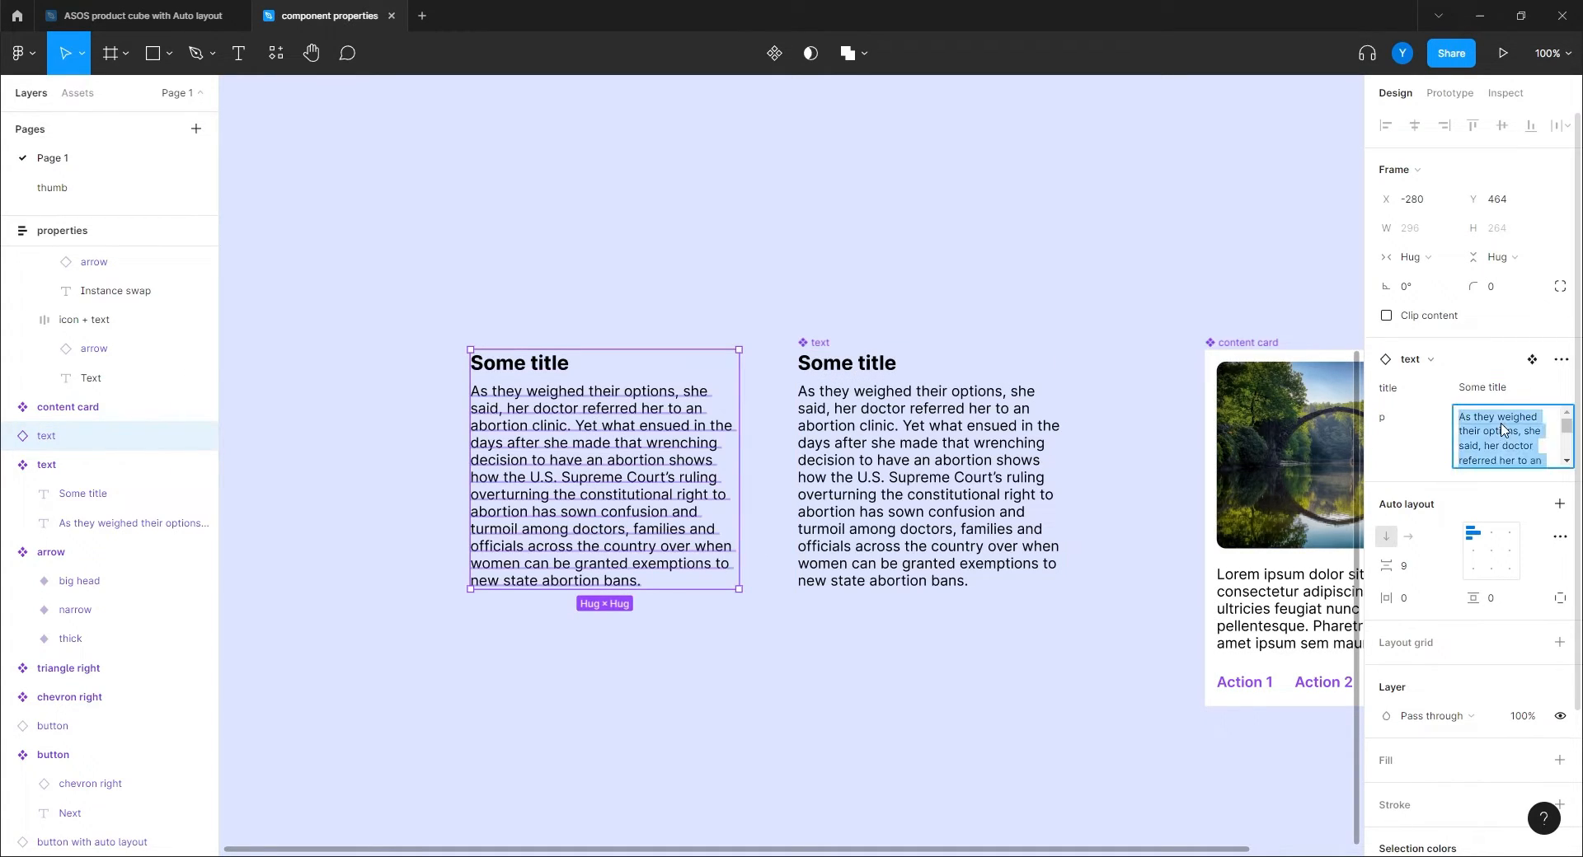
scroll(1511, 441, down, 2)
scroll(1511, 441, down, 5)
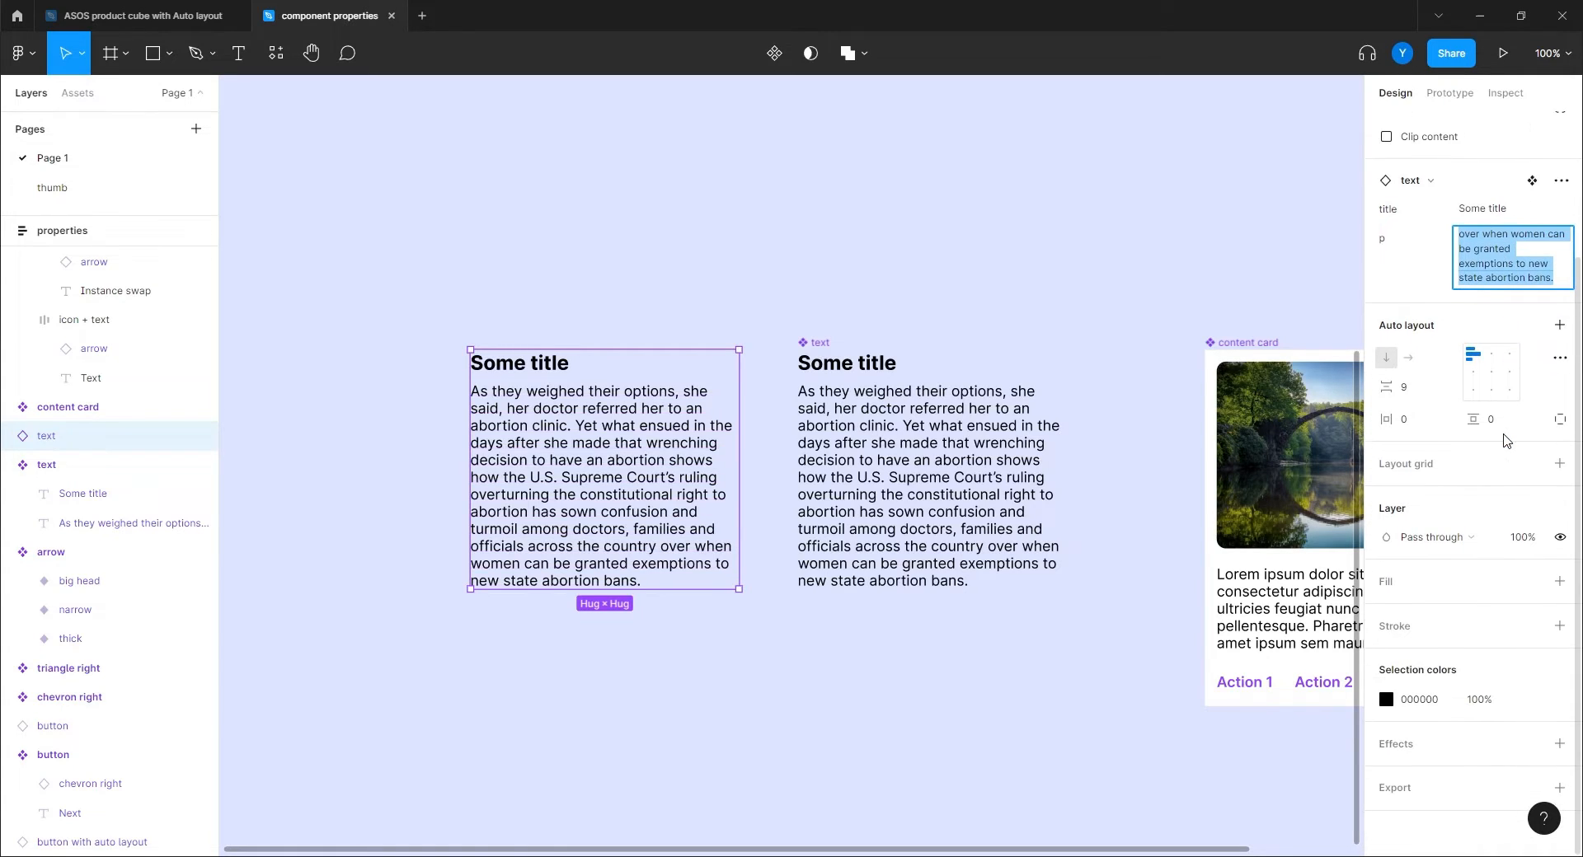
scroll(1496, 264, up, 5)
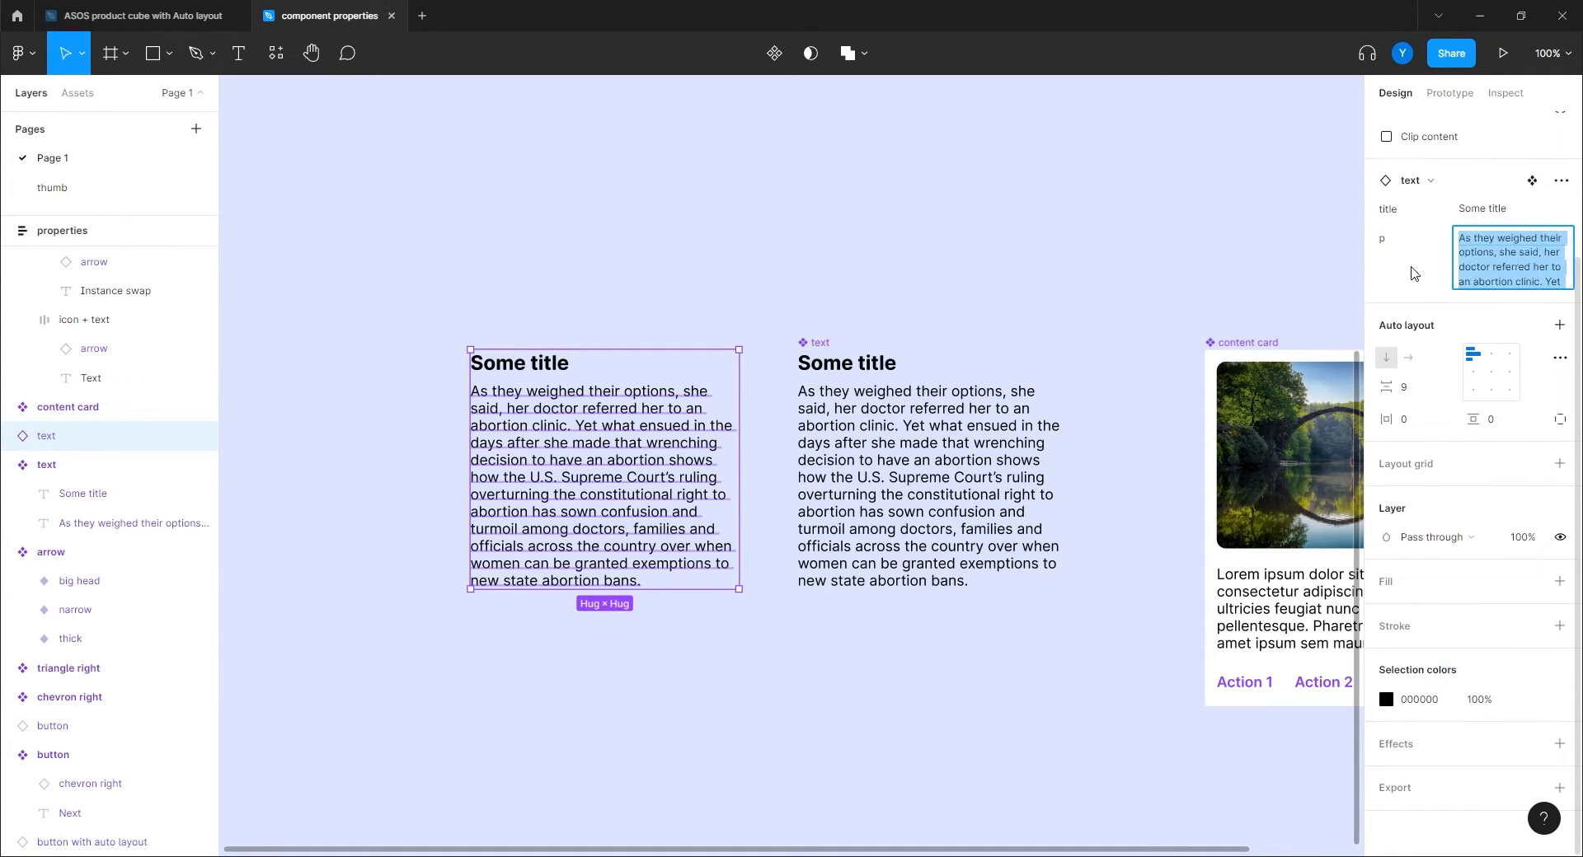
scroll(1426, 272, up, 4)
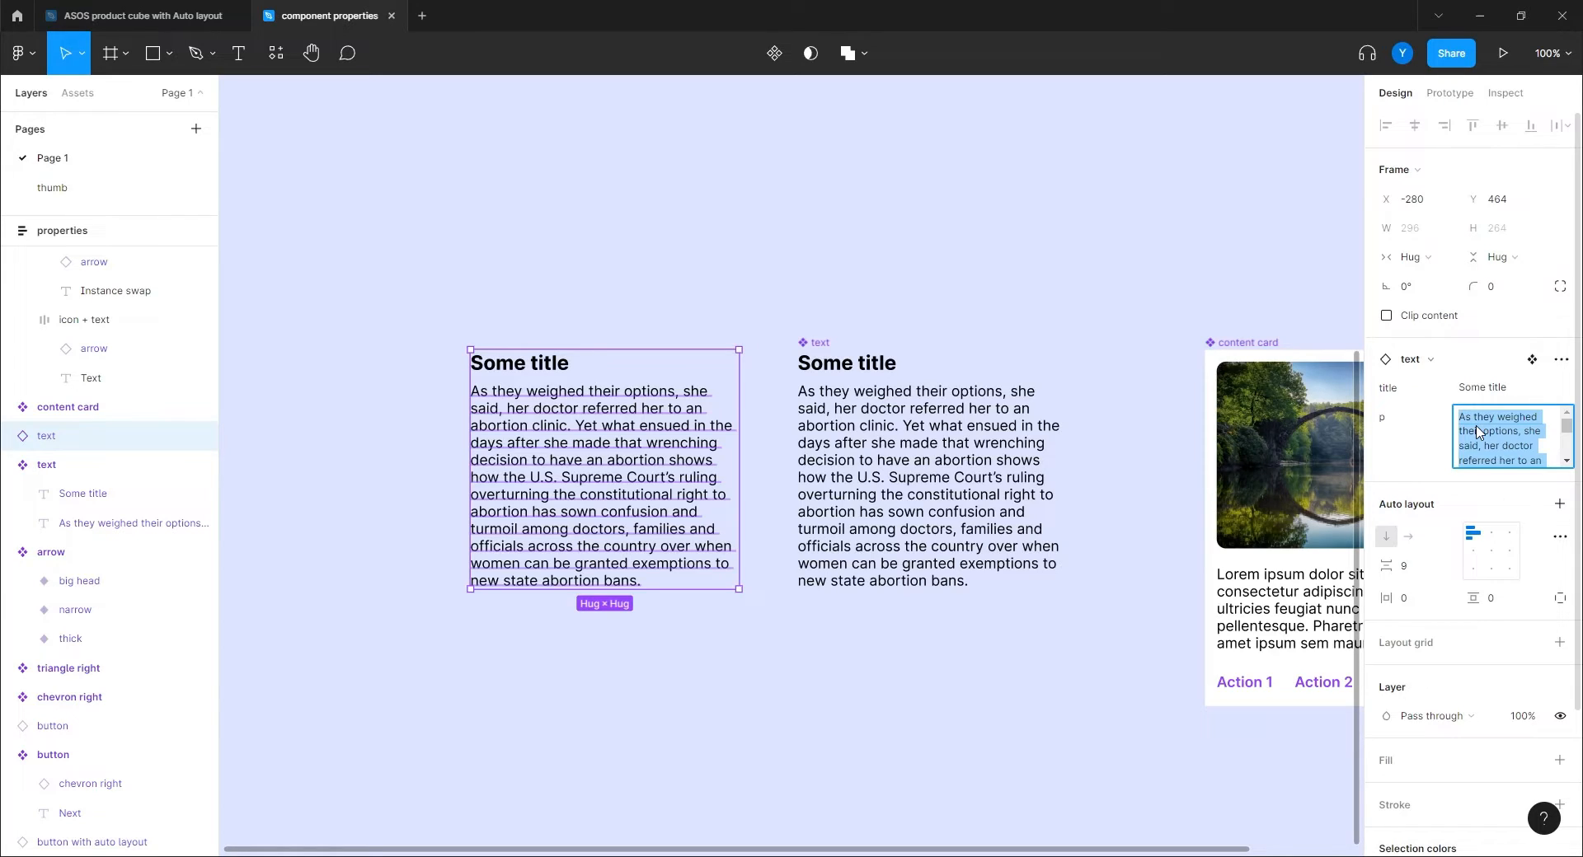
click(567, 255)
Edit the instance's paragraph text directly on the canvas, then exit text editing and deselect.
click(577, 449)
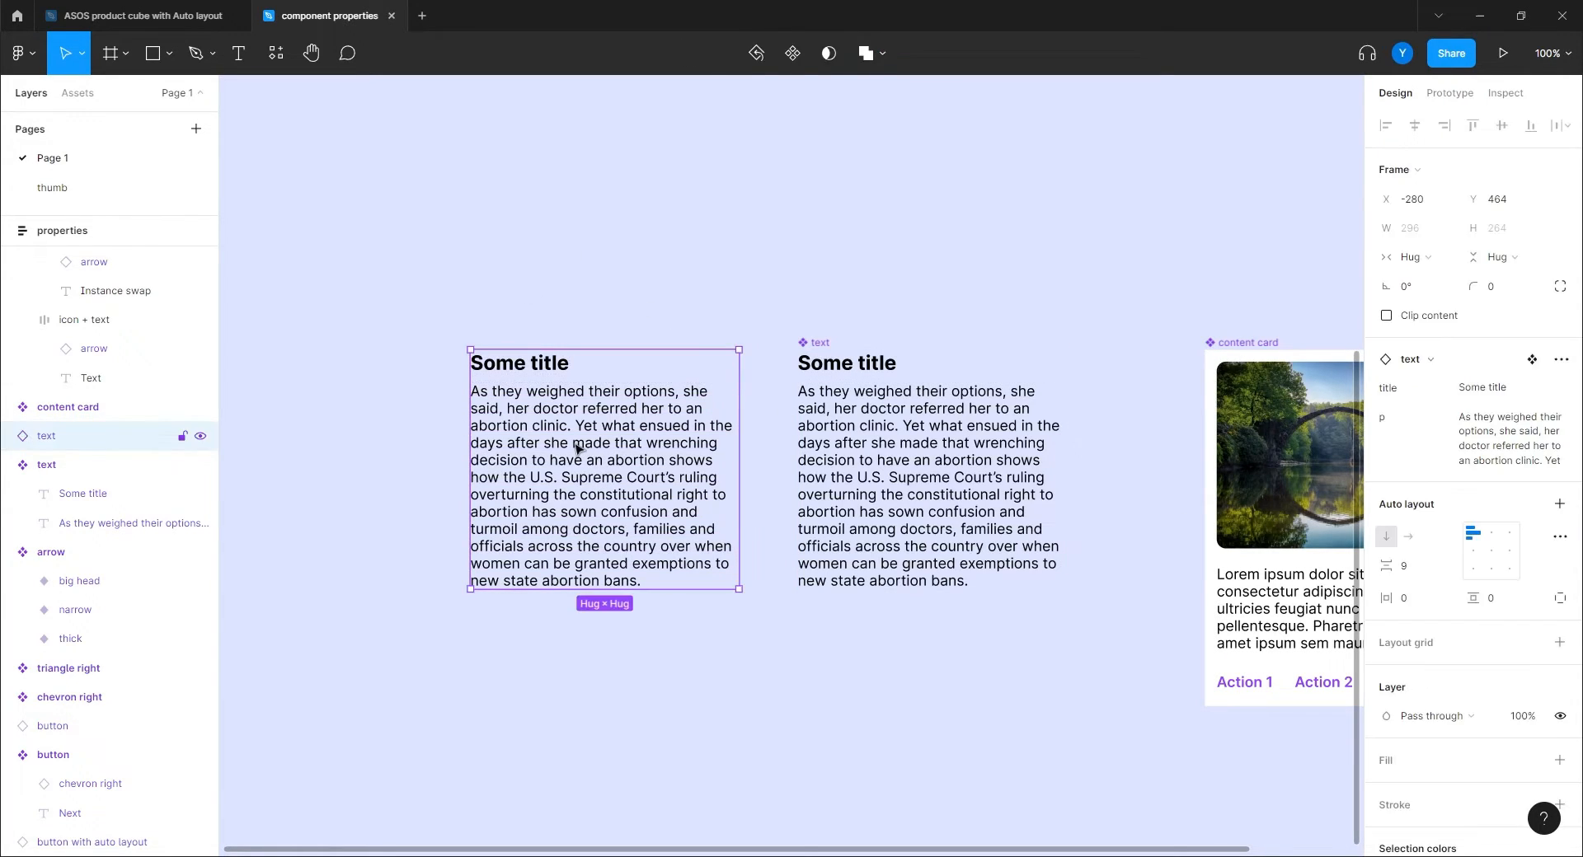
double_click(577, 450)
double_click(563, 450)
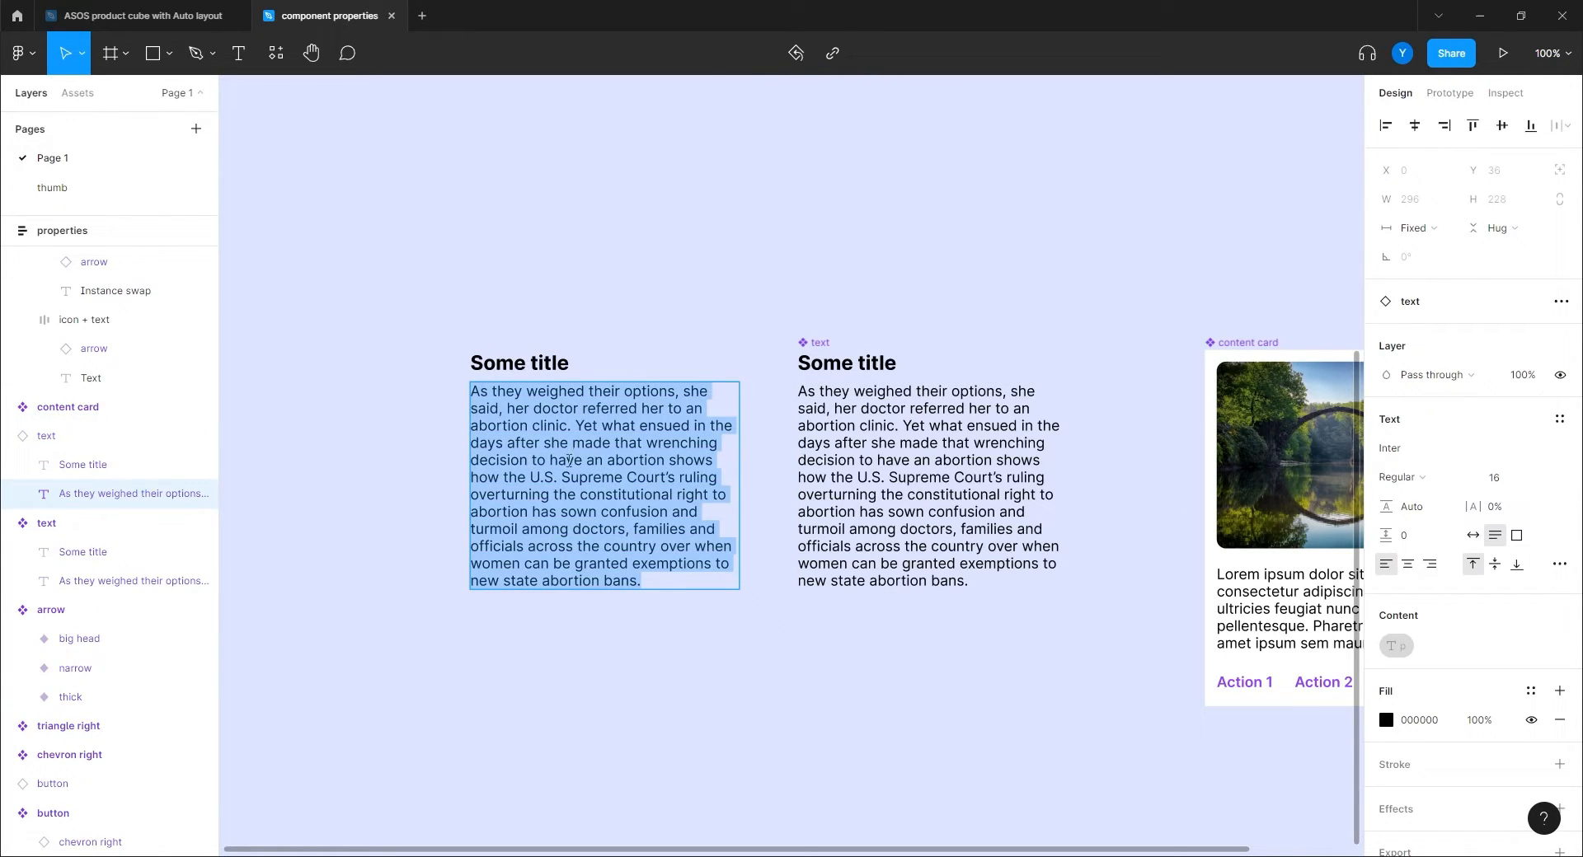
key(Escape)
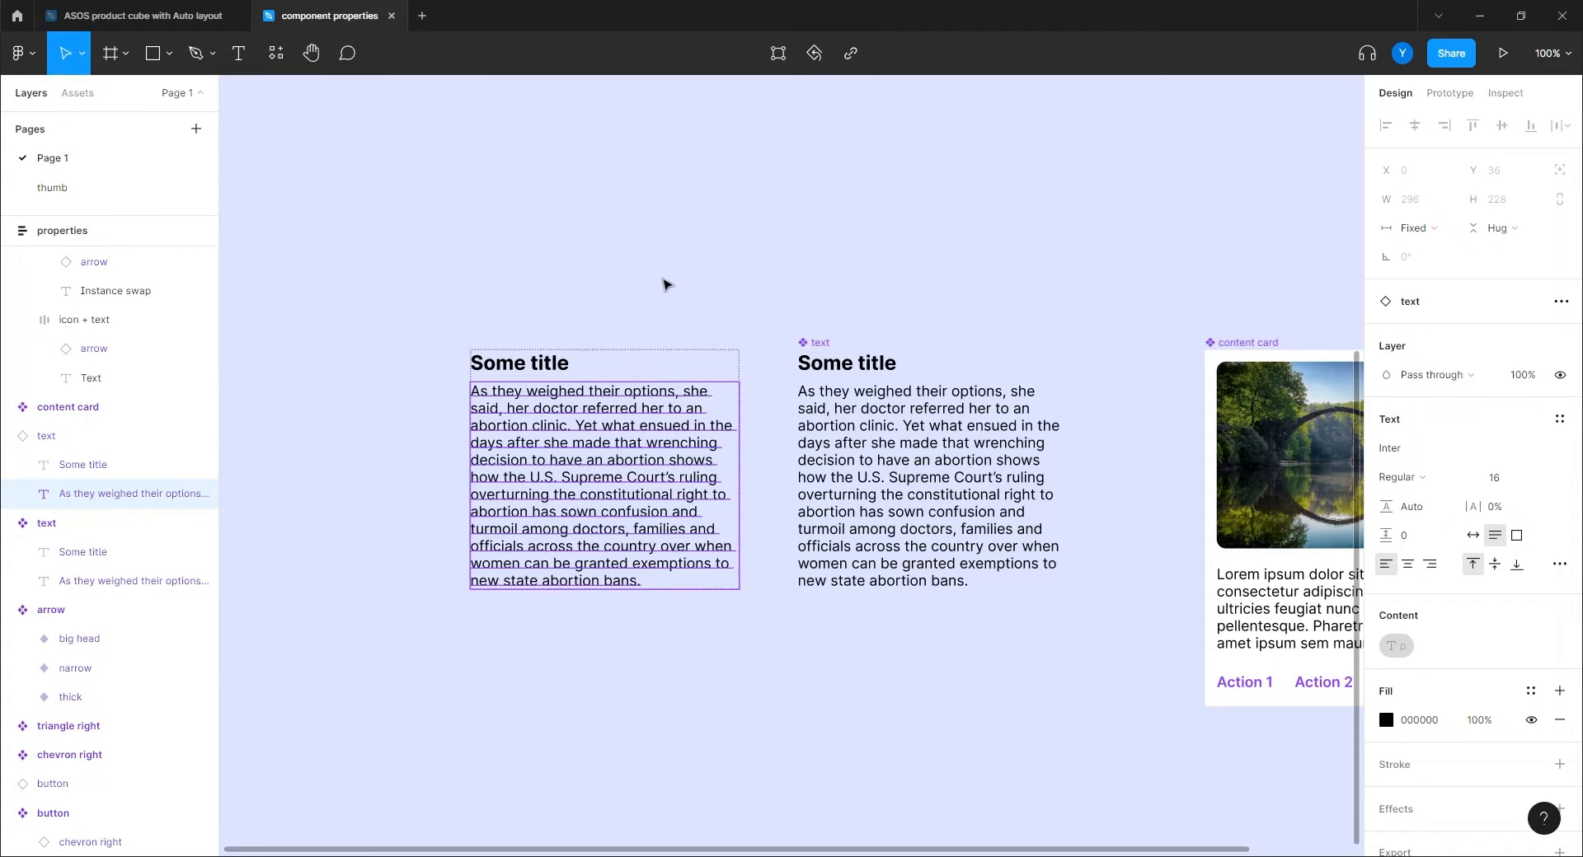
click(666, 284)
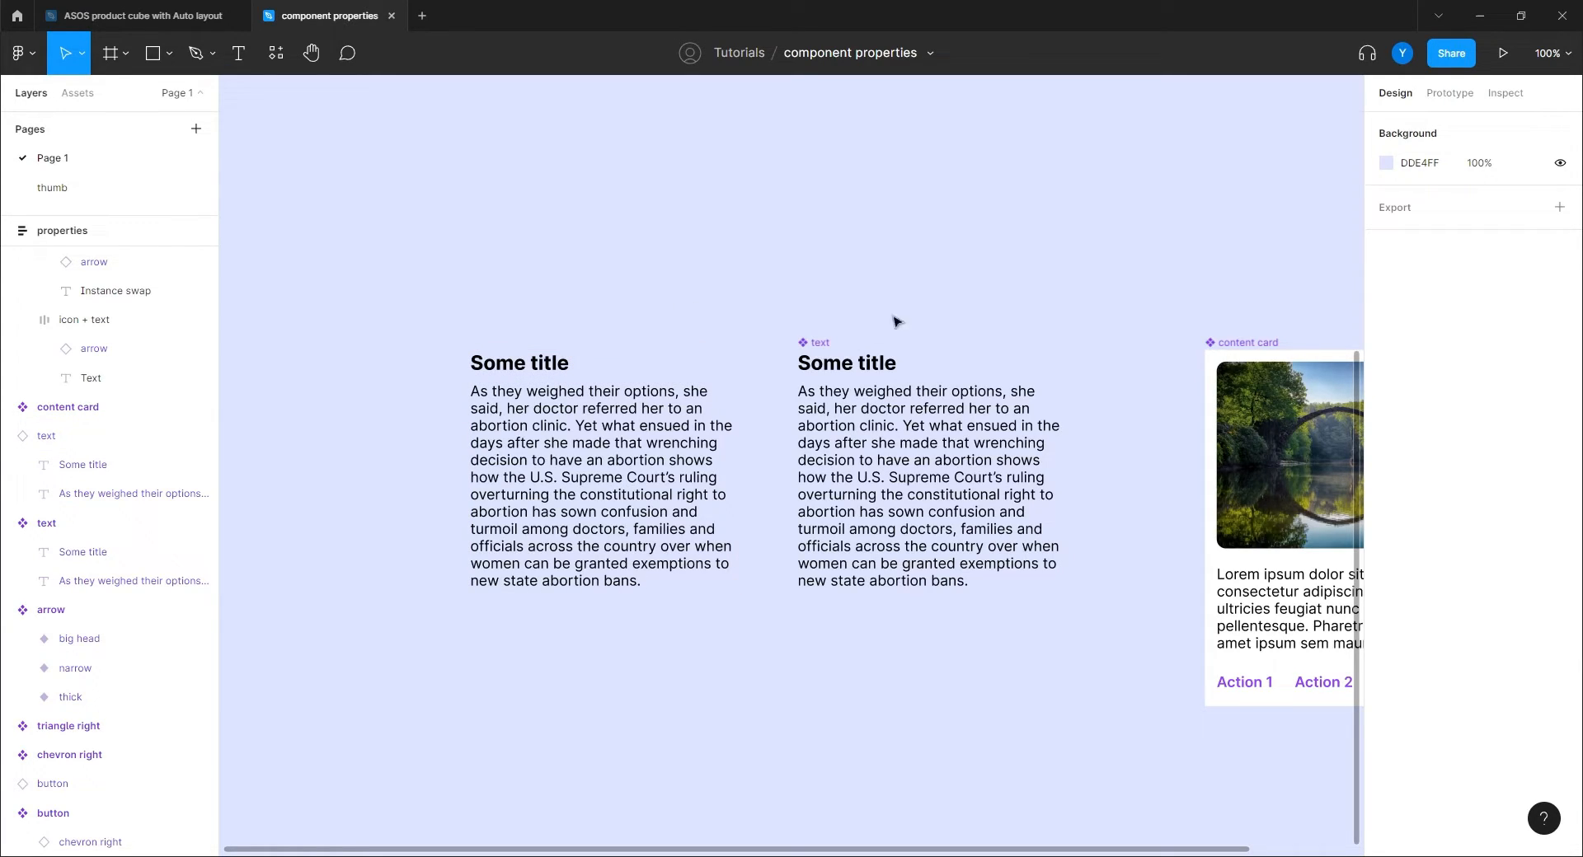
At 200% zoom, select the chevron right instance inside 'button with auto layout'.
scroll(779, 412, up, 6)
scroll(779, 412, right, 2)
drag(771, 414, 890, 511)
key(ctrl+plus)
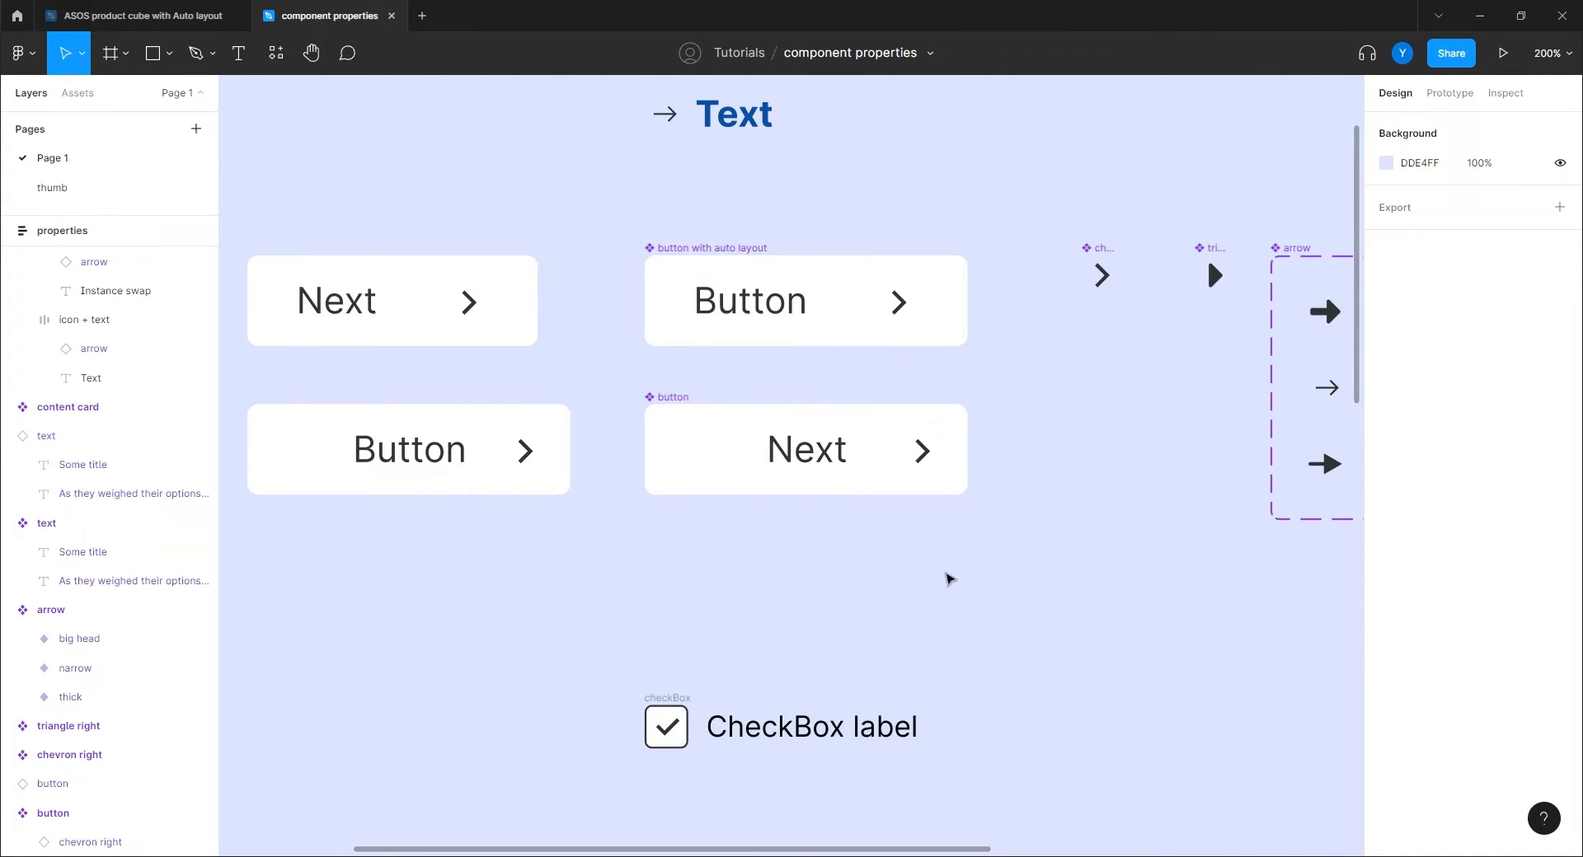
scroll(943, 569, right, 2)
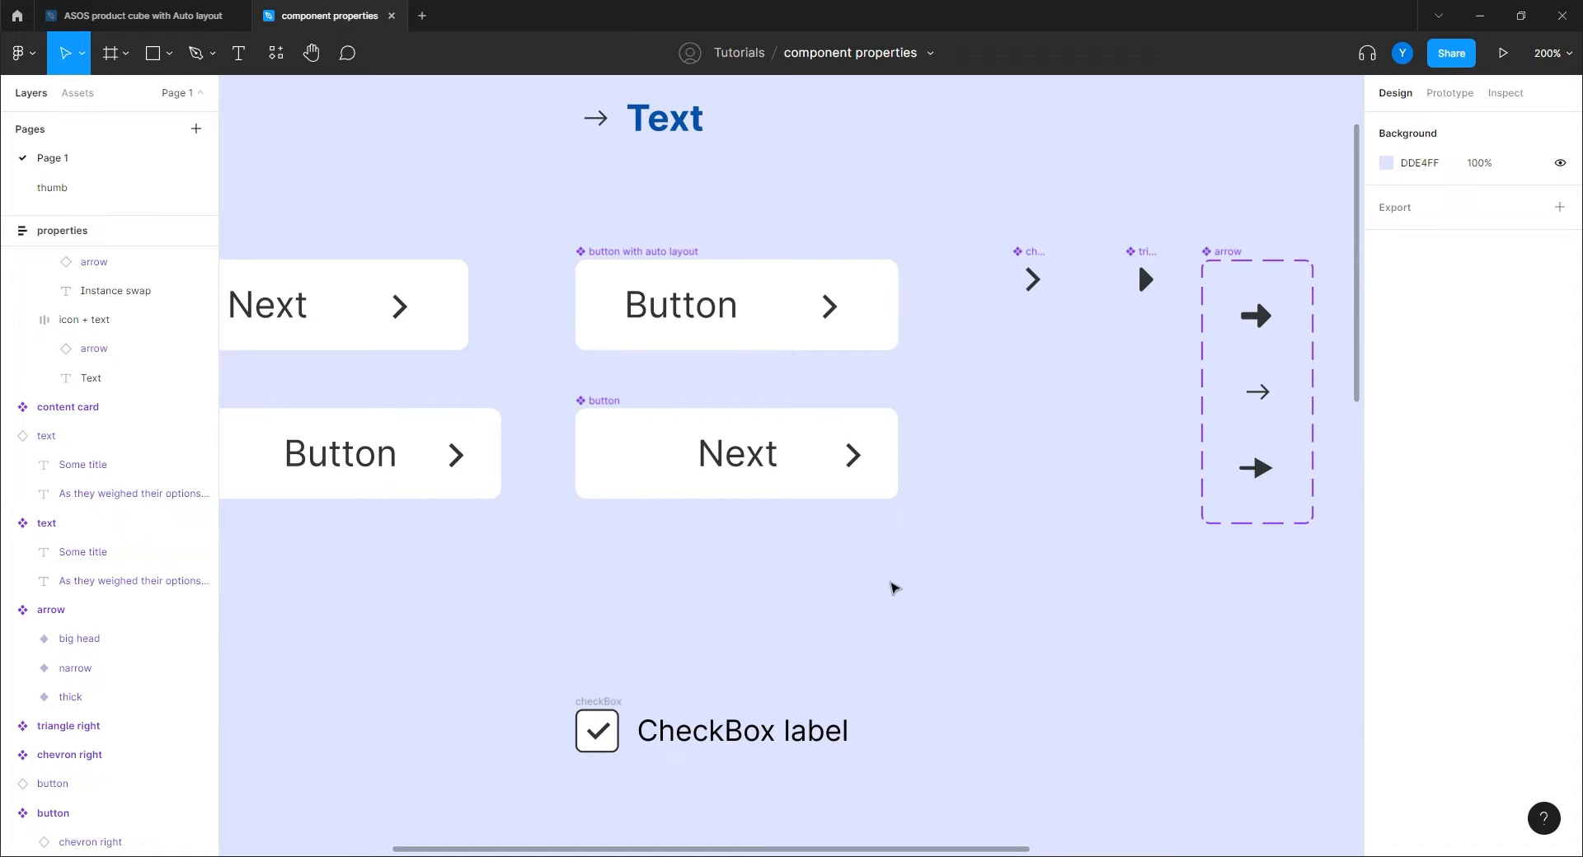
scroll(981, 474, up, 3)
scroll(980, 474, left, 1)
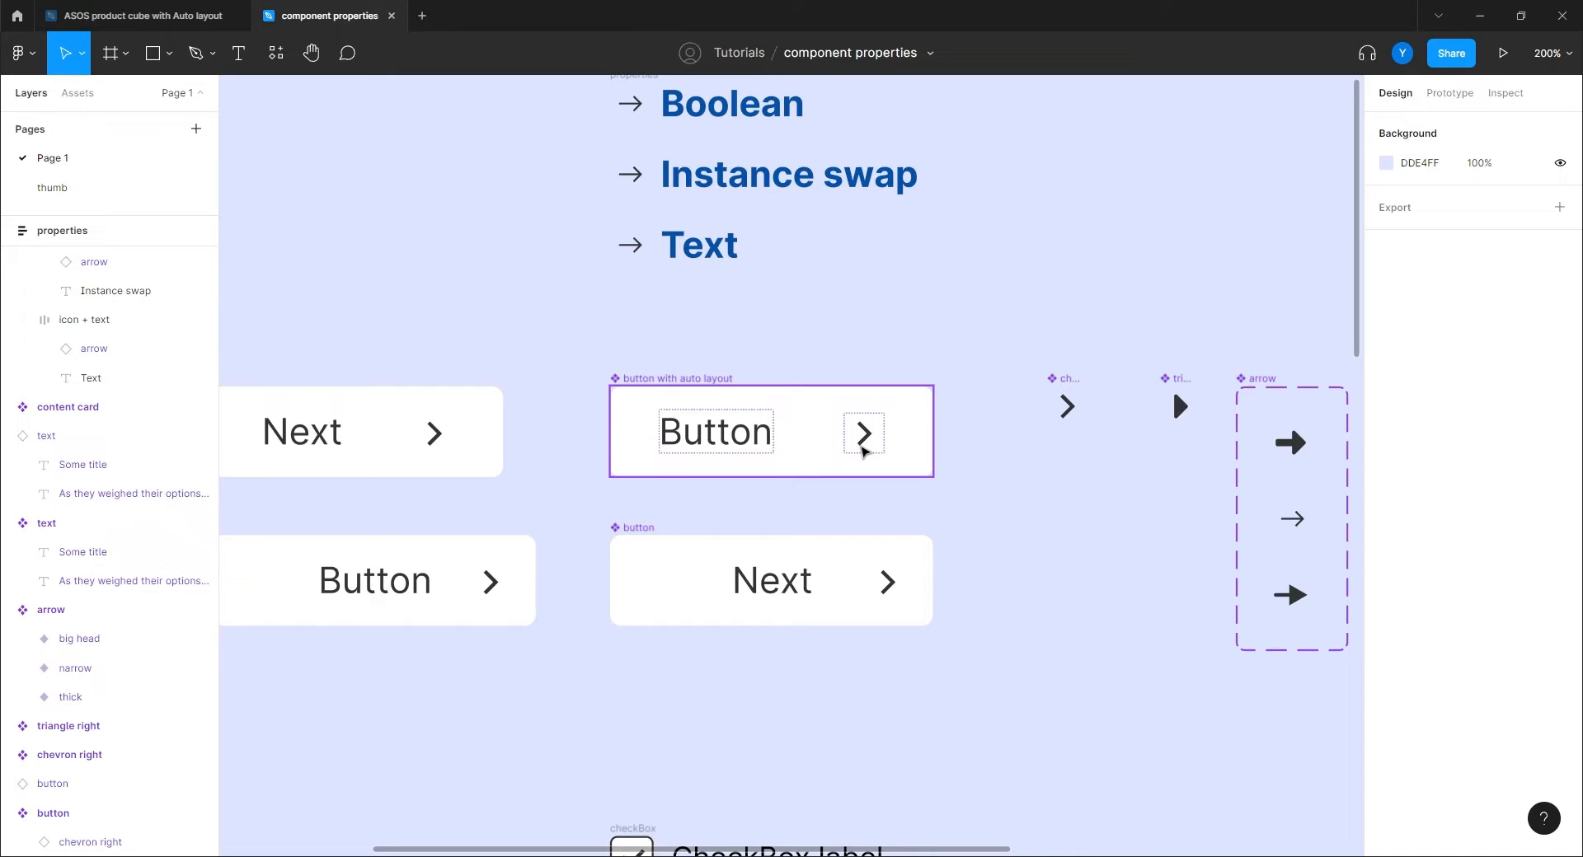
click(863, 440)
click(863, 440)
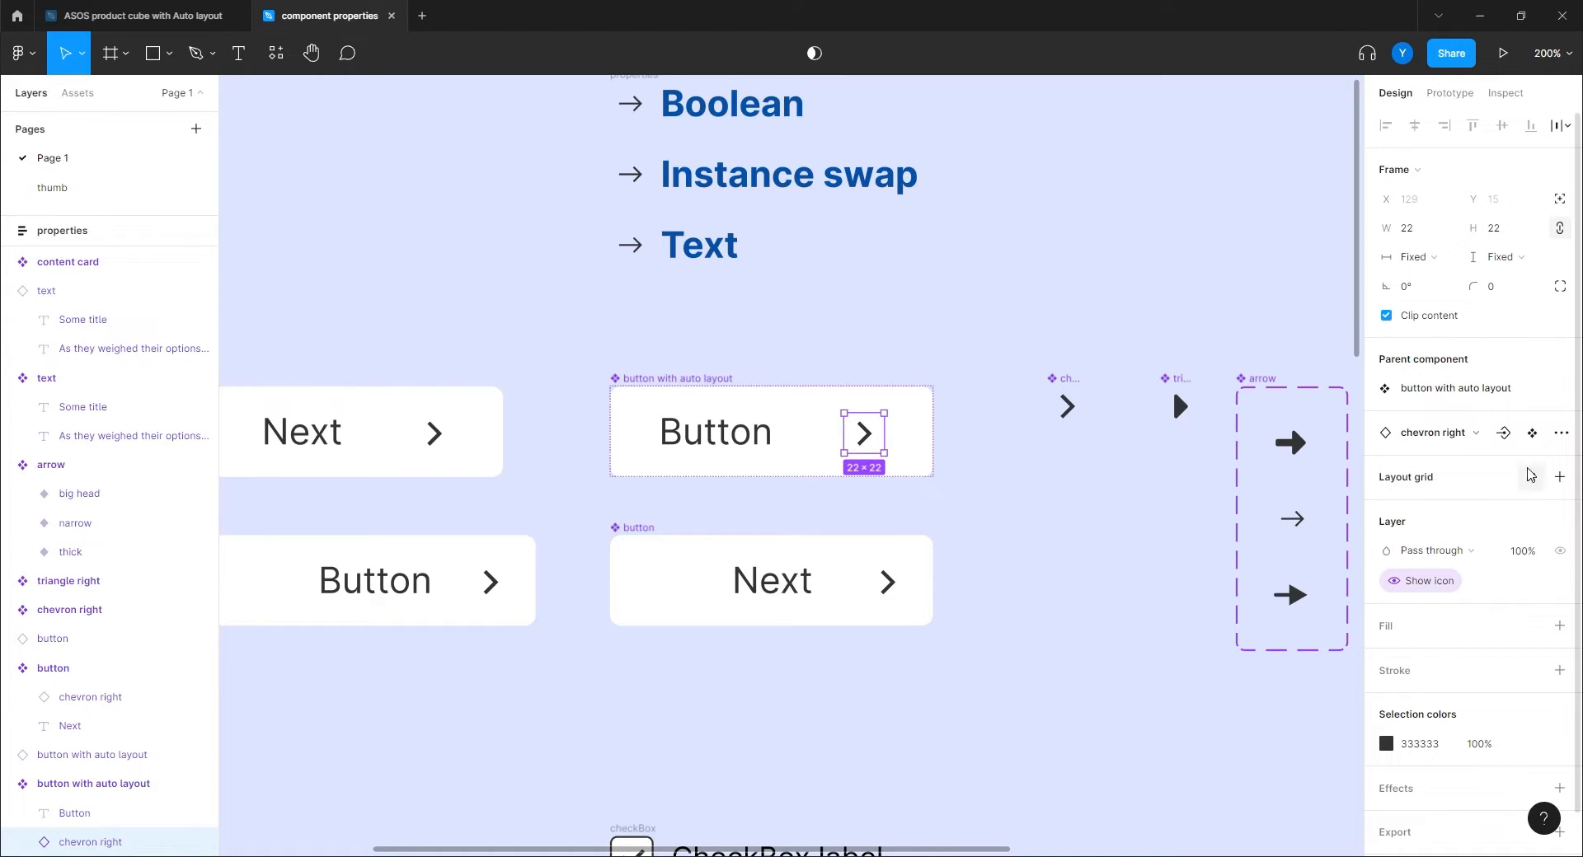
Create an instance swap property named 'icon type' for the chevron right icon.
click(1504, 434)
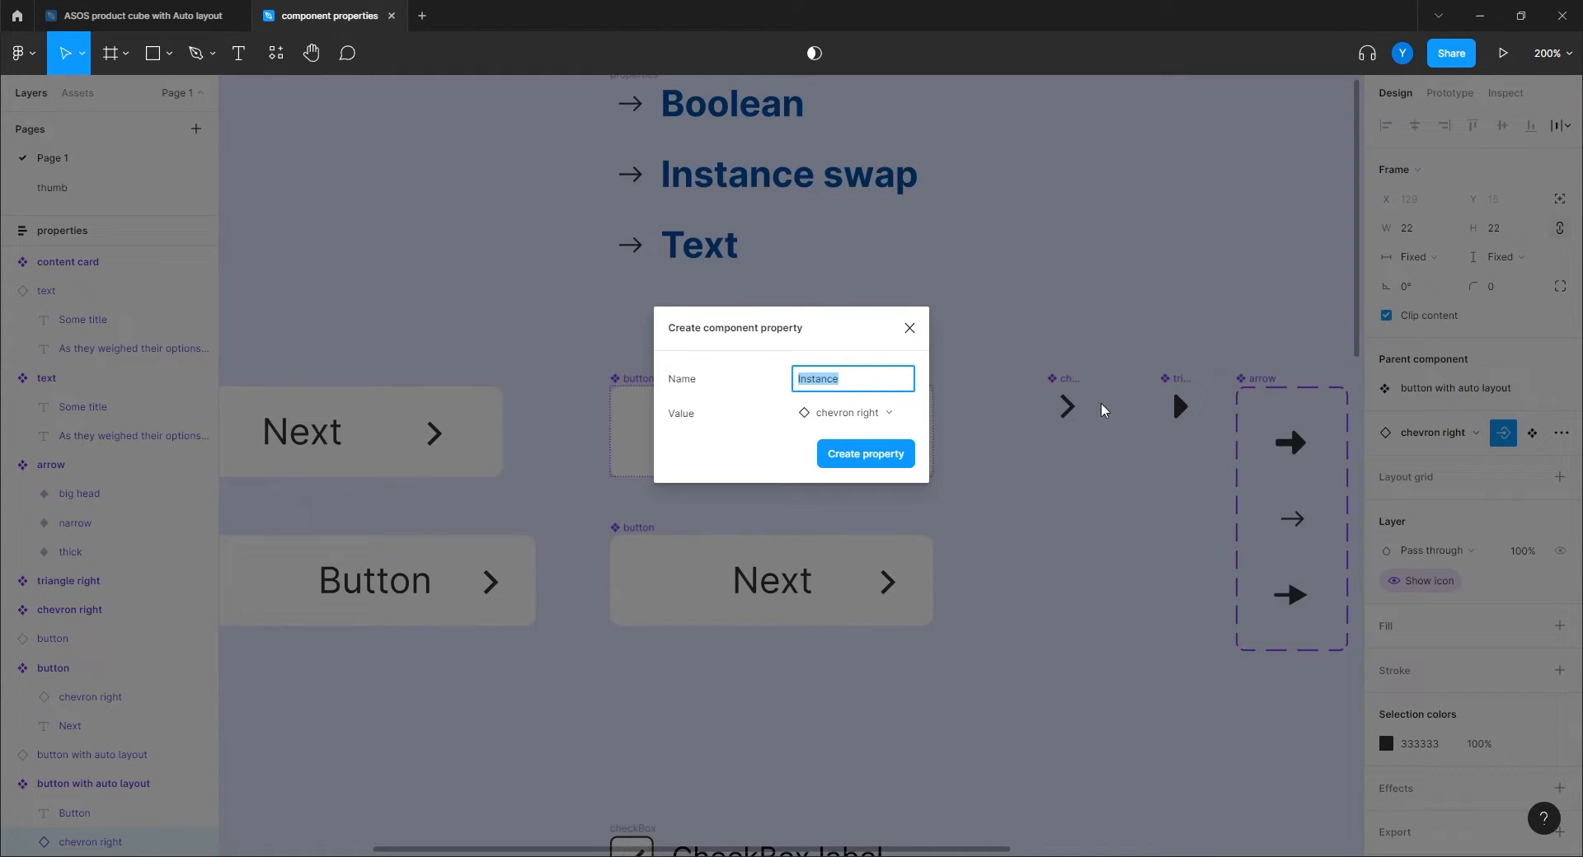
key(BackSpace)
key(BackSpace)
key(BackSpace)
key(BackSpace)
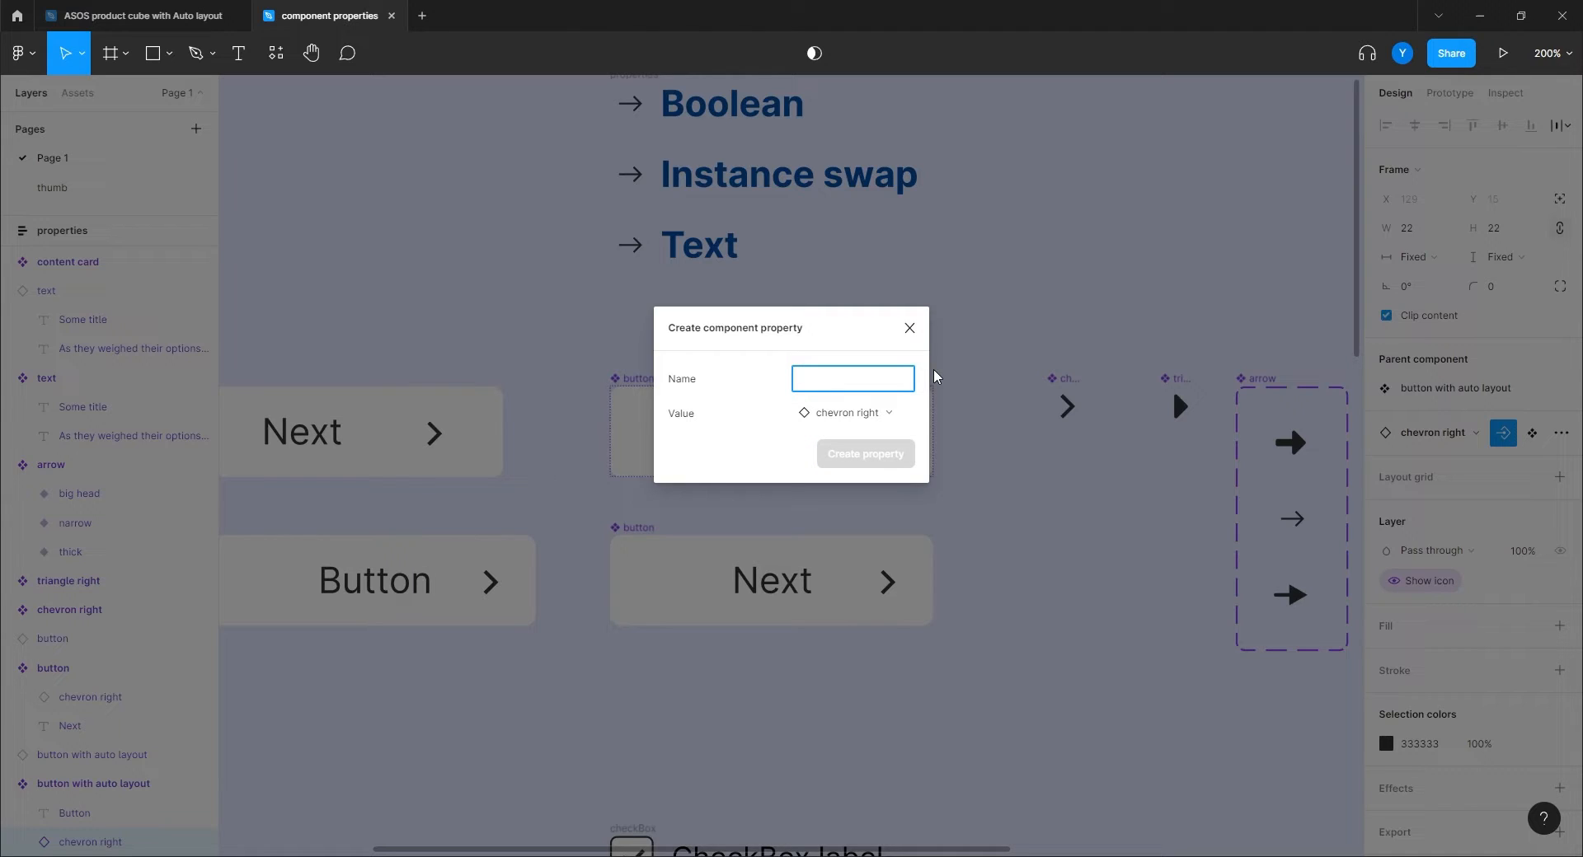
text(I)
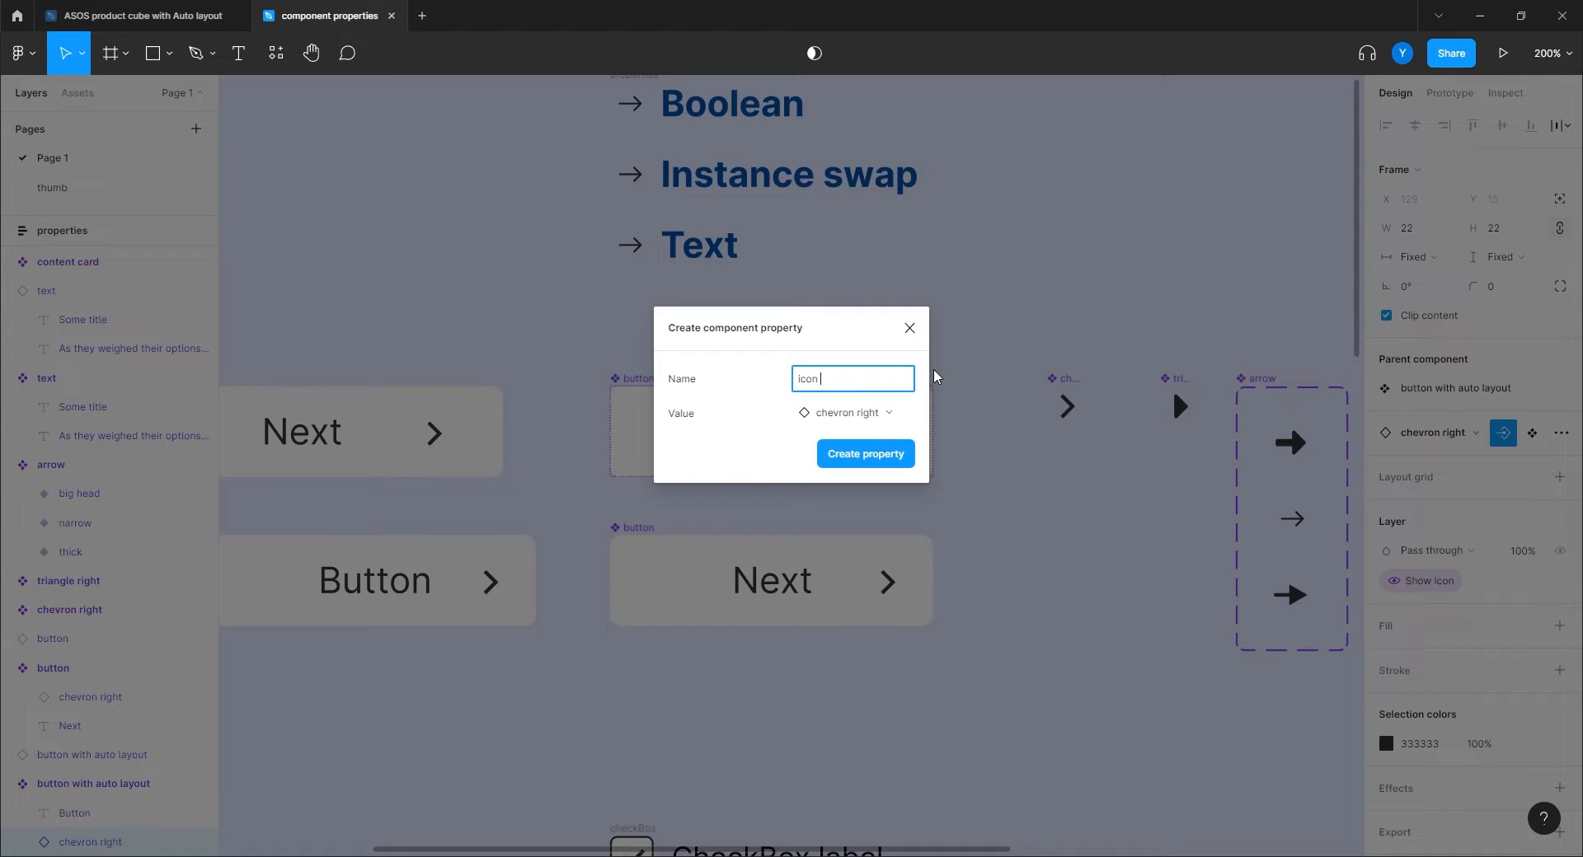
key(Return)
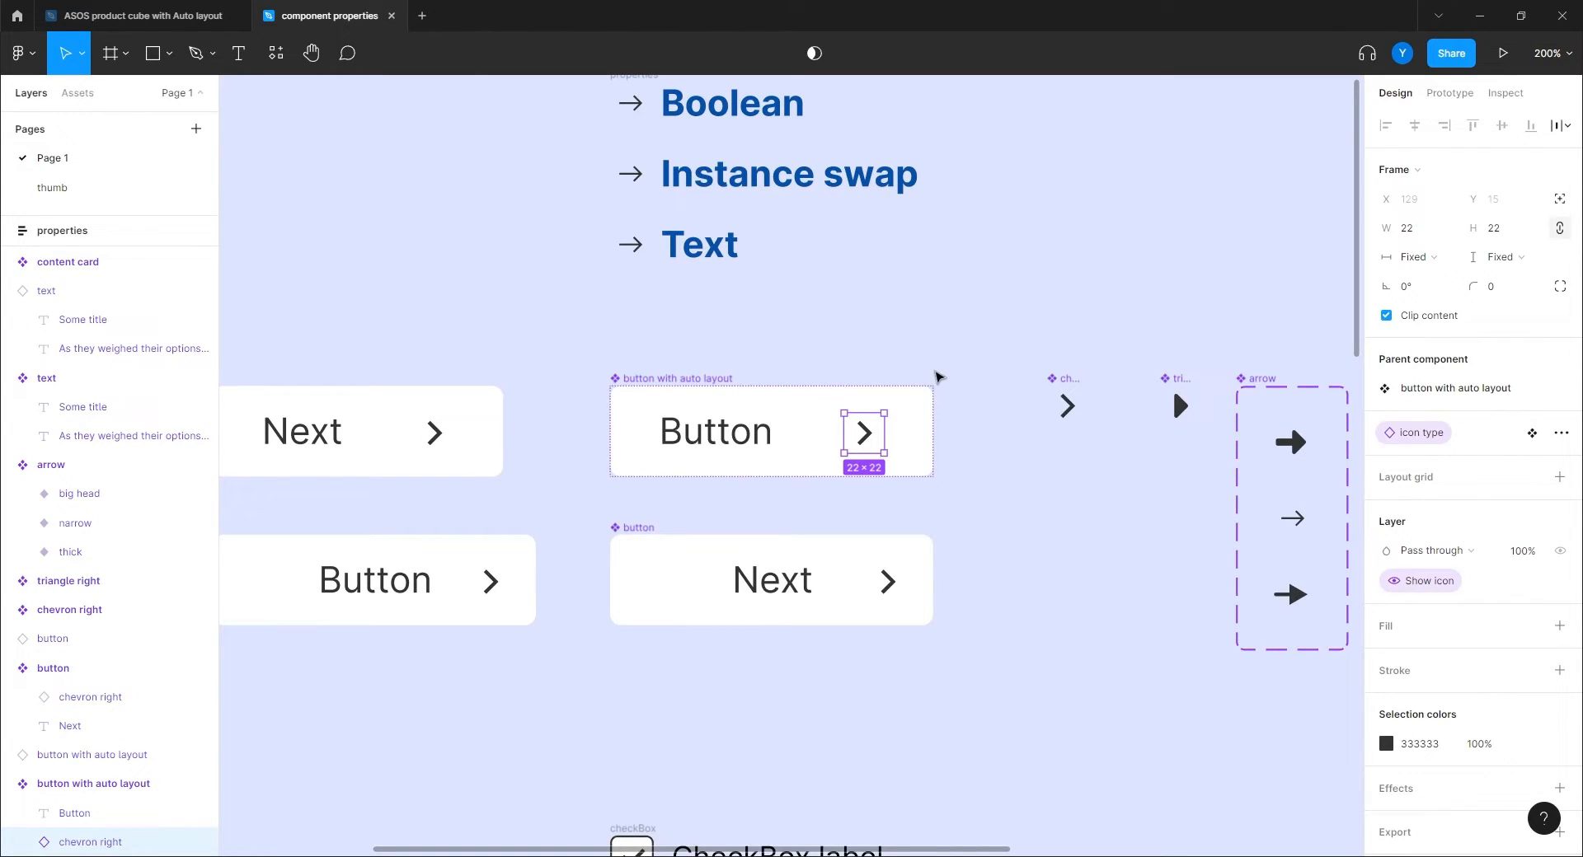
click(1024, 517)
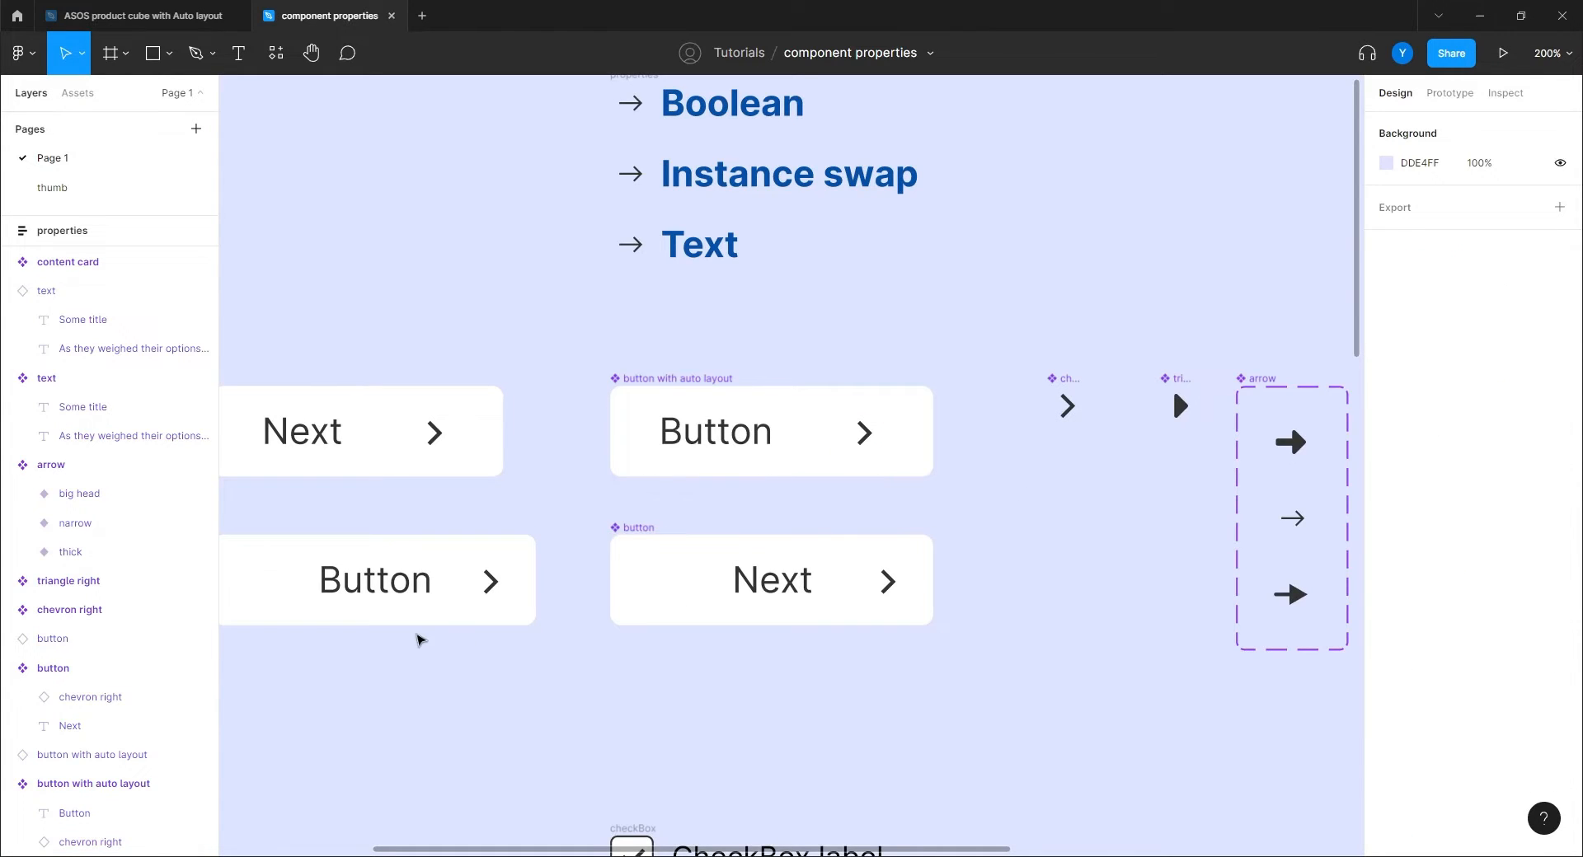
drag(417, 634, 791, 669)
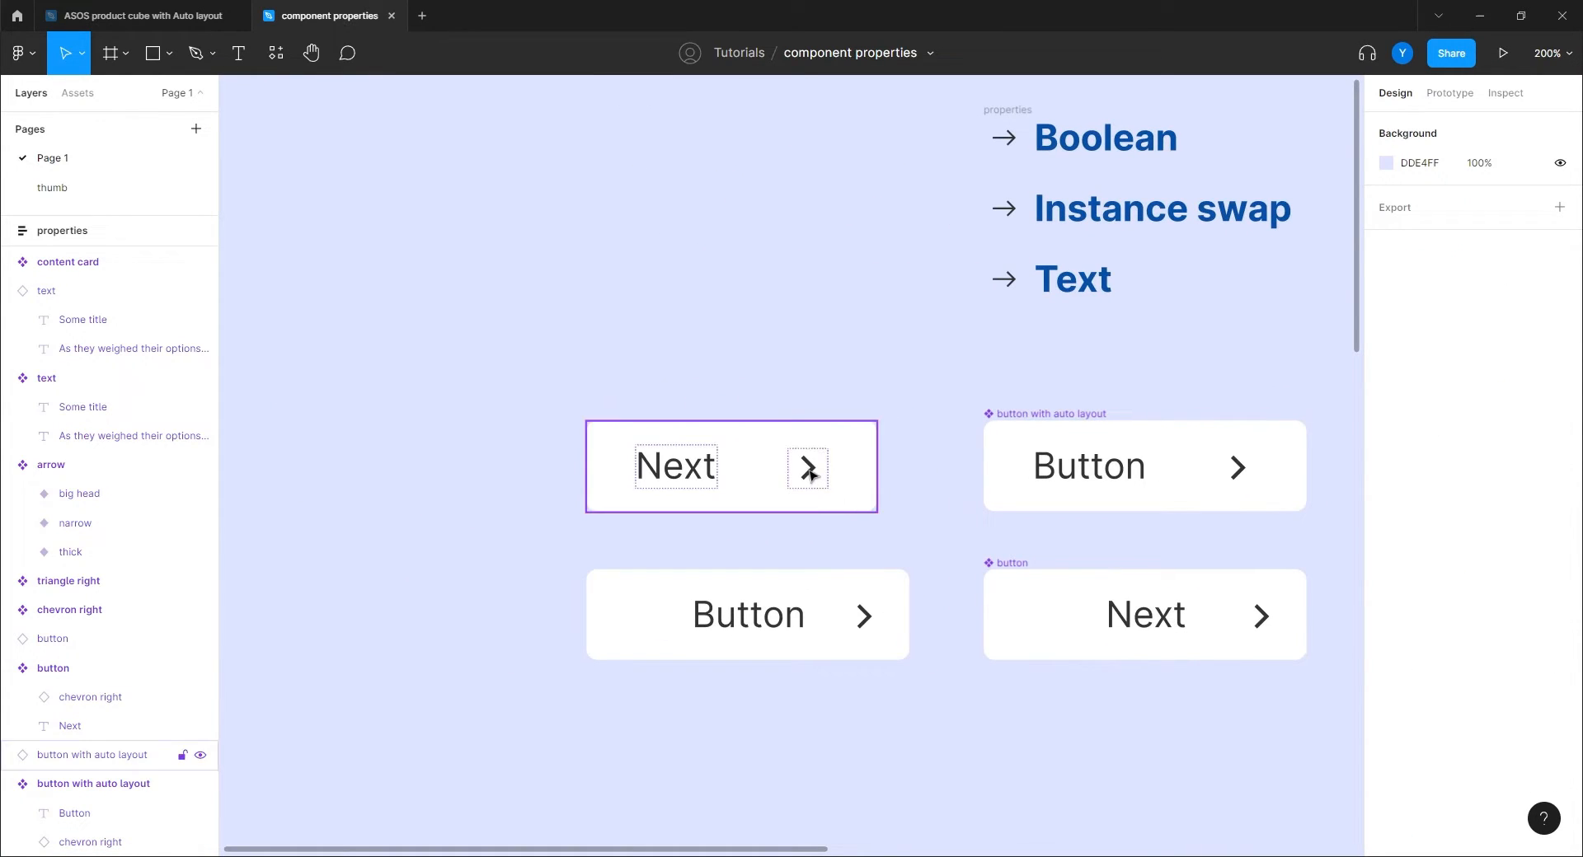
drag(1046, 351, 524, 322)
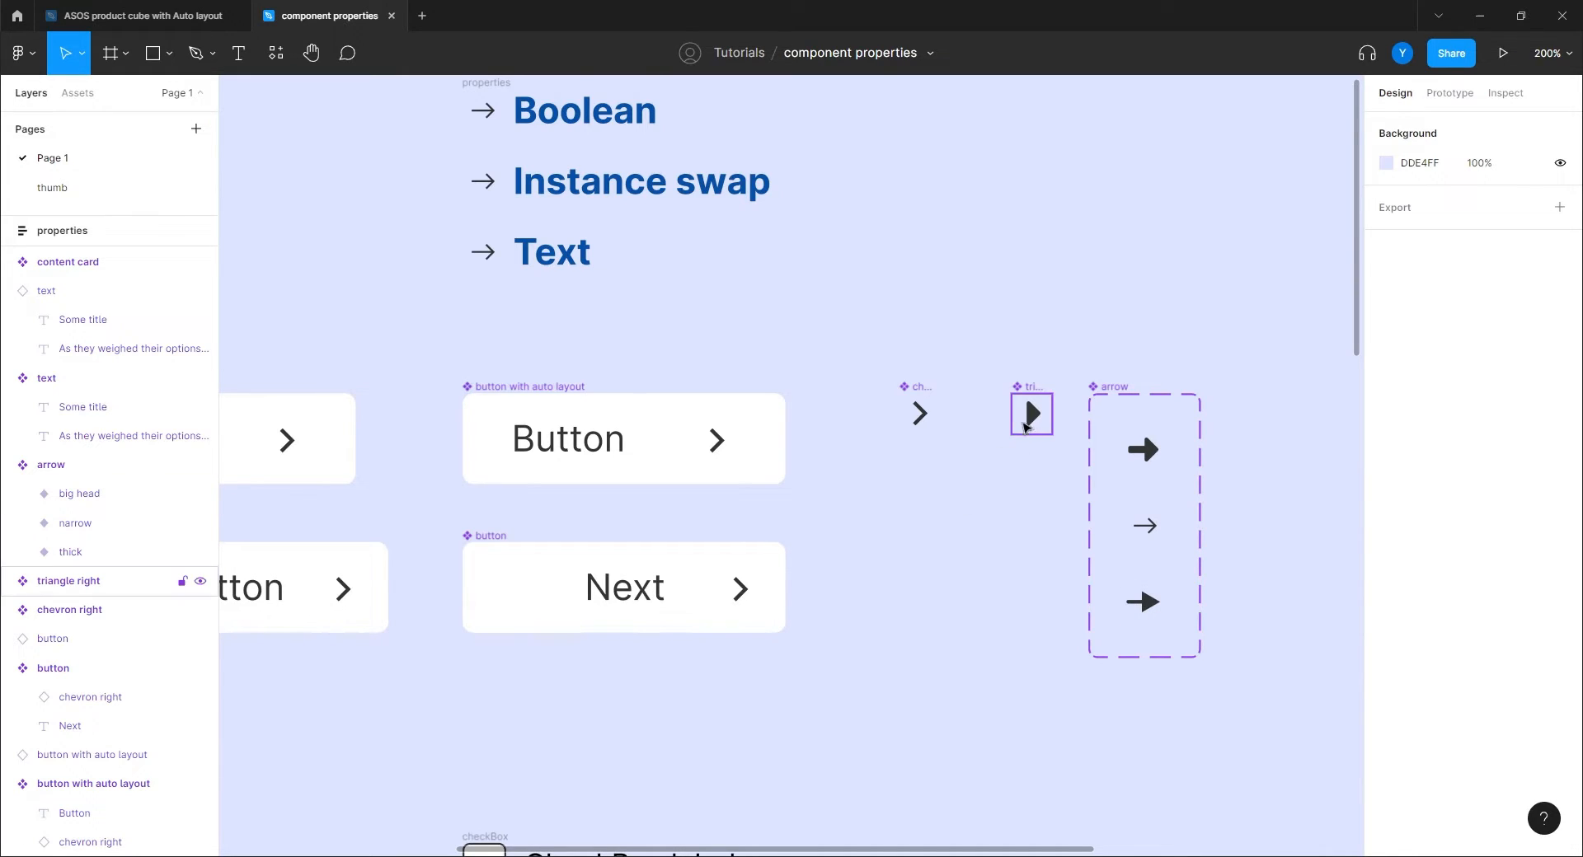
click(1027, 425)
click(921, 426)
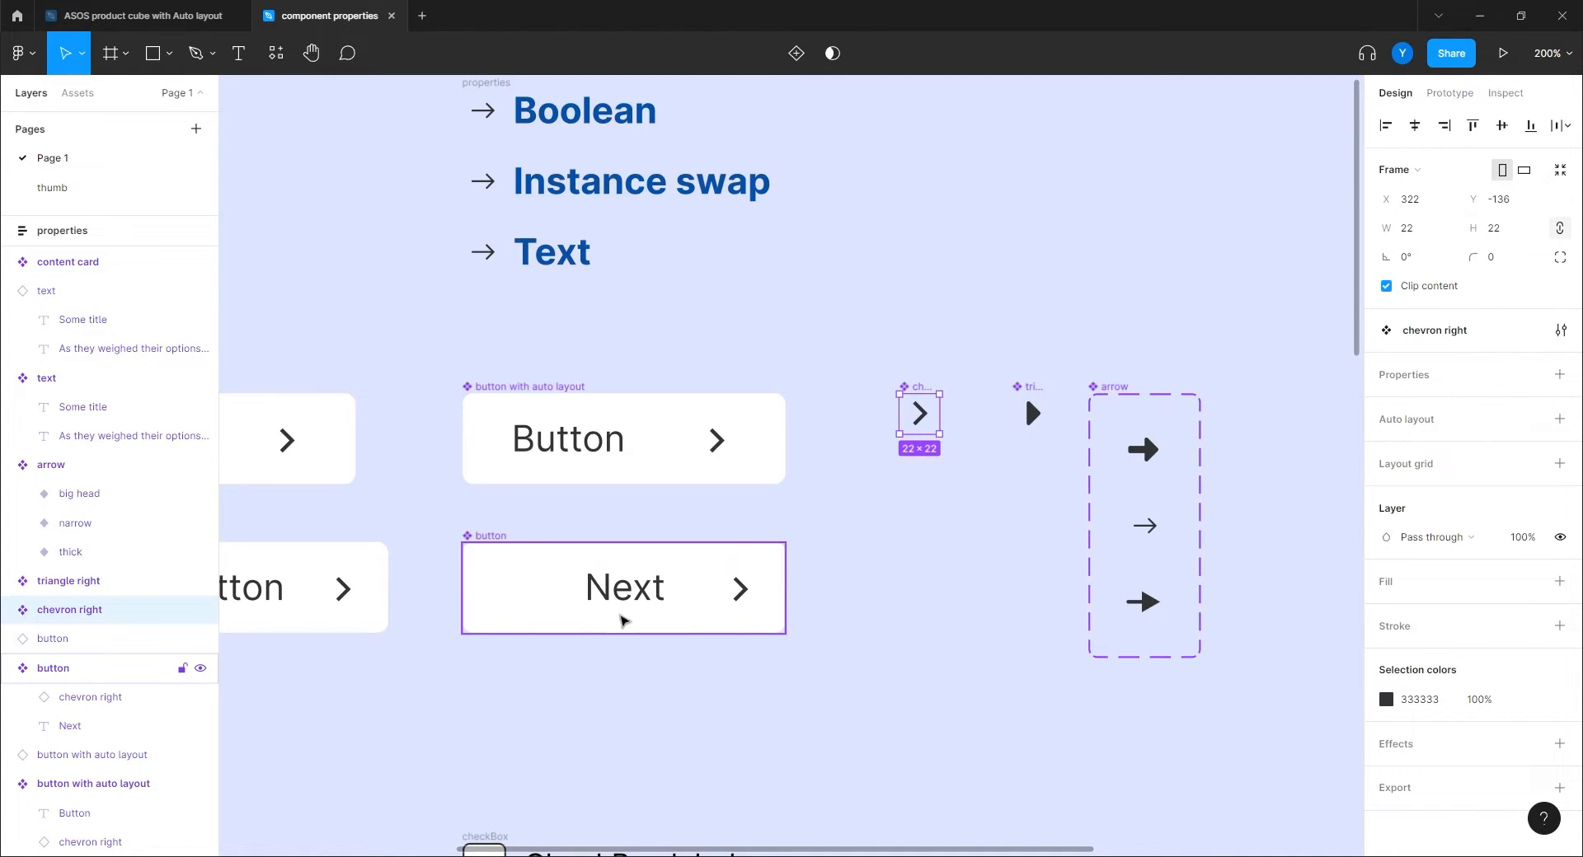
drag(499, 699, 723, 717)
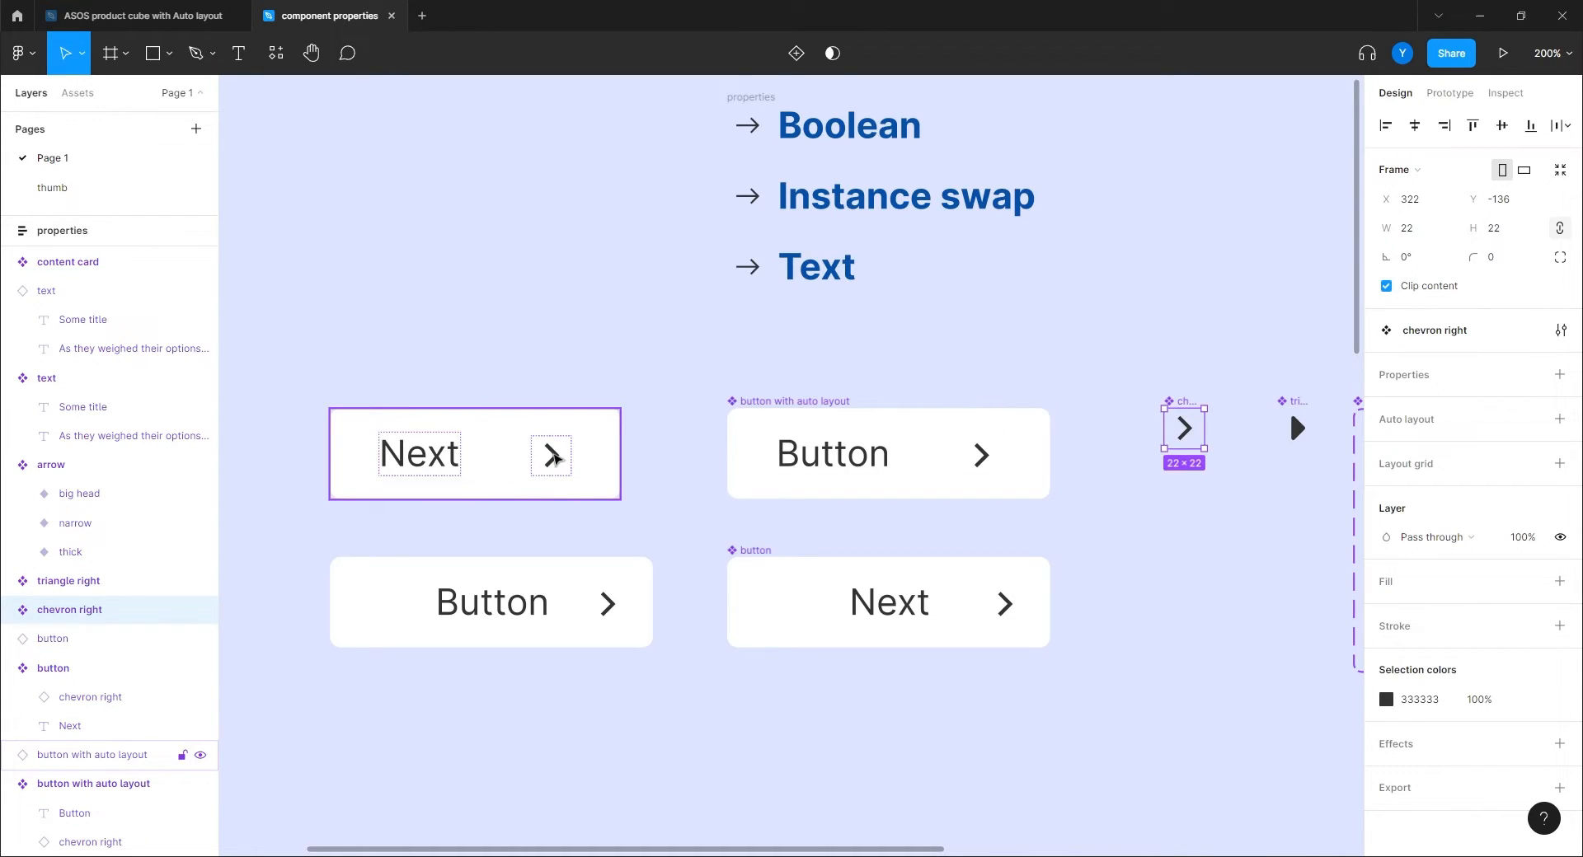
ctrl+click(555, 459)
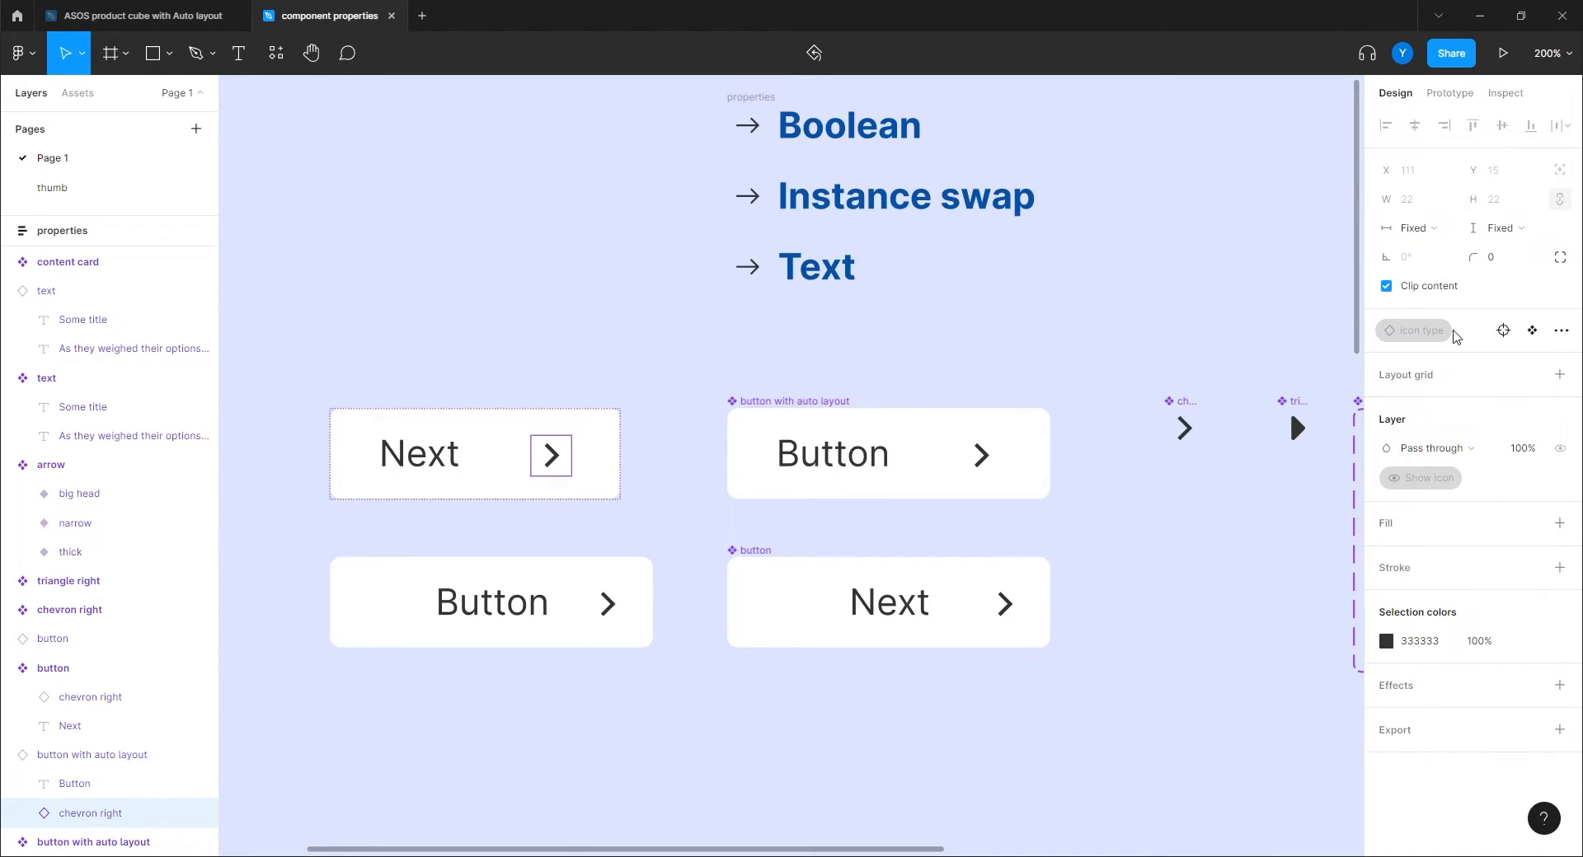
Swap the Next button instance's icon type to triangle right.
click(1503, 329)
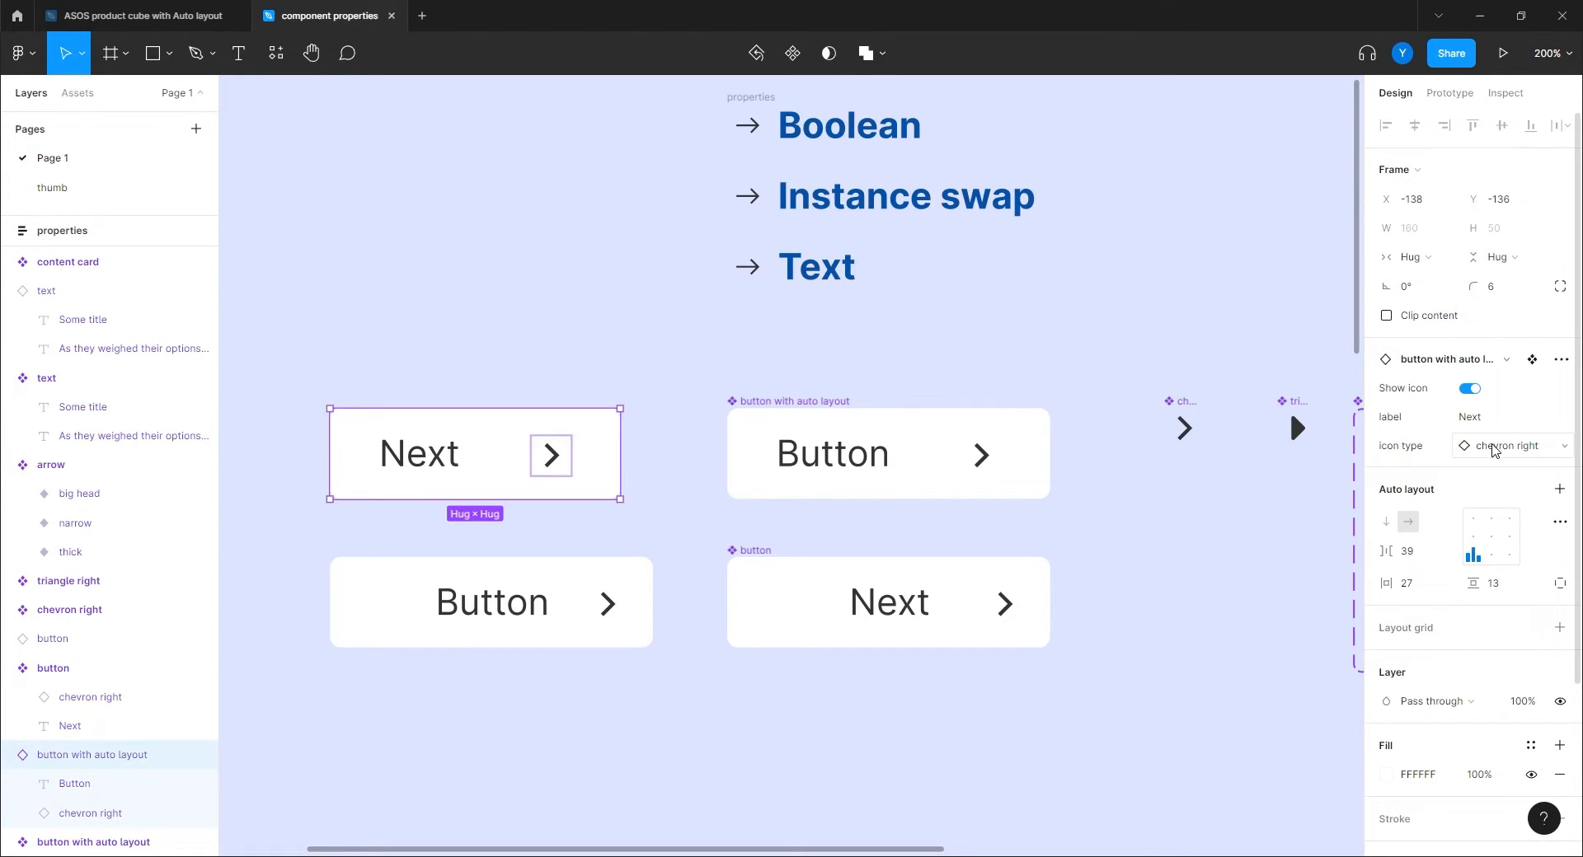
click(1494, 450)
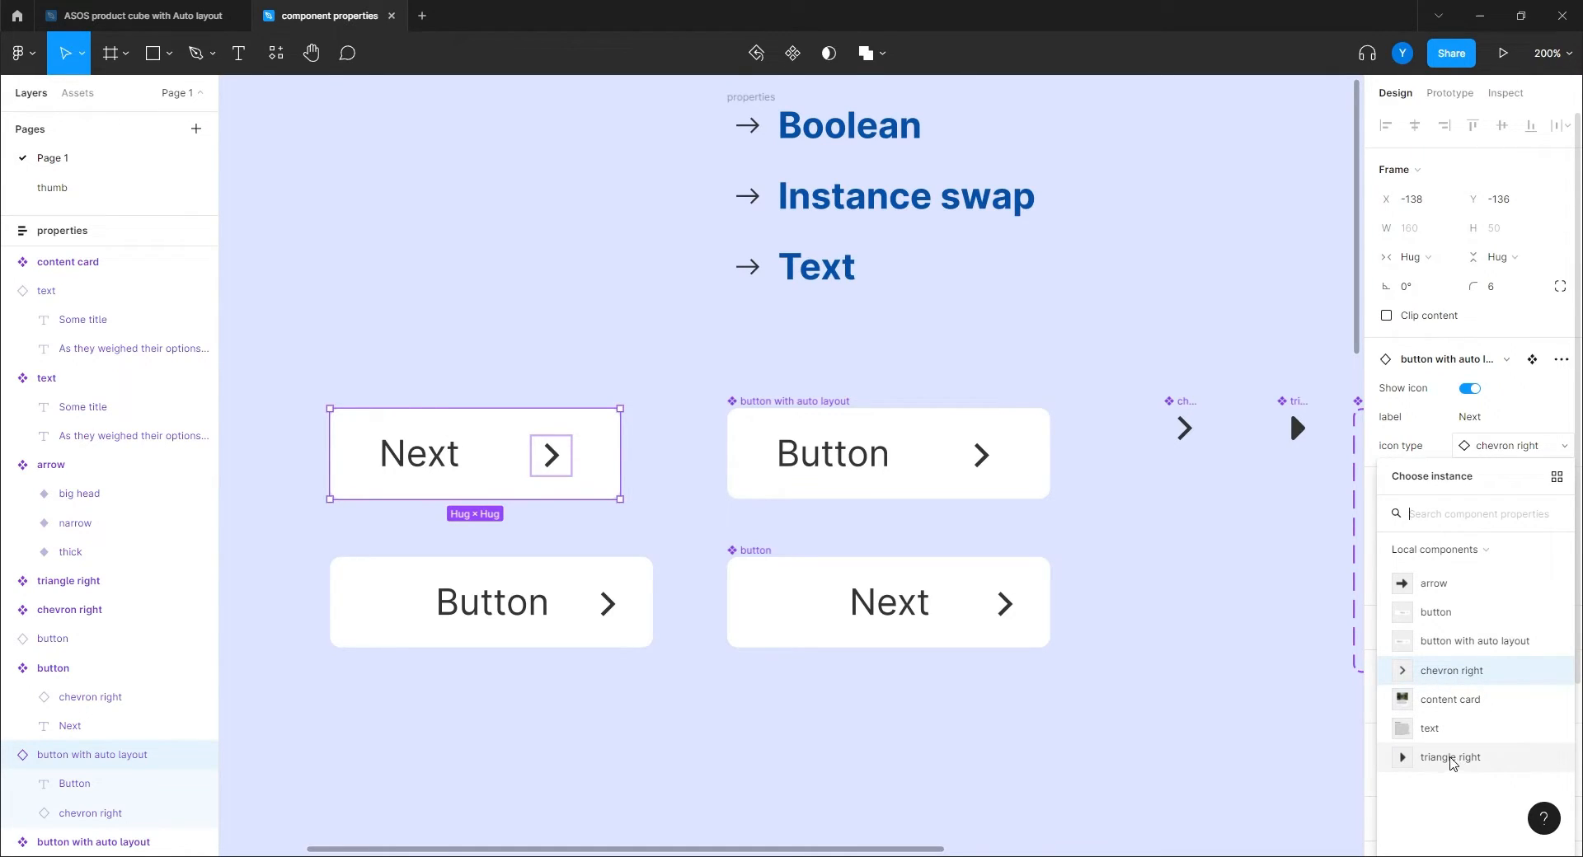
click(1449, 759)
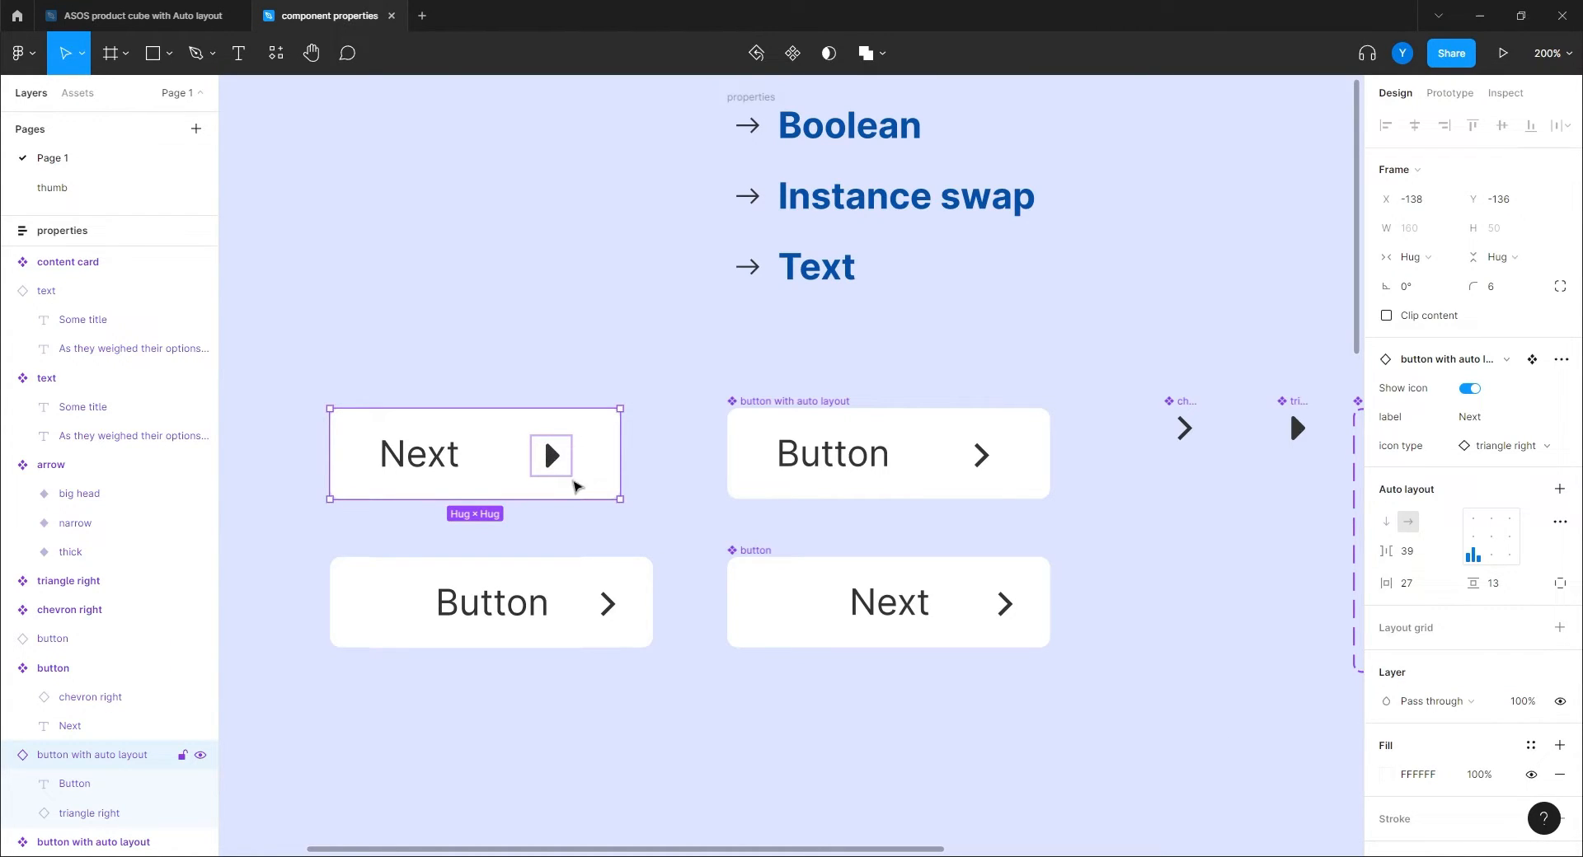
Reselect the Next button instance and change its icon type to the arrow component.
drag(1220, 571, 1133, 507)
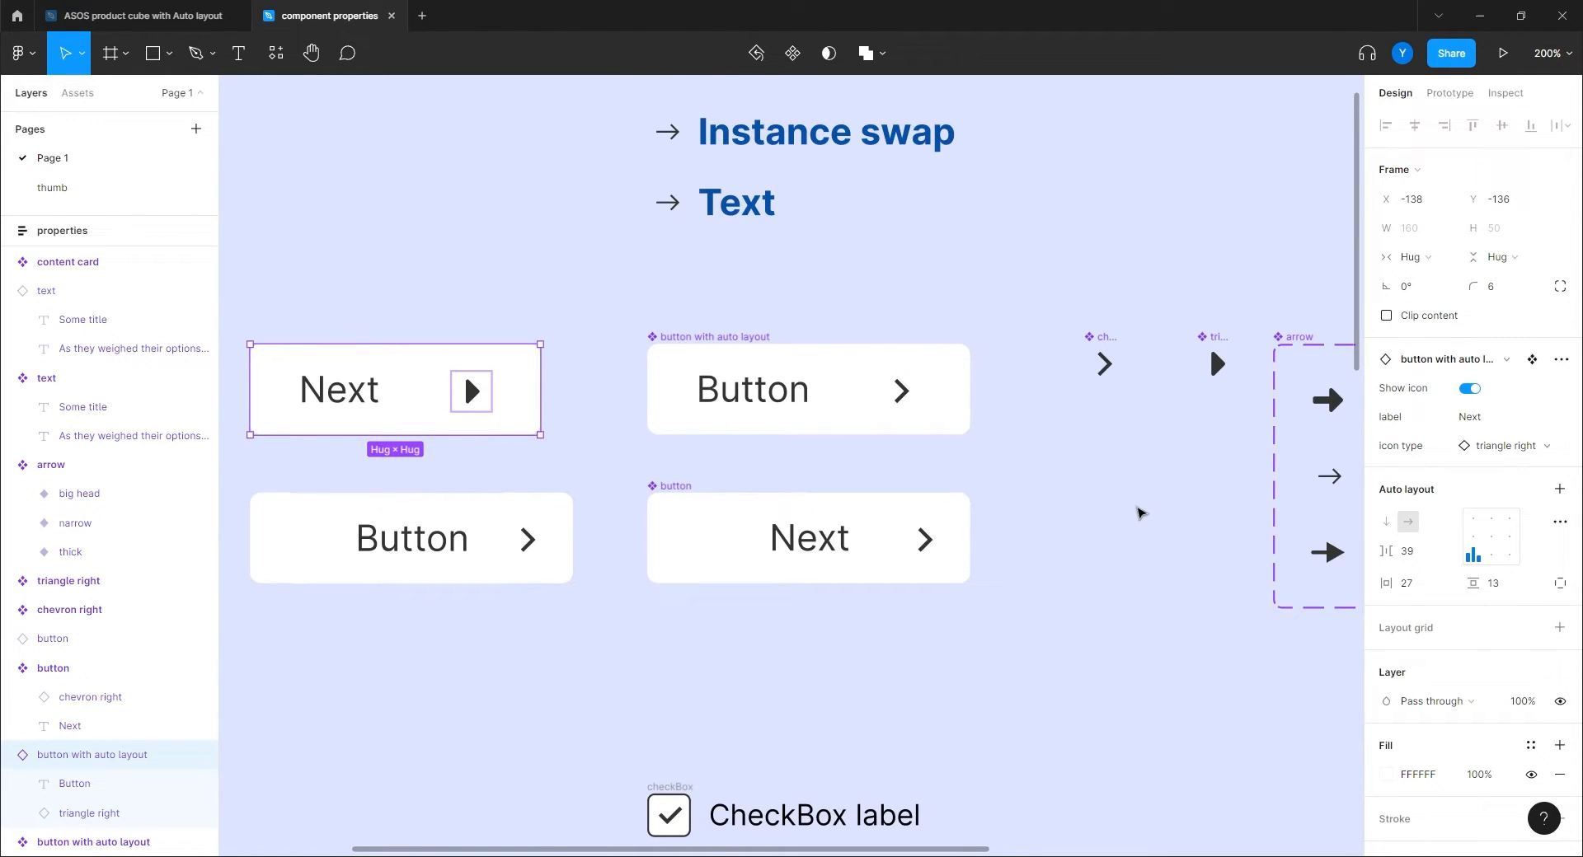
drag(1138, 513, 1099, 501)
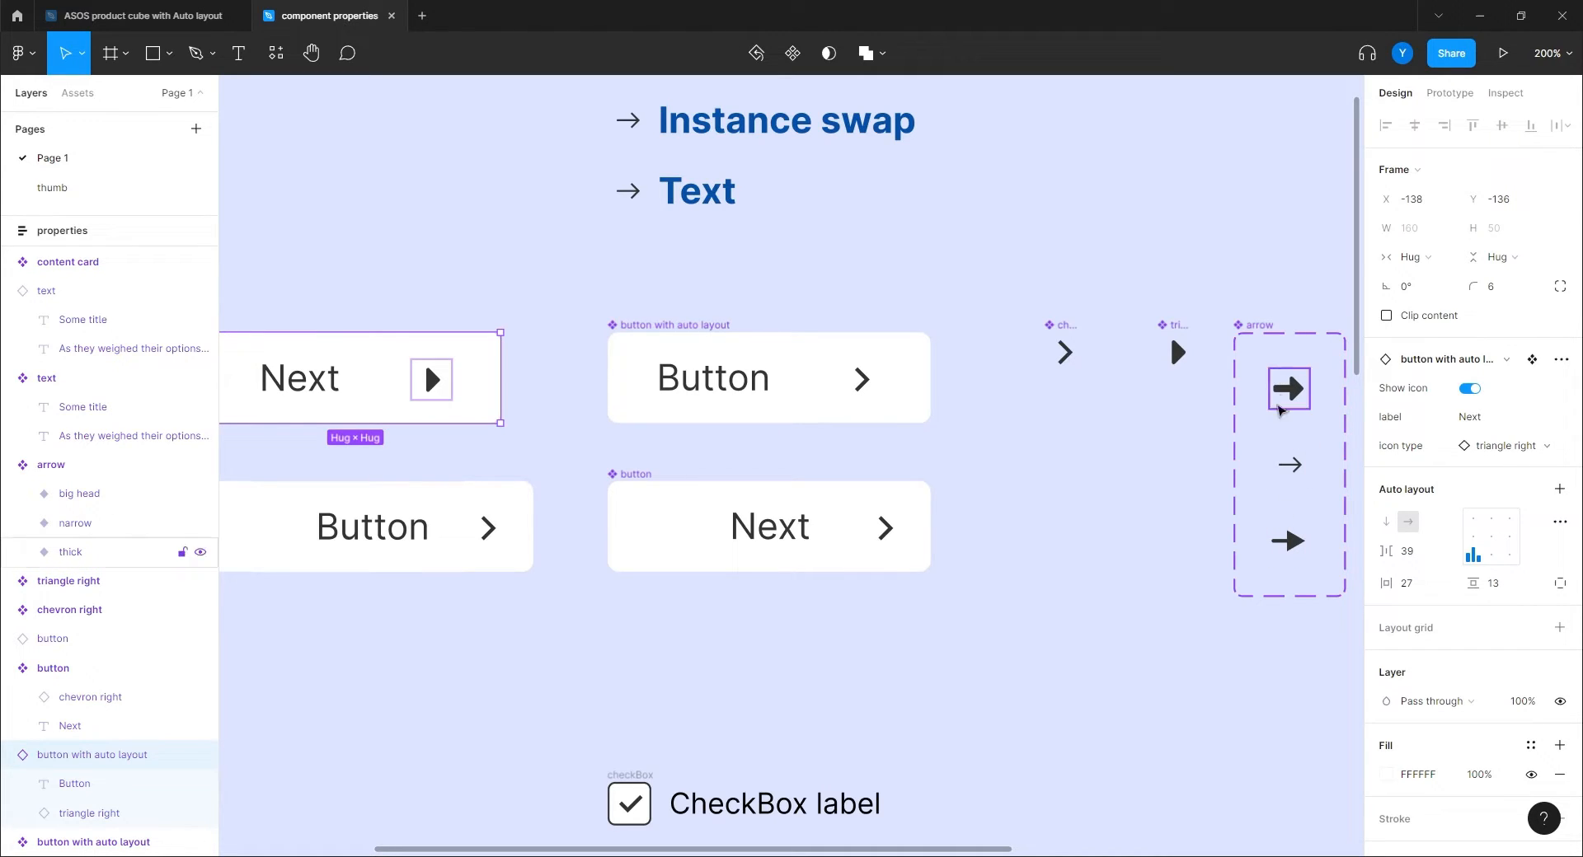
click(430, 380)
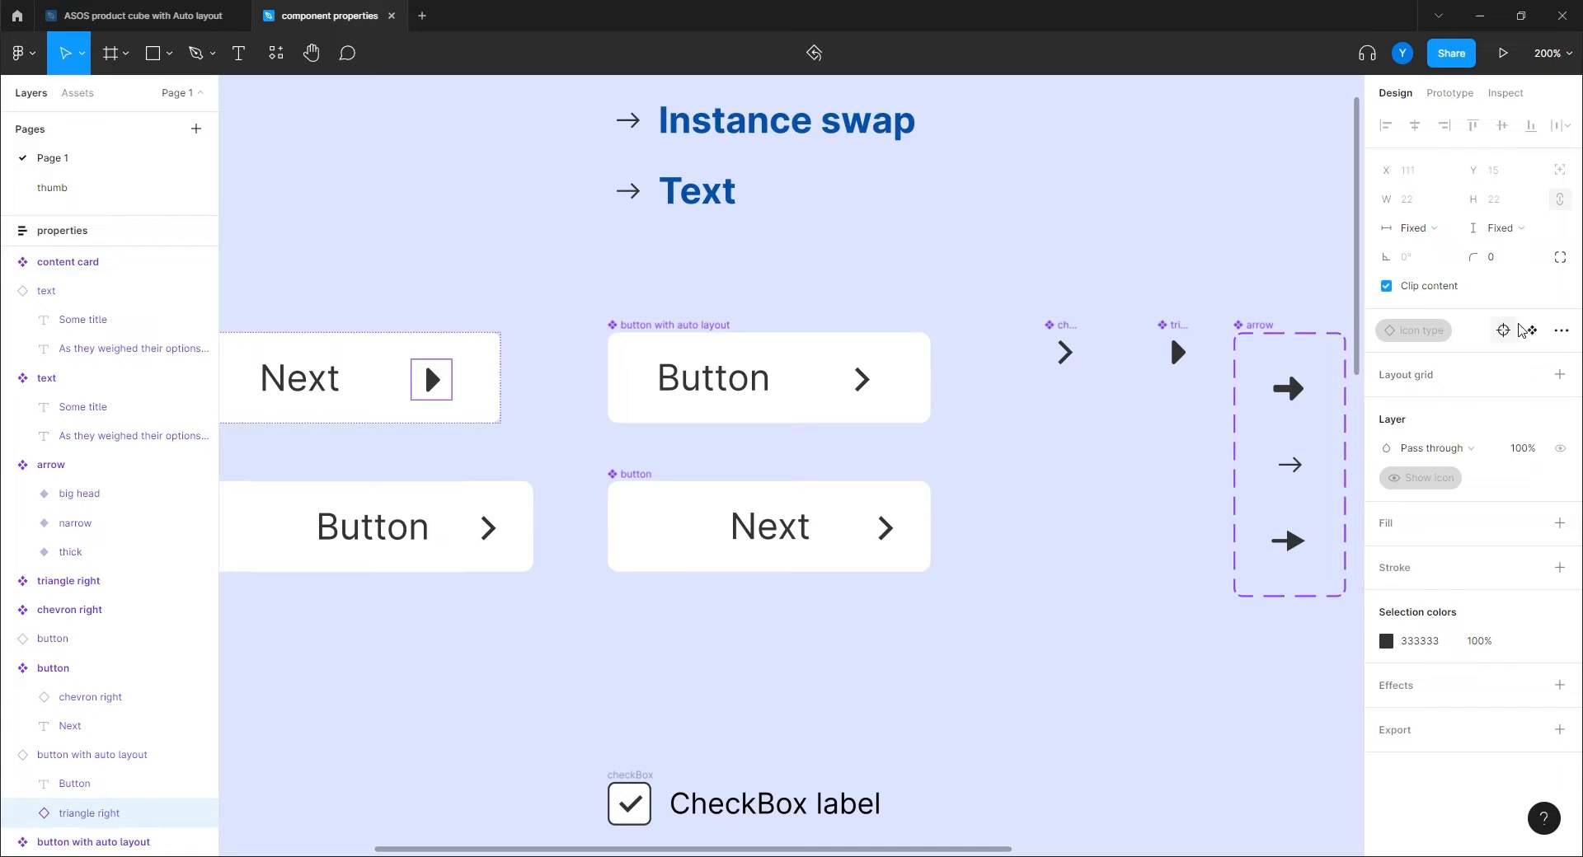
click(1504, 334)
click(1503, 445)
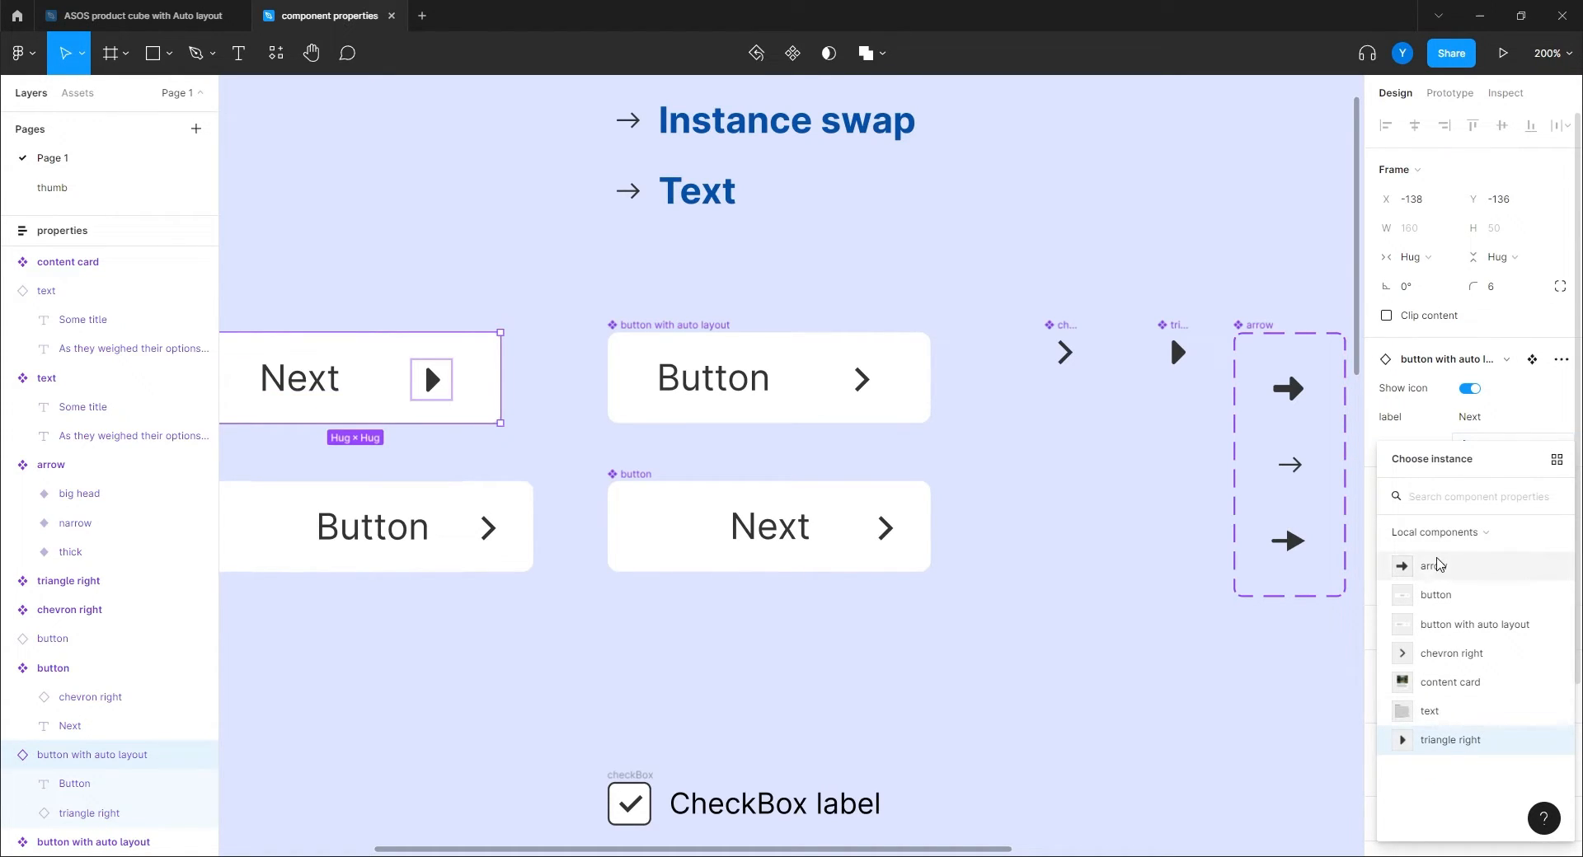
click(1435, 567)
click(1066, 558)
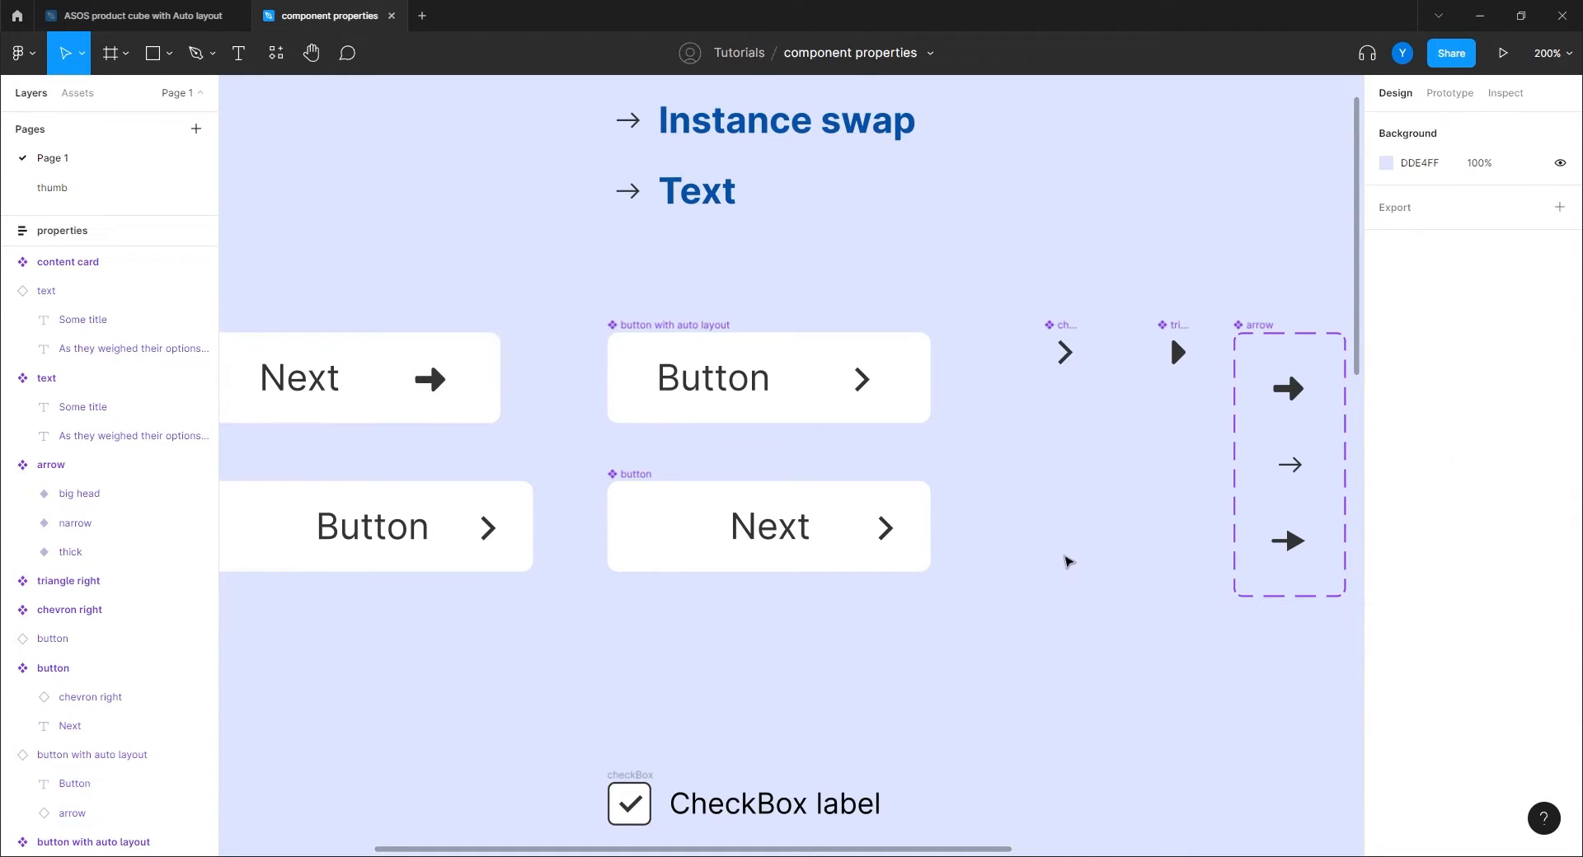
double_click(427, 382)
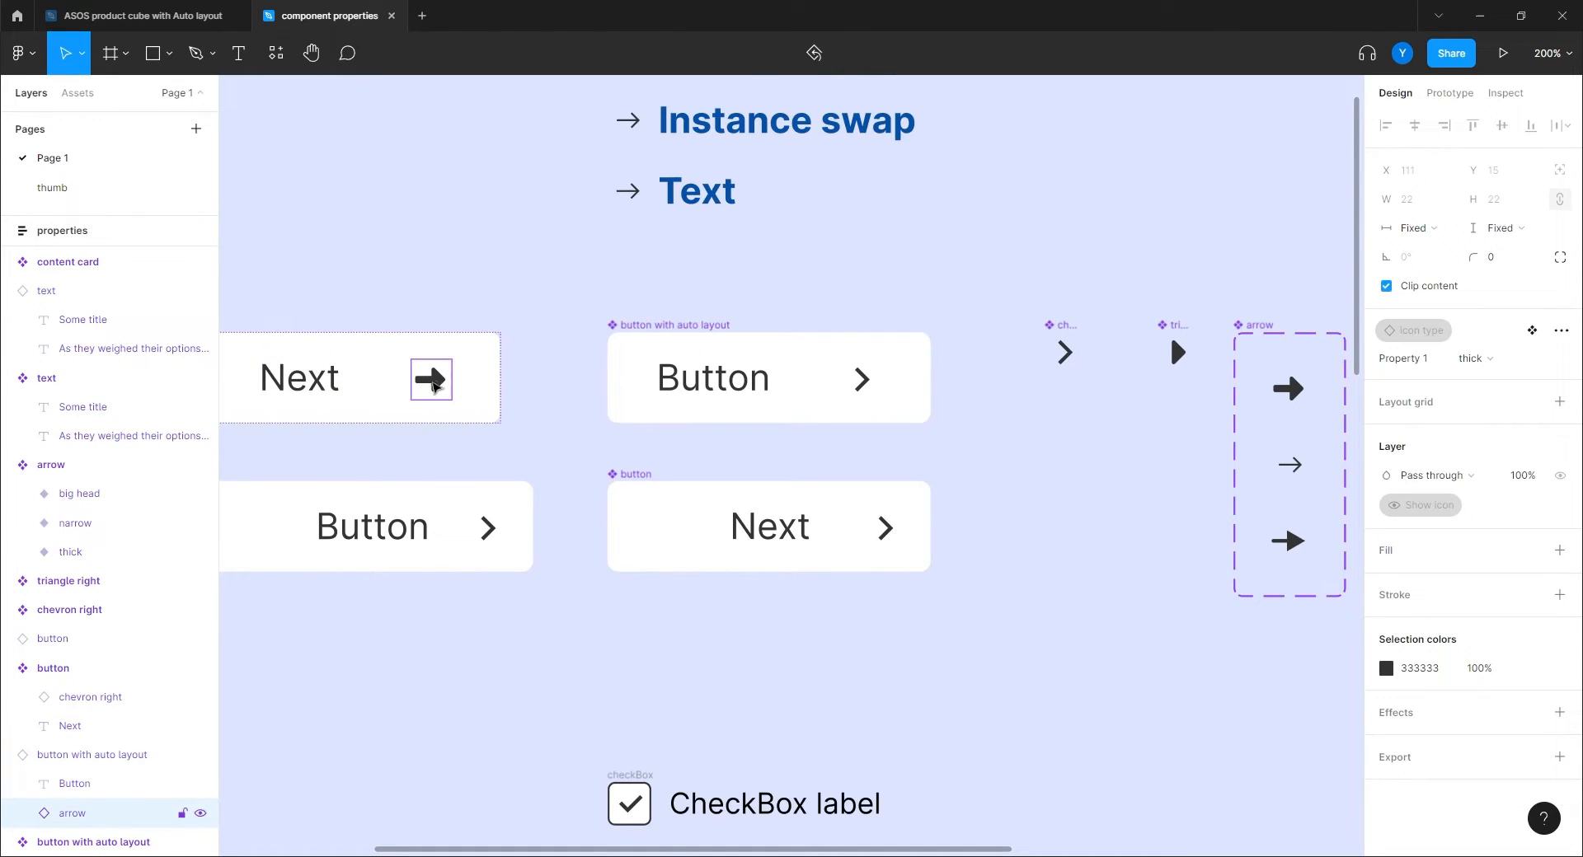
click(1488, 360)
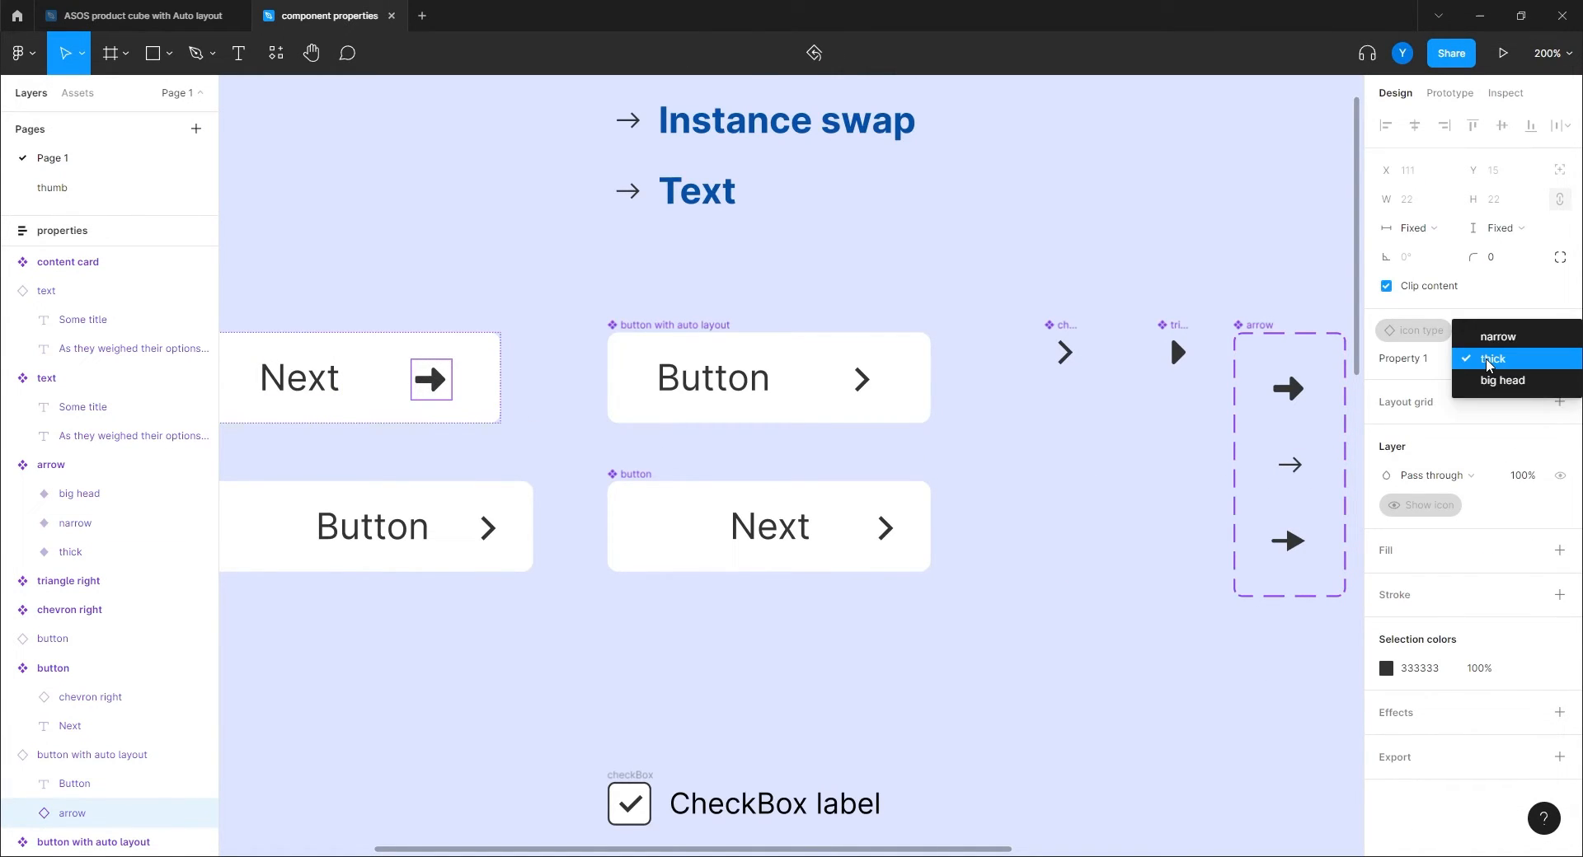
click(1494, 336)
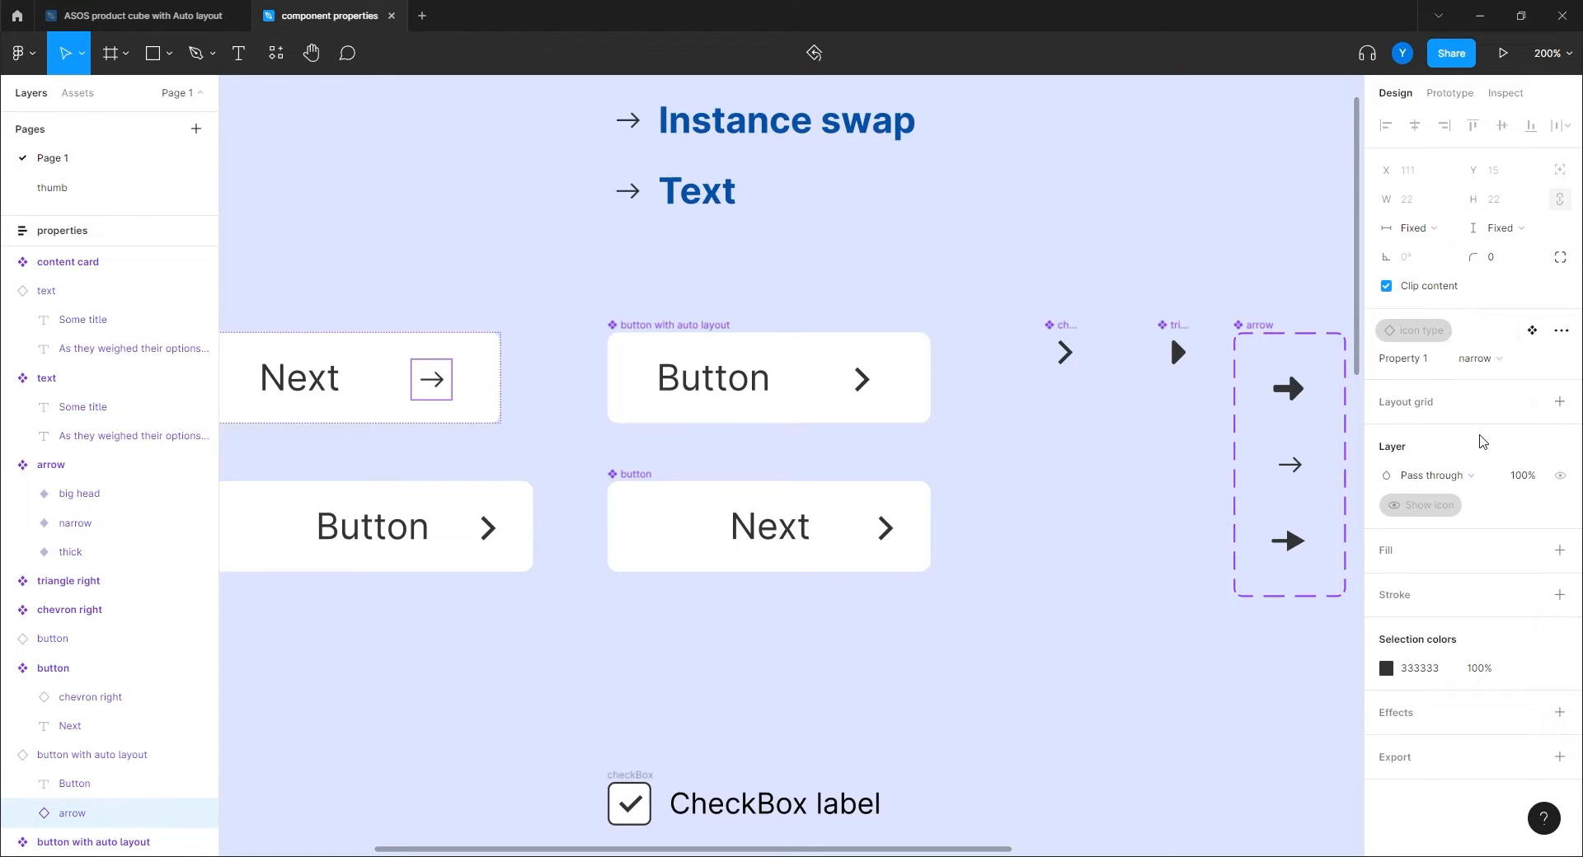
click(1482, 360)
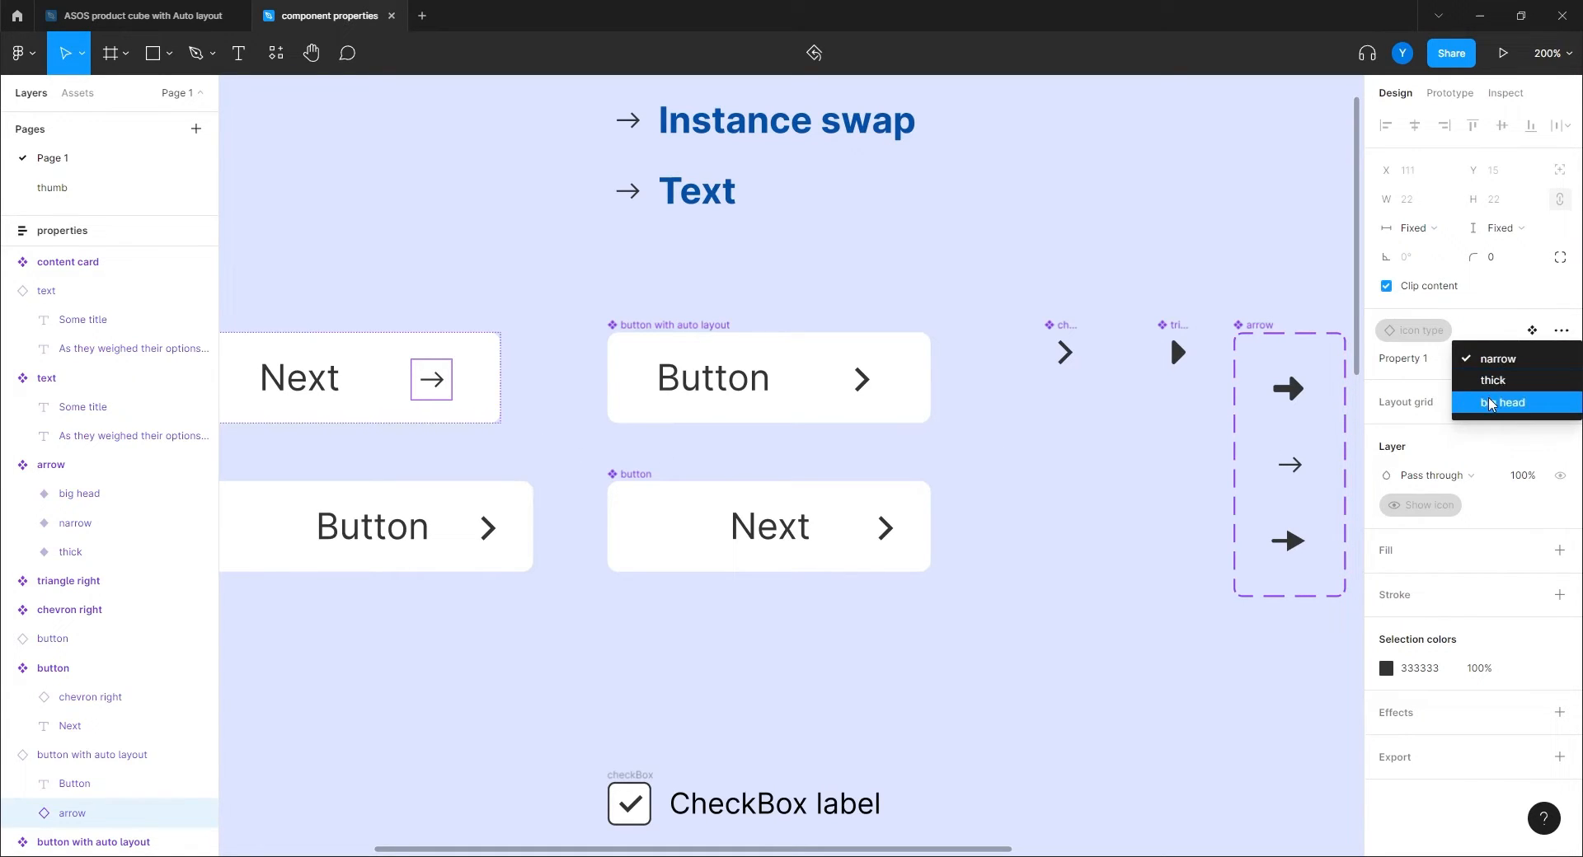
click(1490, 404)
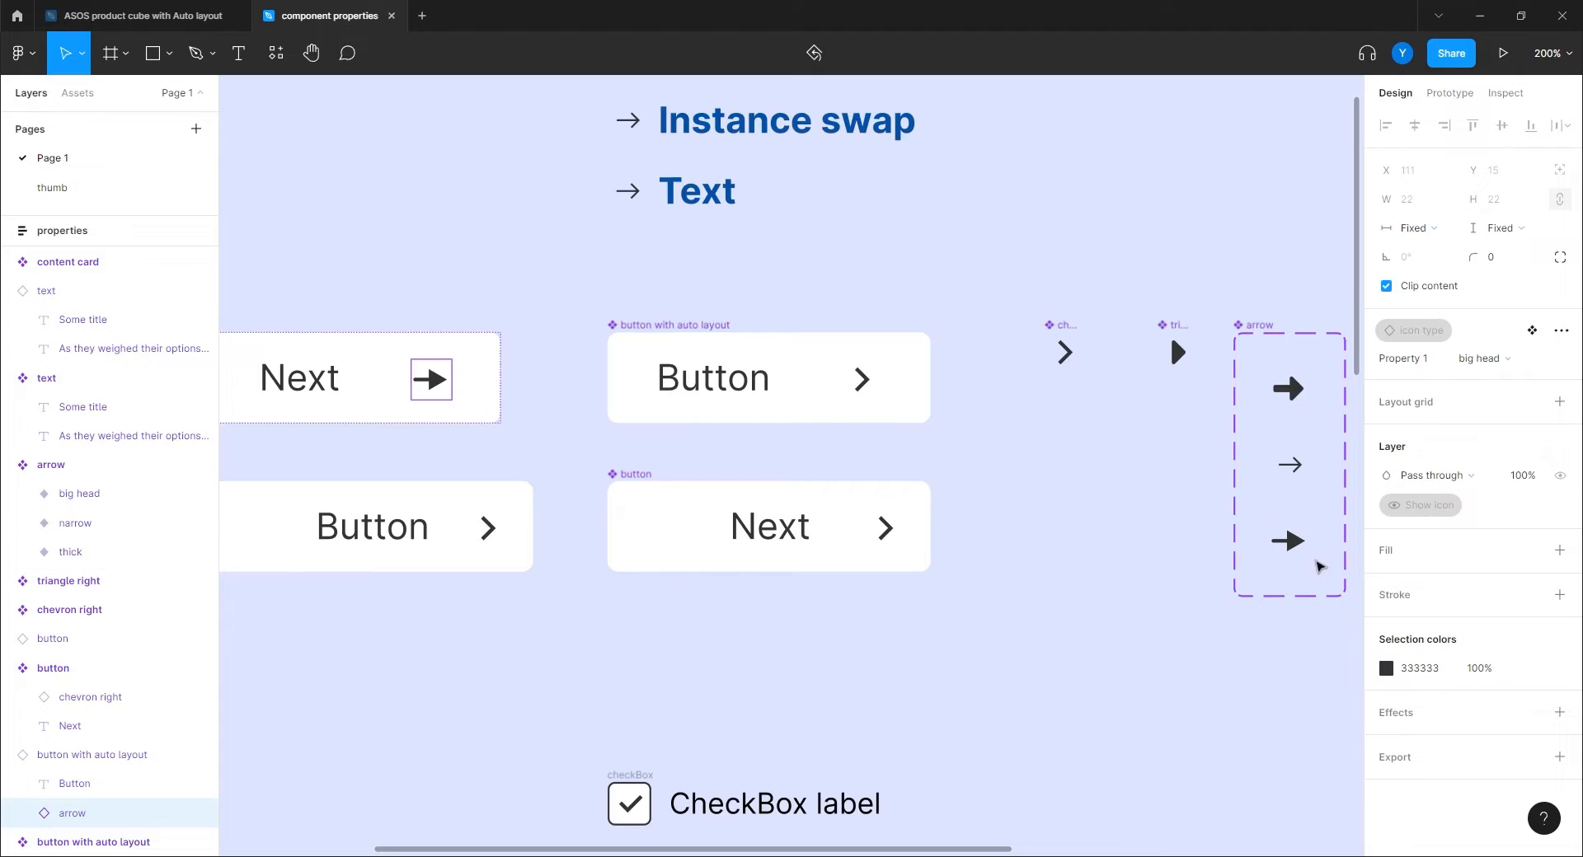
click(1040, 485)
drag(536, 639, 700, 634)
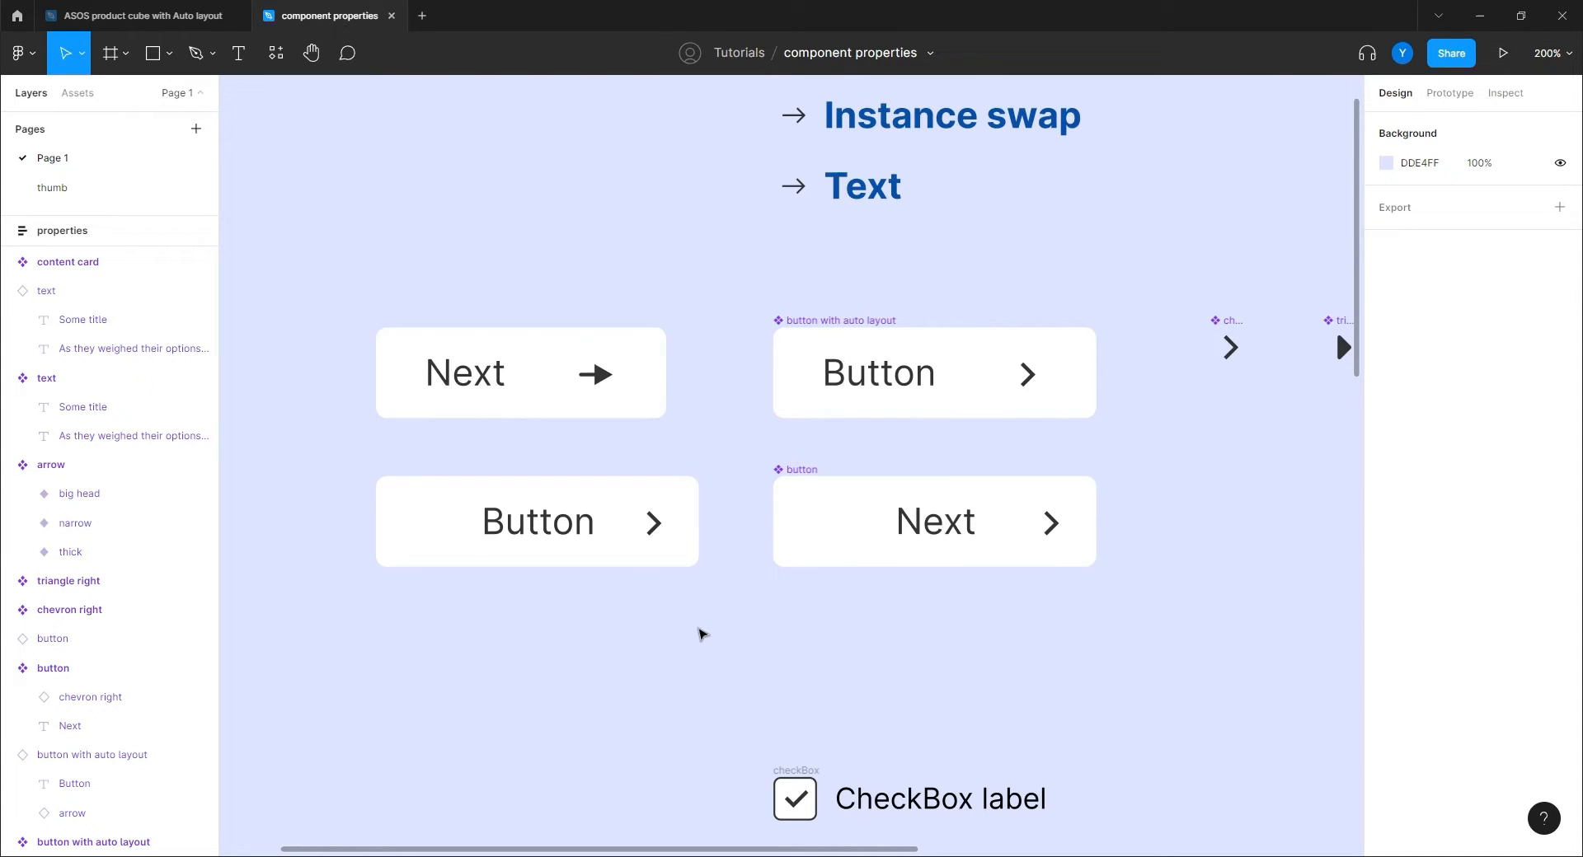
Pan the canvas past the arrow set and Boolean heading down to the checkBox frame.
drag(1275, 512, 1014, 547)
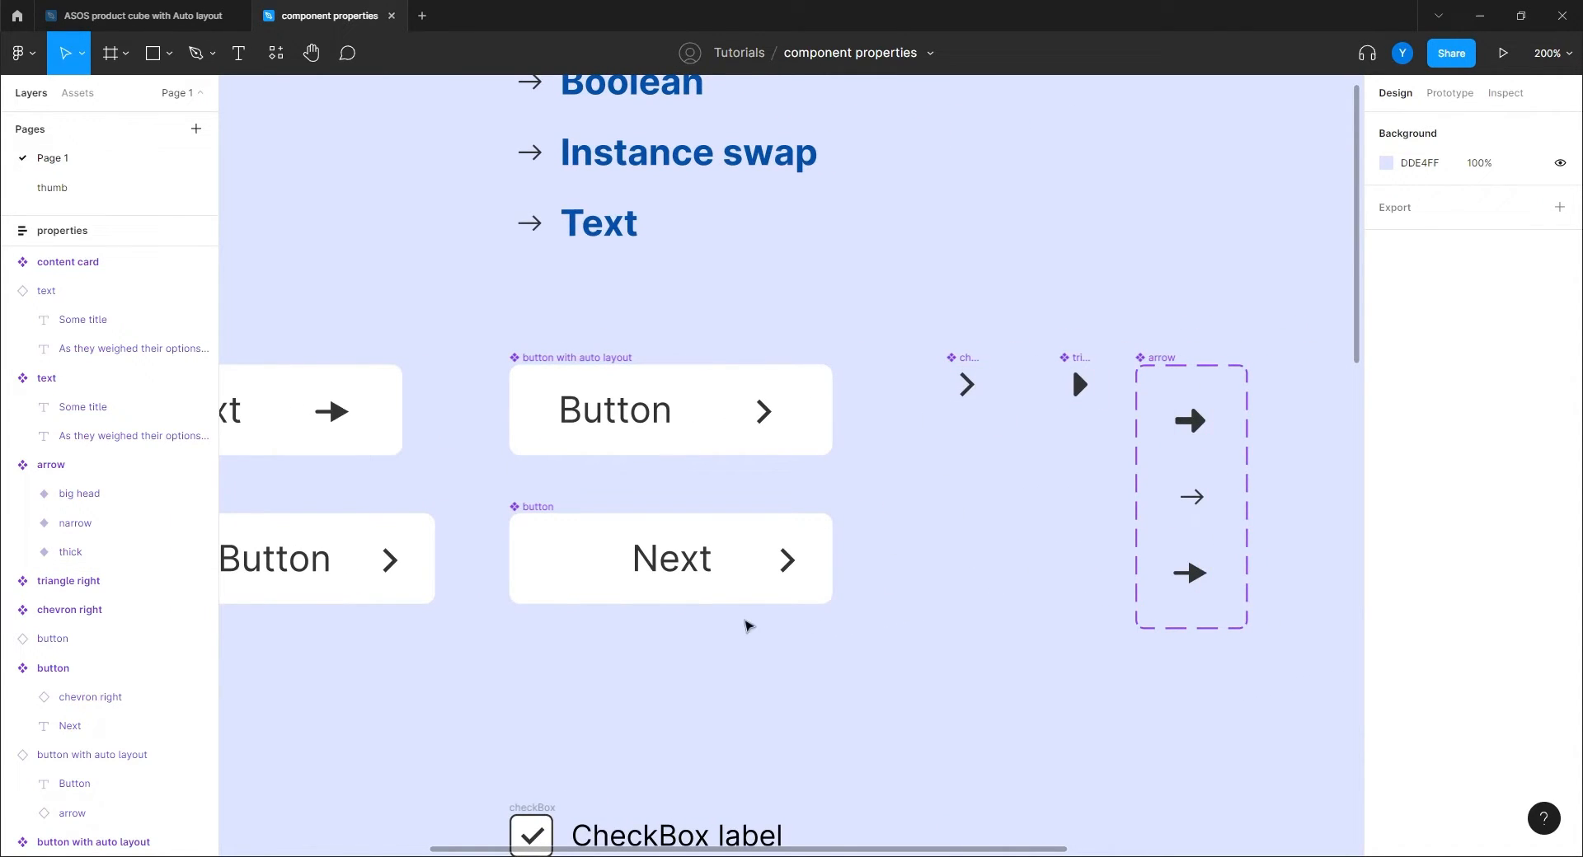
drag(564, 649, 780, 572)
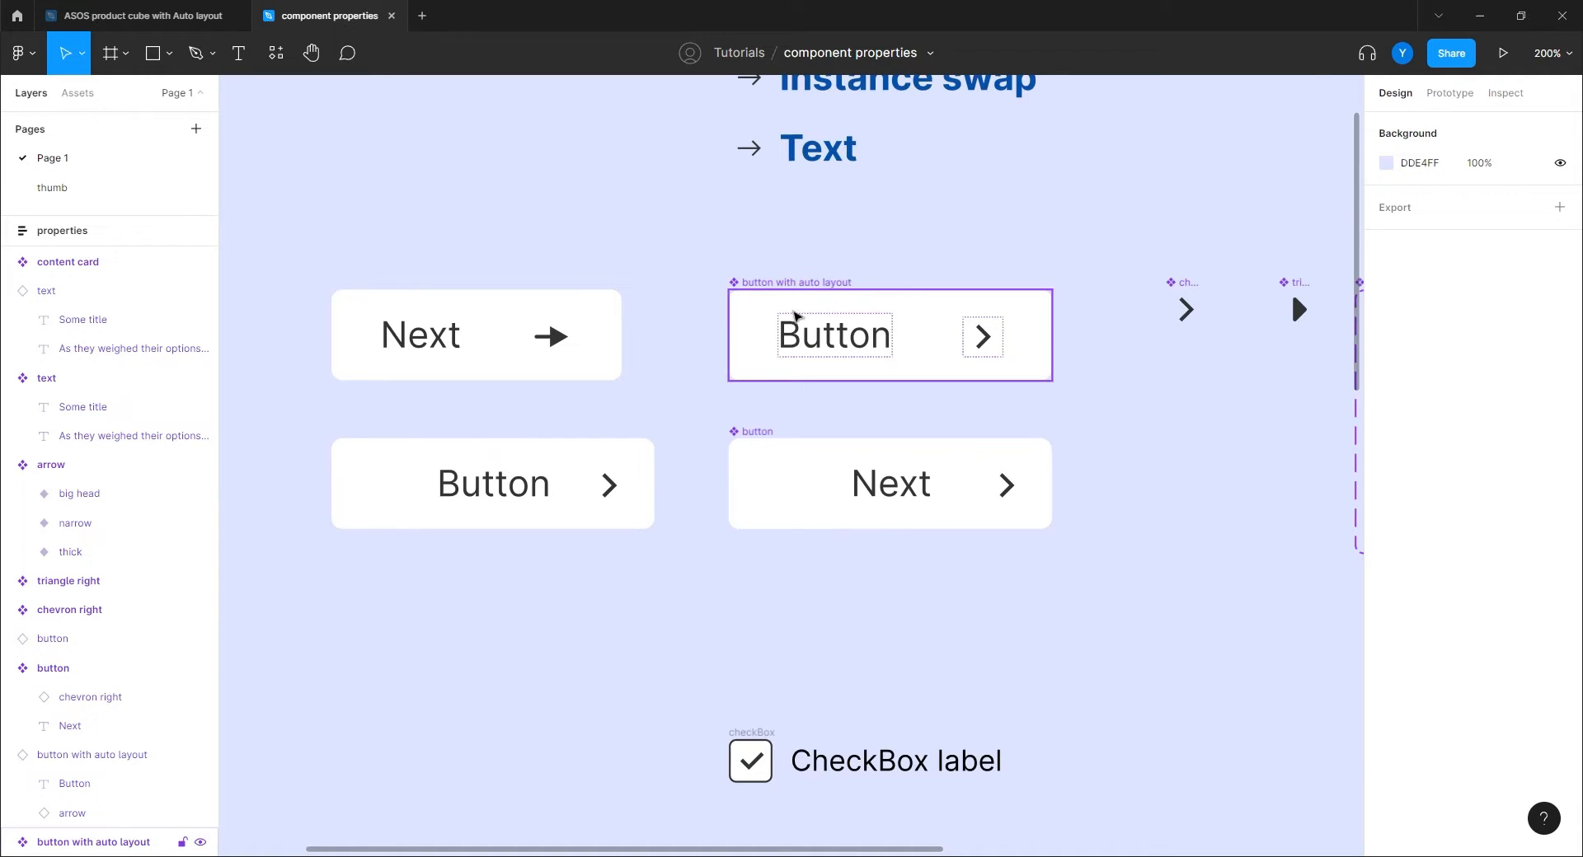
drag(1117, 507, 1076, 611)
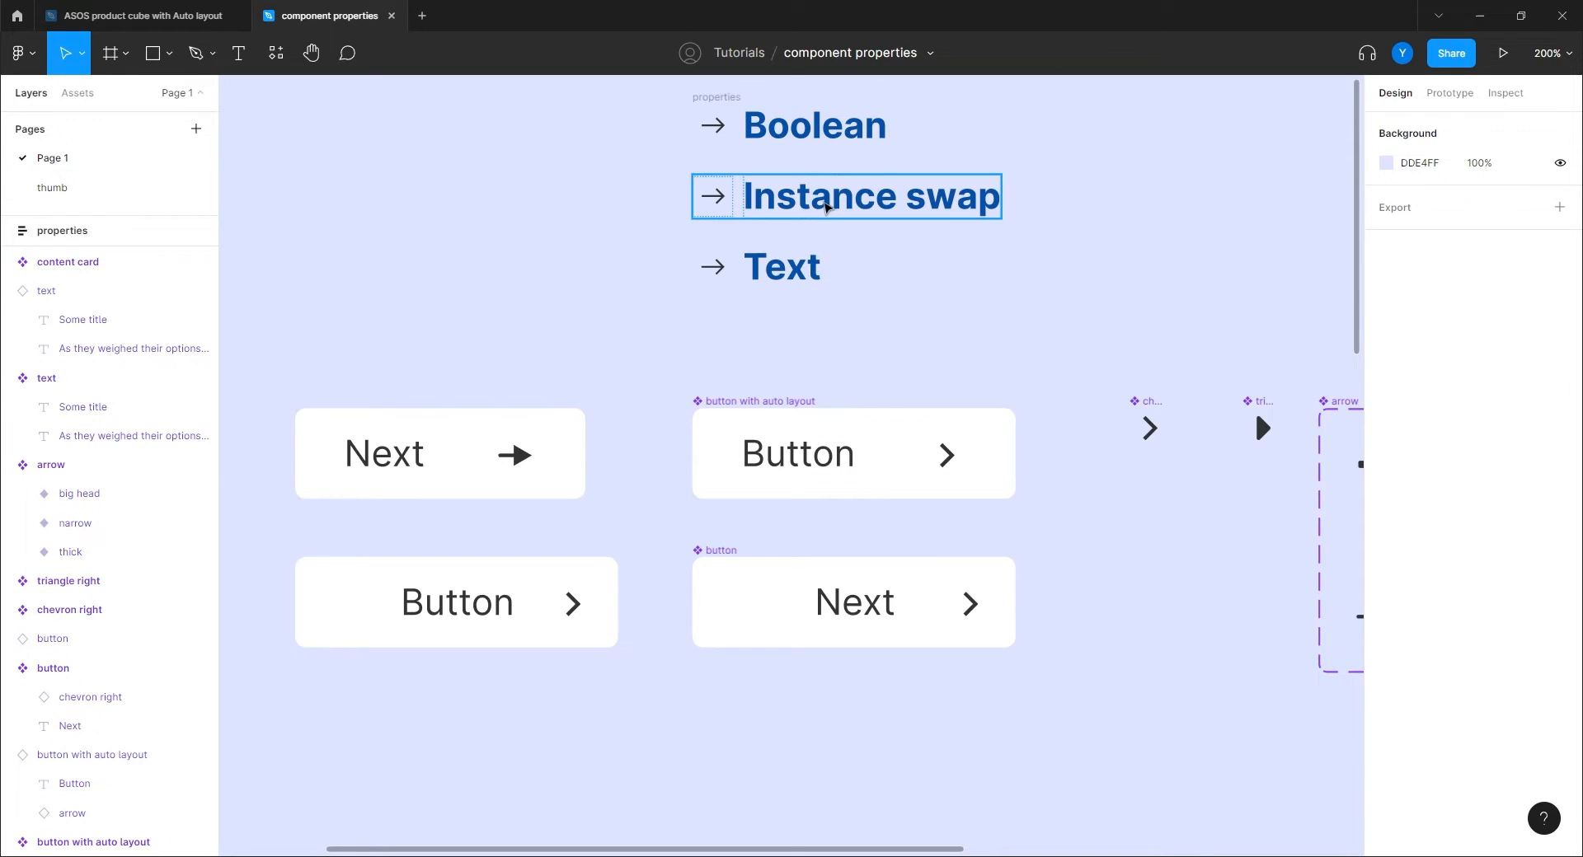
drag(750, 732, 745, 289)
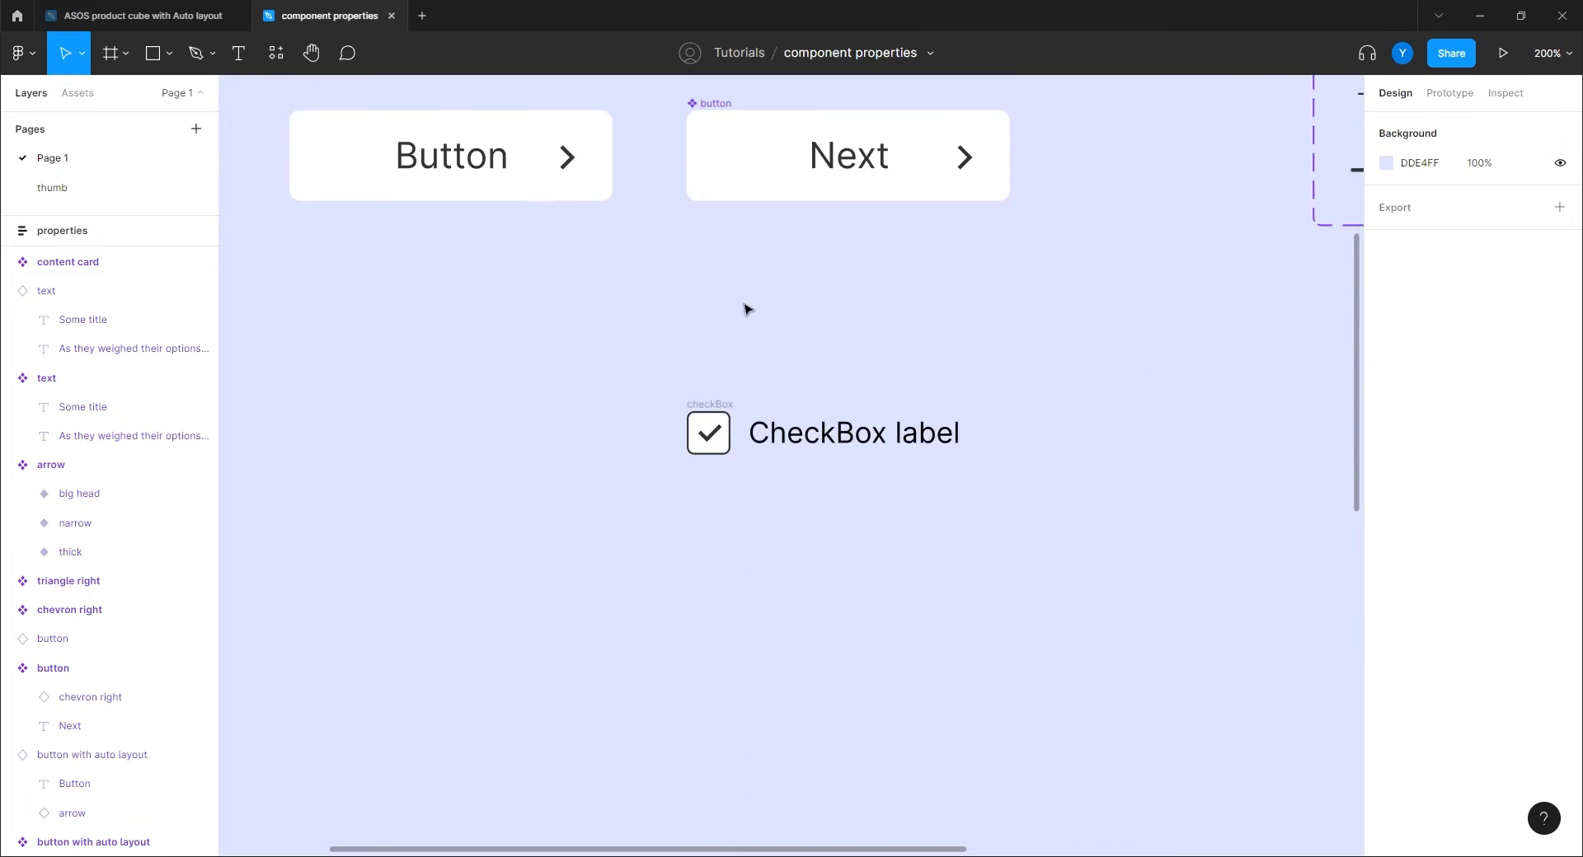
drag(699, 575, 700, 518)
Make the checkBox frame a component and select its CheckBox label text.
click(709, 373)
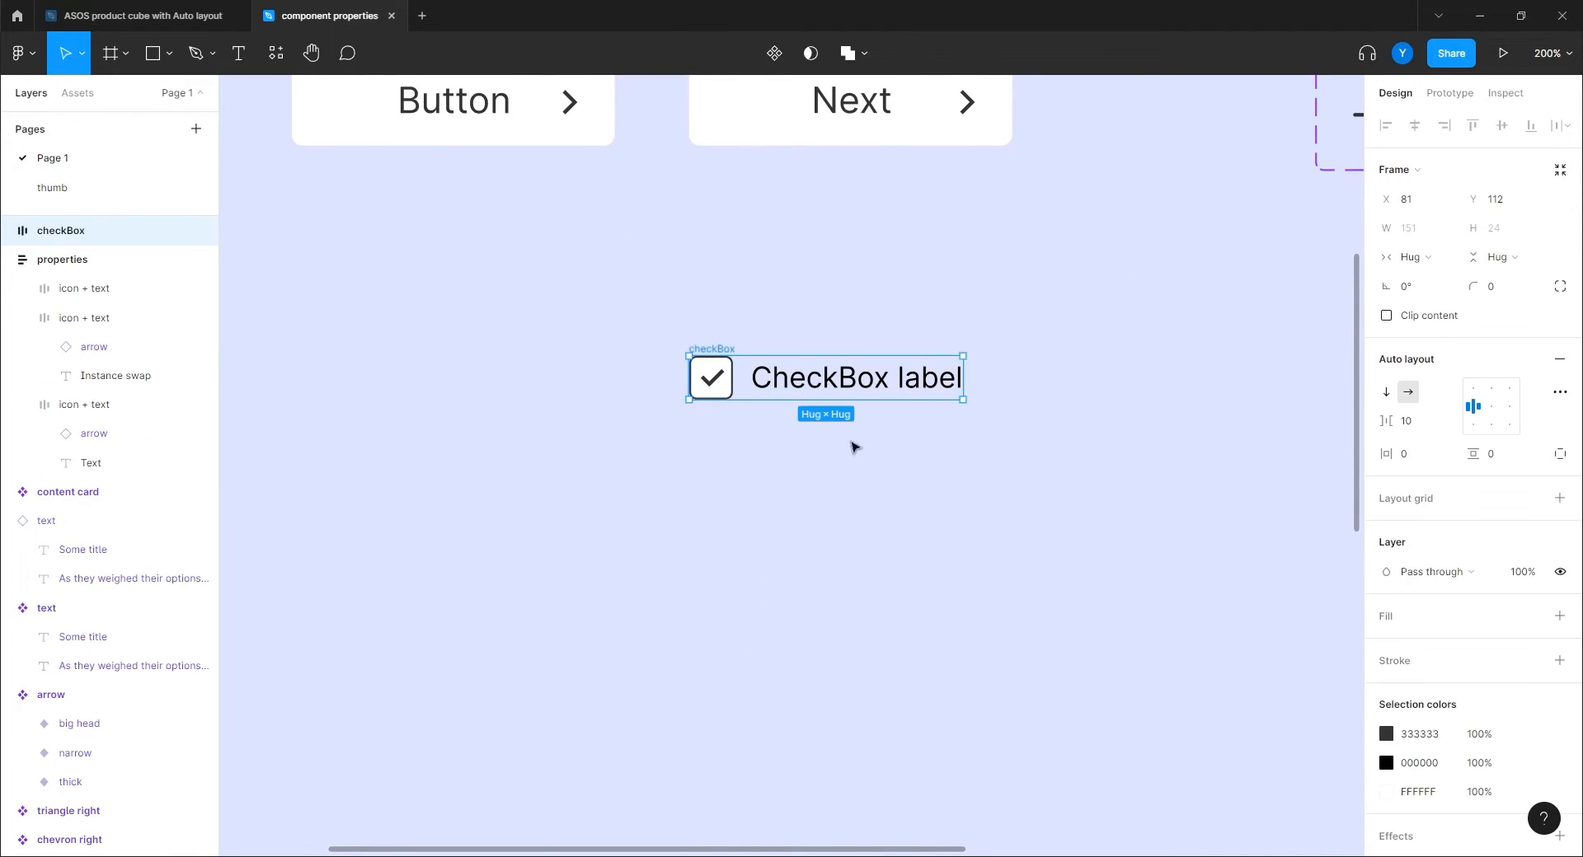
click(773, 53)
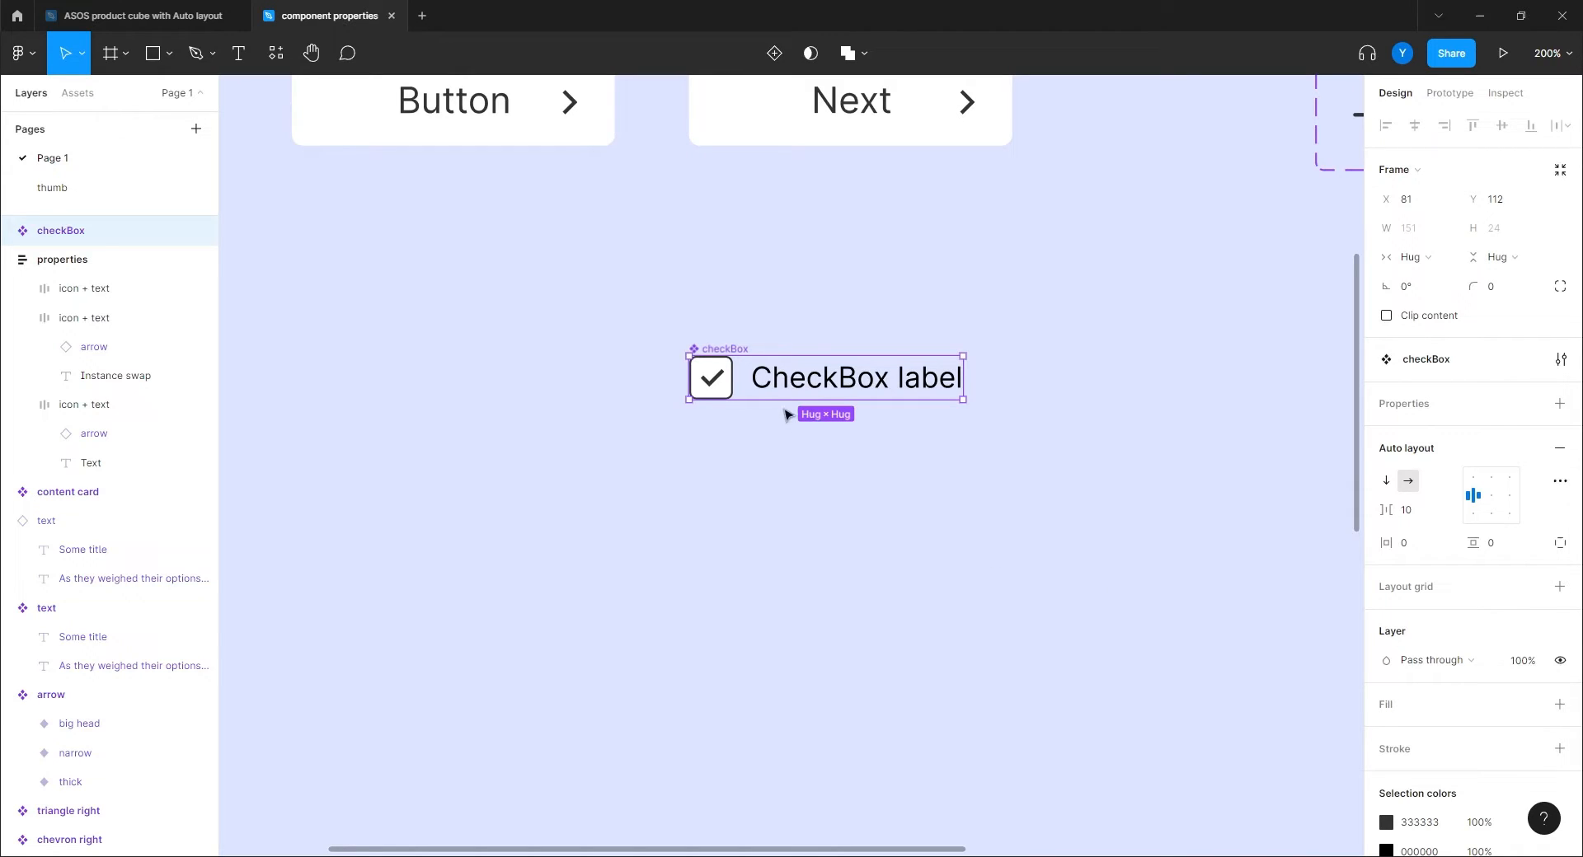
double_click(841, 381)
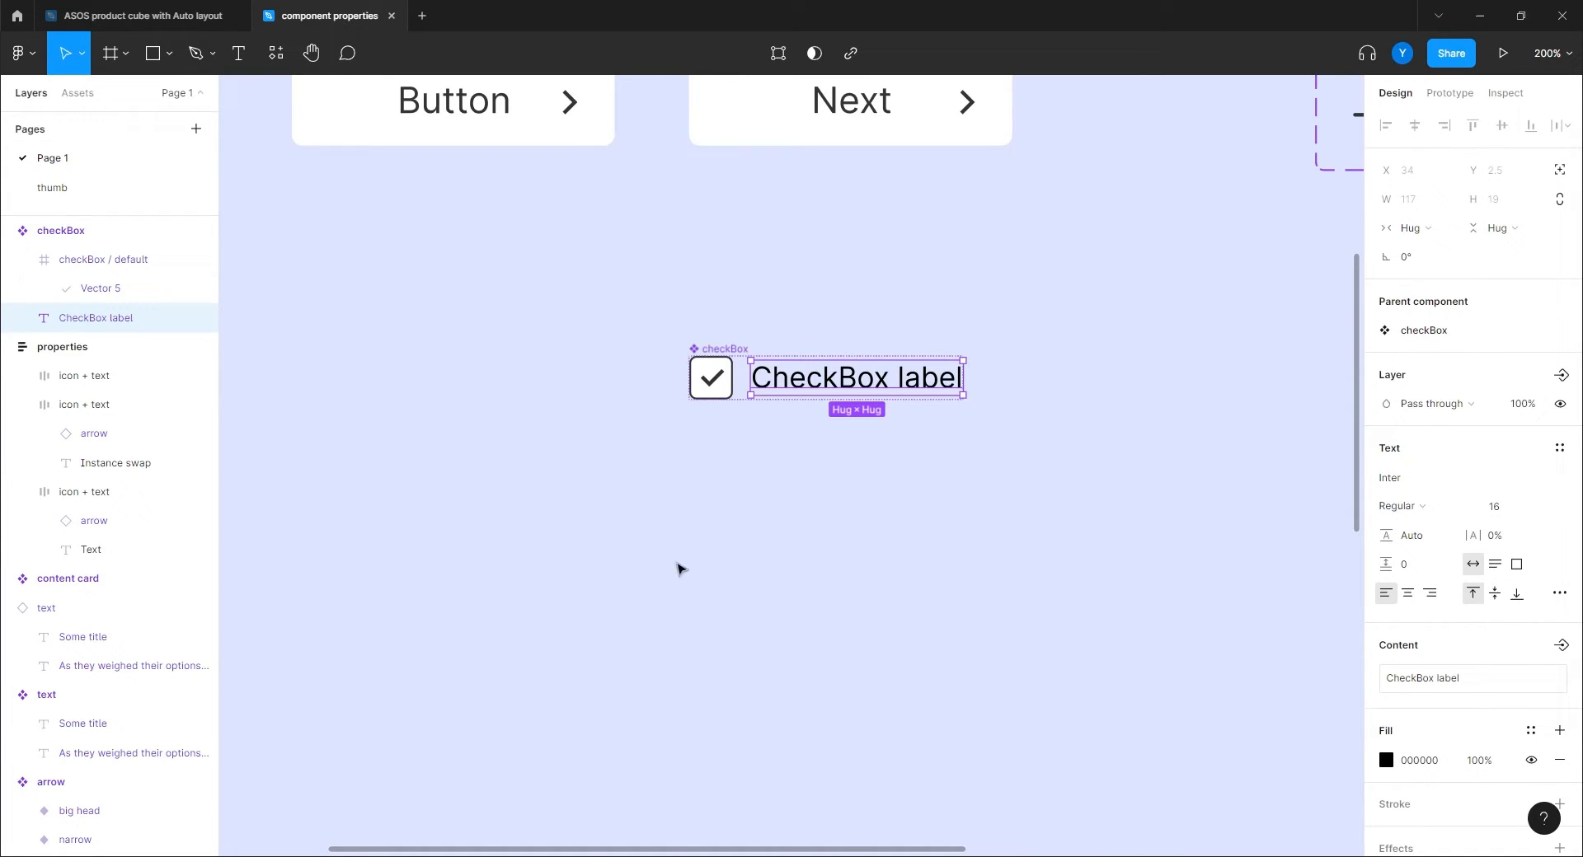
scroll(1448, 544, down, 2)
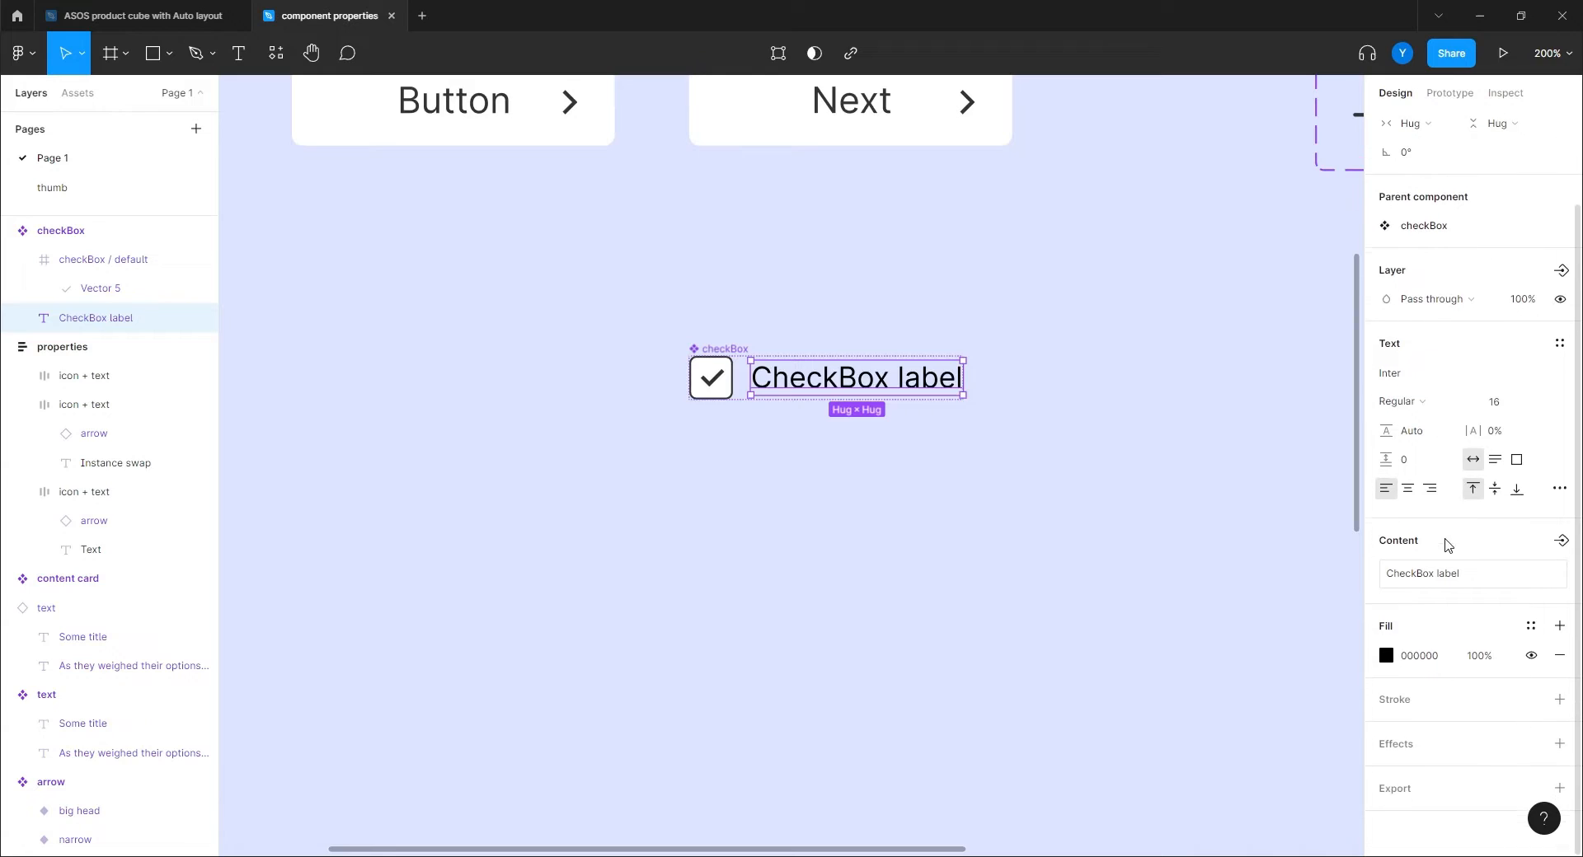
scroll(1447, 544, up, 2)
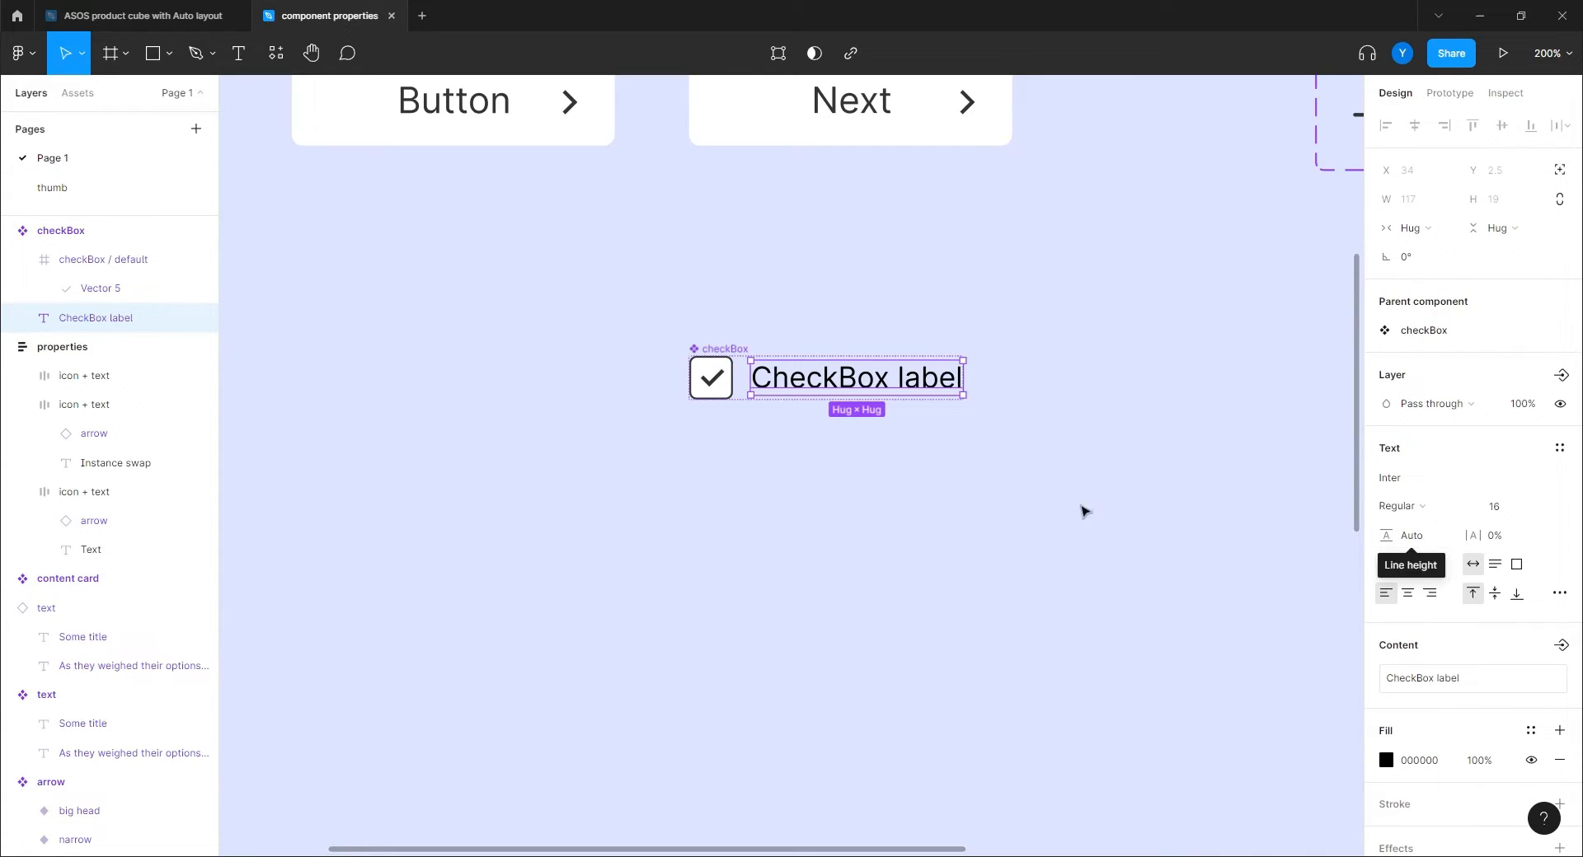
Bind the CheckBox label's visibility to a new 'Show CheckBox label' boolean property.
click(261, 360)
click(831, 365)
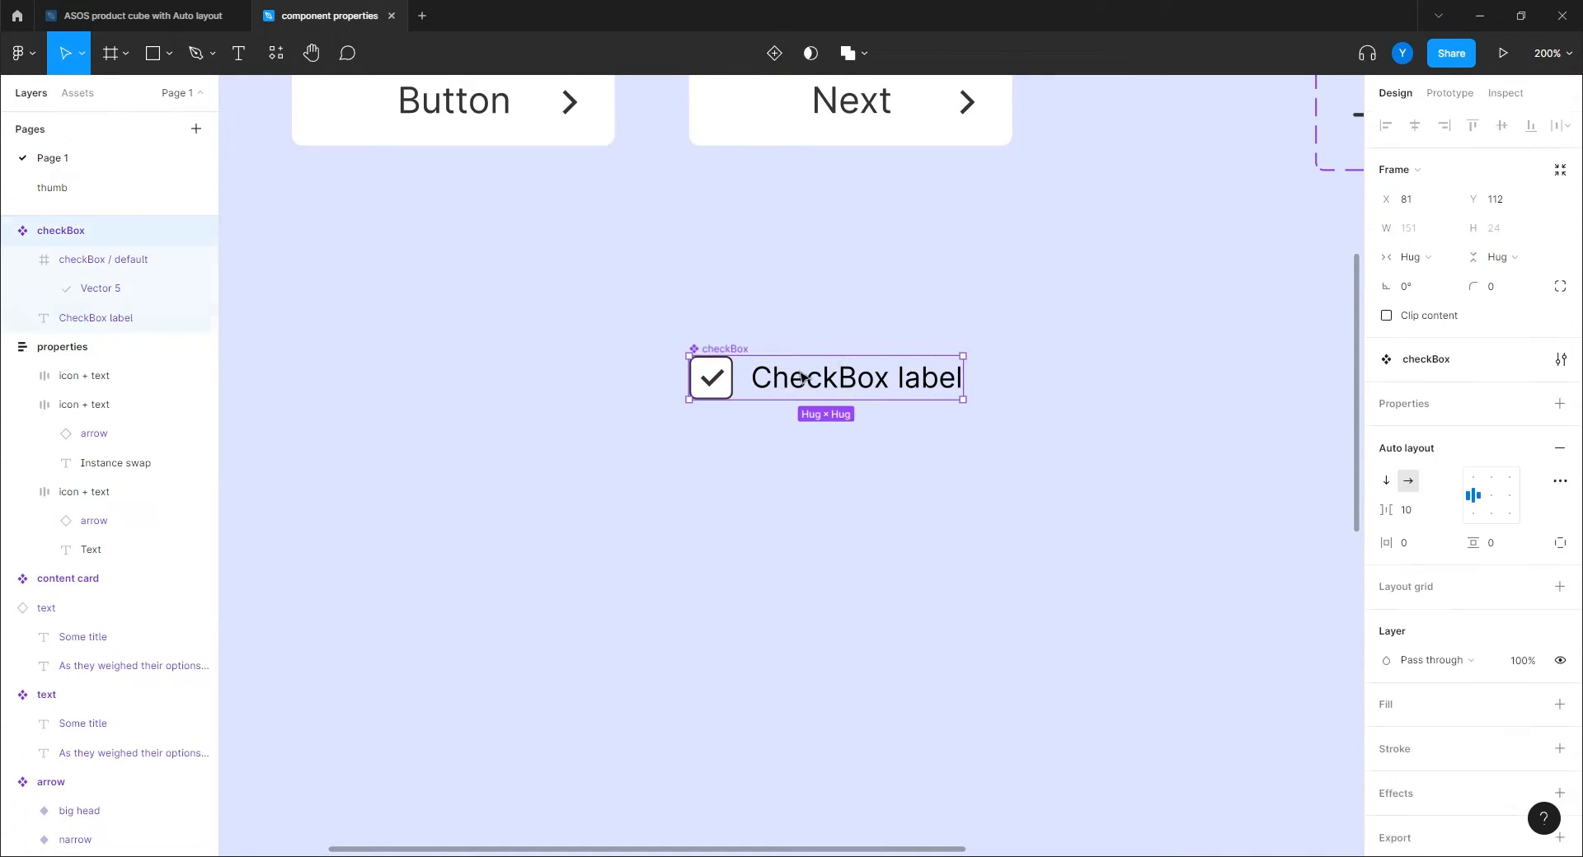
click(828, 371)
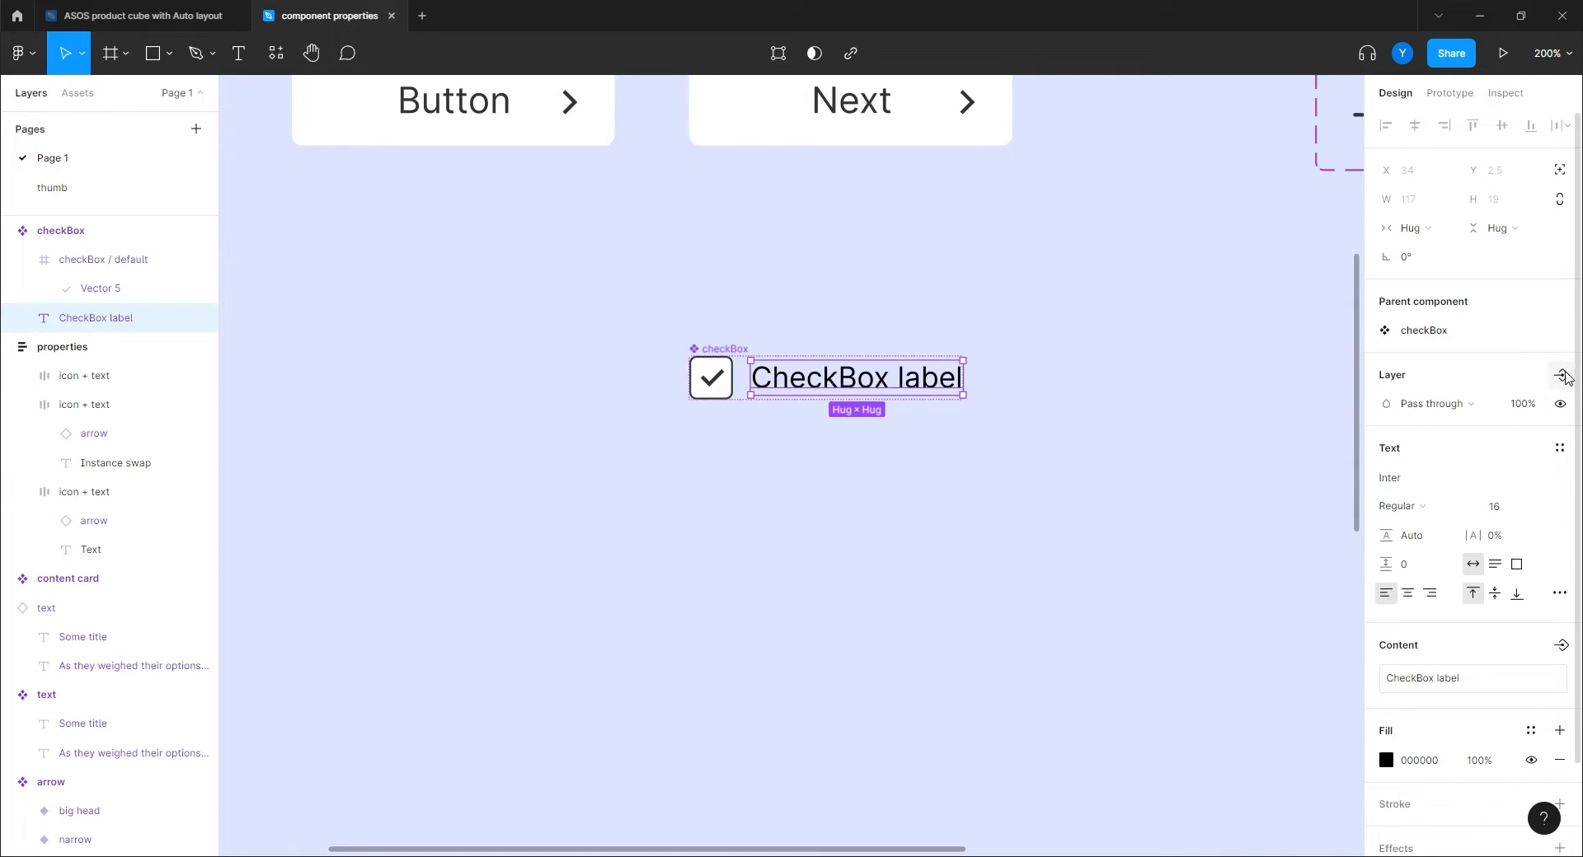
click(1562, 376)
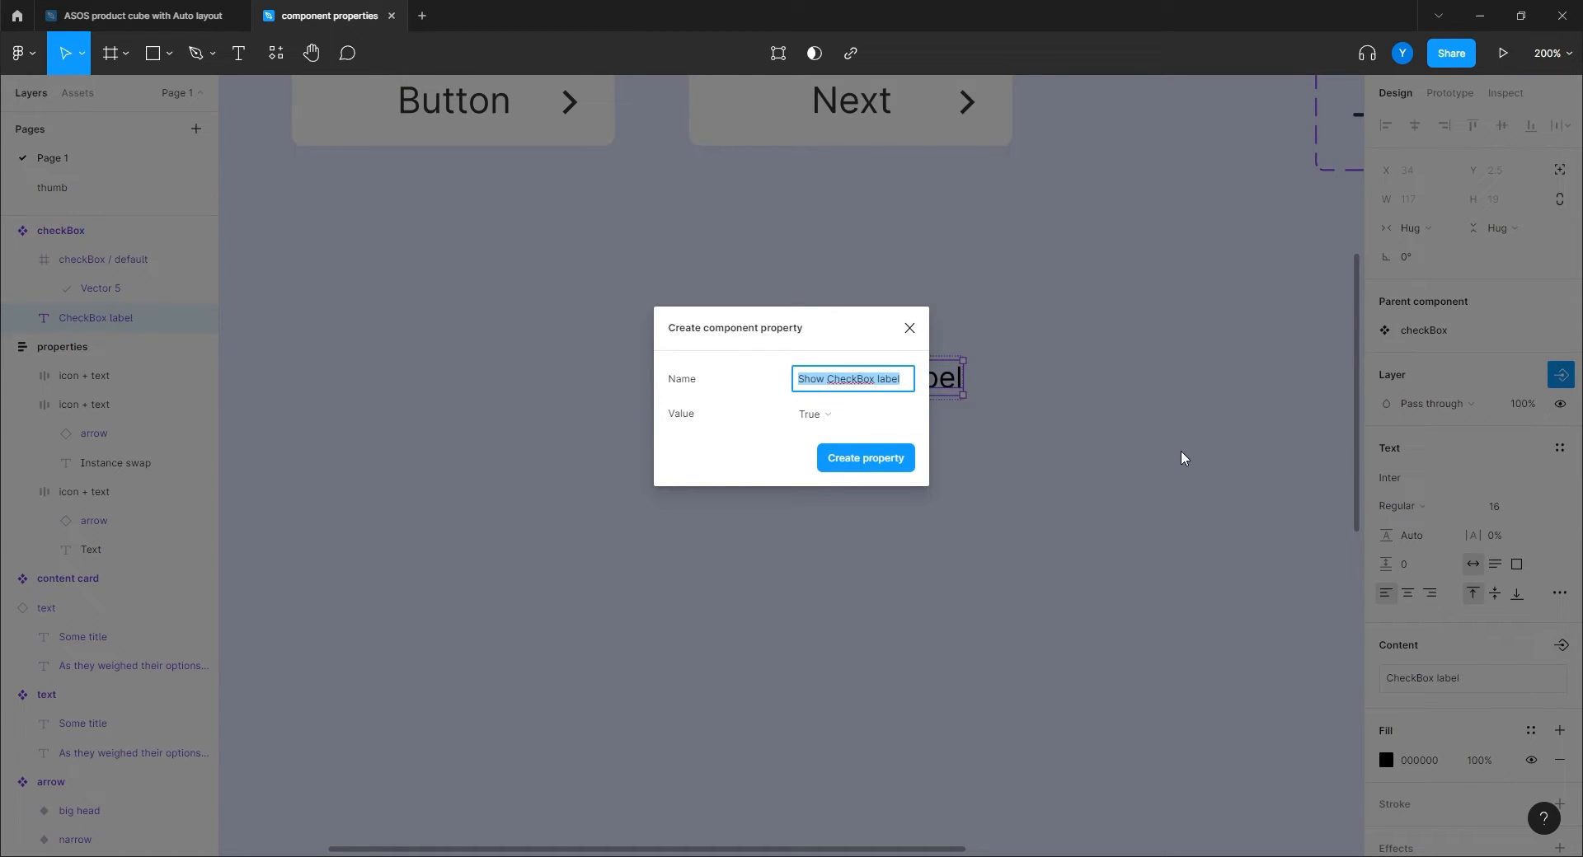
click(860, 463)
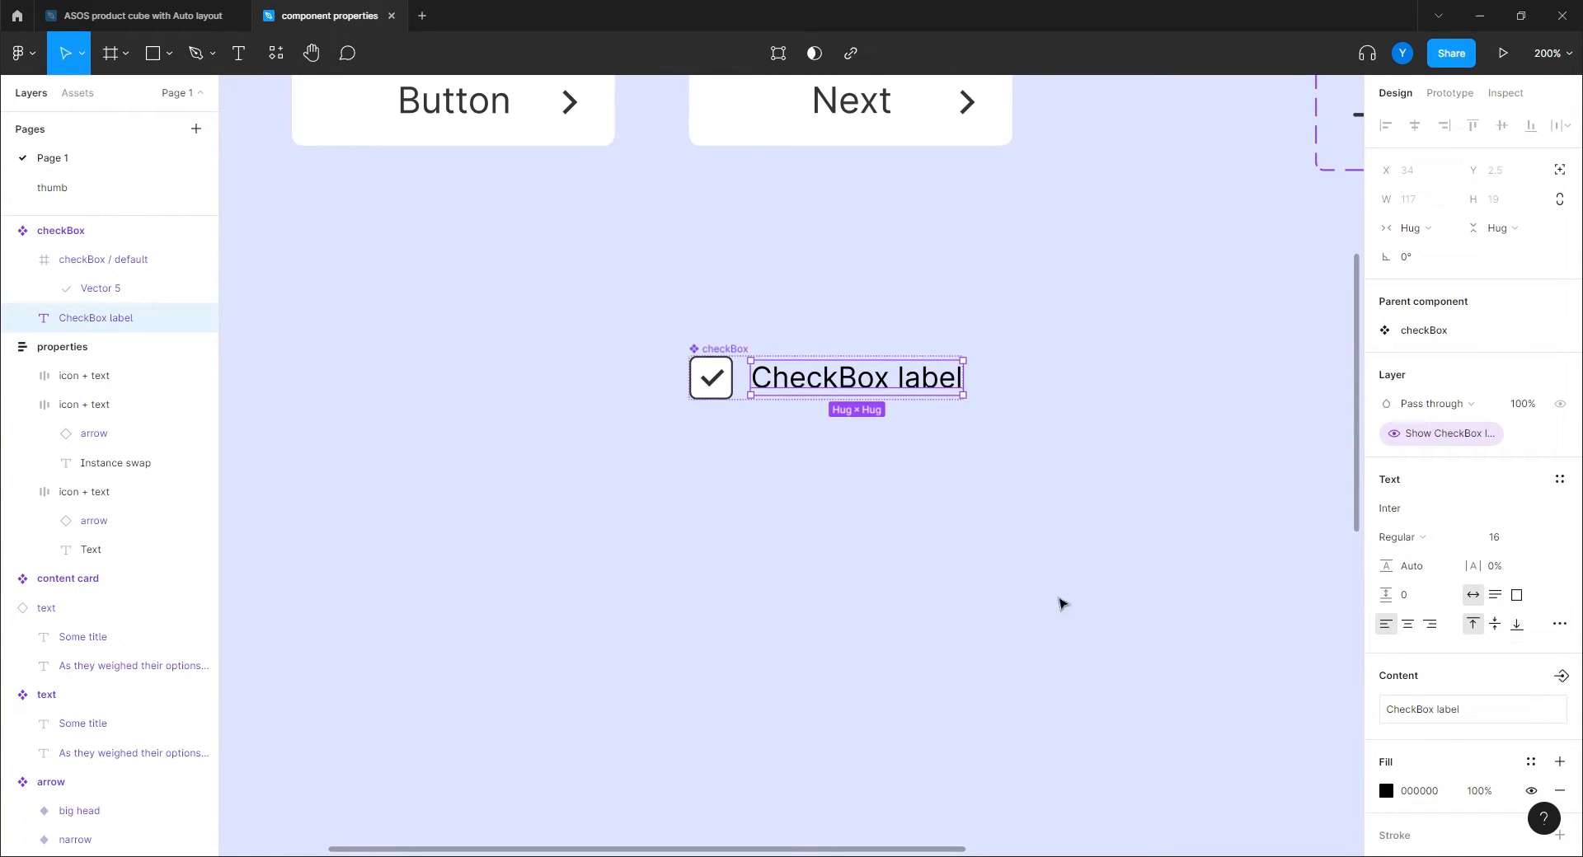
click(710, 350)
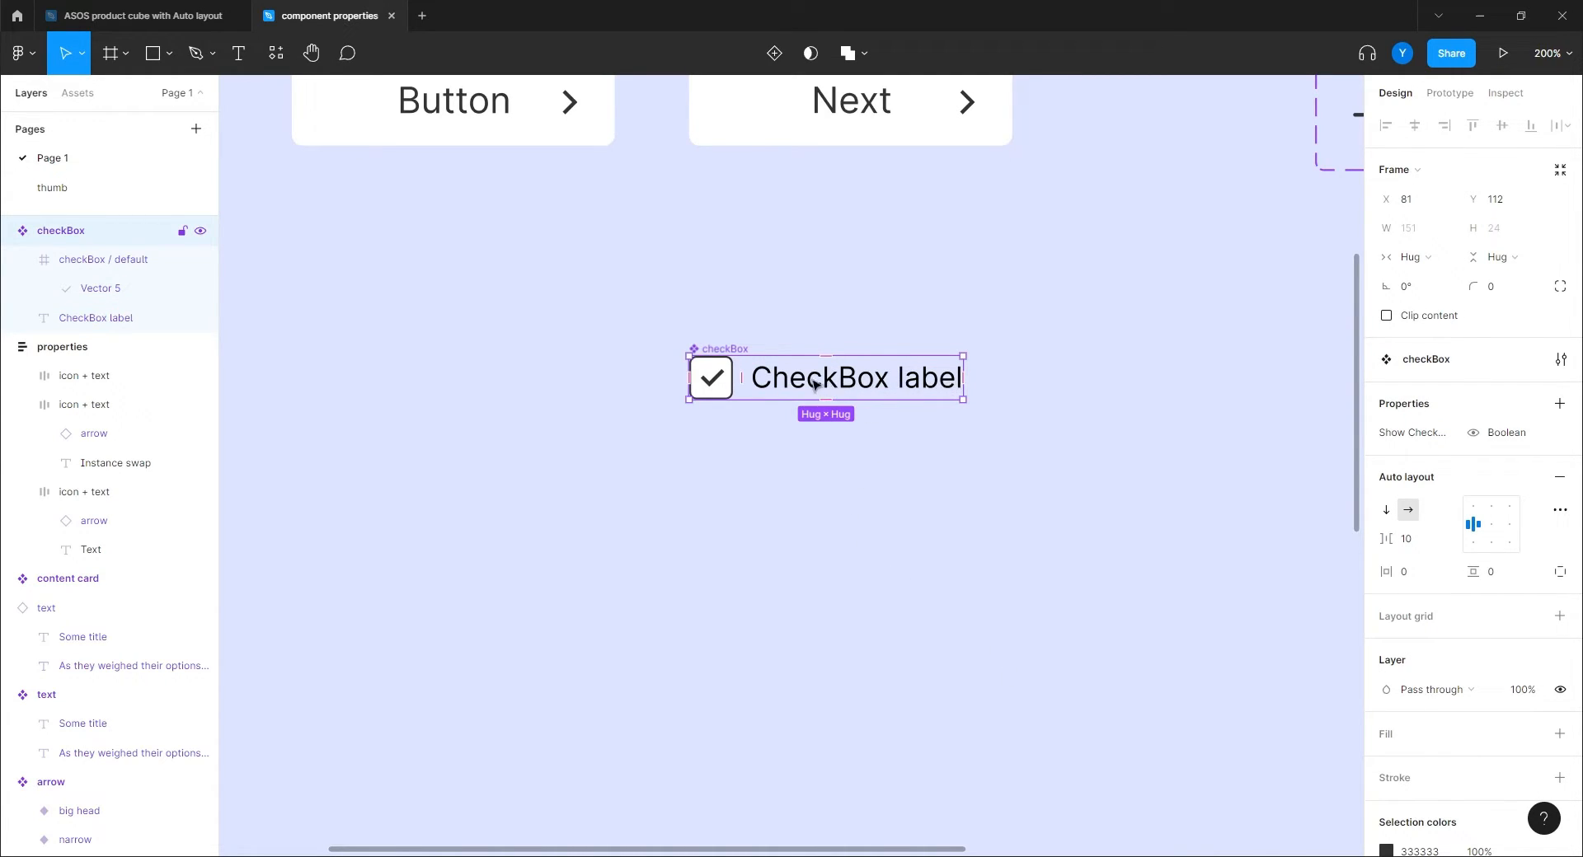
Rename the Vector 5 tick layer to 'checkMark'.
double_click(715, 382)
double_click(712, 383)
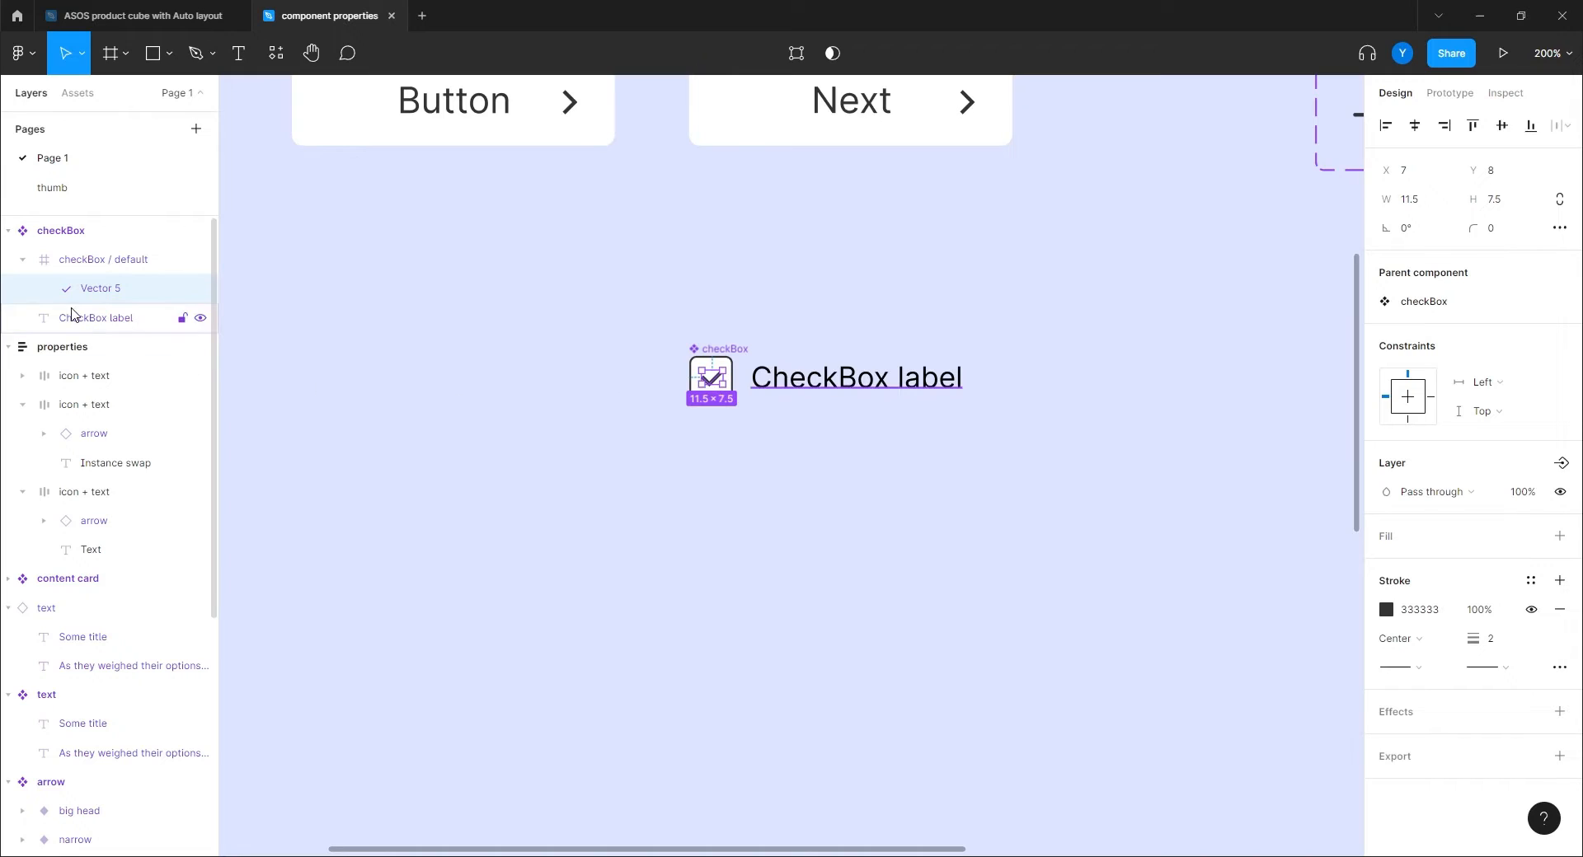
double_click(99, 288)
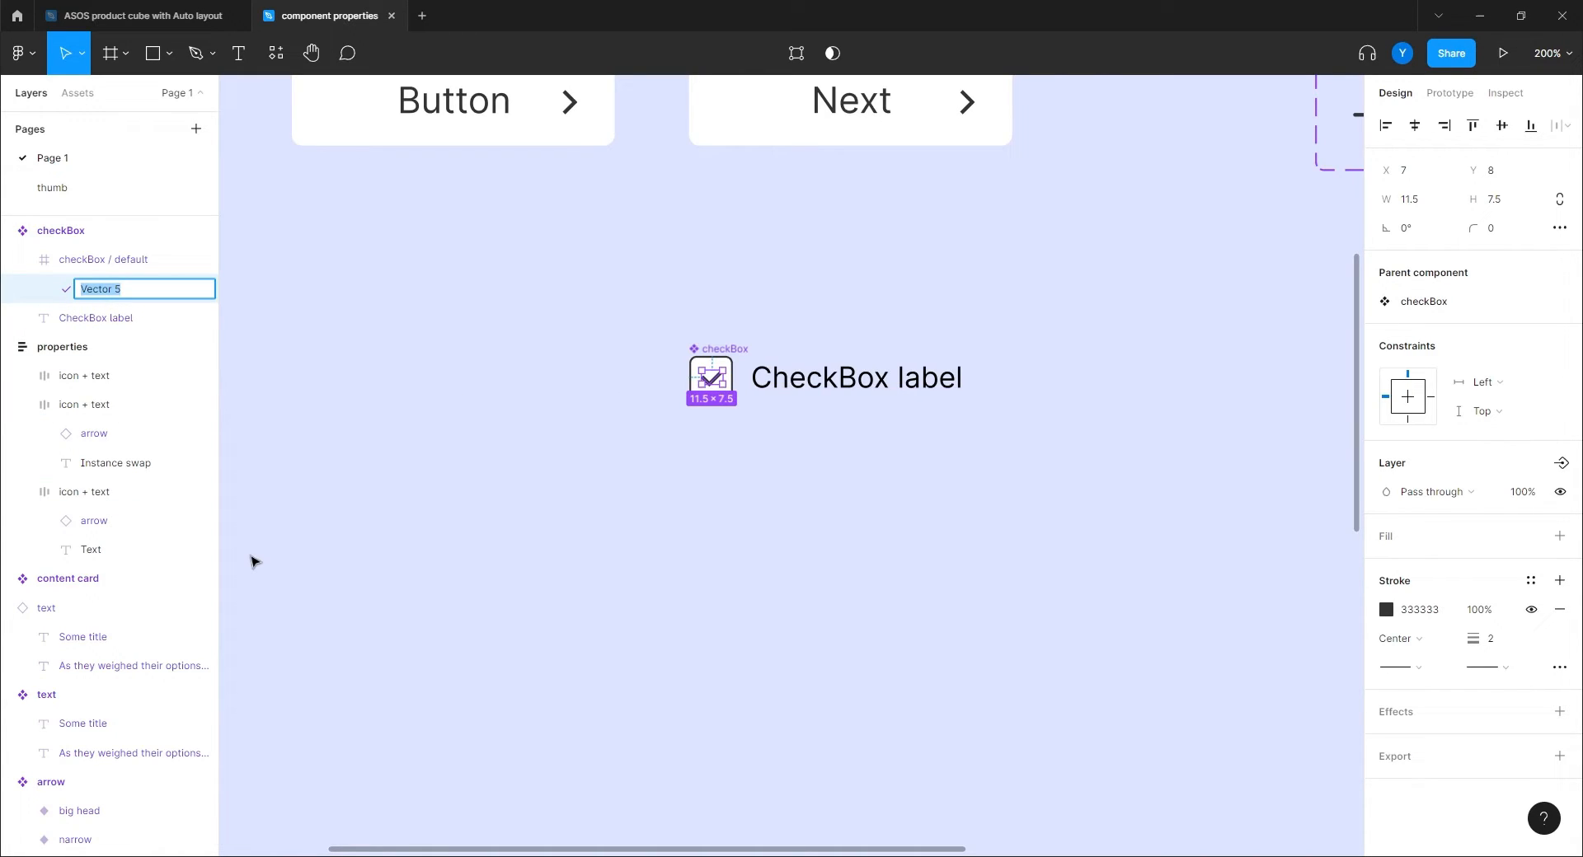
text(checkMark)
key(Return)
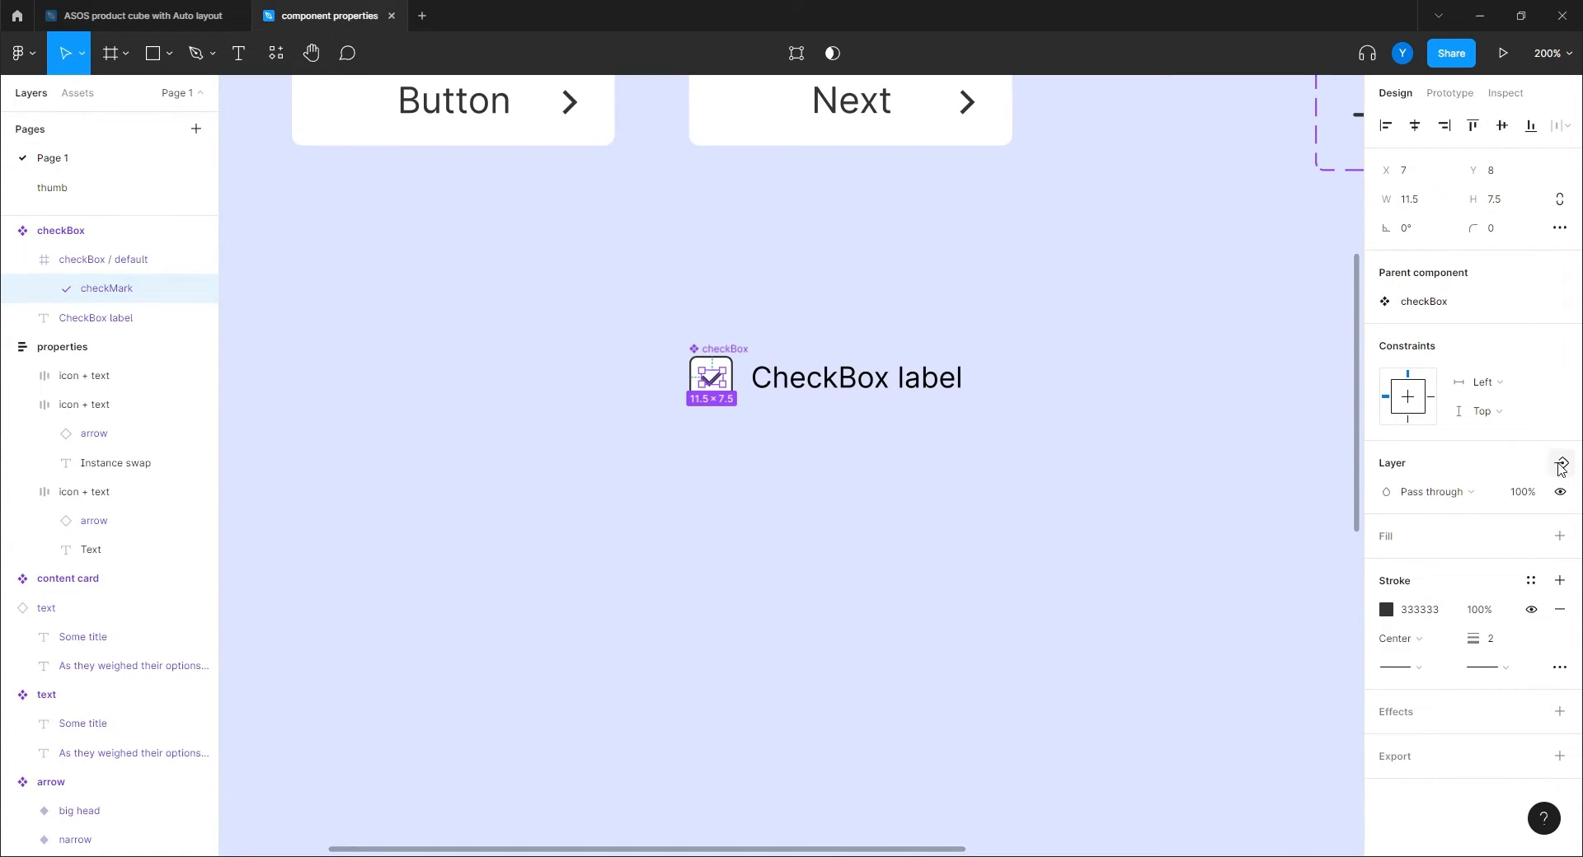
Bind the checkMark layer's visibility to a new 'Show checkMark' boolean property.
click(1561, 465)
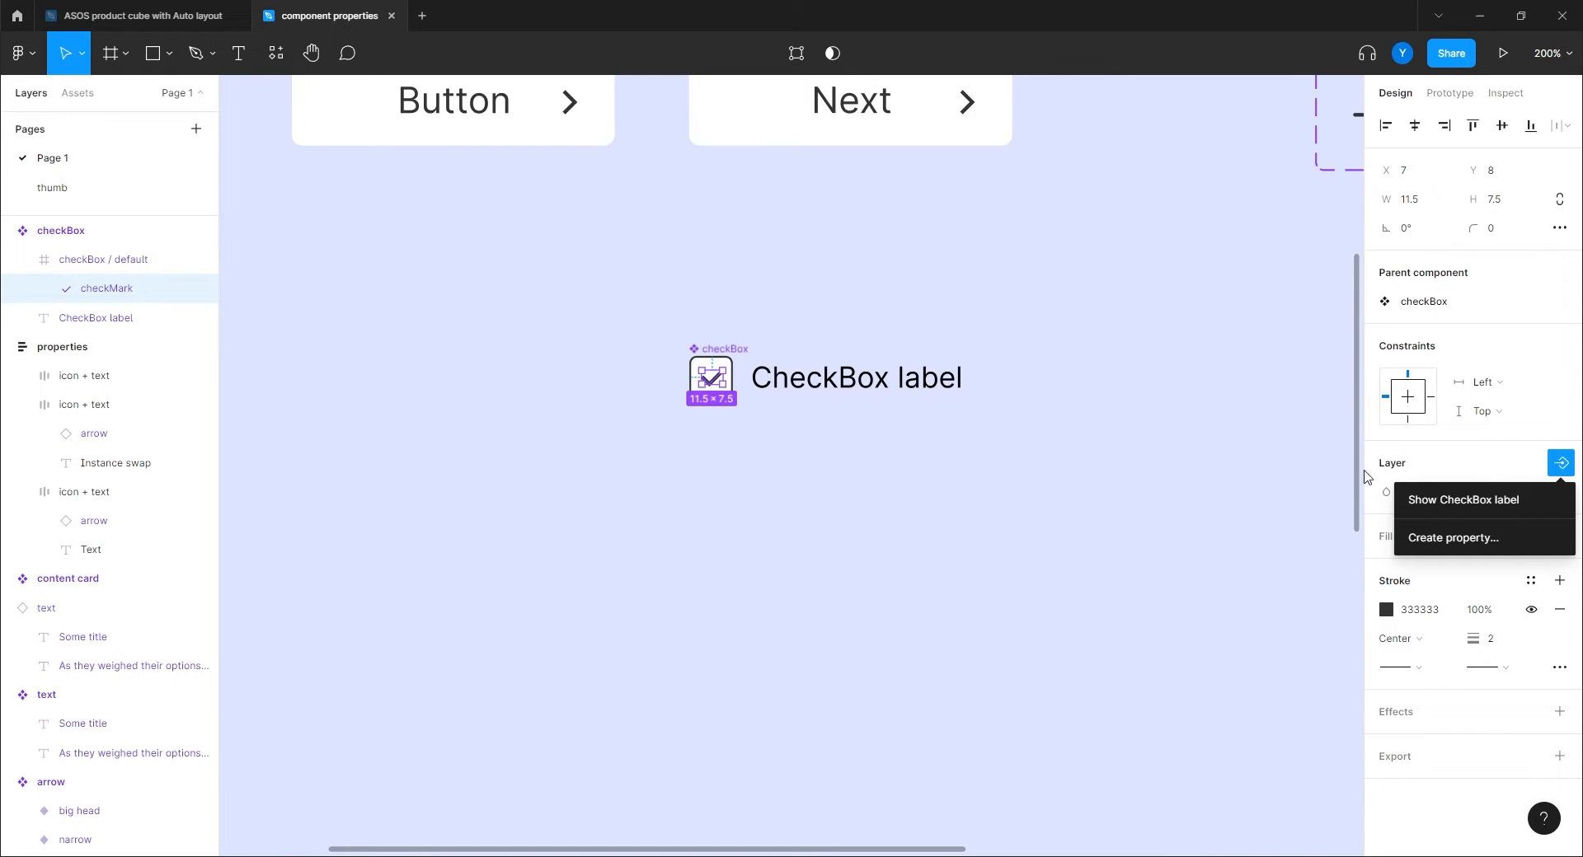
click(1447, 538)
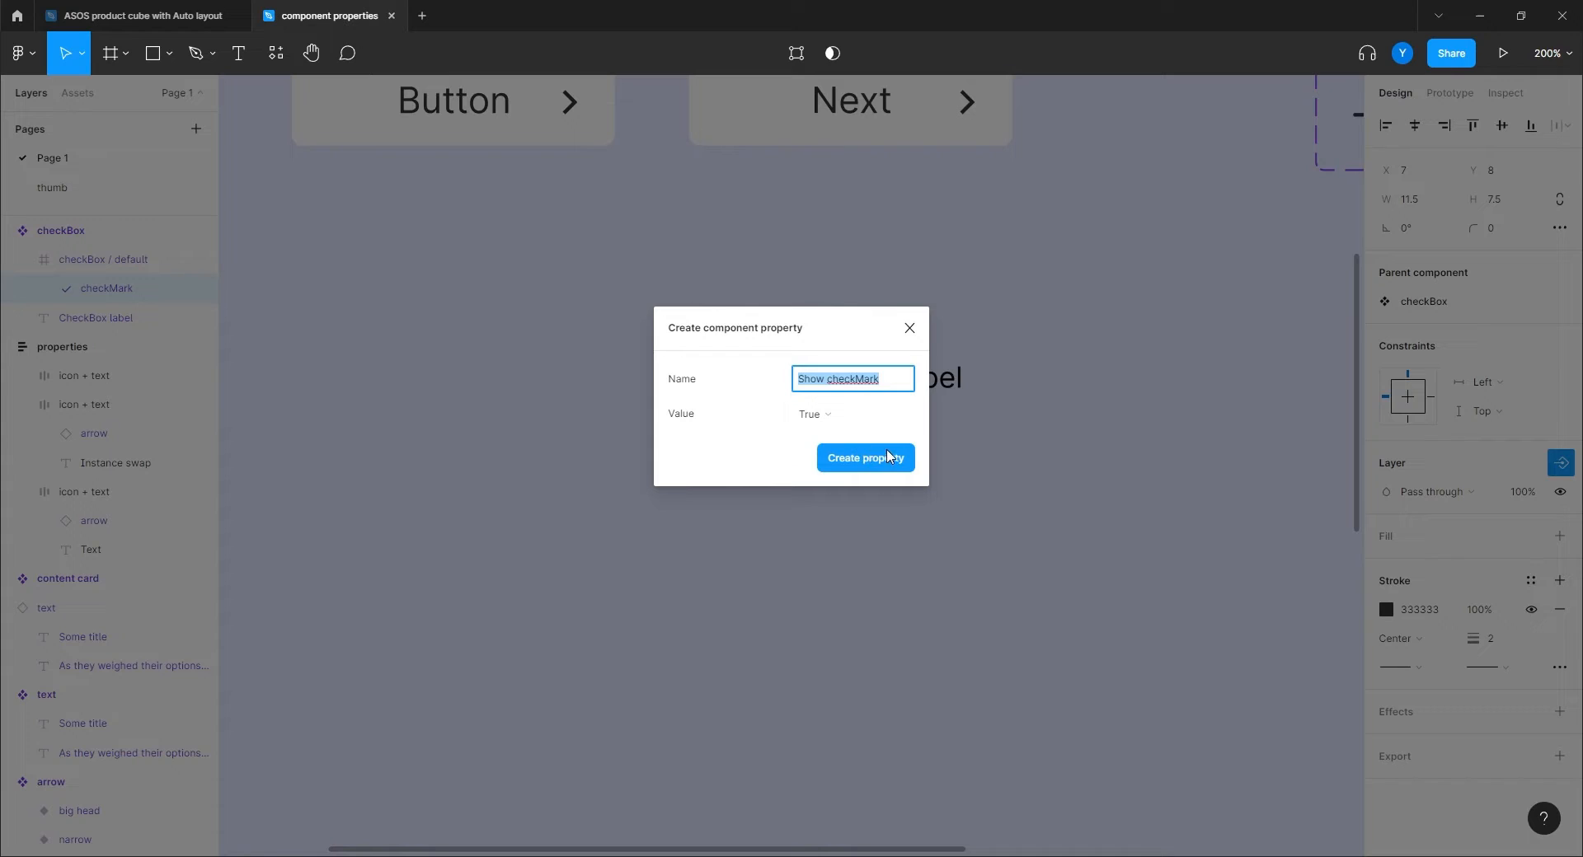
click(865, 457)
click(736, 540)
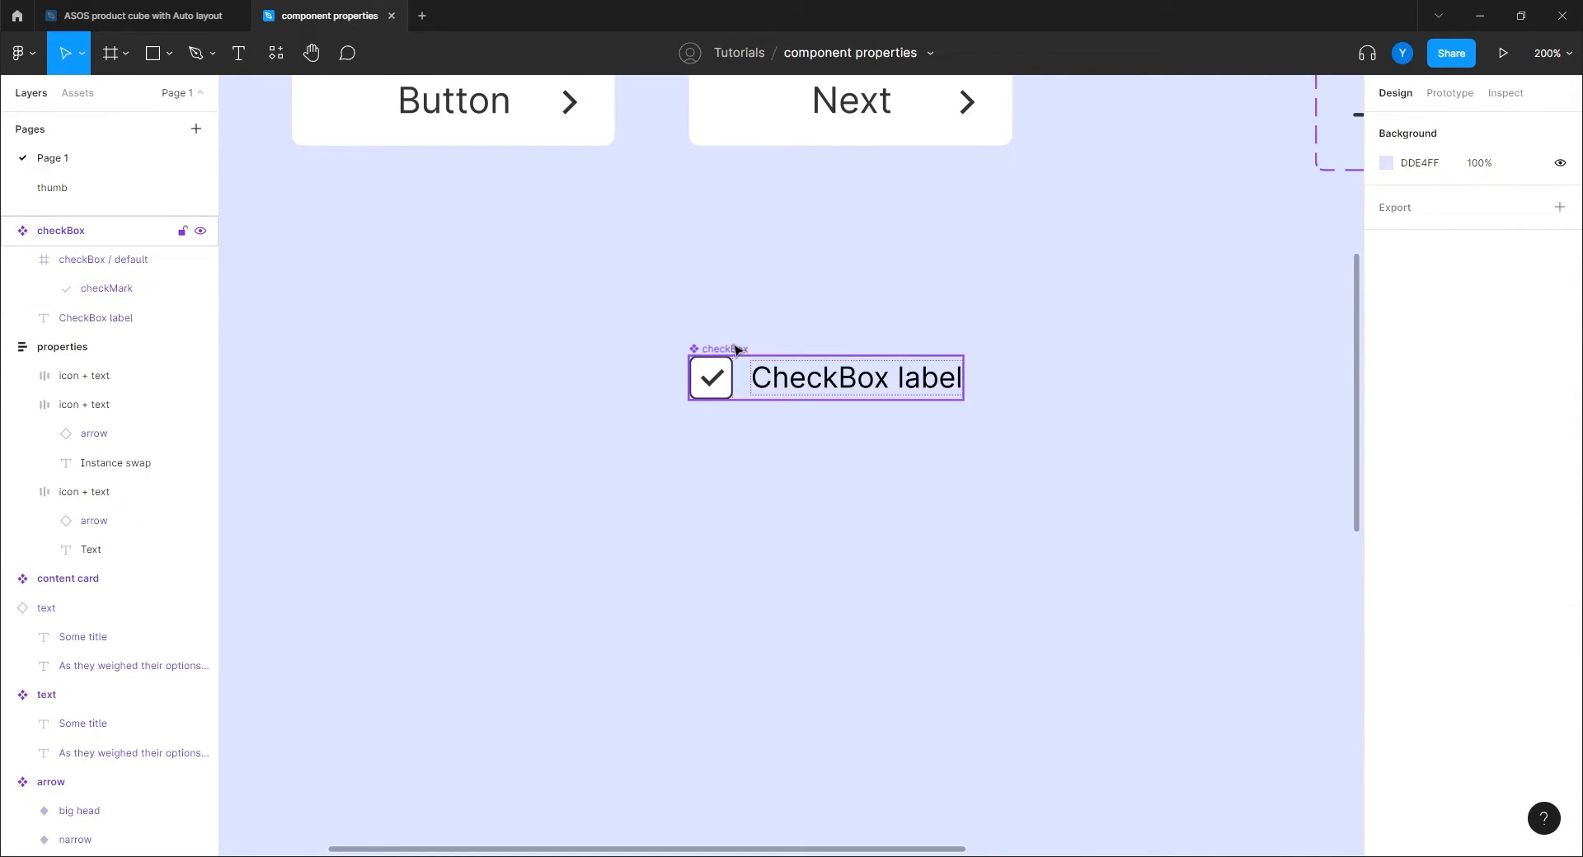
Place a checkbox instance below the component with its label and checkmark hidden.
drag(736, 350, 736, 524)
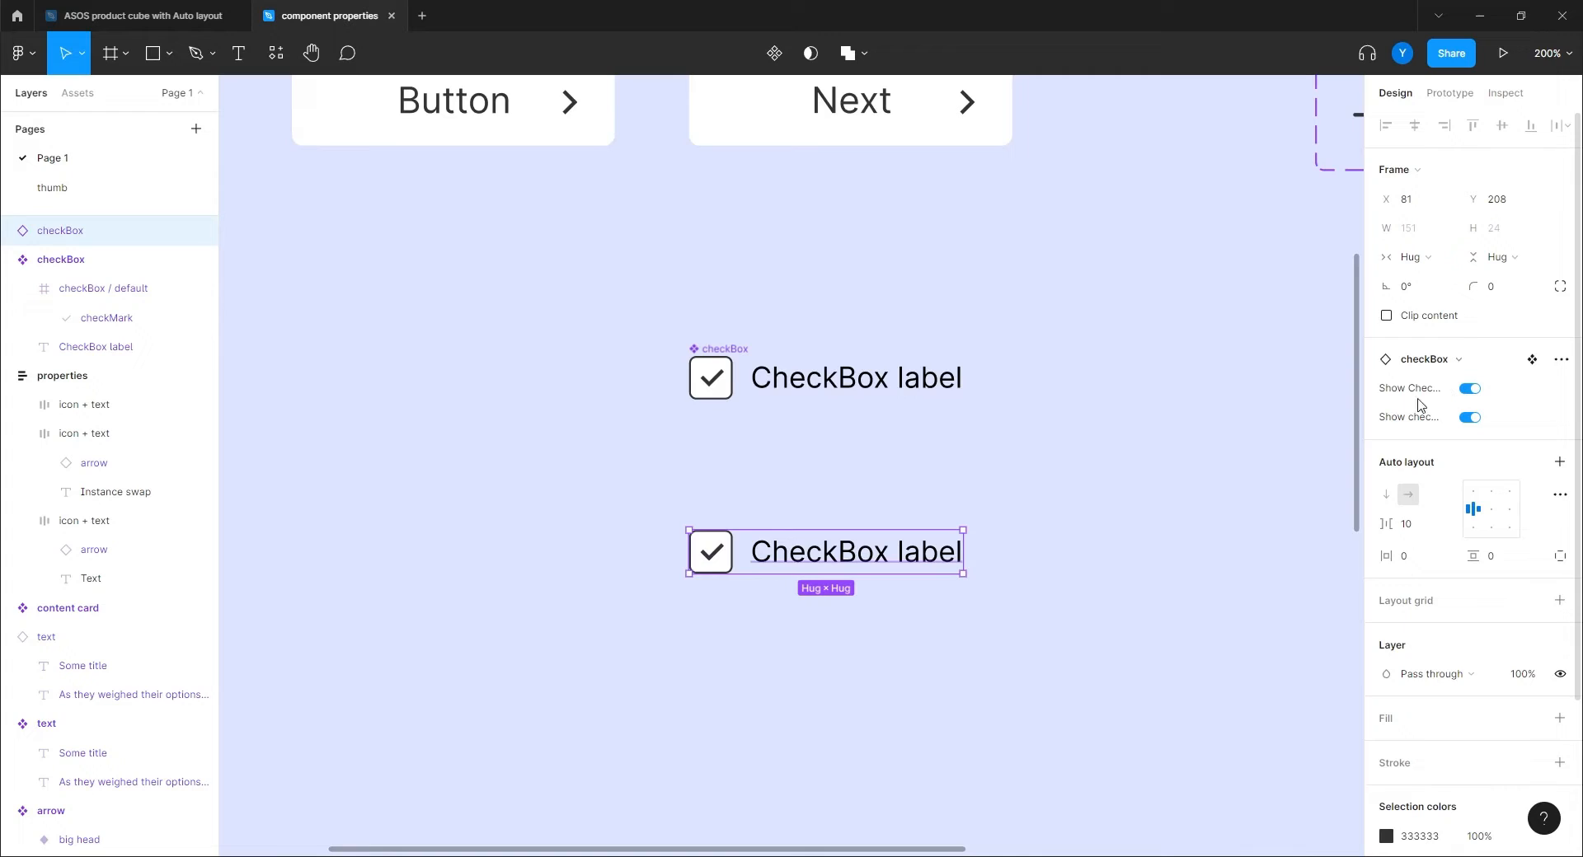
click(1469, 389)
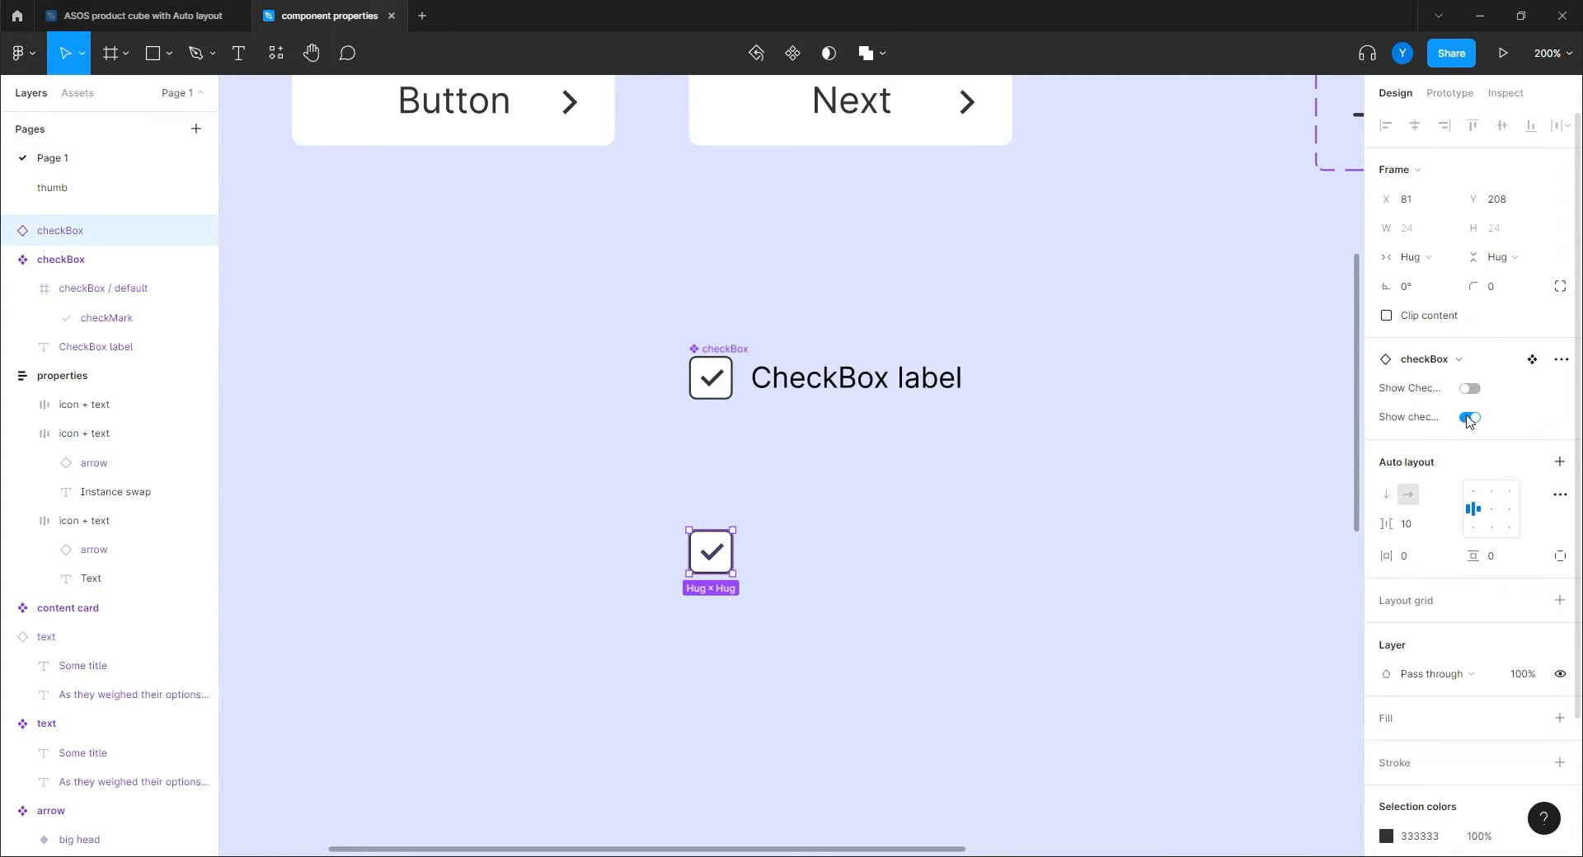
click(1468, 418)
click(578, 493)
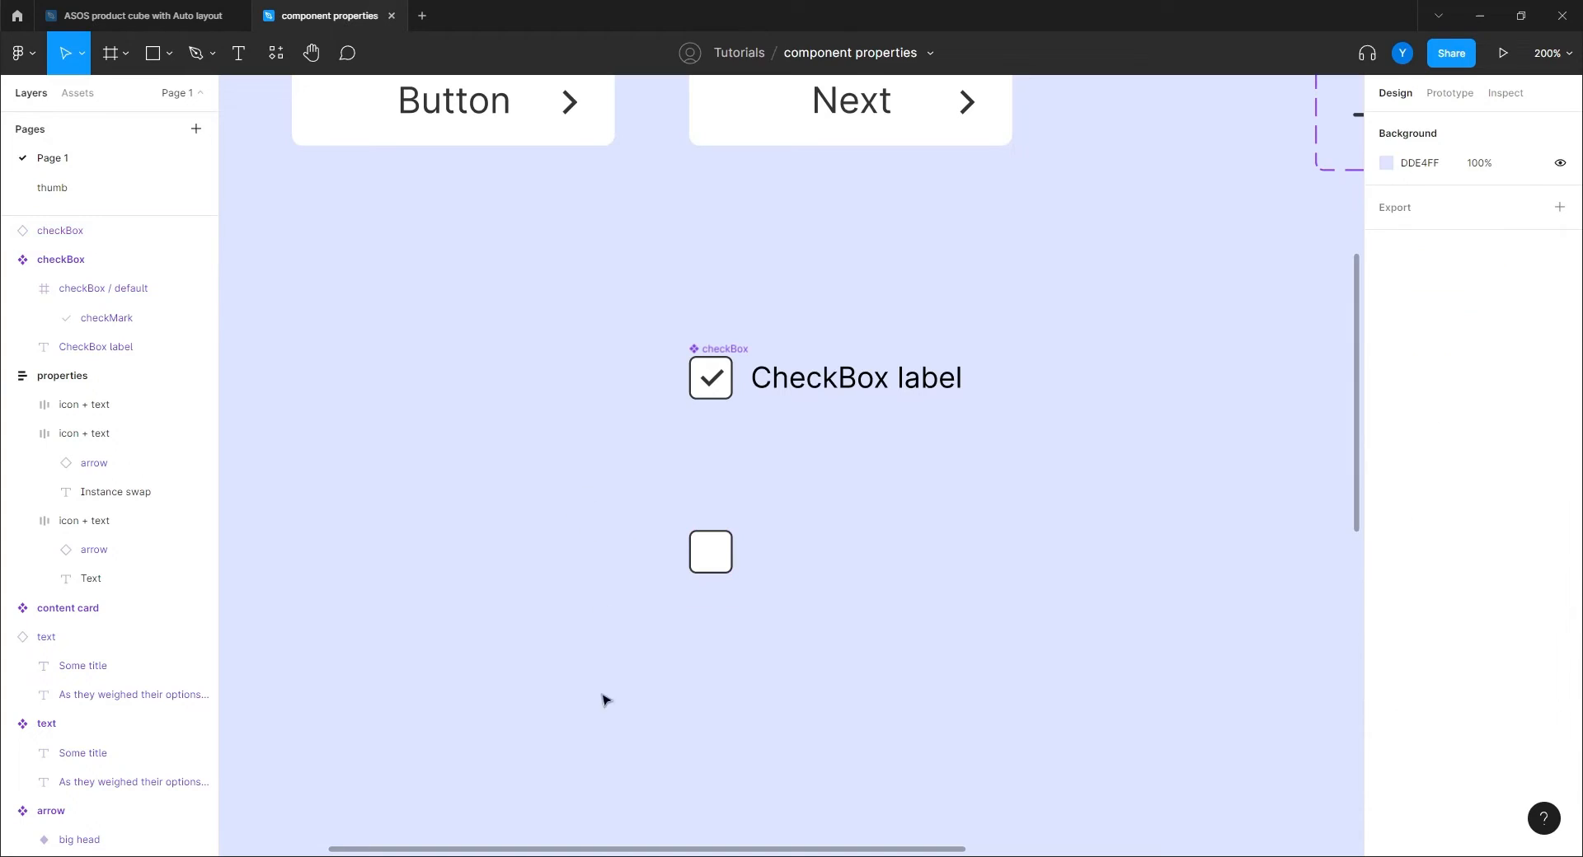
Copy the empty box further down and show its label, keeping the checkmark hidden.
click(709, 551)
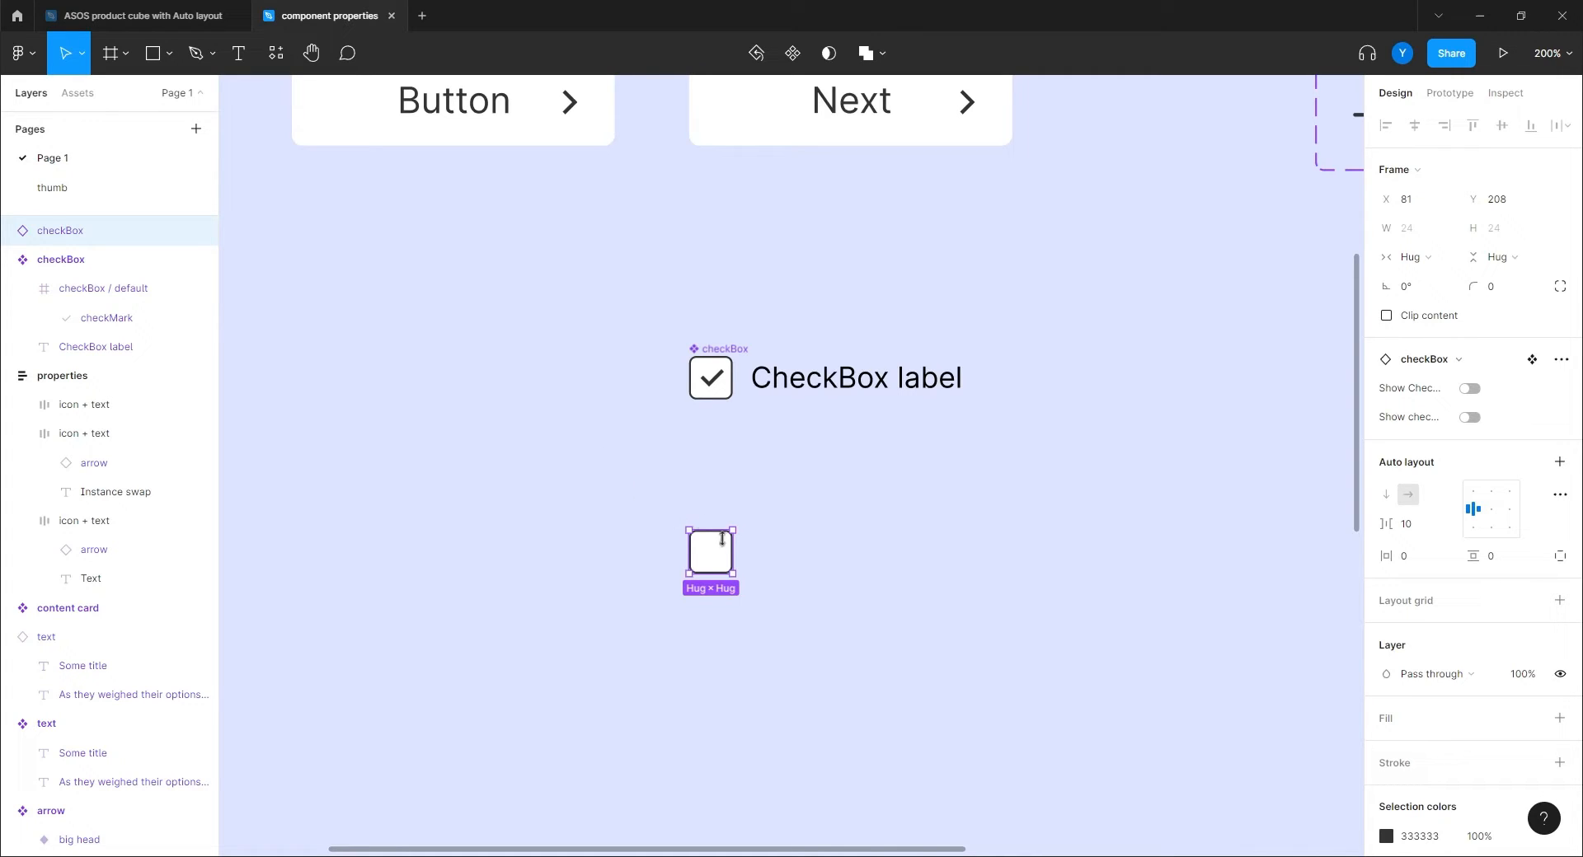
drag(714, 553, 711, 655)
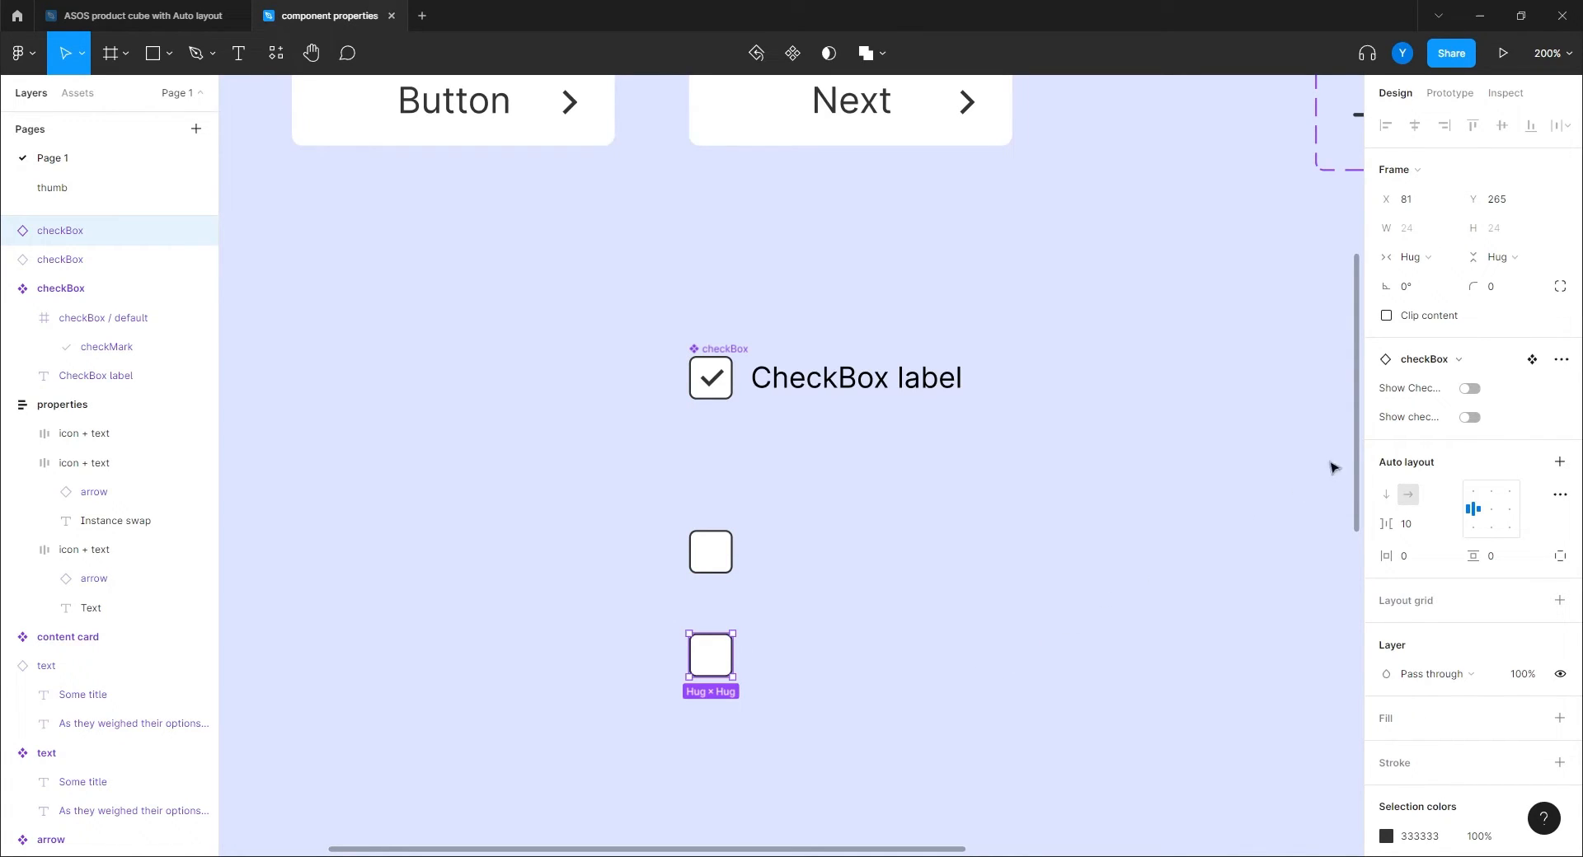
click(1469, 389)
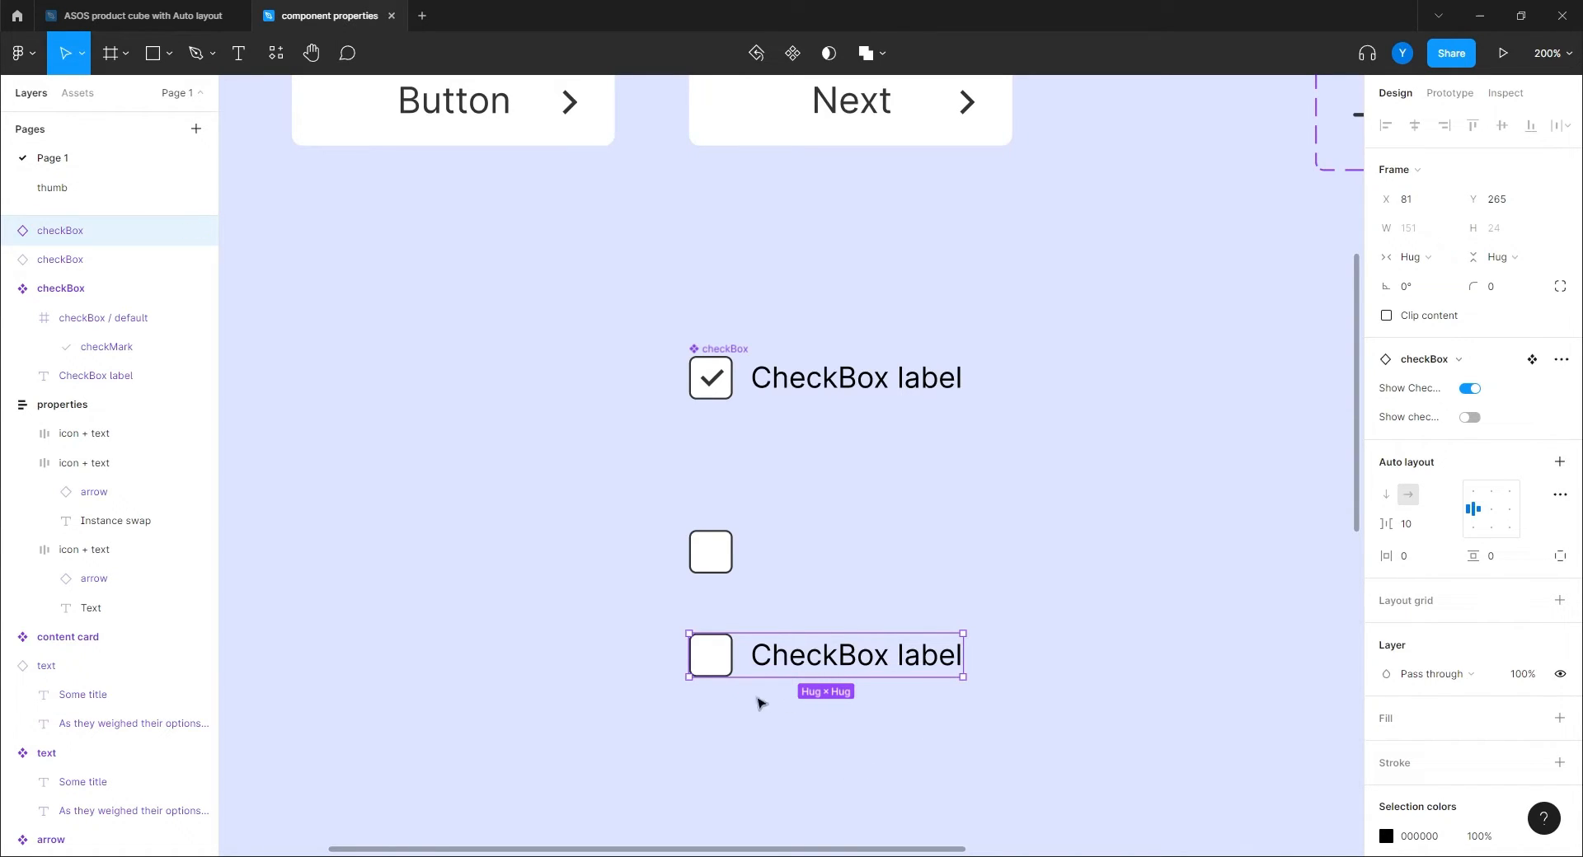
click(514, 593)
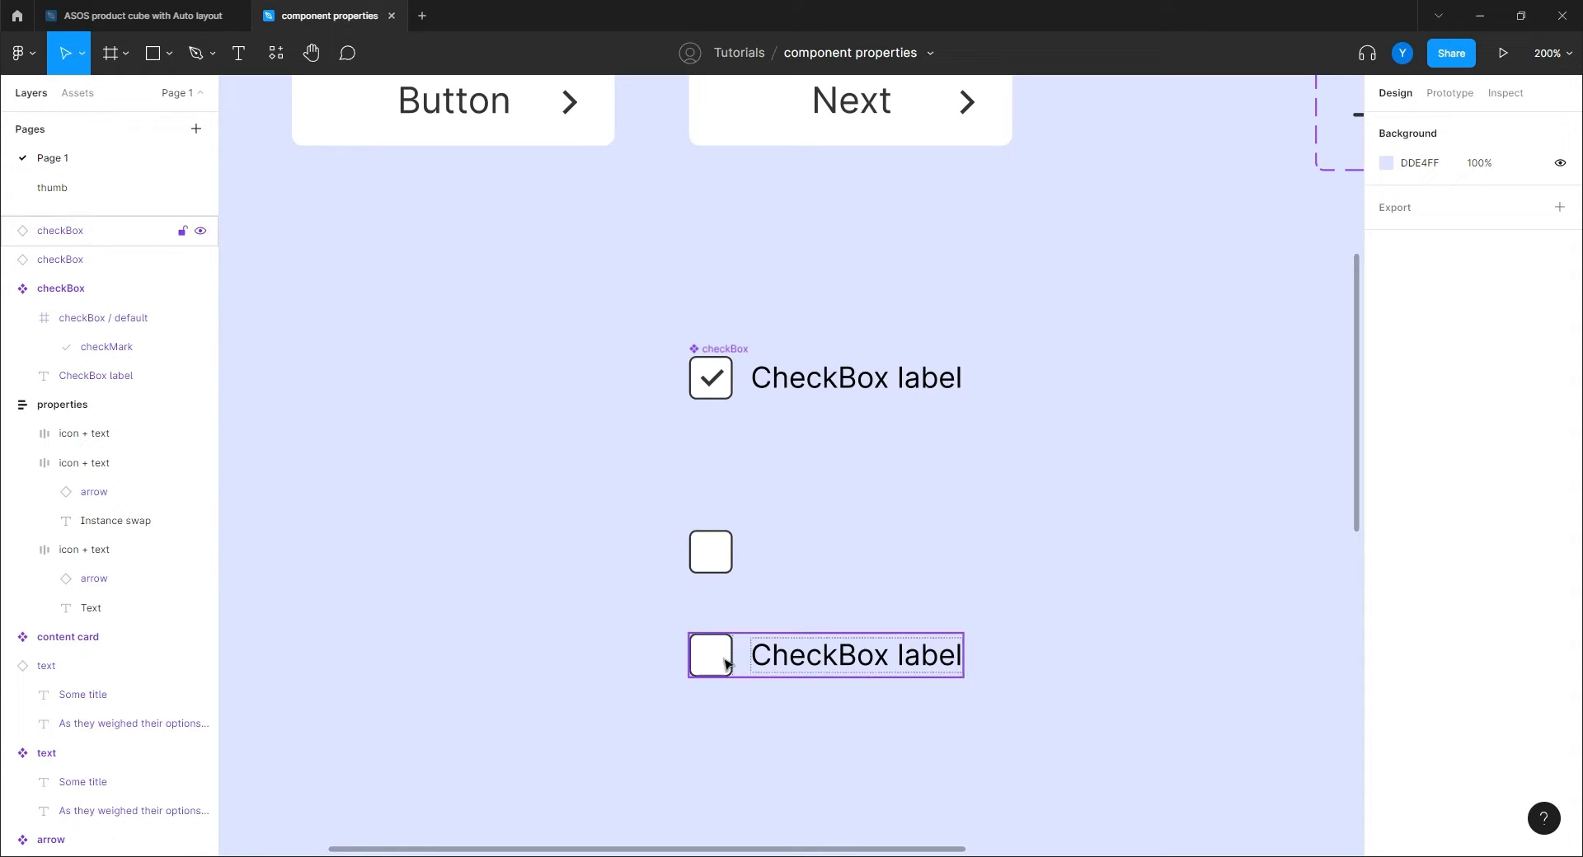
click(788, 655)
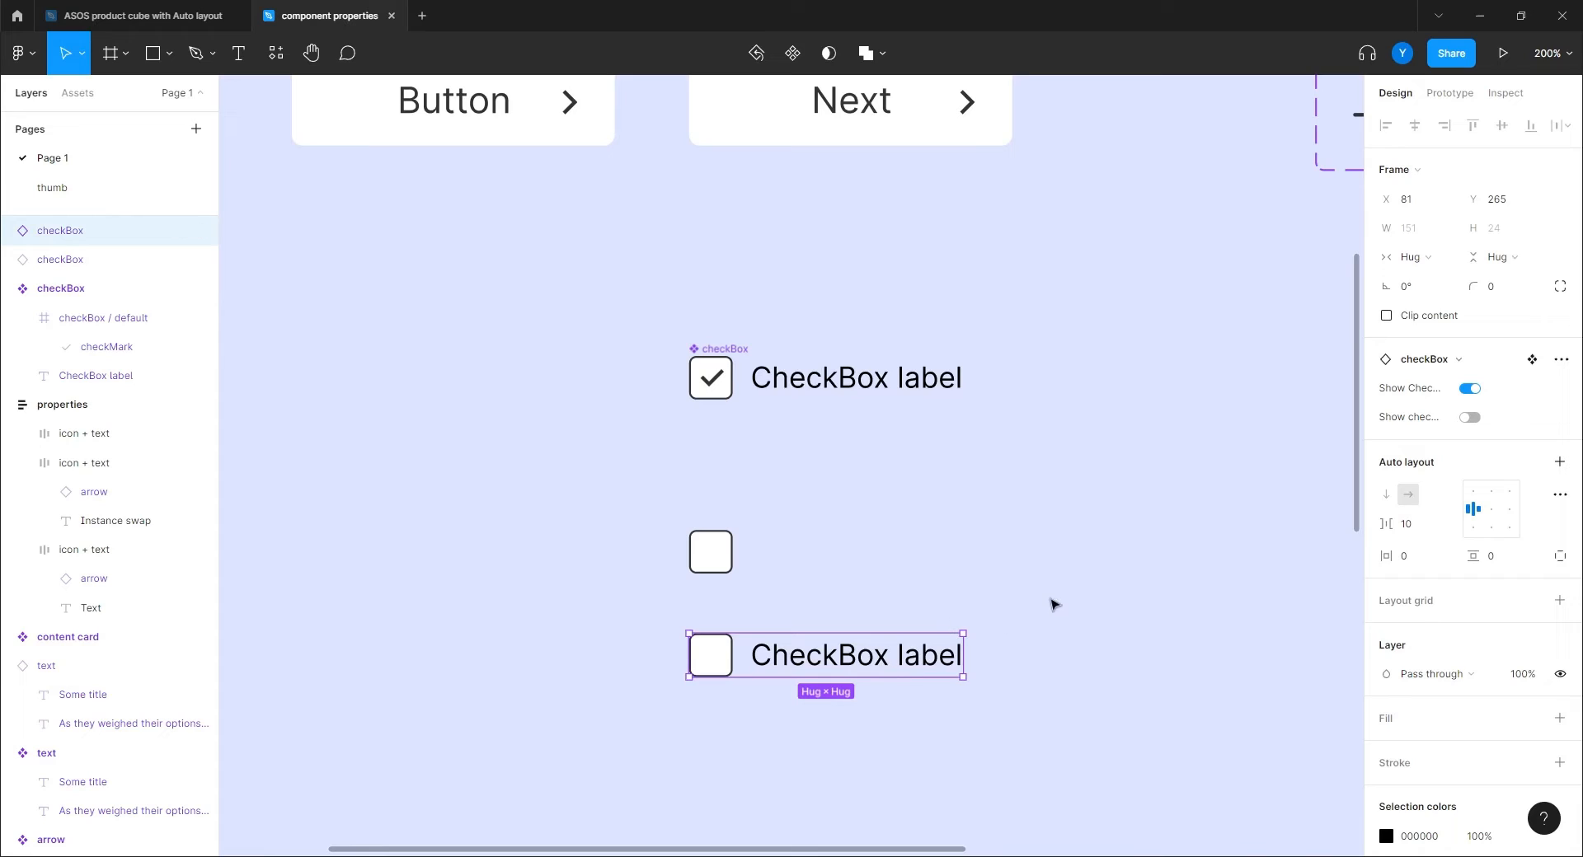
click(1471, 417)
click(1469, 417)
click(515, 606)
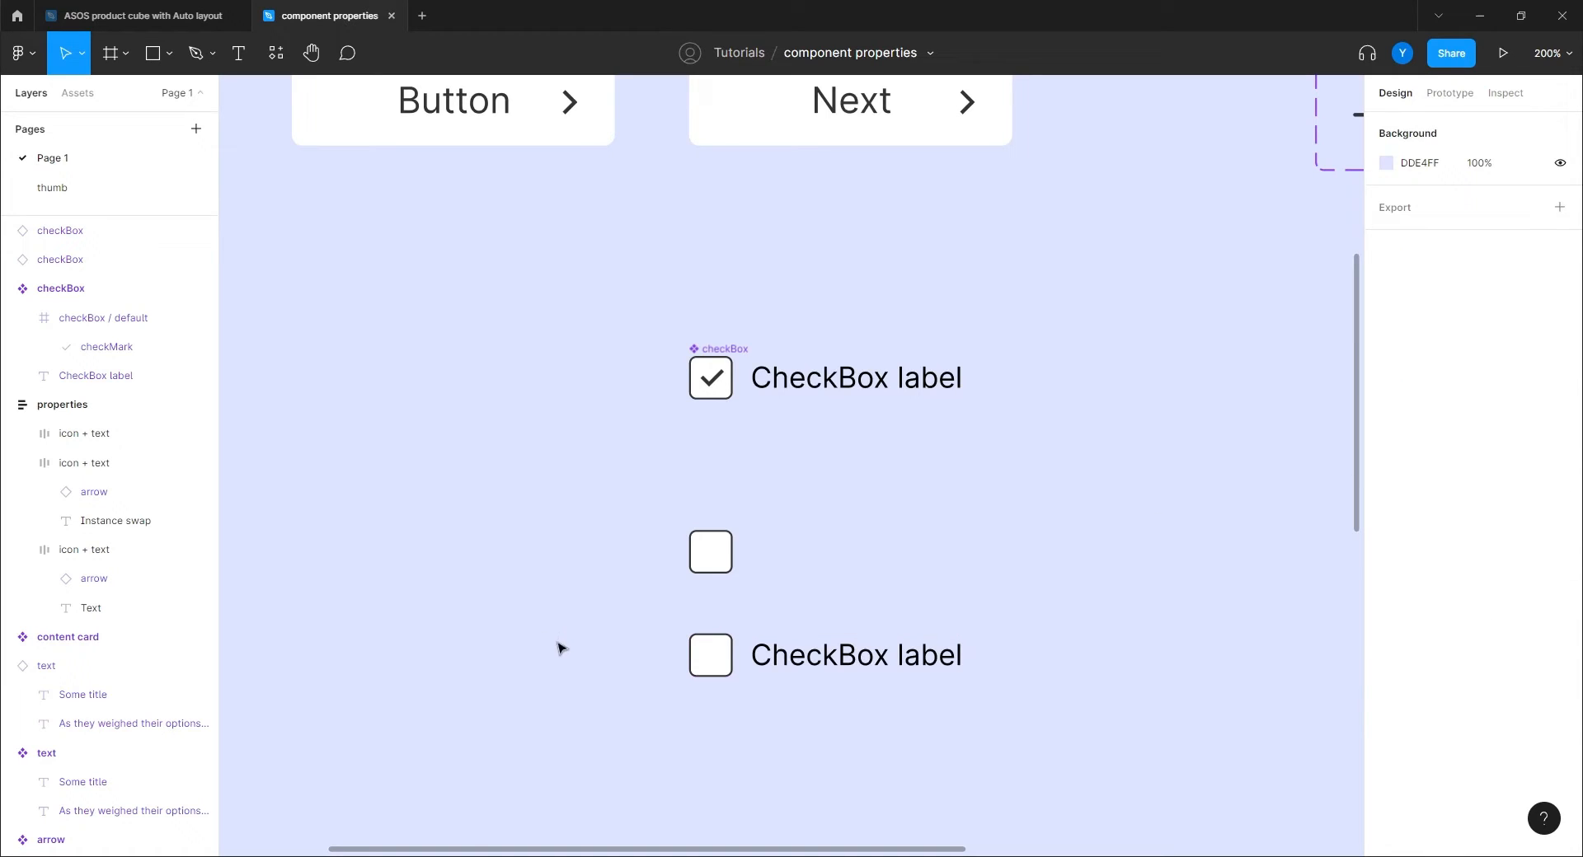
Zoom to 100% with Shift+0 and pan down to the text and content card components.
scroll(561, 569, down, 4)
scroll(558, 375, up, 5)
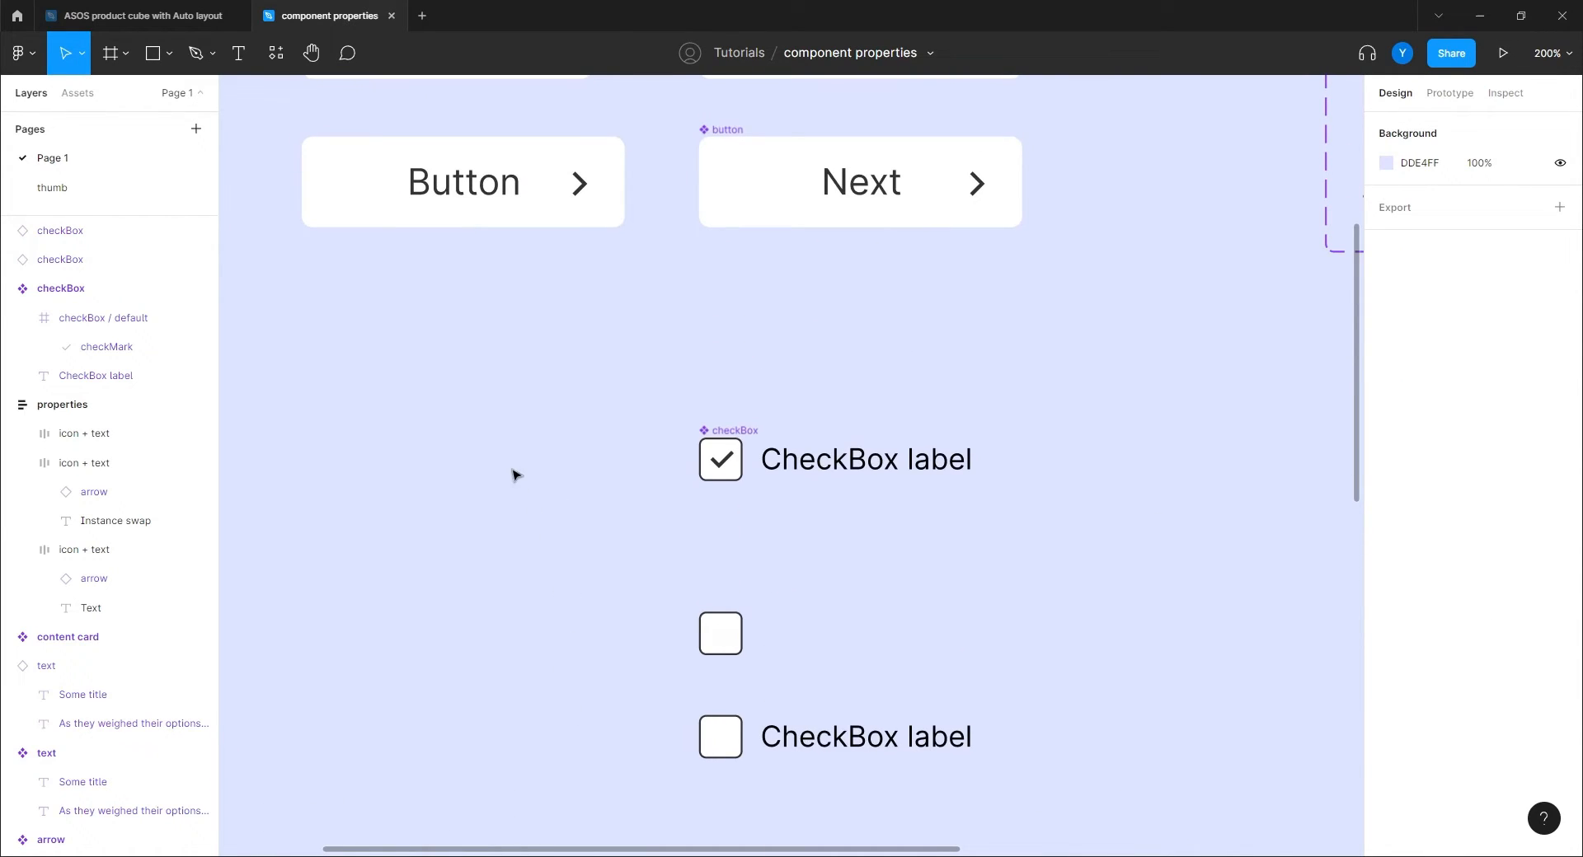
scroll(513, 475, up, 4)
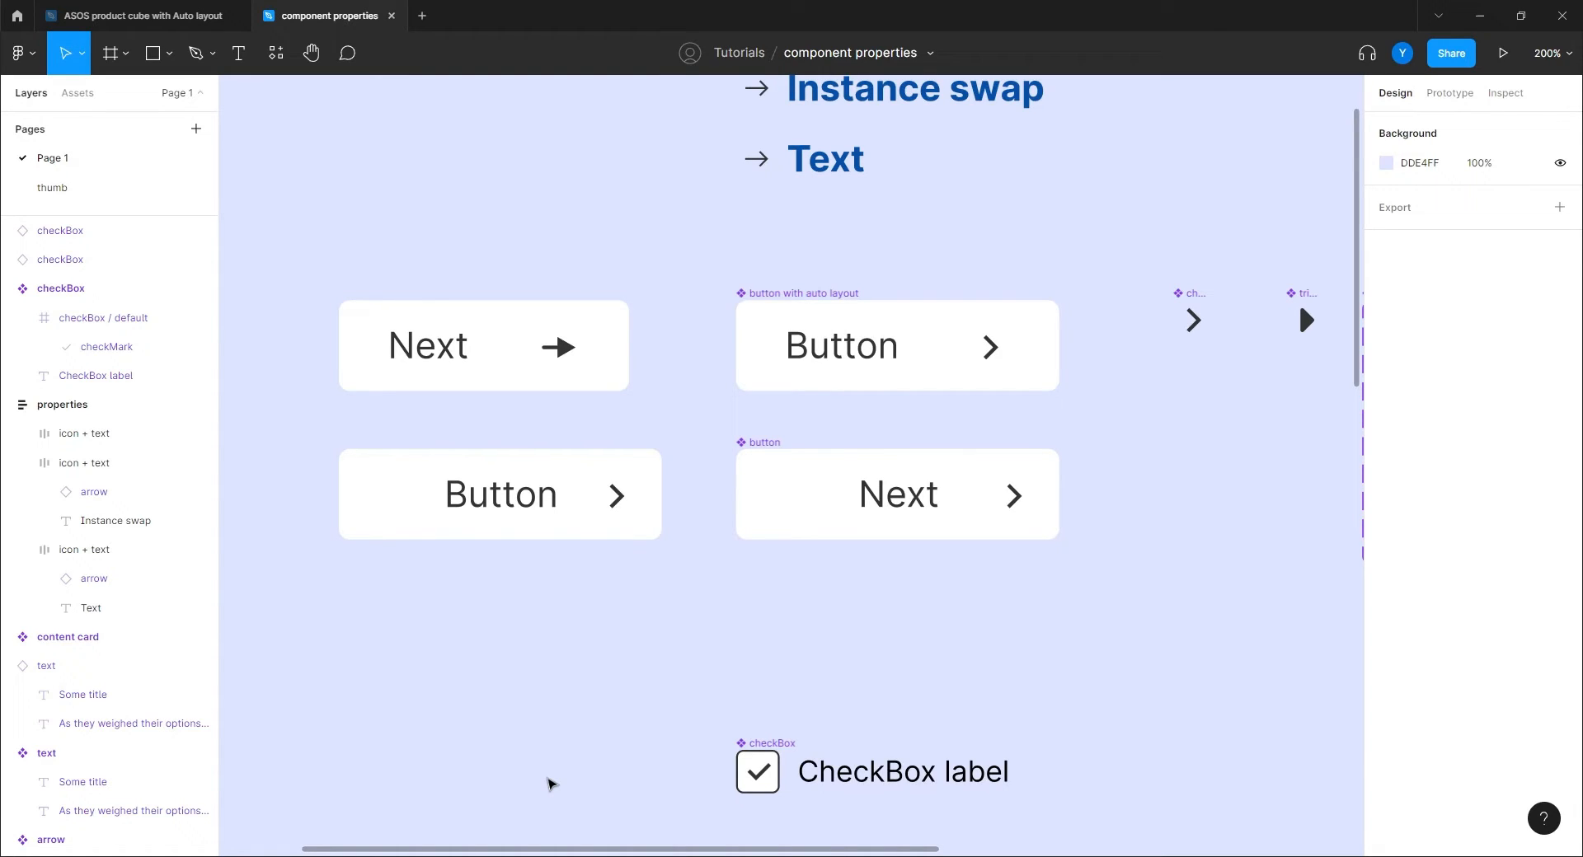
key(shift+0)
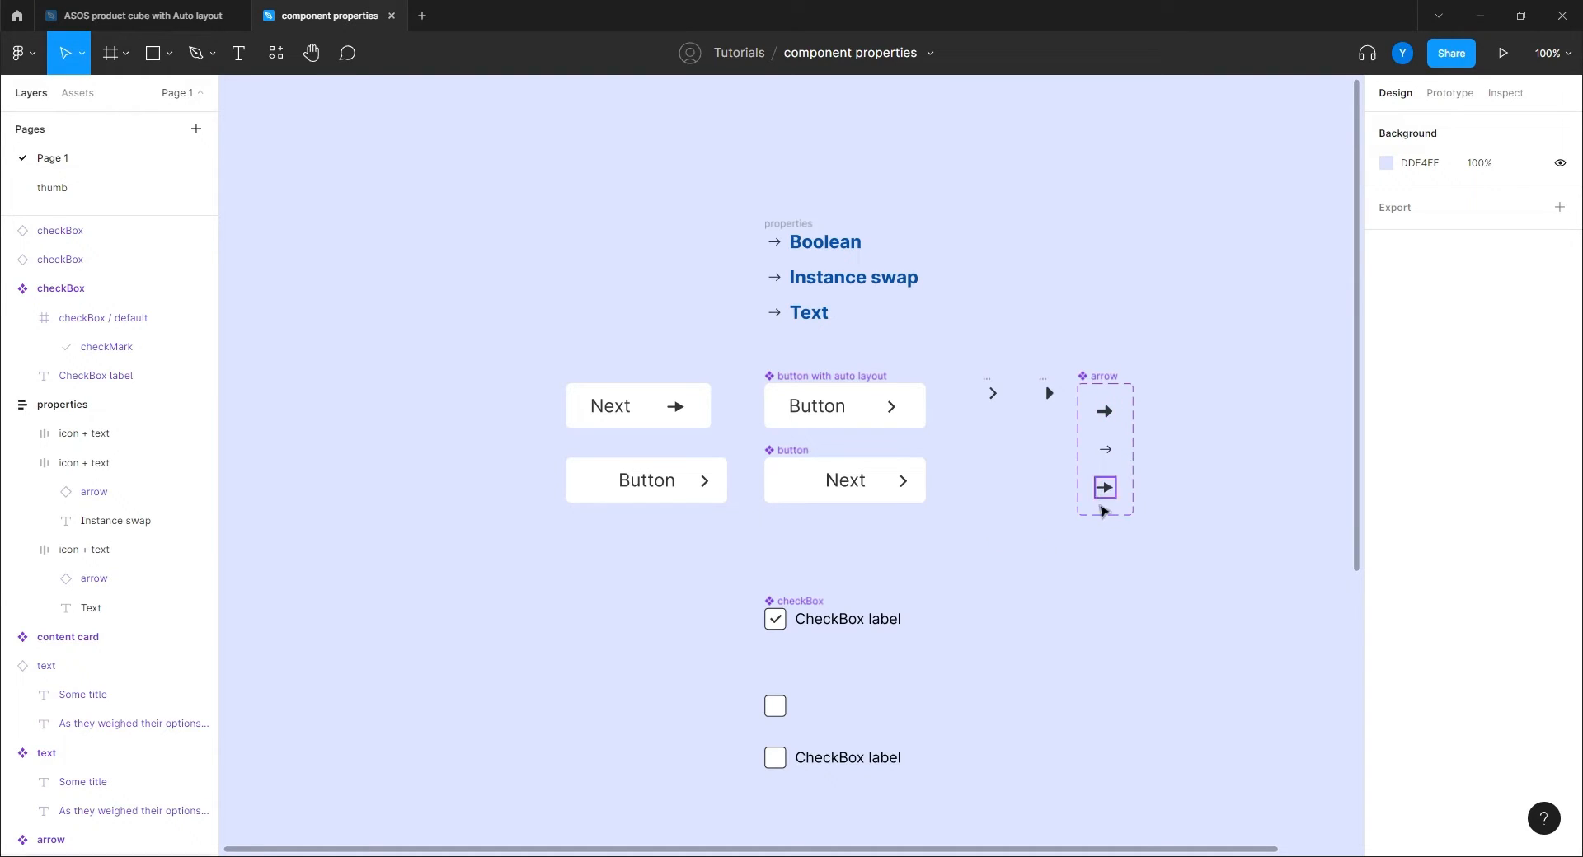
drag(1024, 590, 1003, 434)
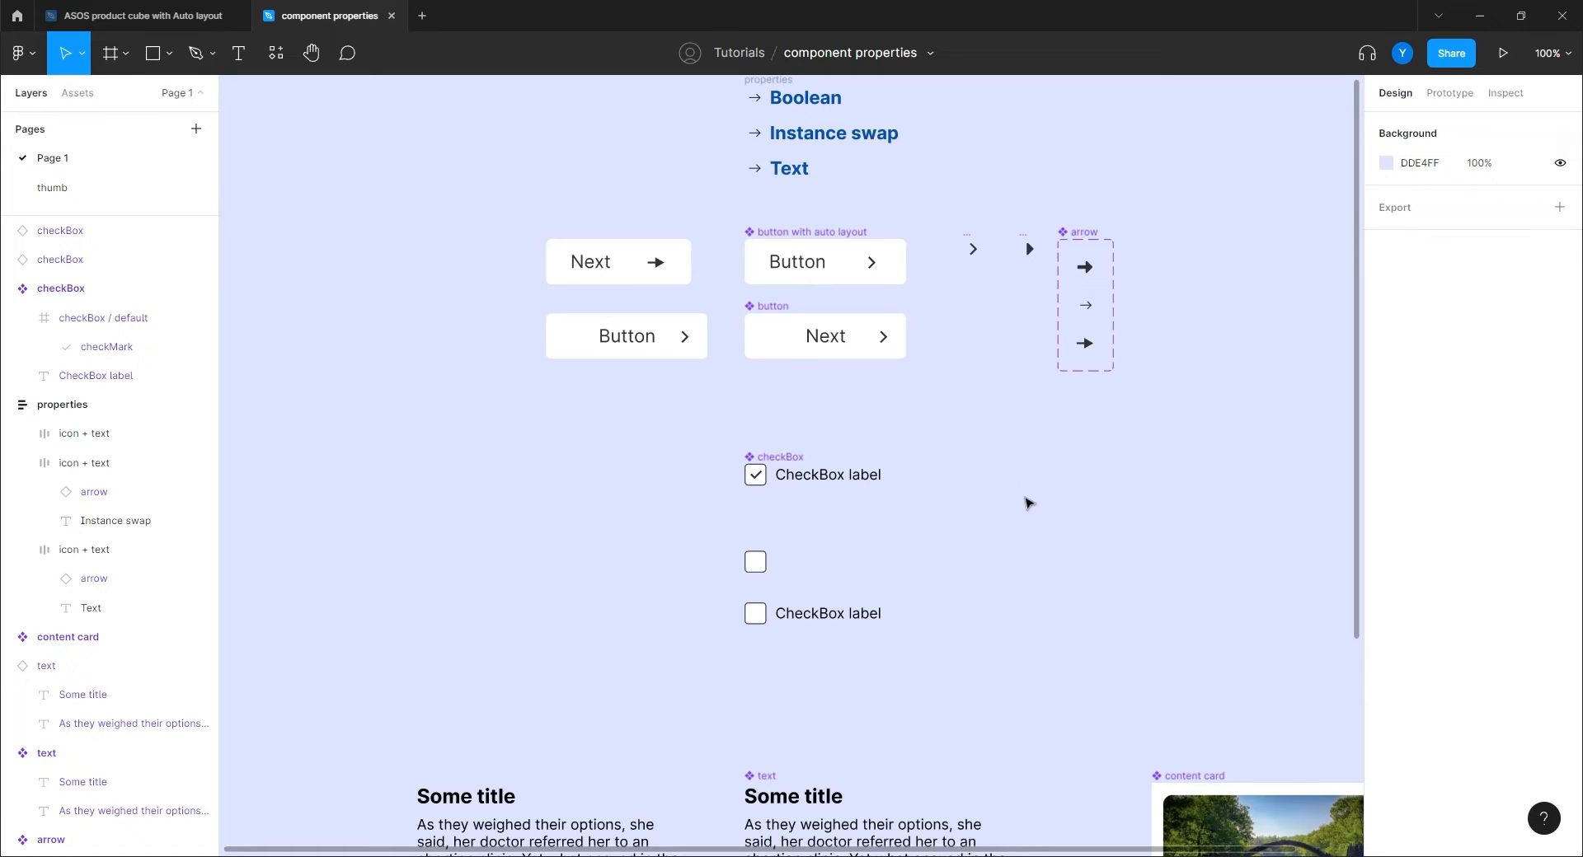
drag(1040, 757, 692, 339)
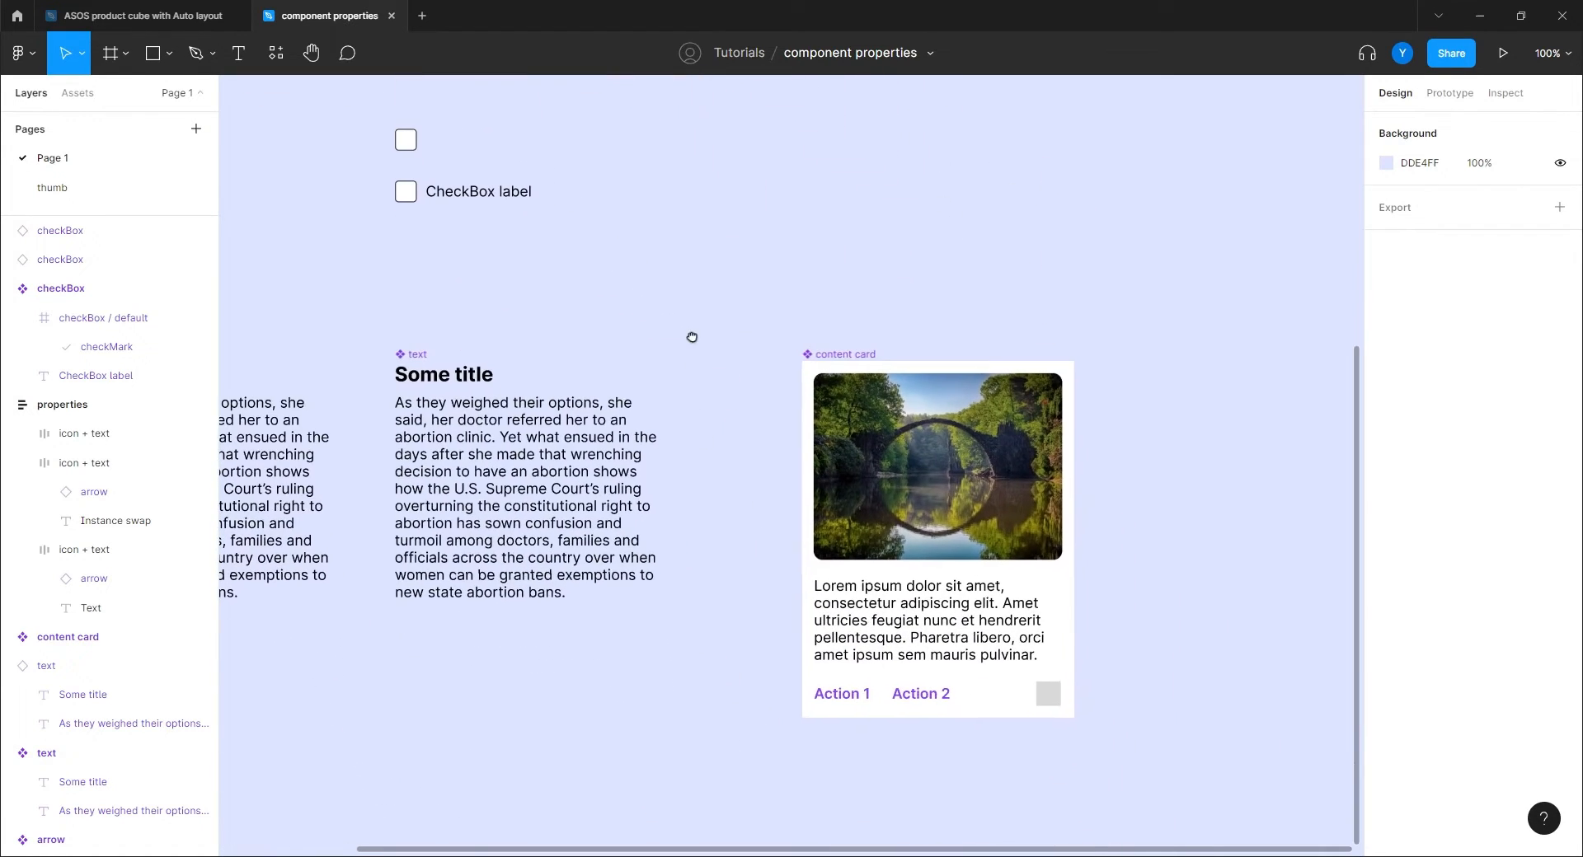
drag(692, 717, 468, 675)
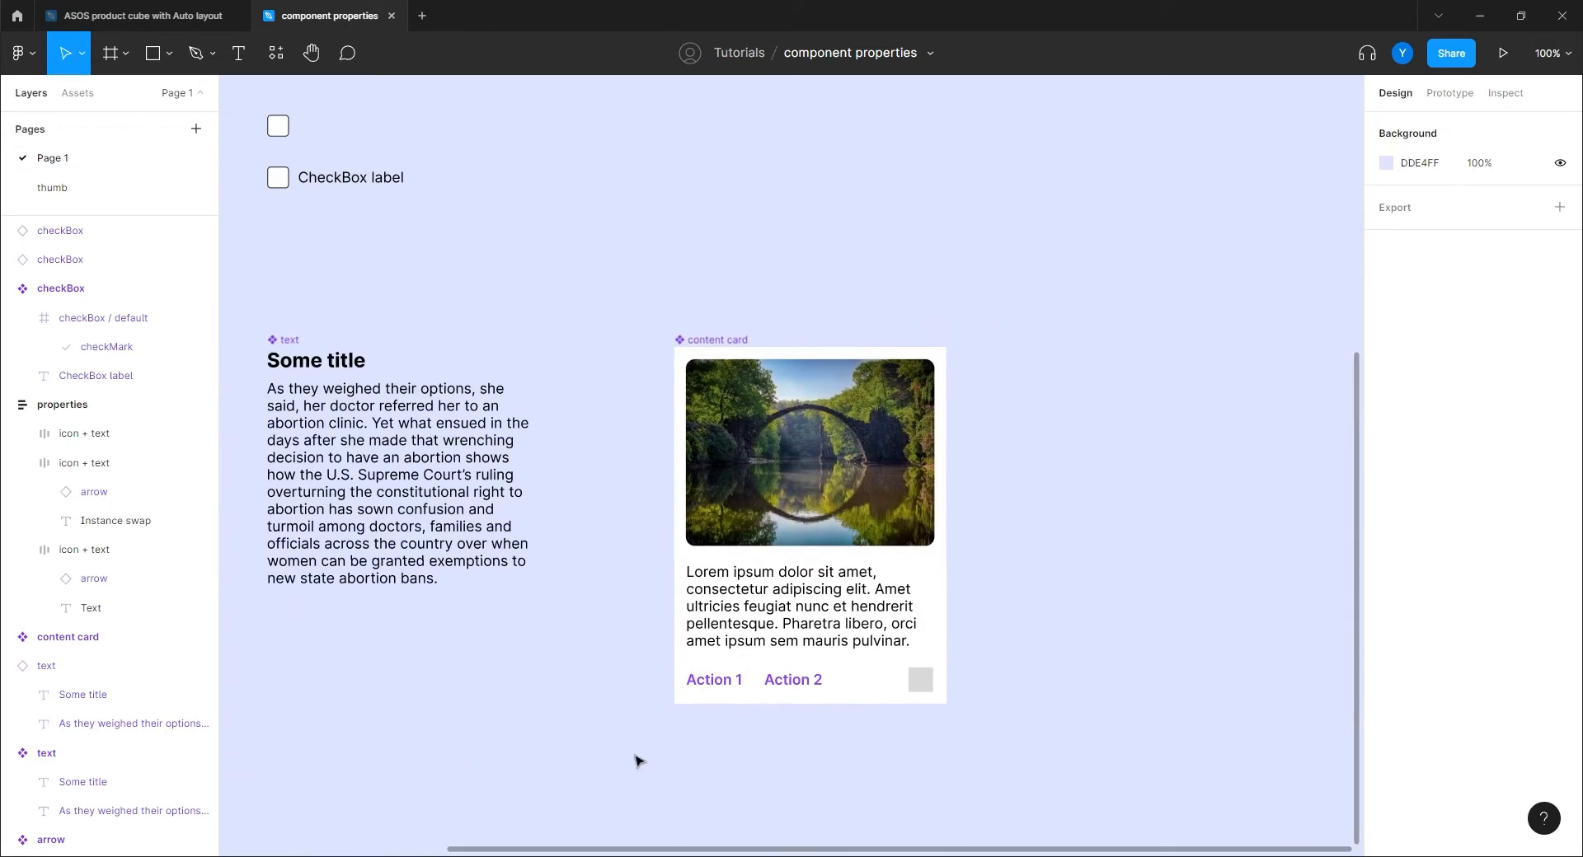
Add a 'Show img' boolean property controlling the card image's visibility.
click(717, 342)
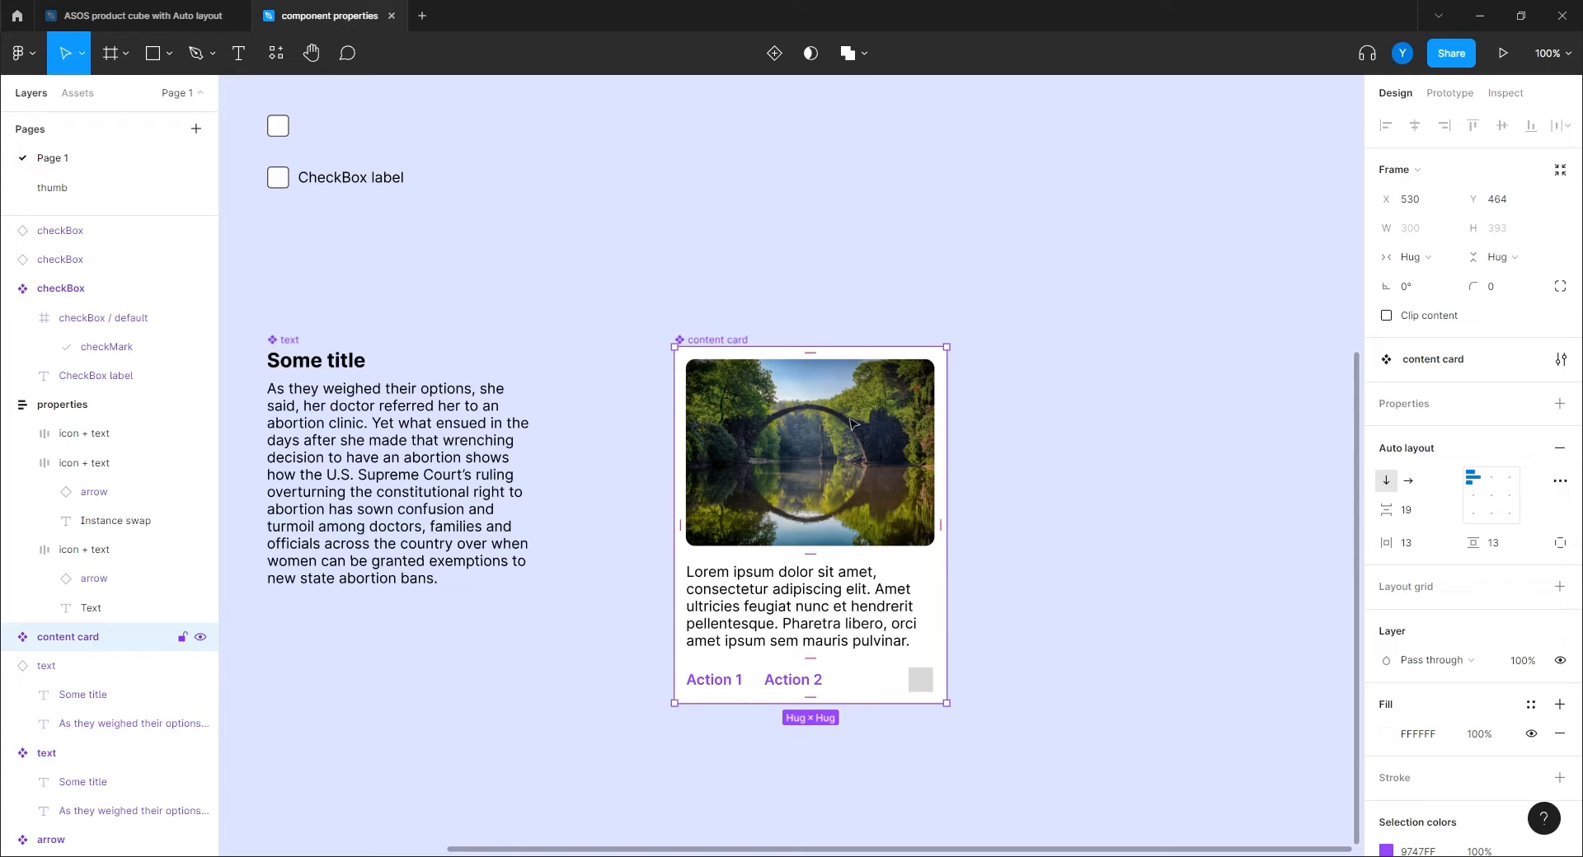
click(878, 478)
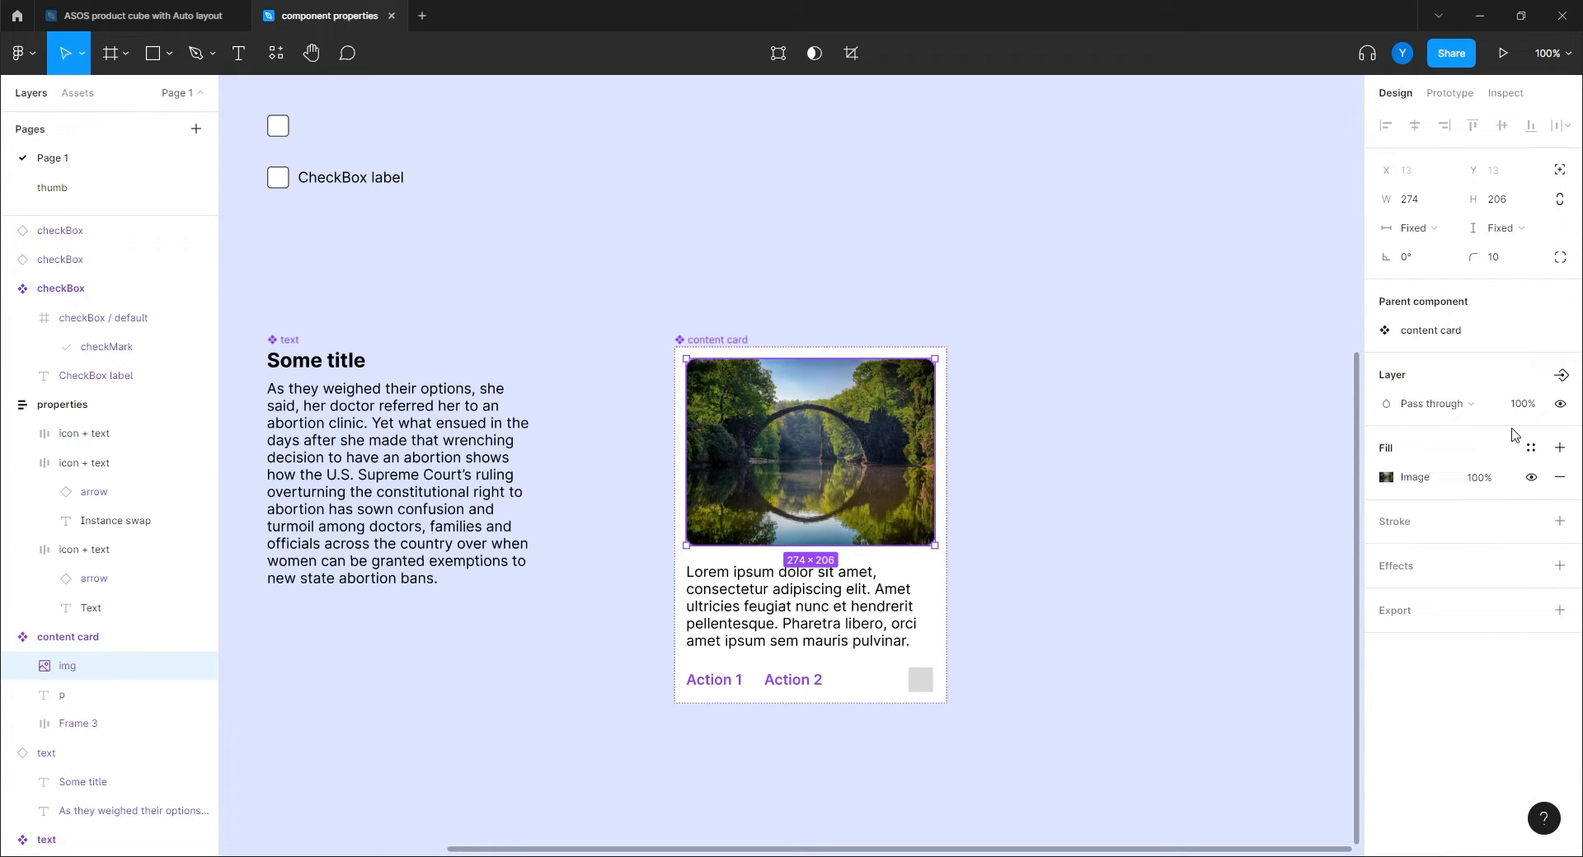
click(1561, 375)
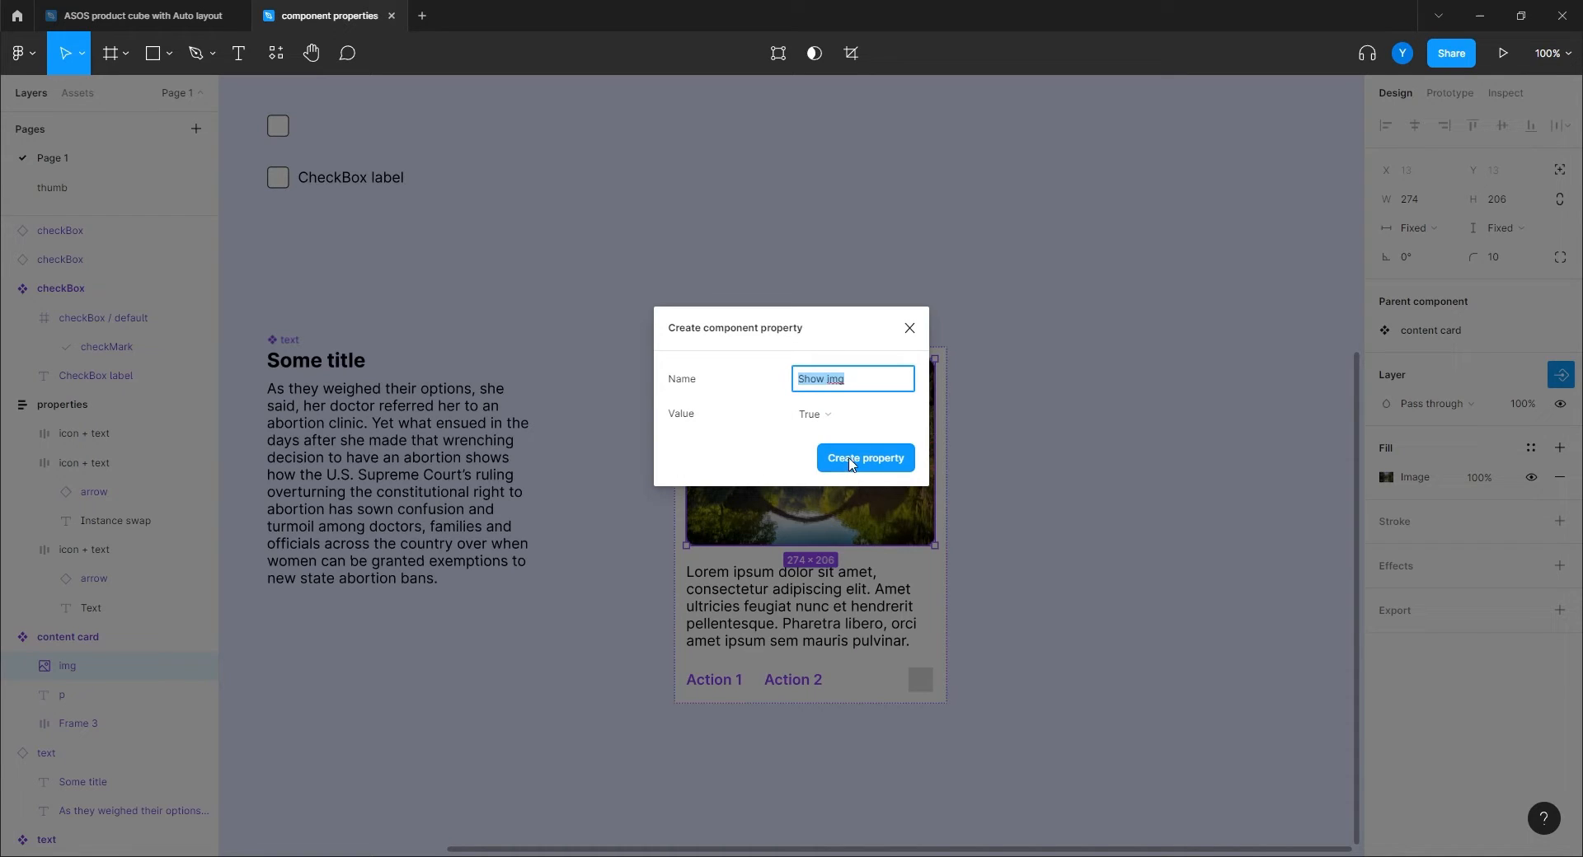
click(854, 463)
Add a 'Show p' boolean property controlling the paragraph text's visibility.
click(856, 612)
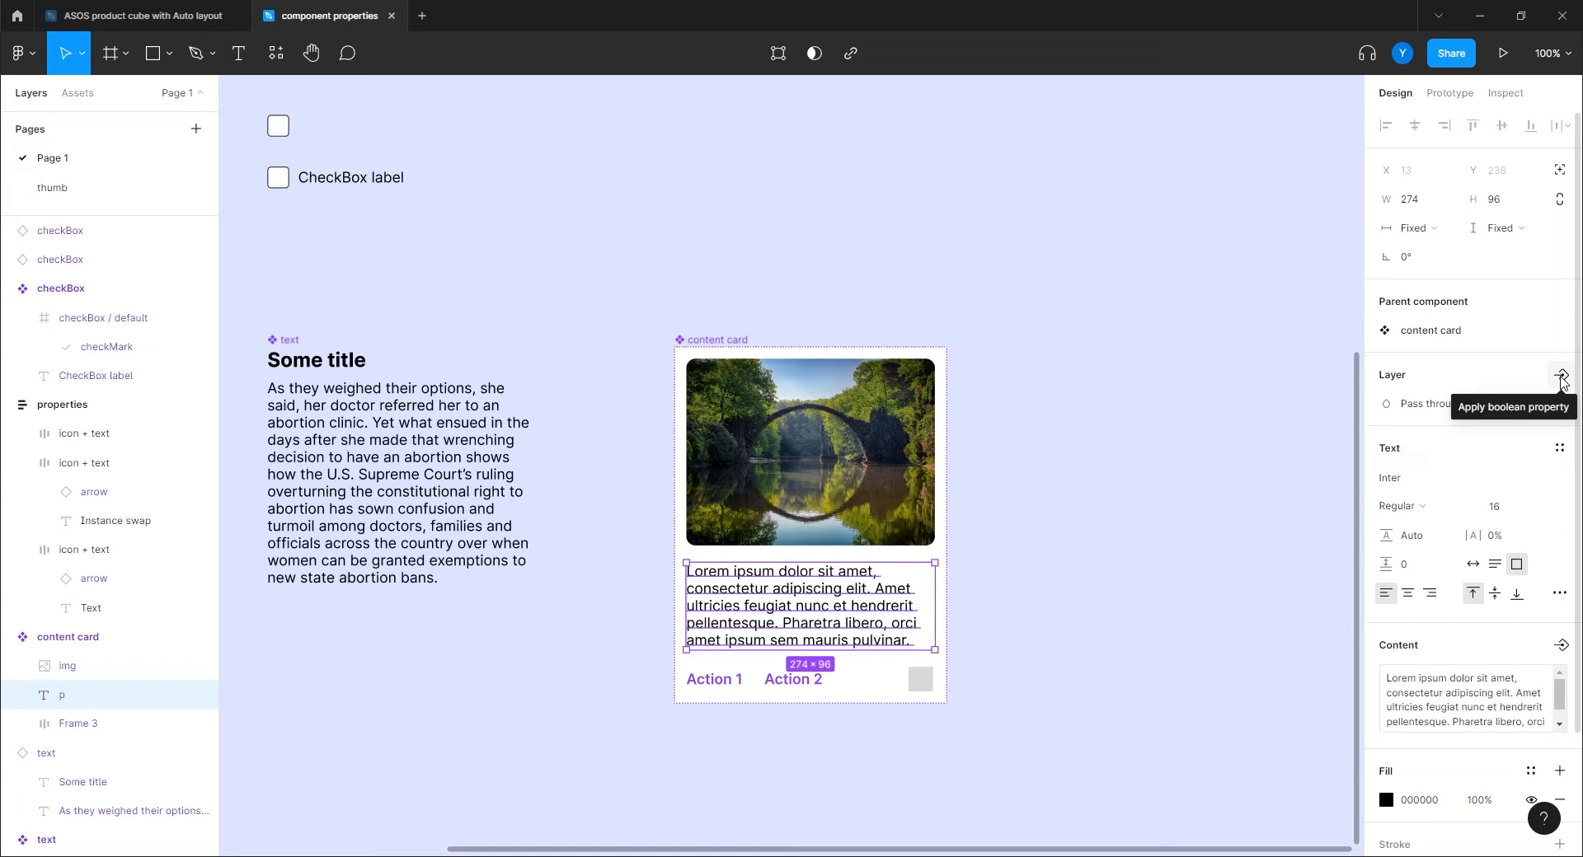
click(1561, 381)
click(1444, 451)
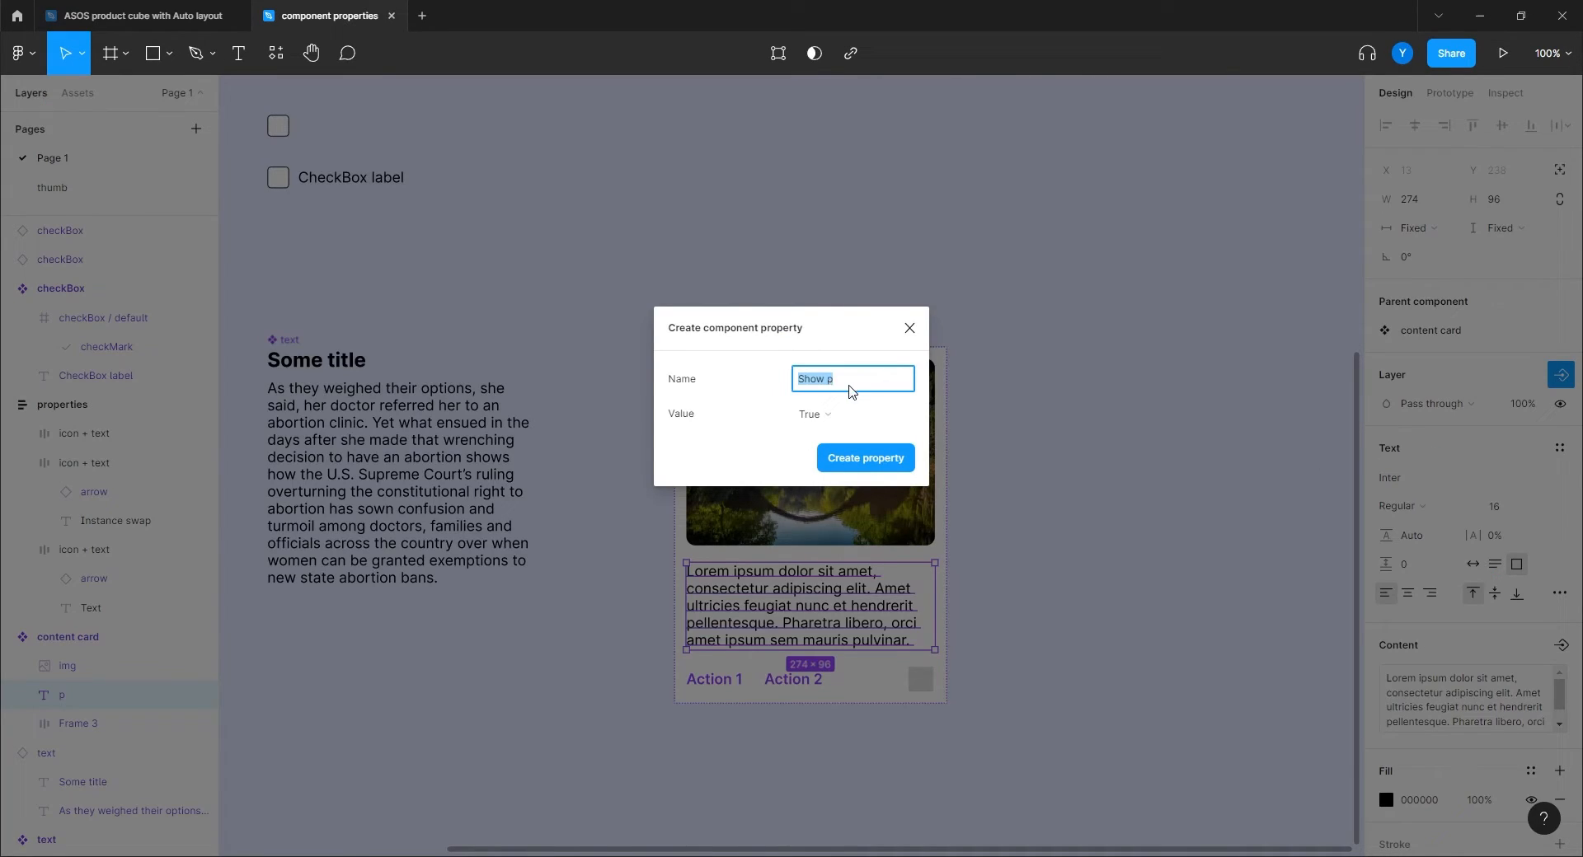
click(856, 460)
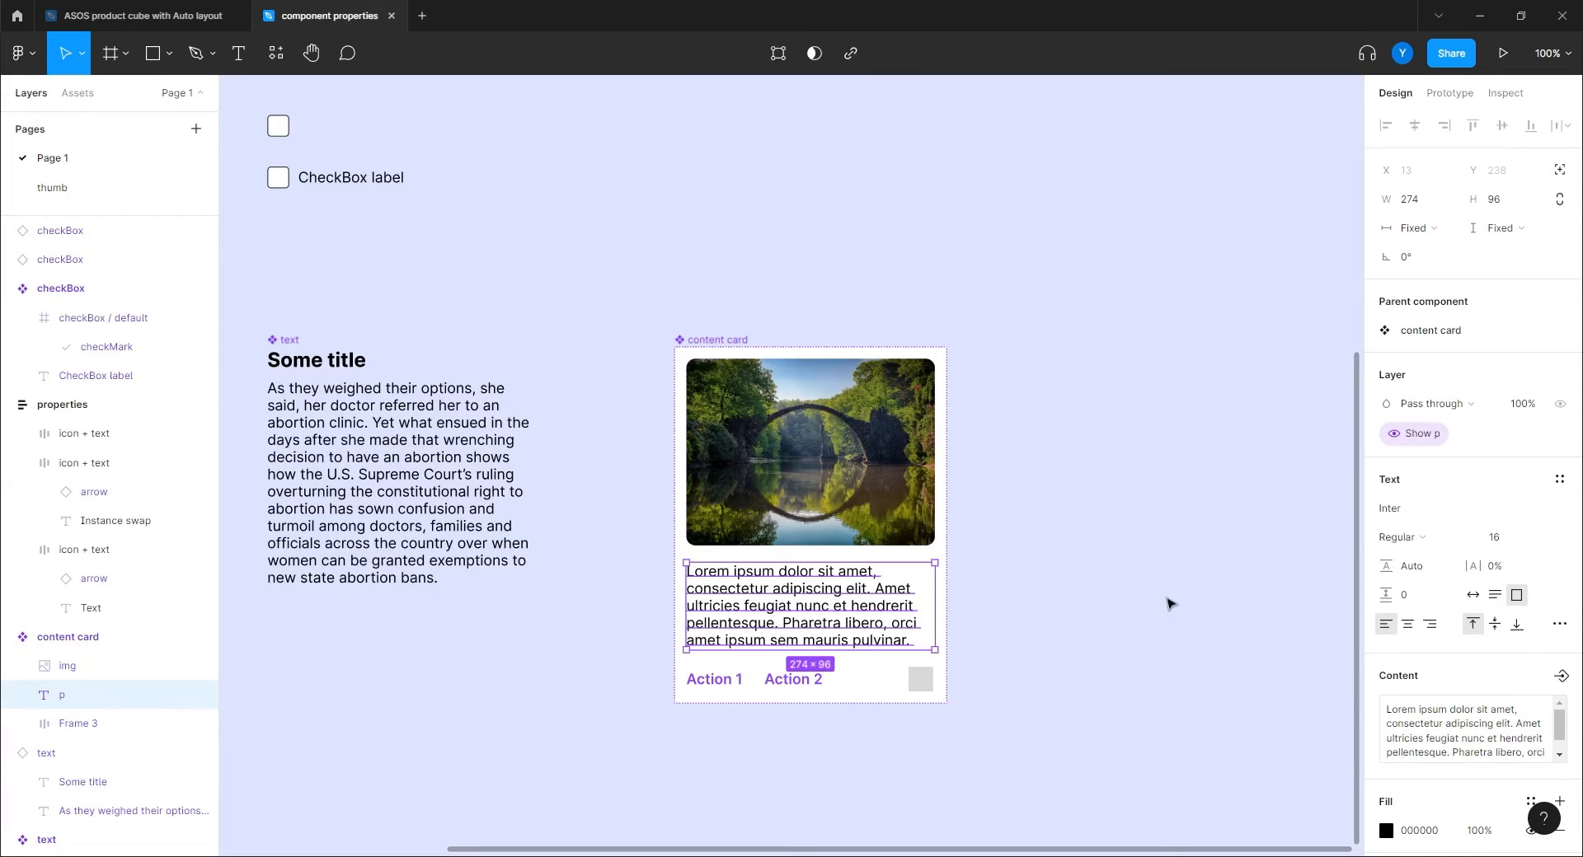
click(1145, 575)
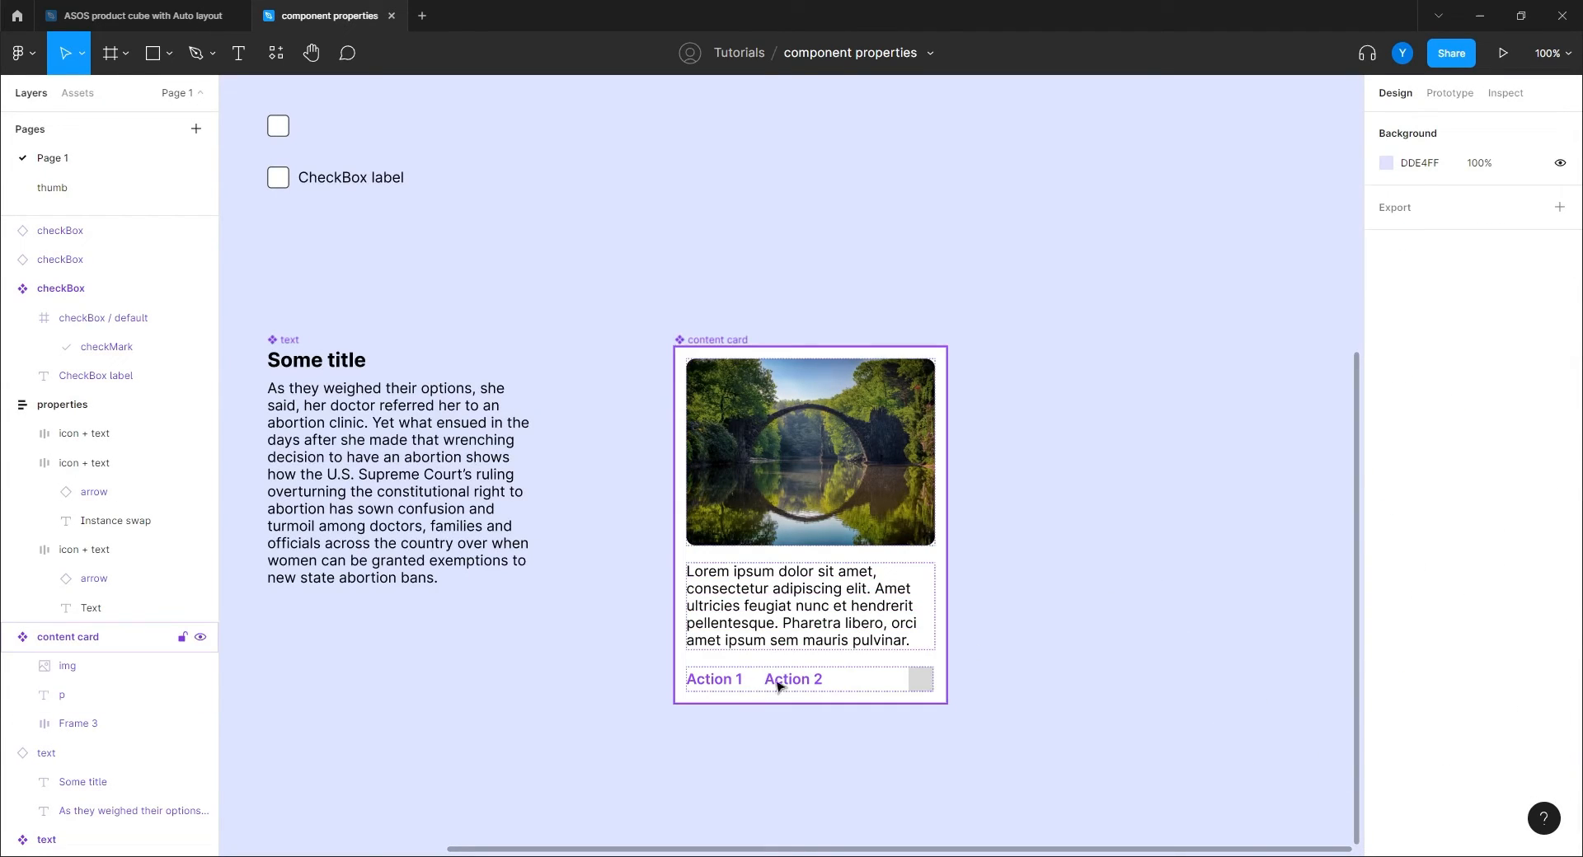
Link the Action 1 label to a new text property named 'action 1'.
drag(952, 759, 992, 608)
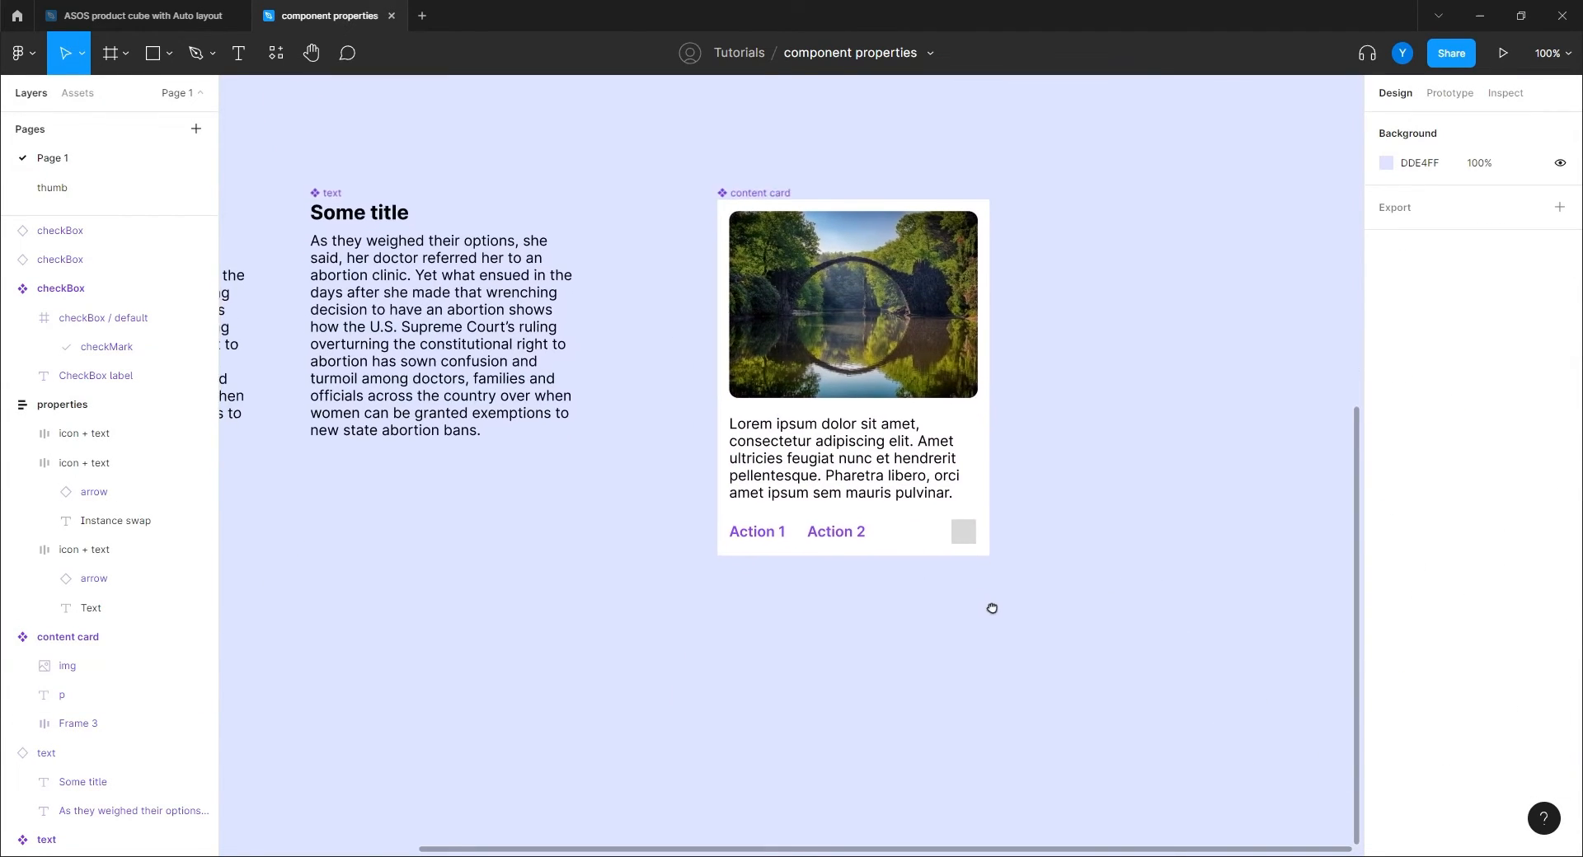
double_click(765, 522)
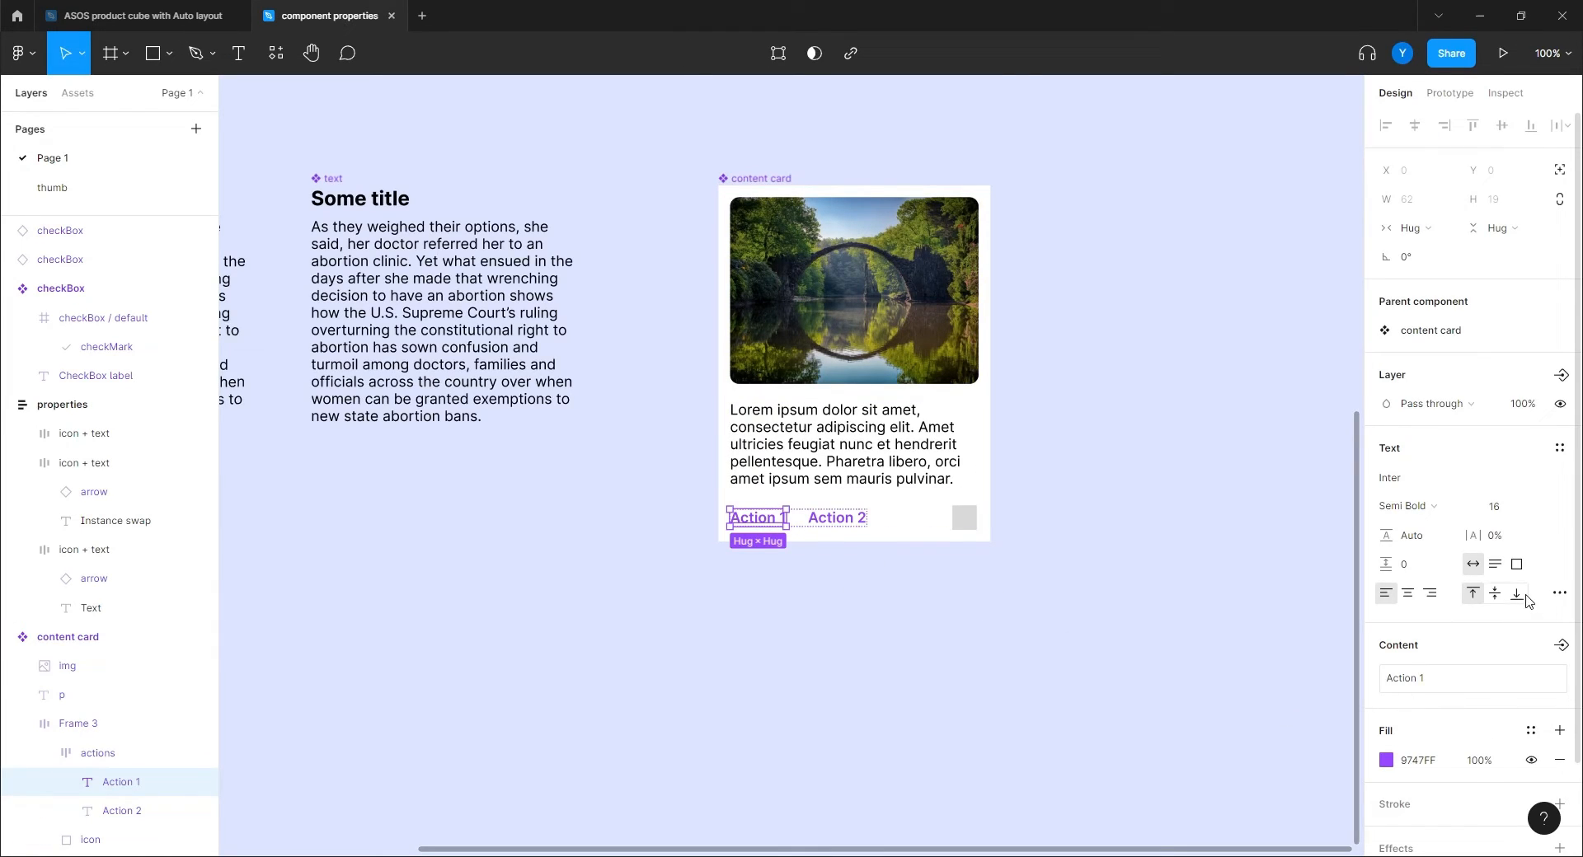
scroll(1526, 601, down, 2)
click(1560, 540)
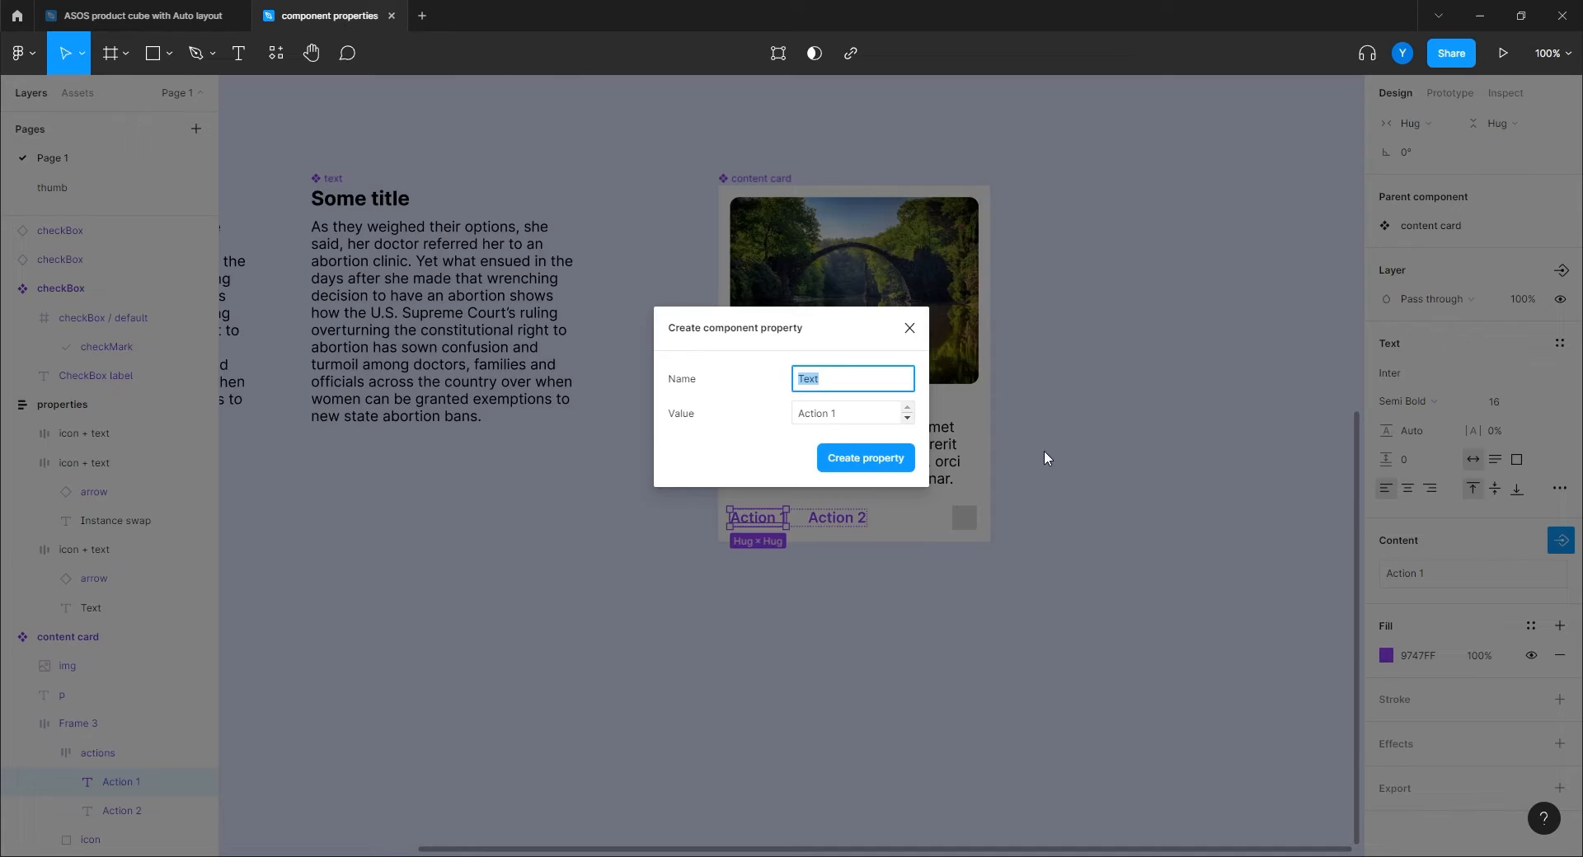
text(action 1)
key(Return)
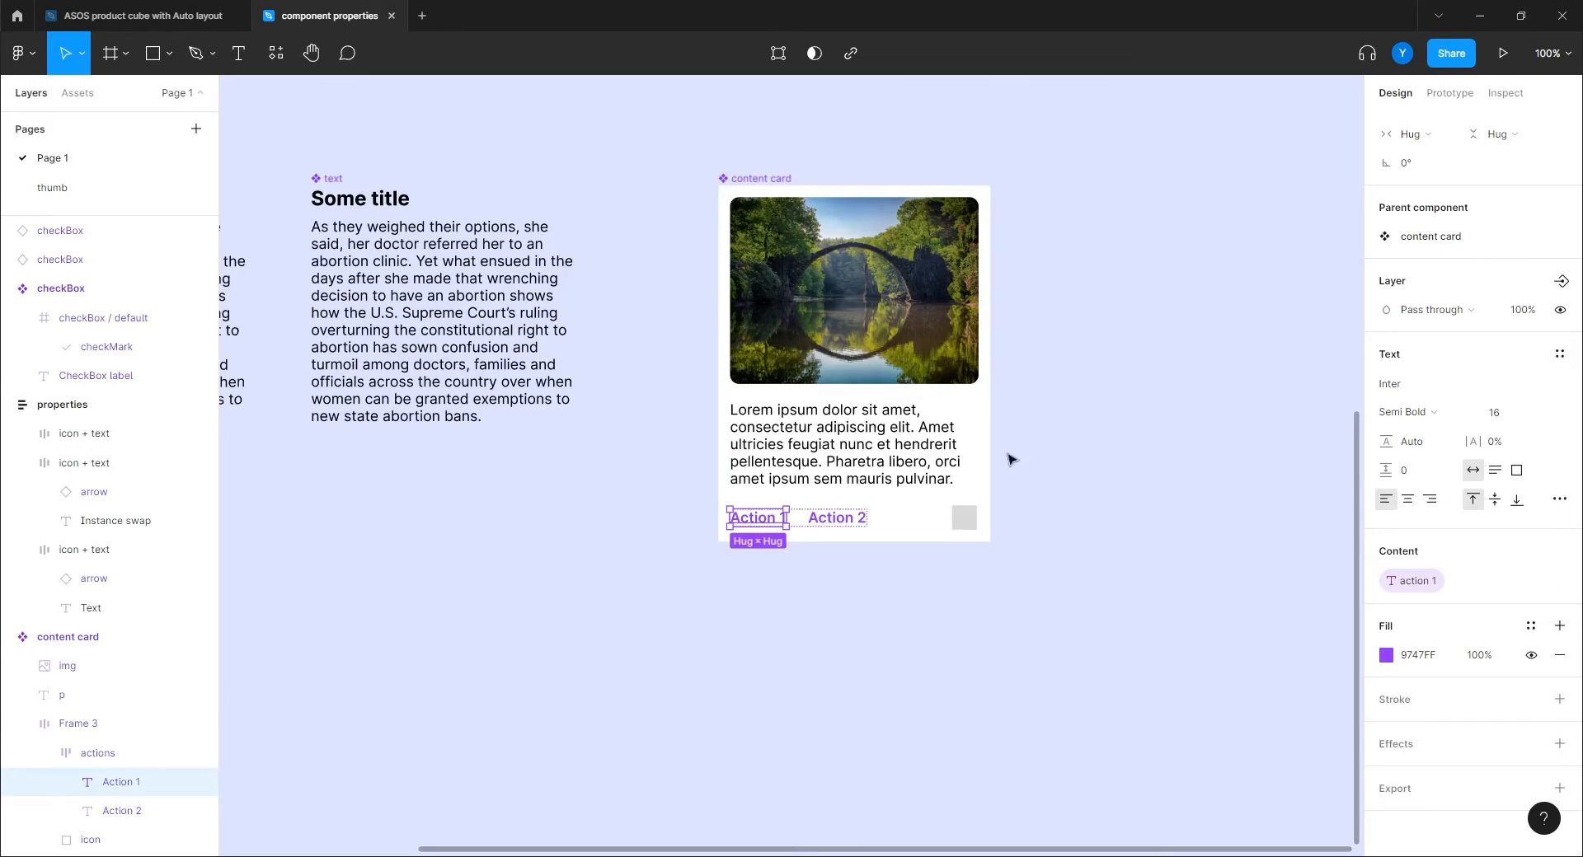
Link the Action 2 label to a new text property named 'action 2'.
click(850, 520)
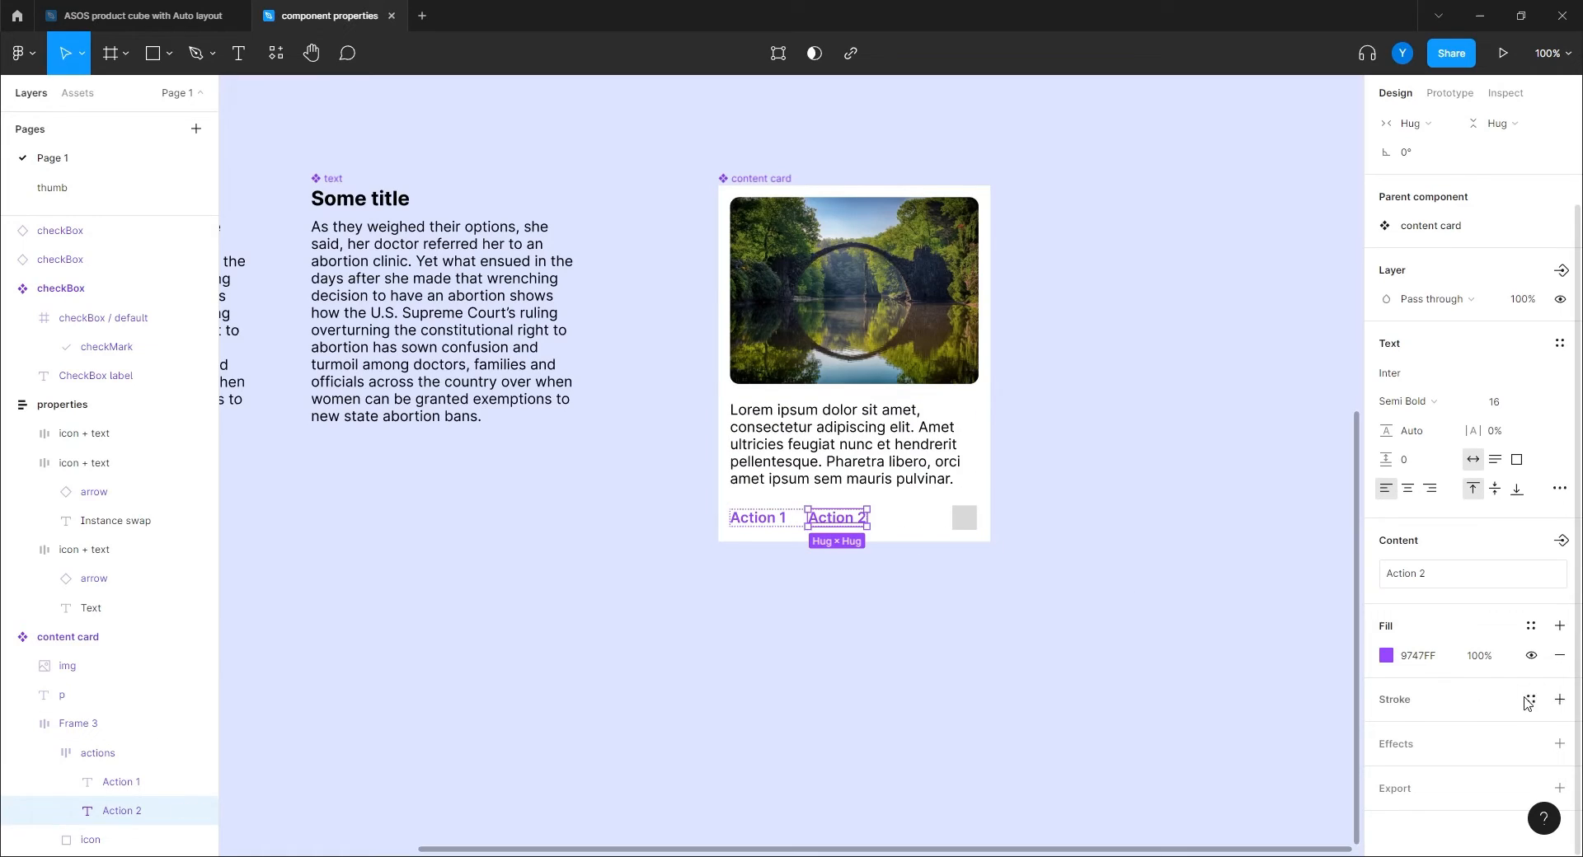
click(1560, 540)
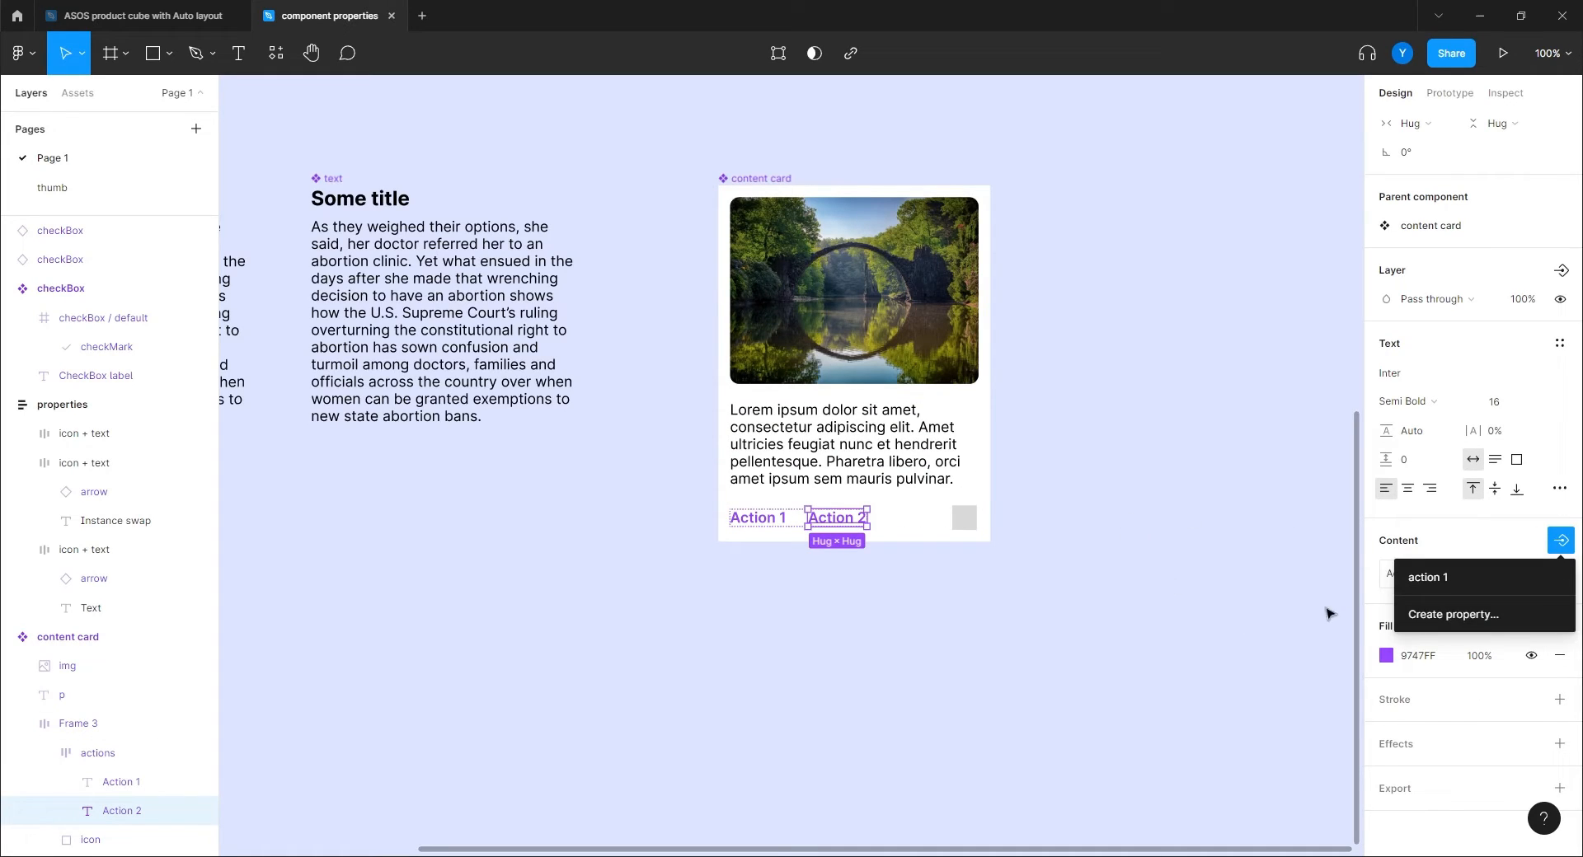
click(1434, 619)
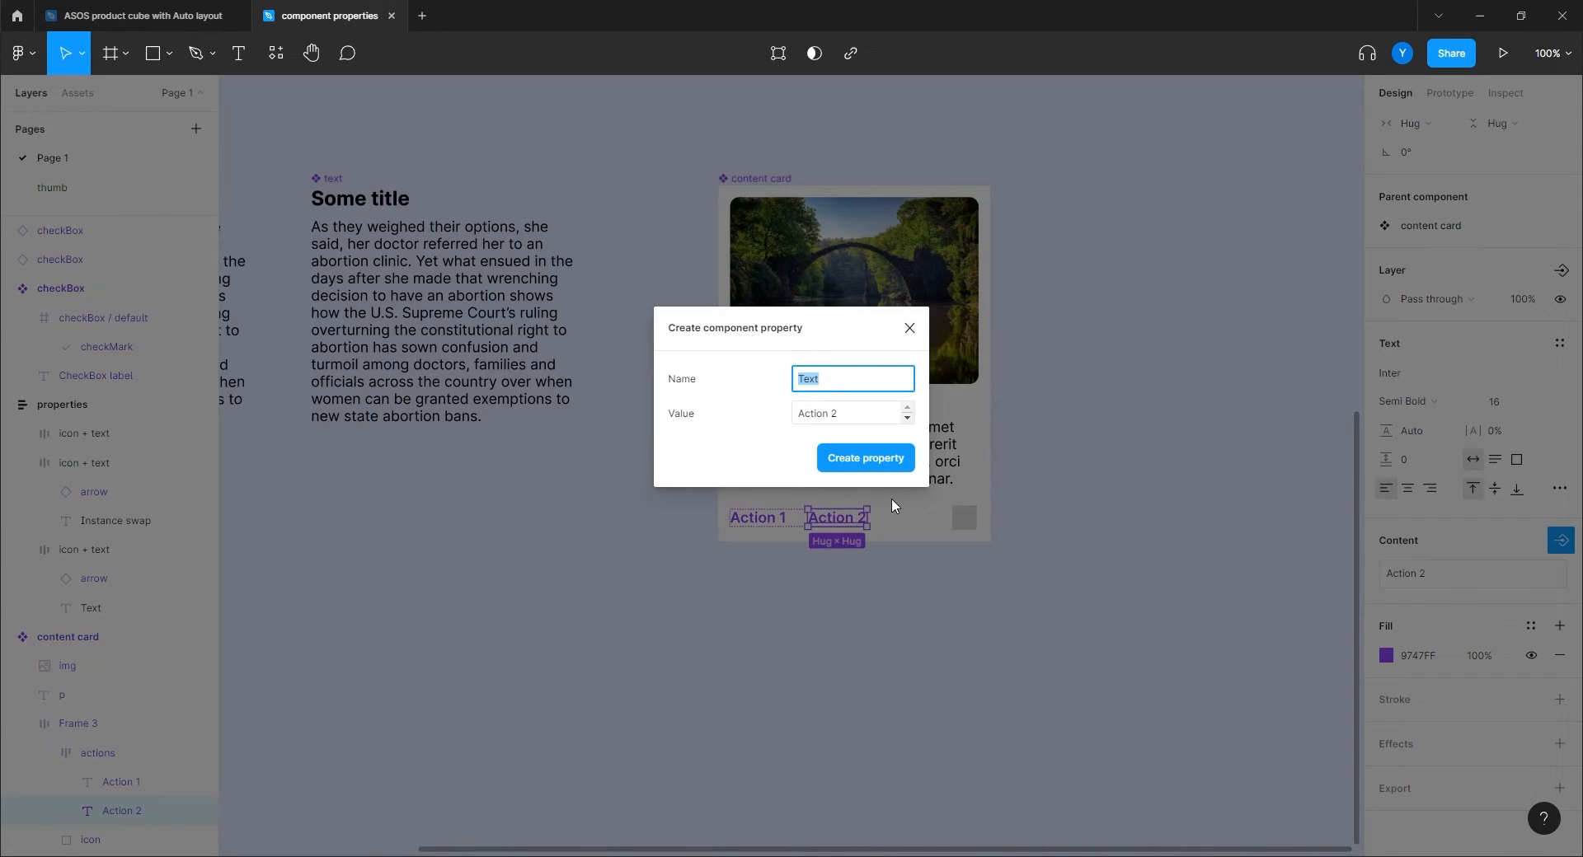
text(action 2)
key(Return)
Create a content card instance to the right of the component.
click(827, 675)
drag(1037, 501, 850, 566)
drag(565, 247, 995, 249)
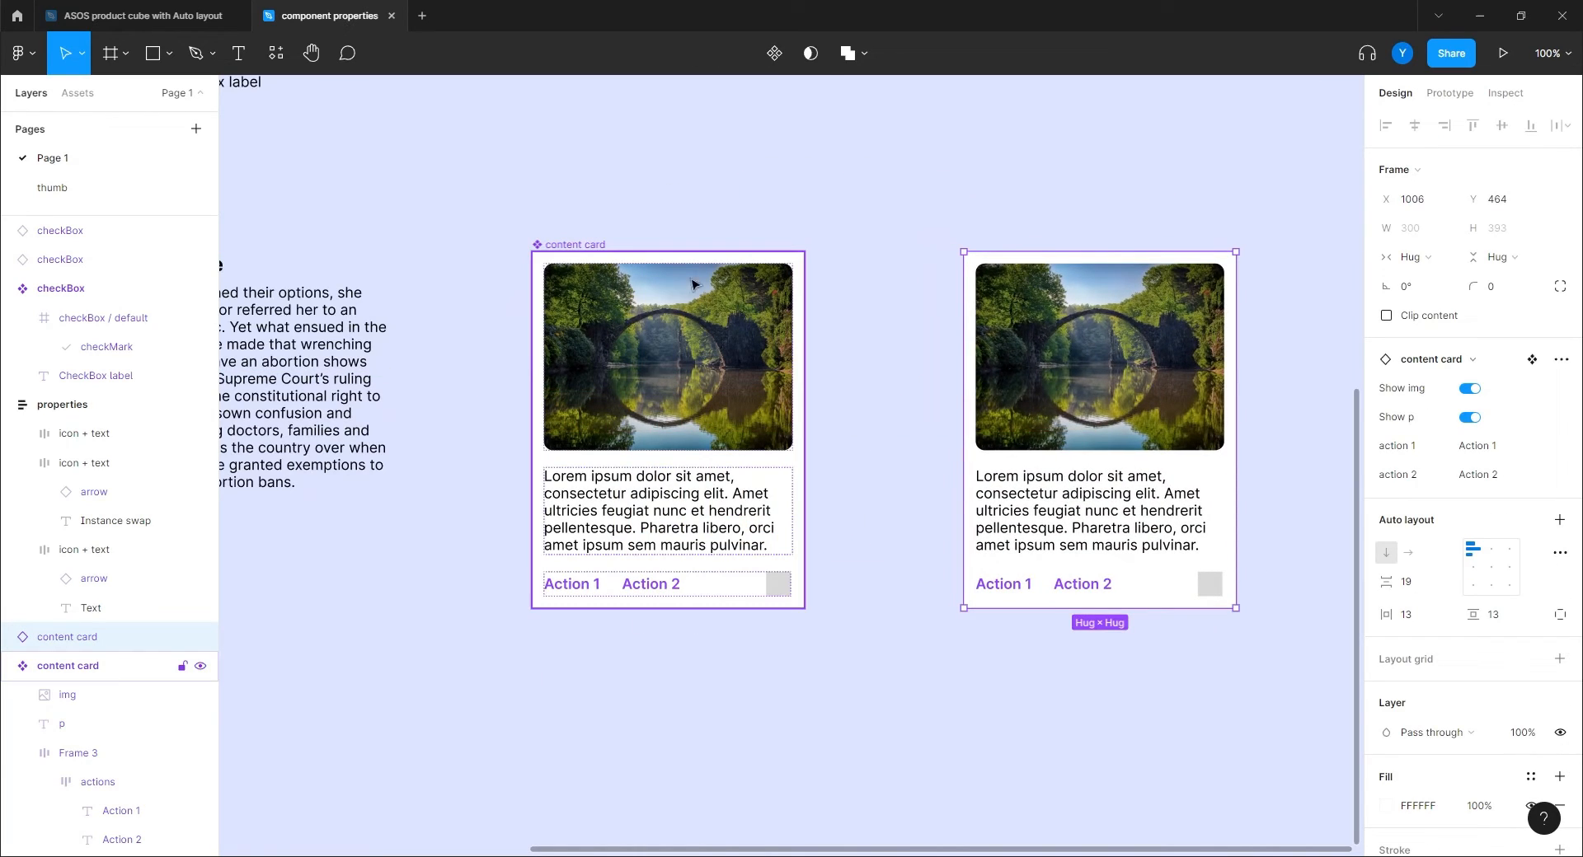
drag(883, 505, 580, 529)
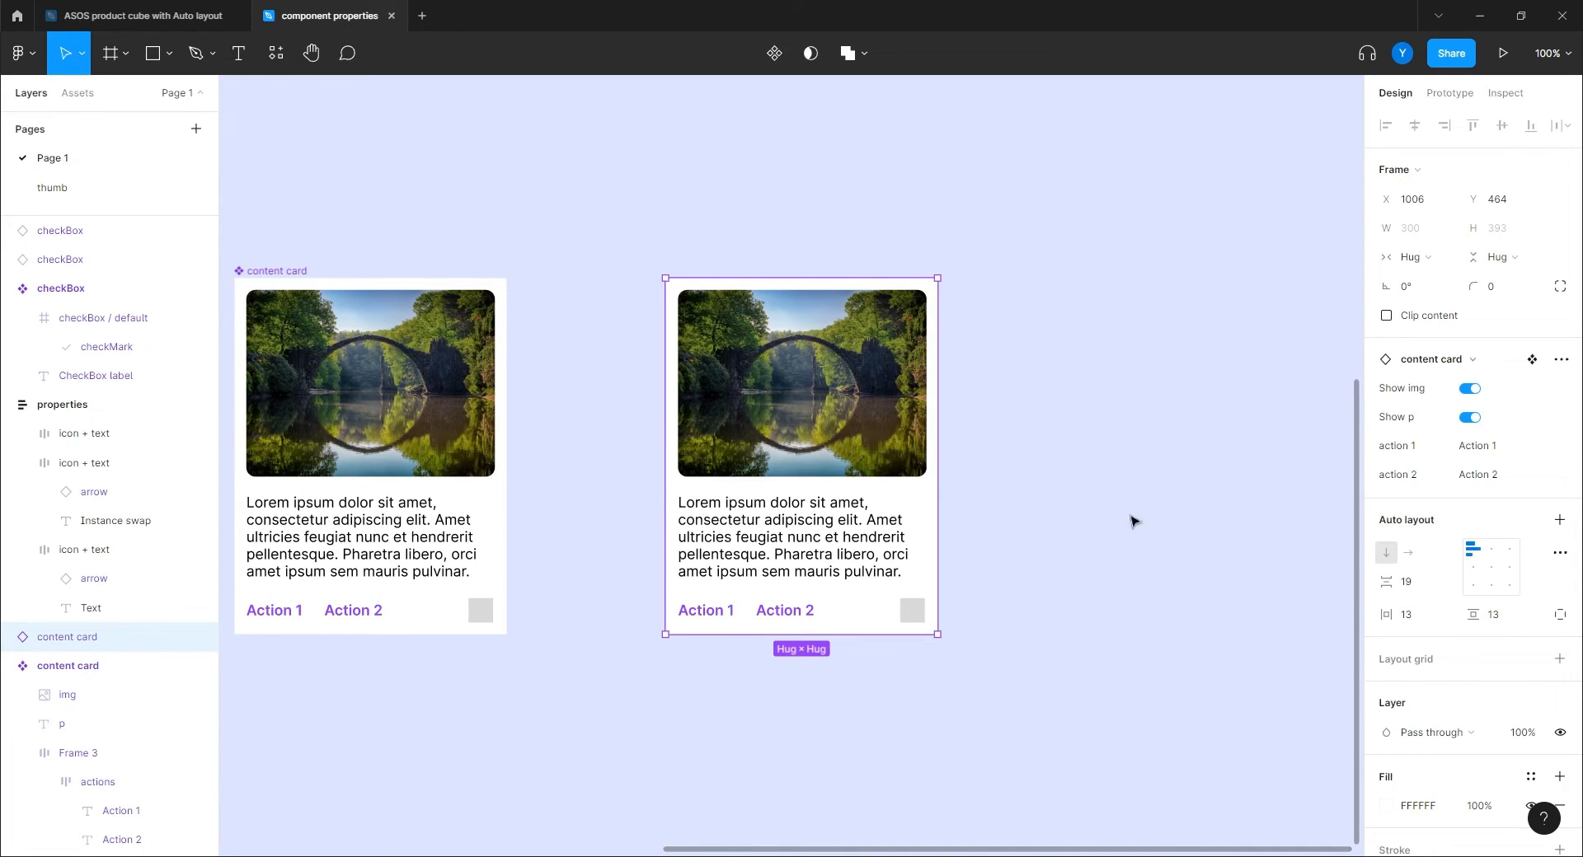
Toggle Show img off and back on, then turn Show p off in the instance.
click(1468, 389)
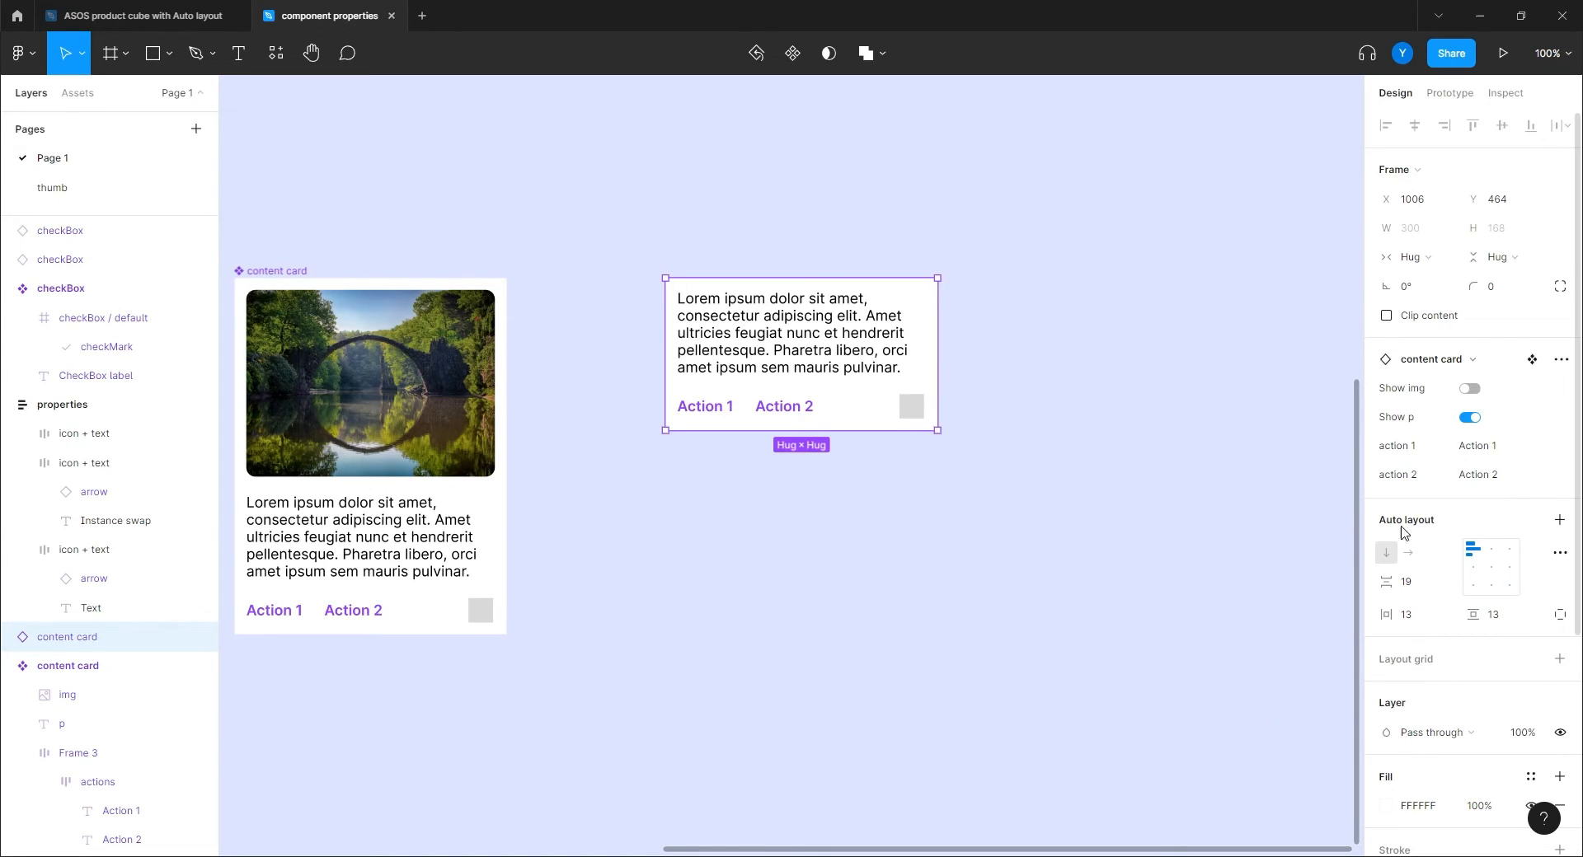
click(1470, 391)
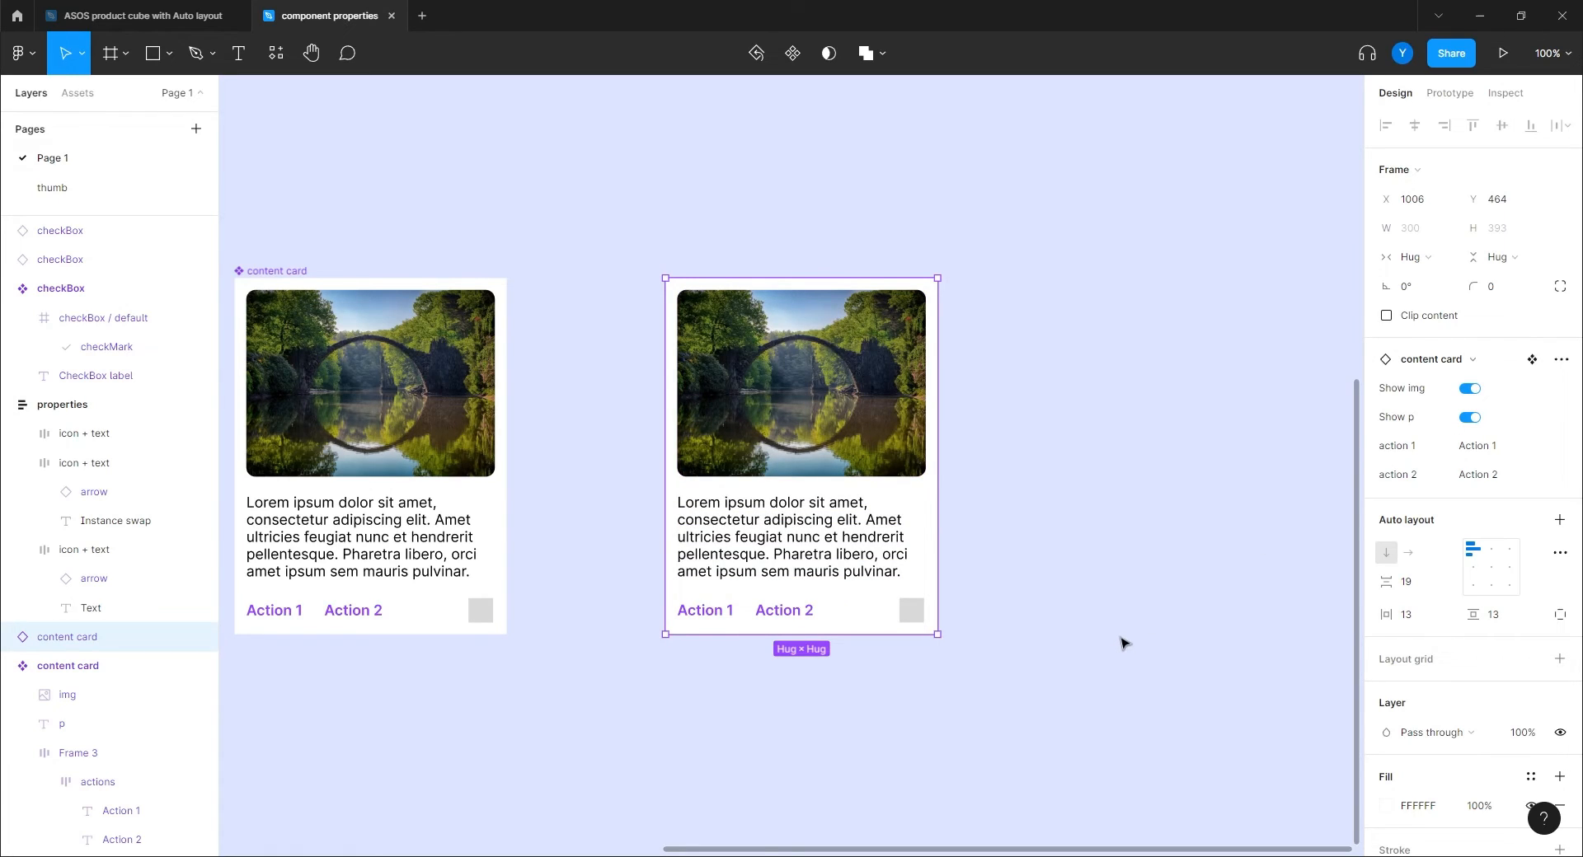
click(1471, 419)
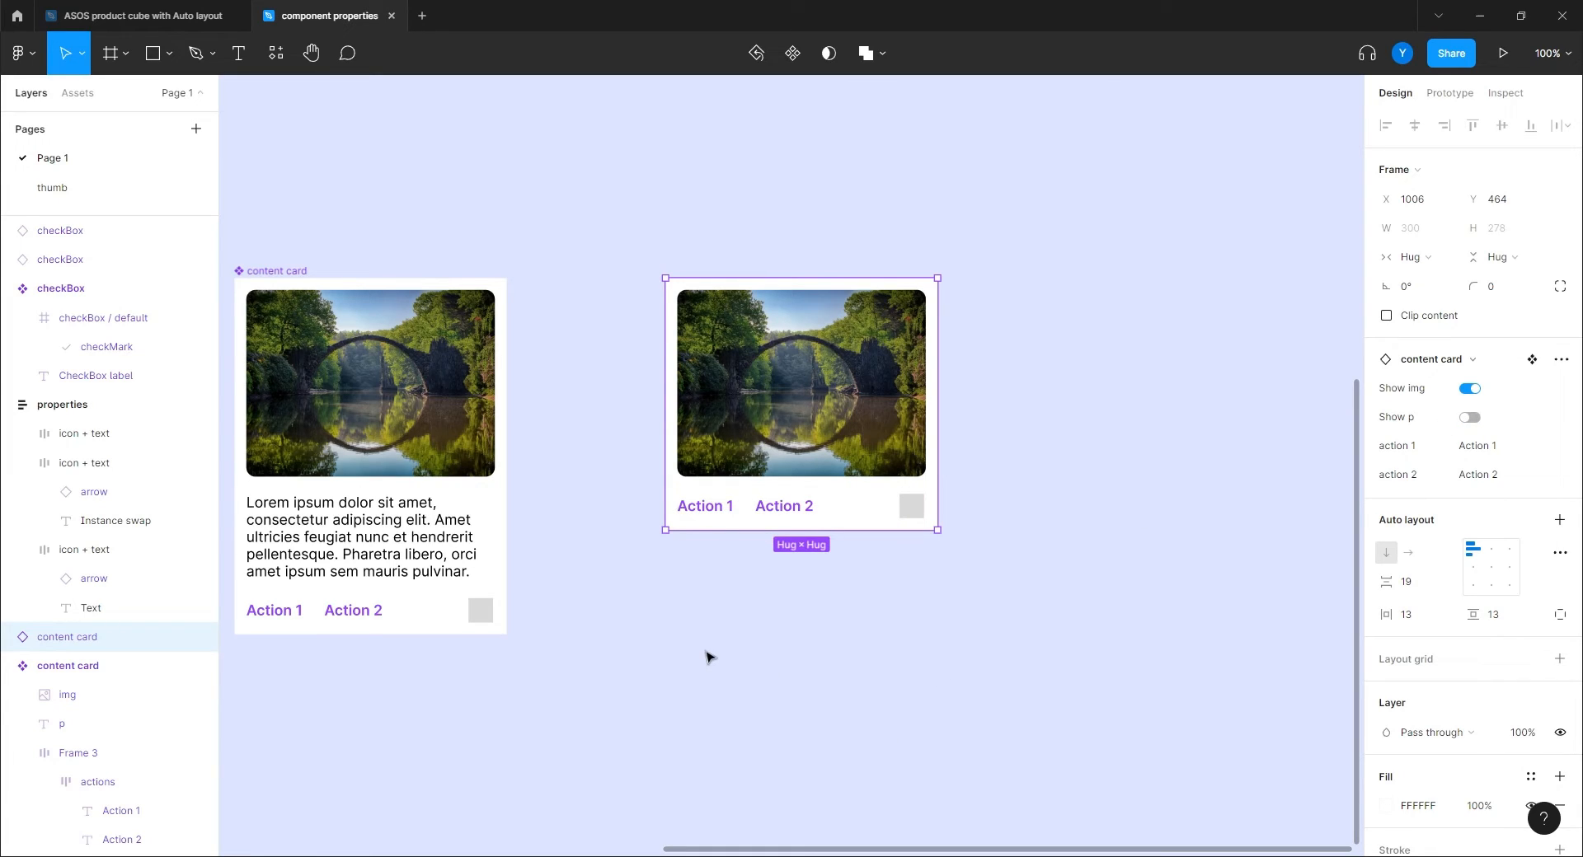
click(1470, 417)
click(1470, 417)
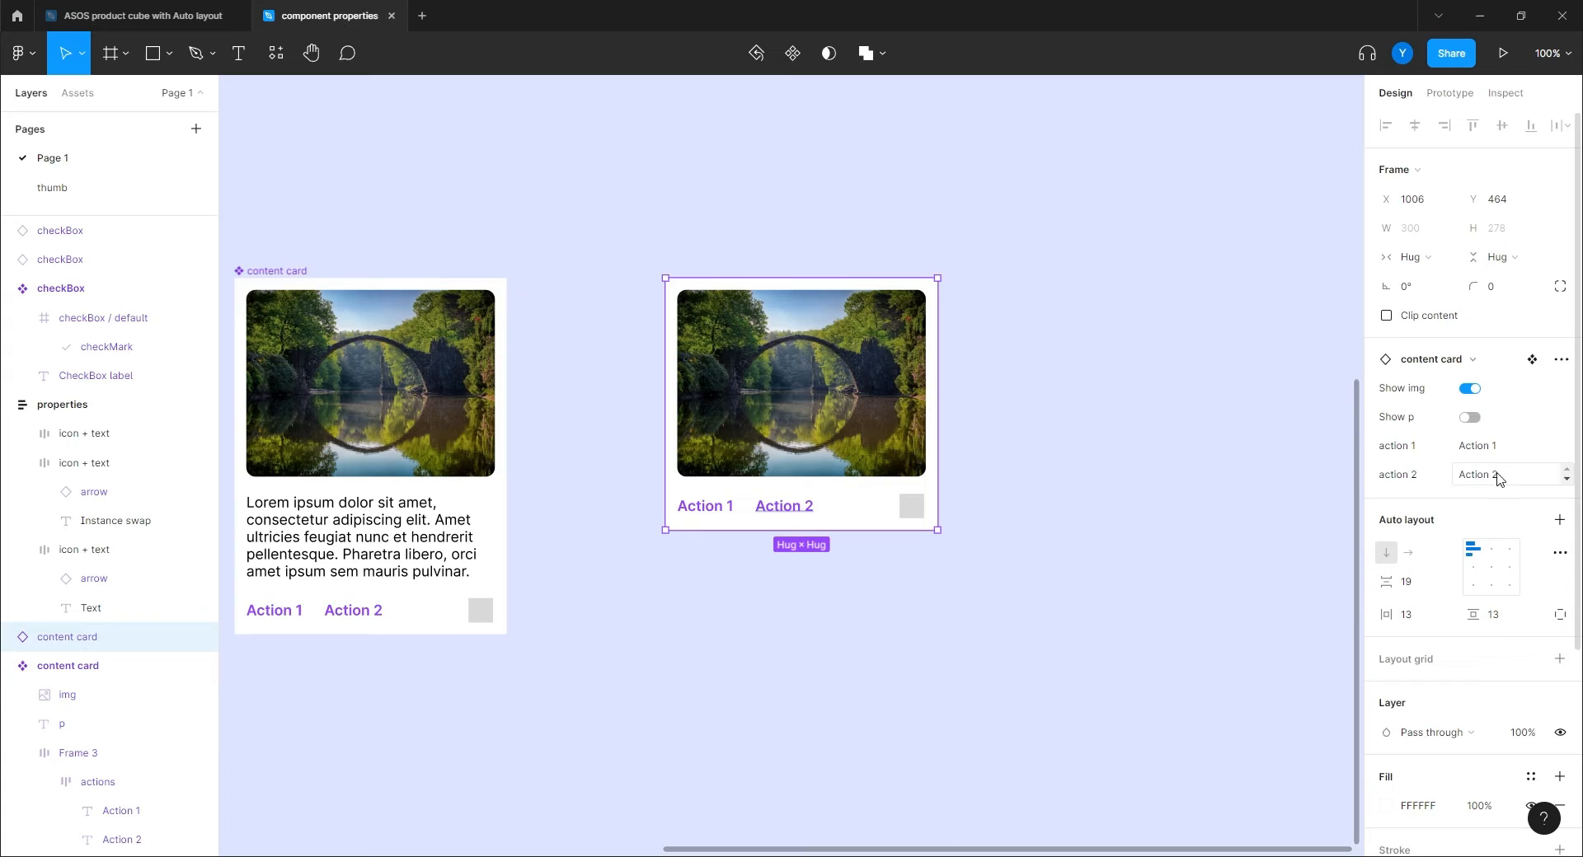
click(1474, 446)
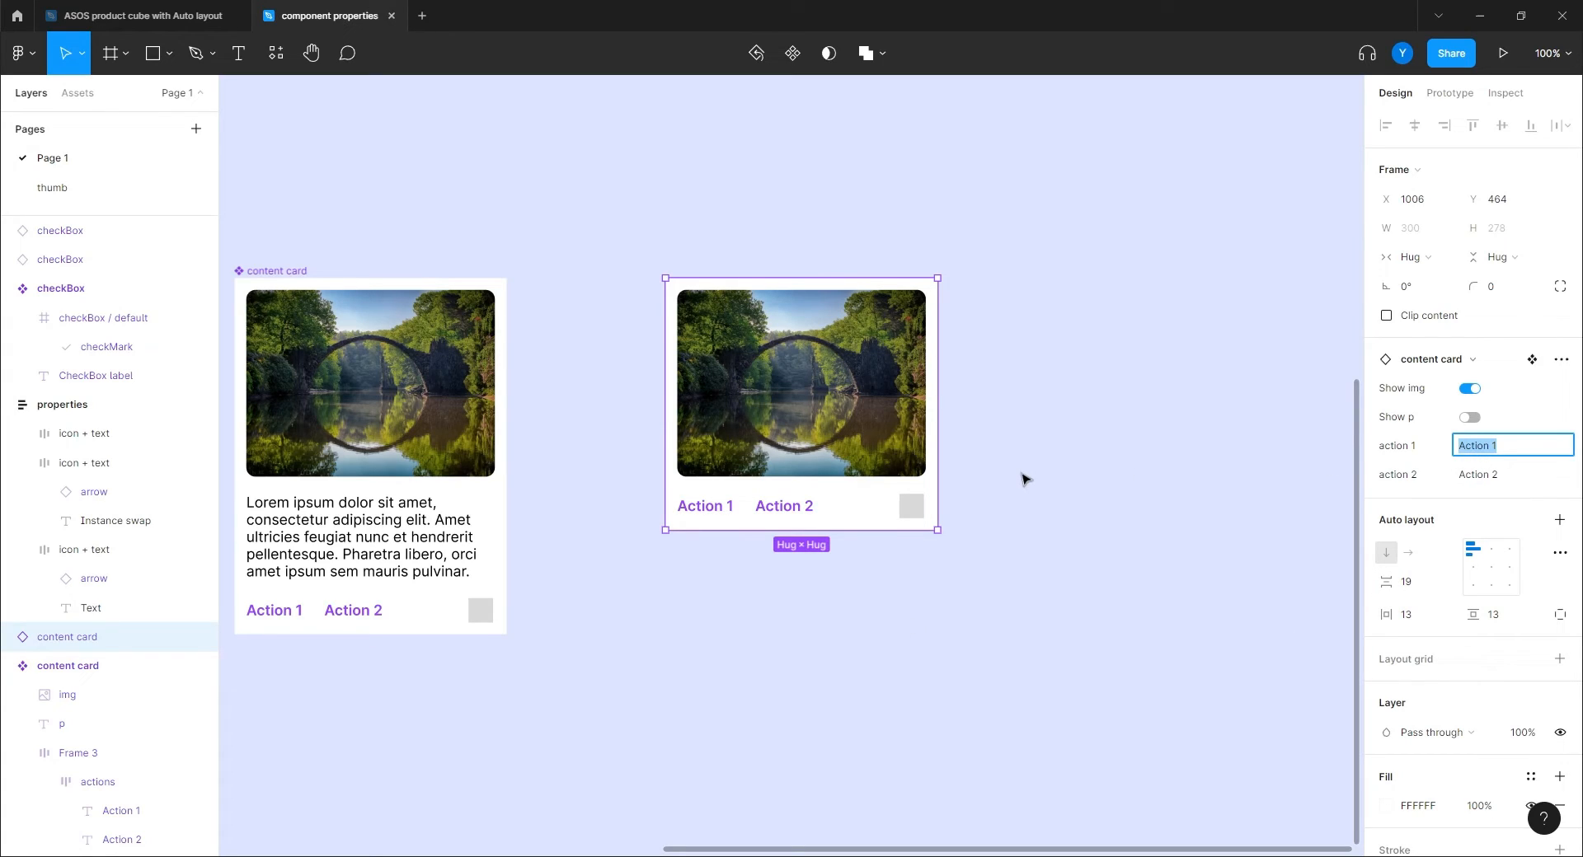
text(Like)
key(Return)
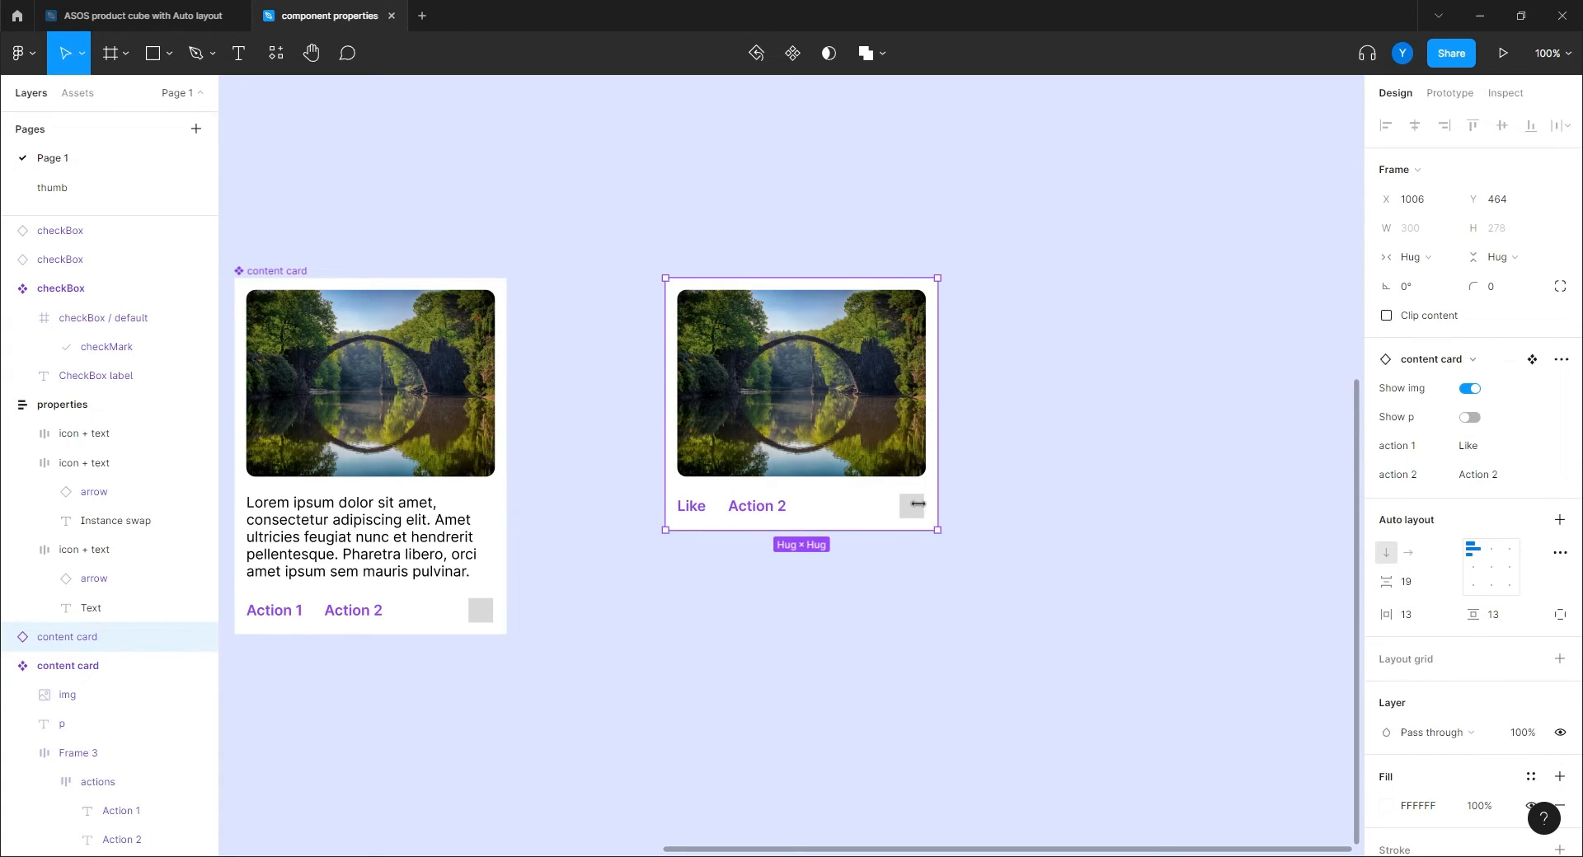
click(1480, 475)
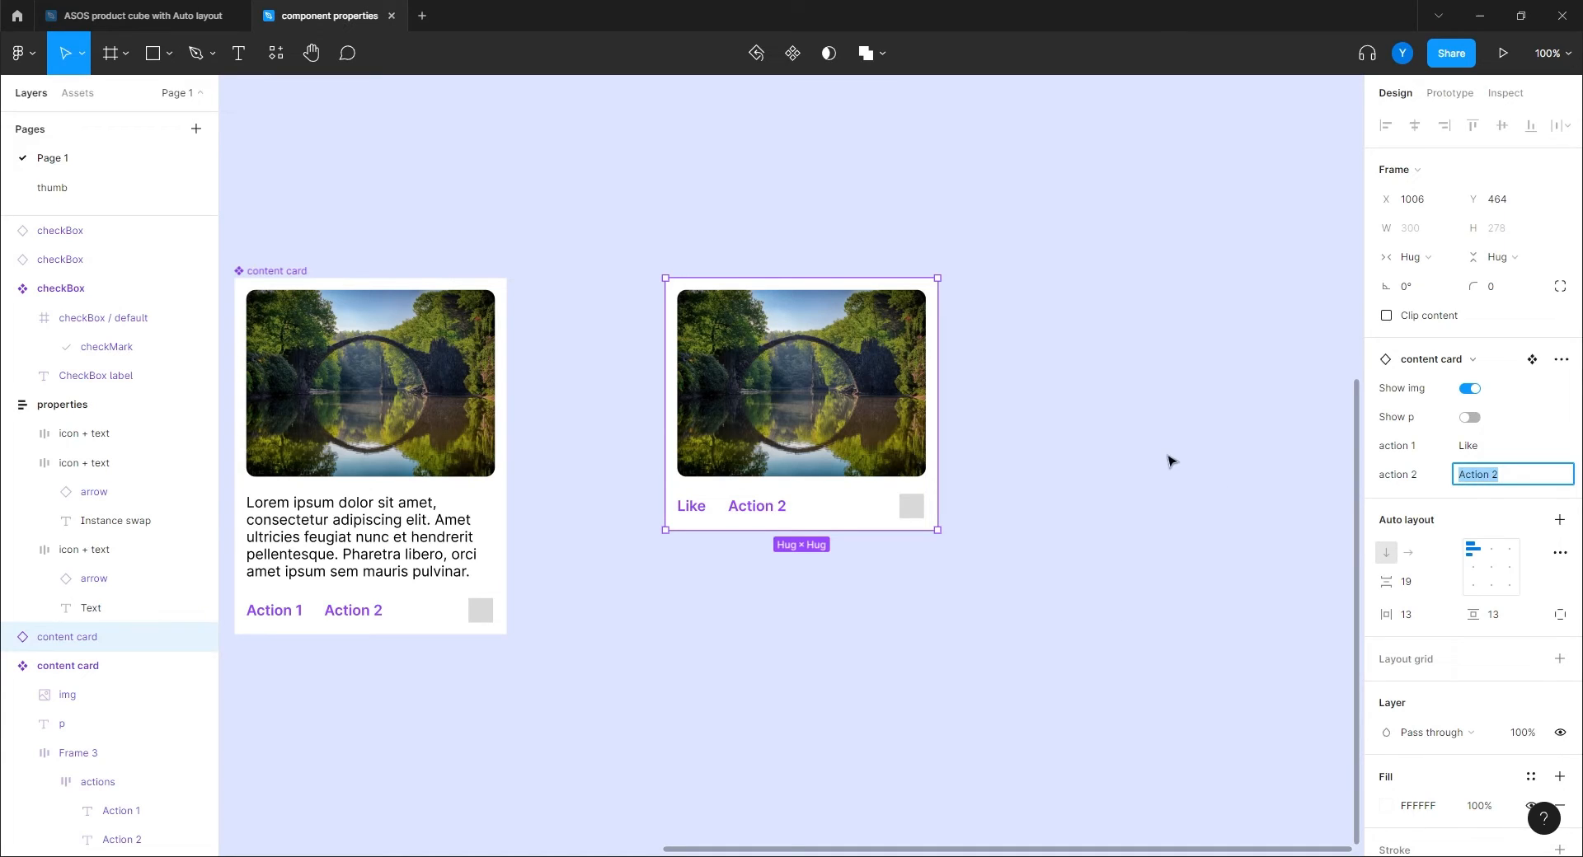
text(Comment)
key(Return)
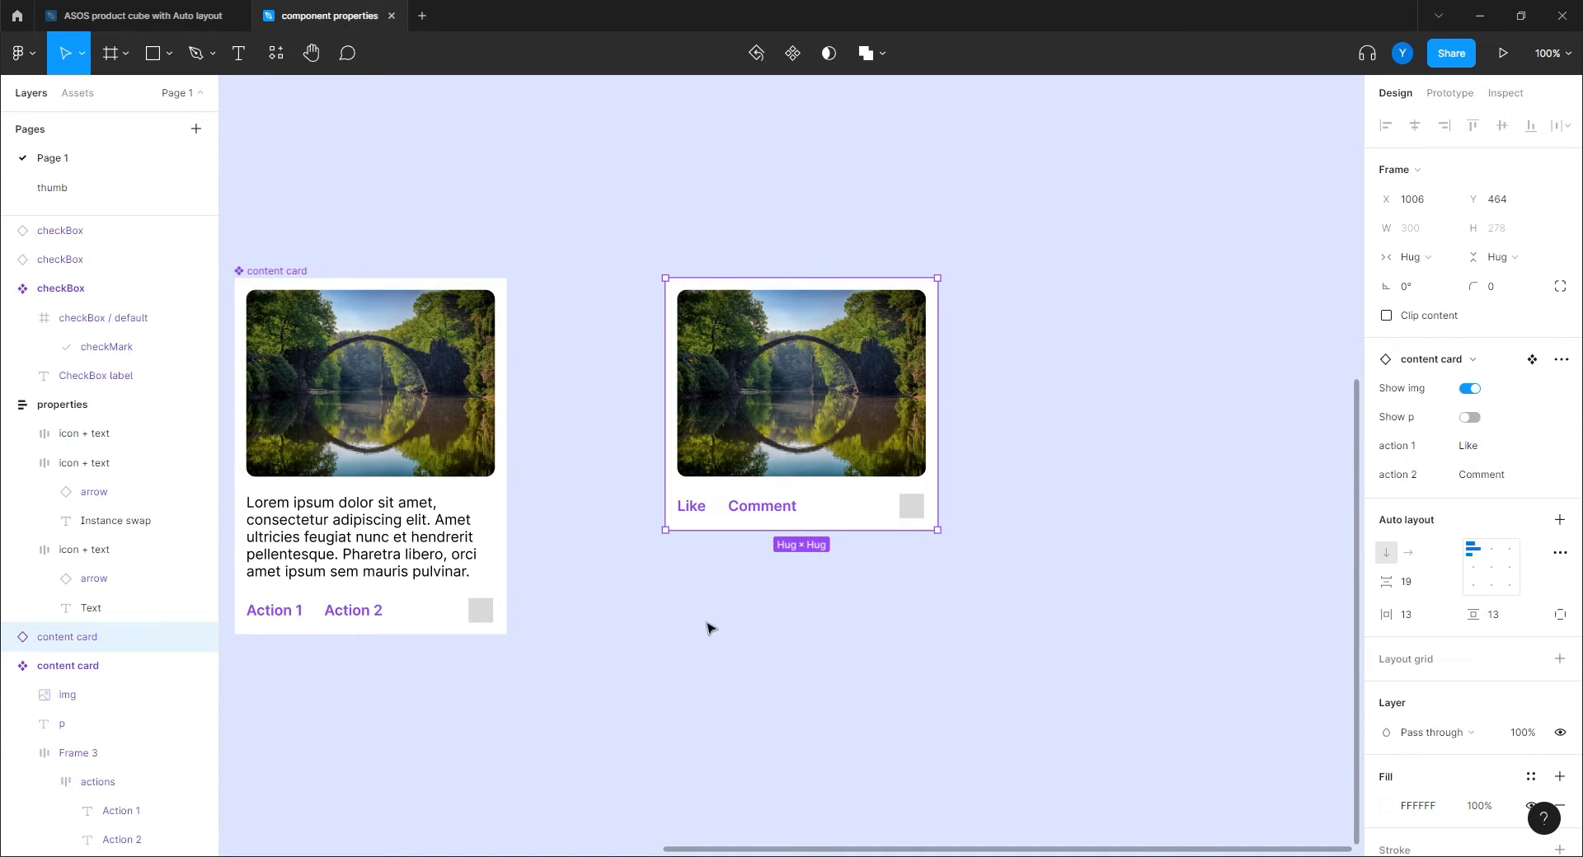
click(876, 626)
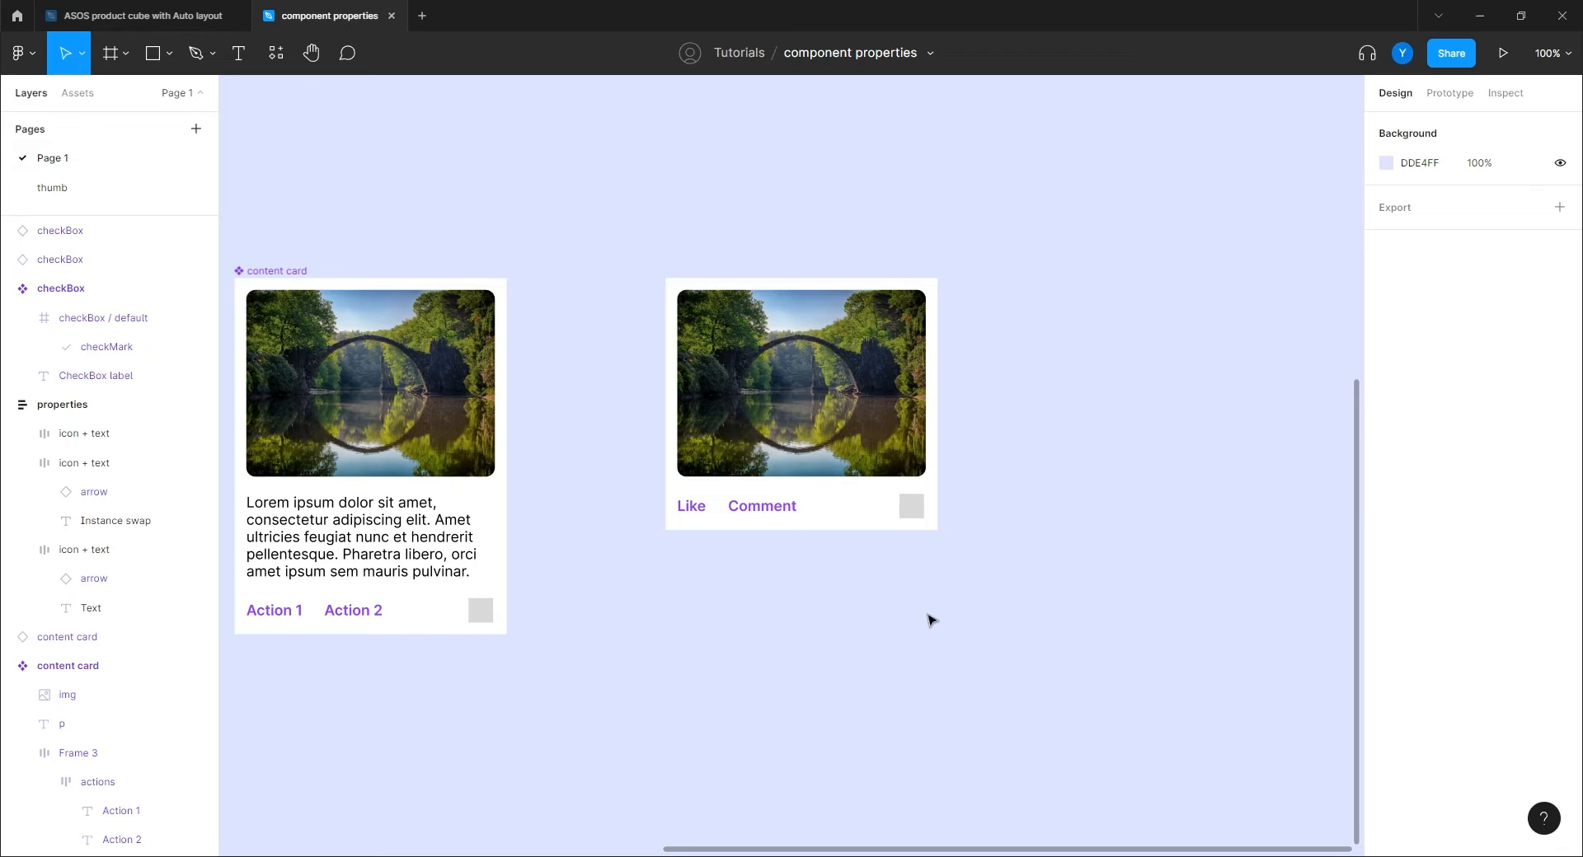
Bring empty canvas space below the content cards into view and pick the Frame tool.
click(874, 517)
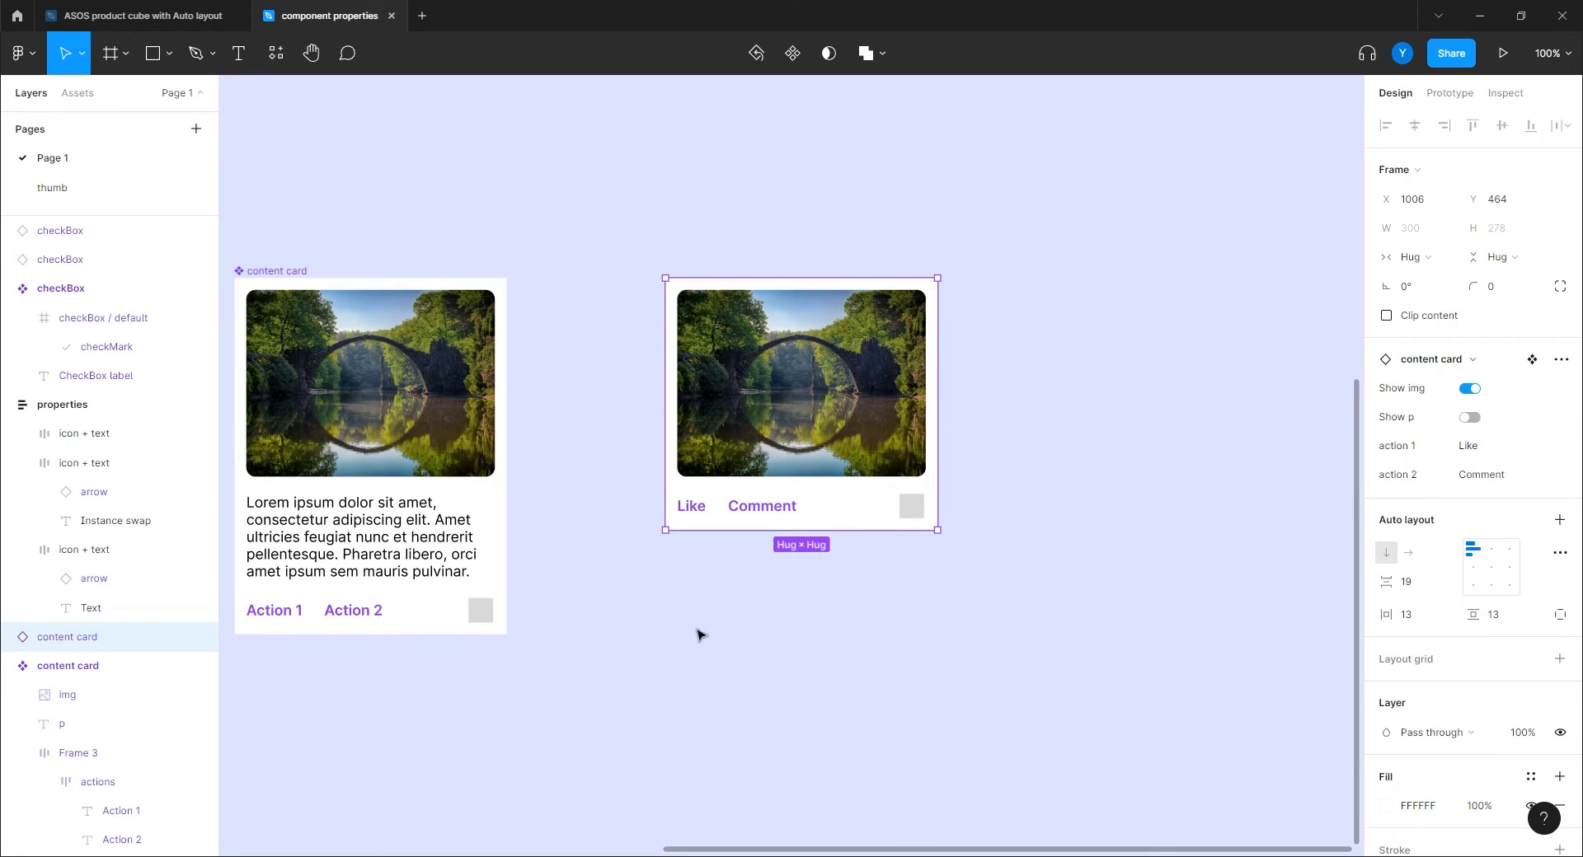
scroll(676, 659, left, 3)
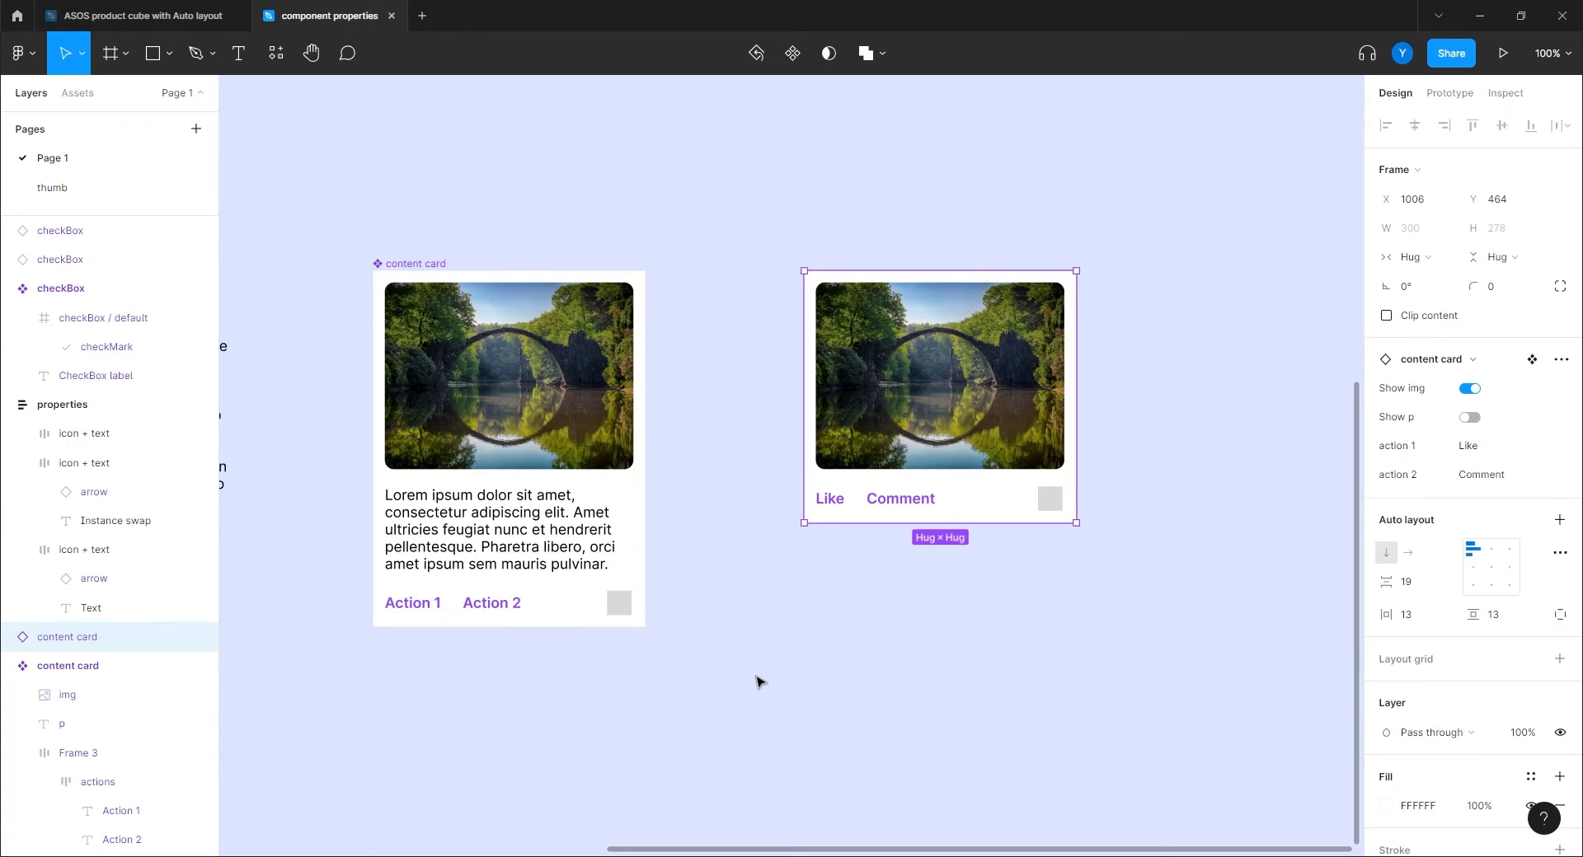
scroll(699, 690, down, 5)
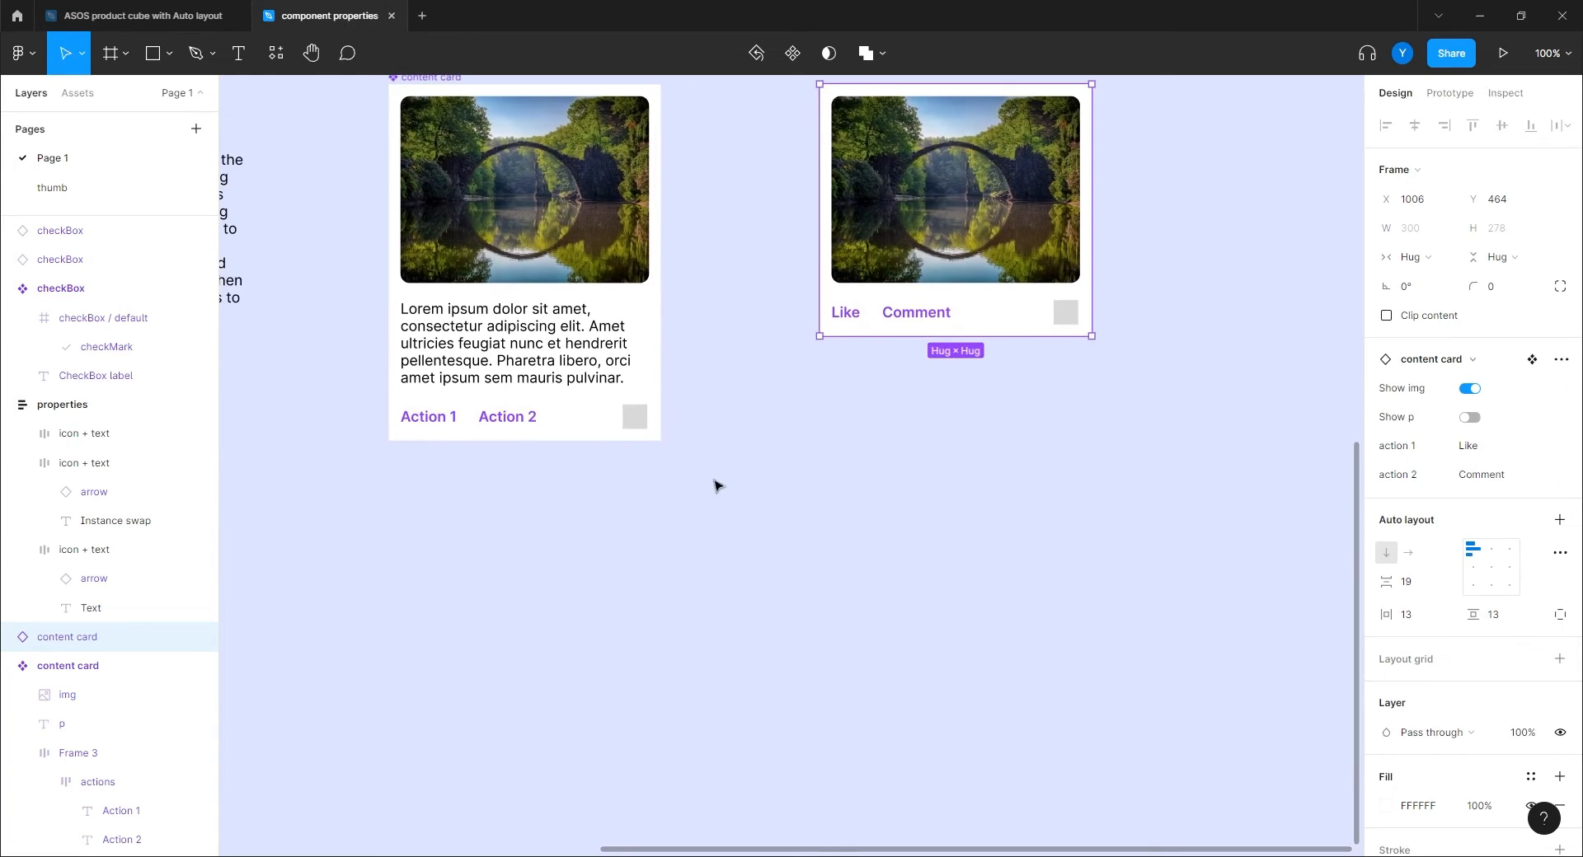
scroll(689, 410, left, 3)
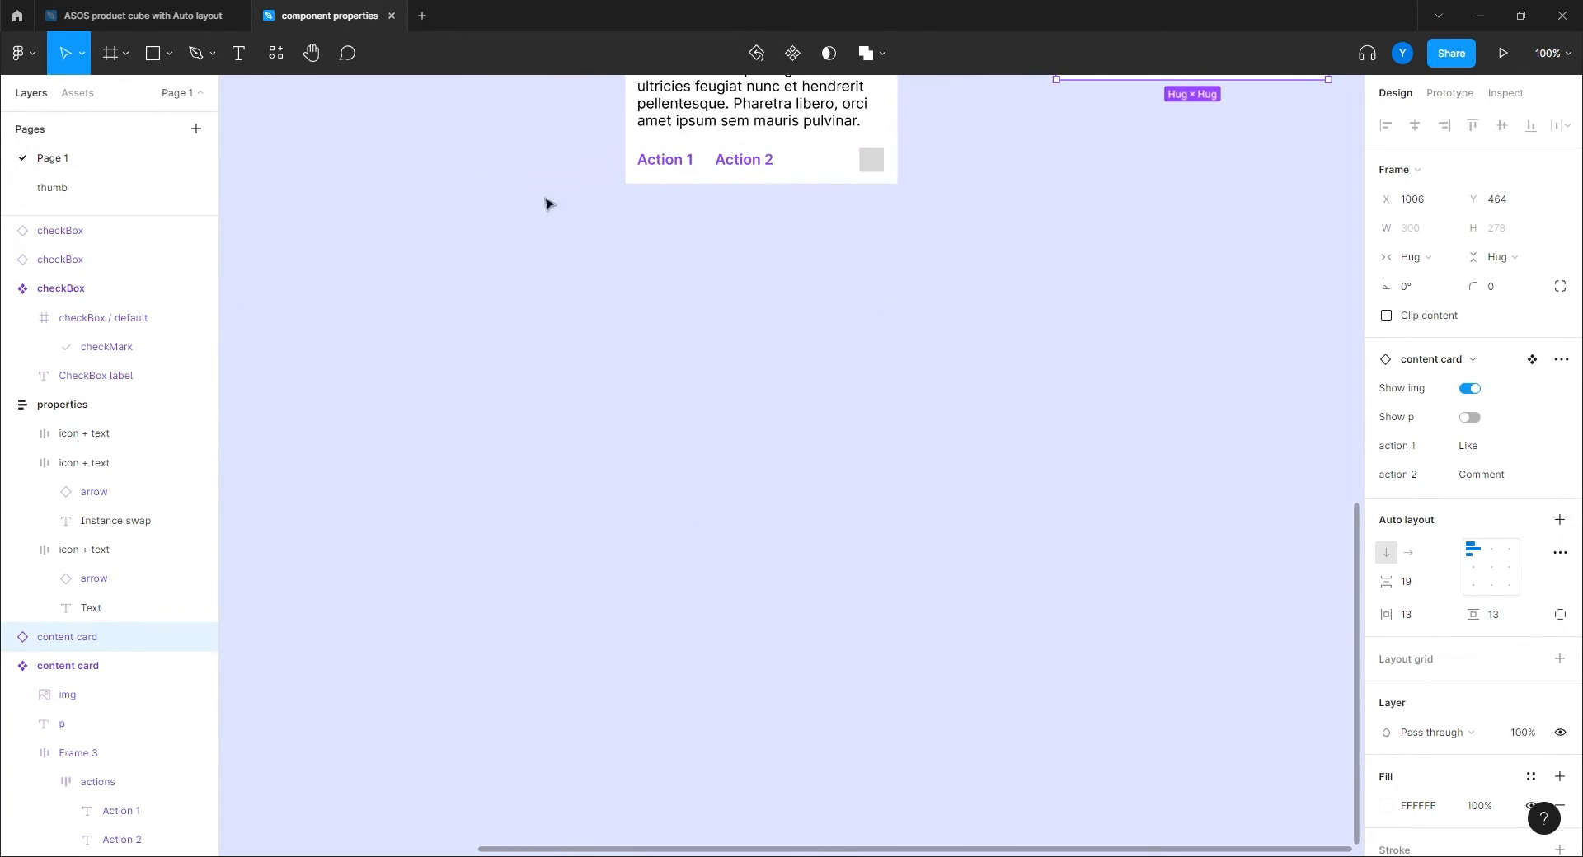
click(109, 53)
Draw a 143×52 frame and rename it 'cell 1'.
drag(393, 369, 523, 415)
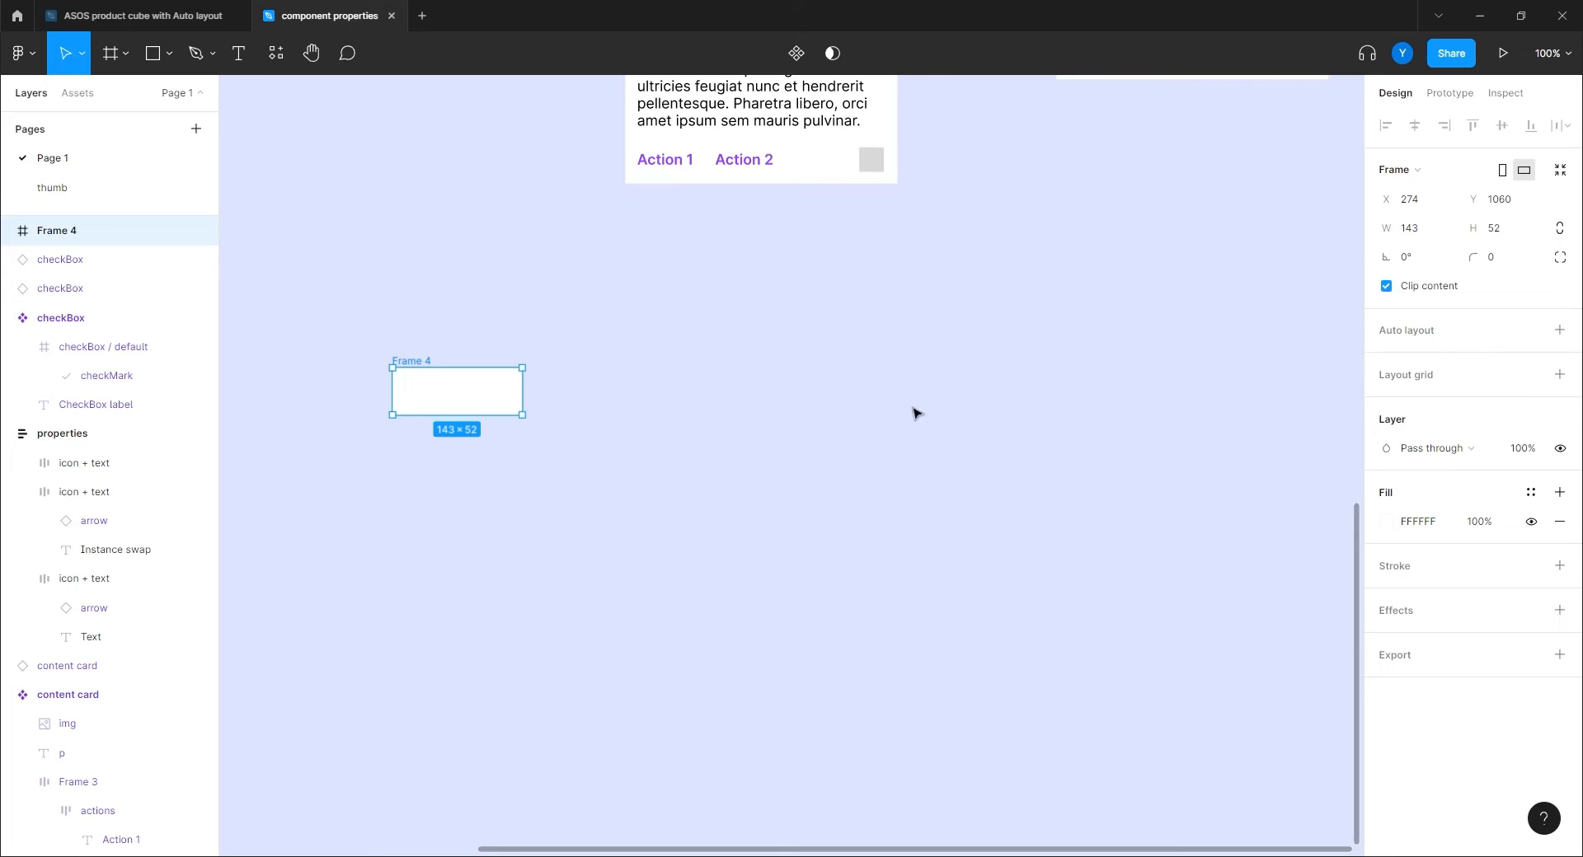
double_click(46, 234)
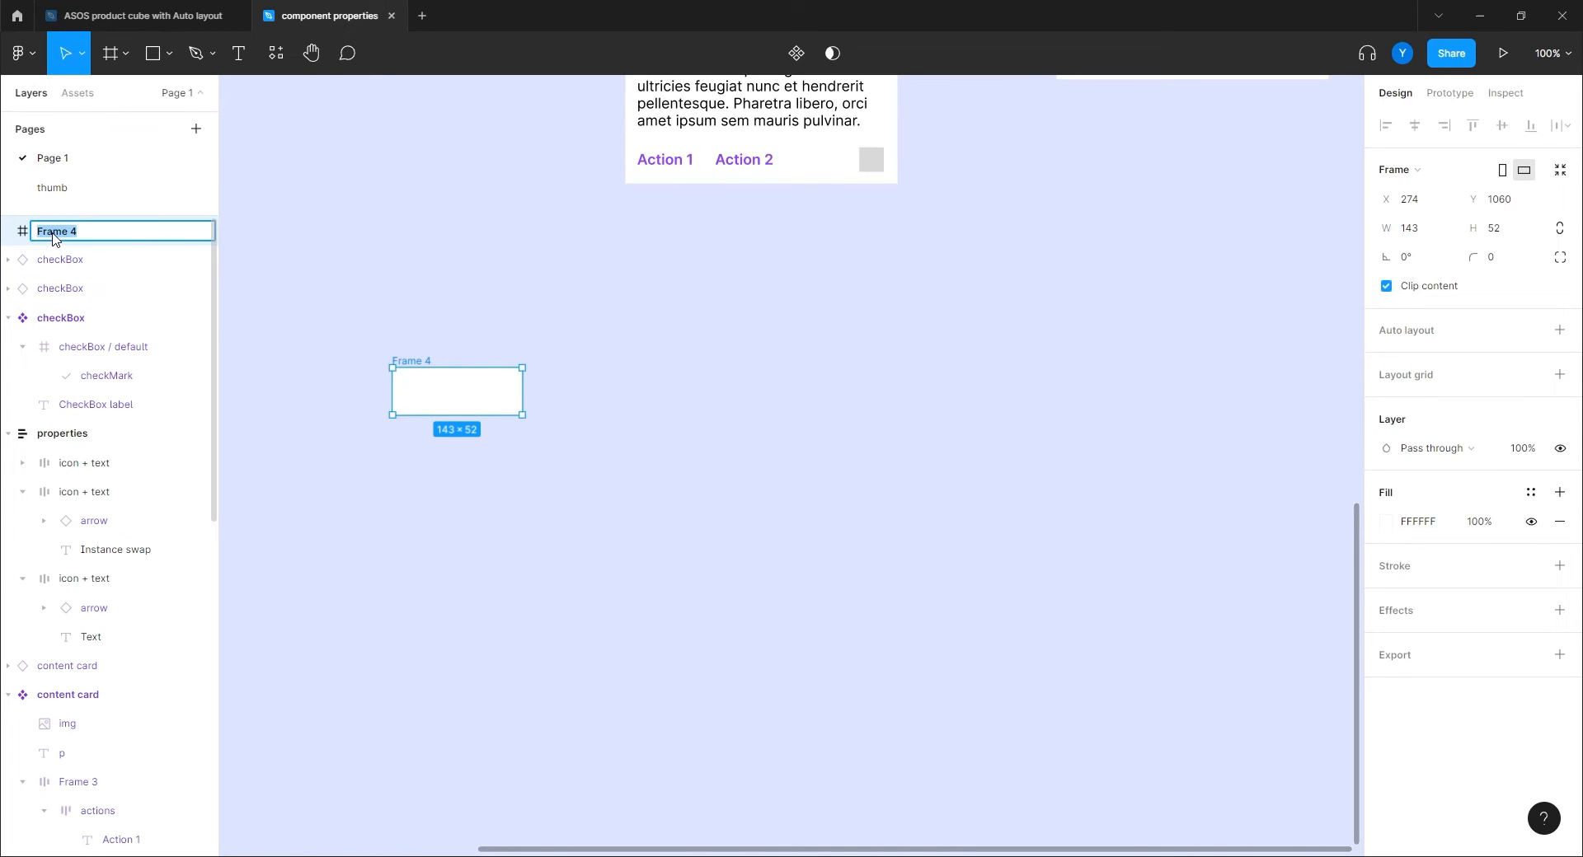
text(cell 1)
key(Return)
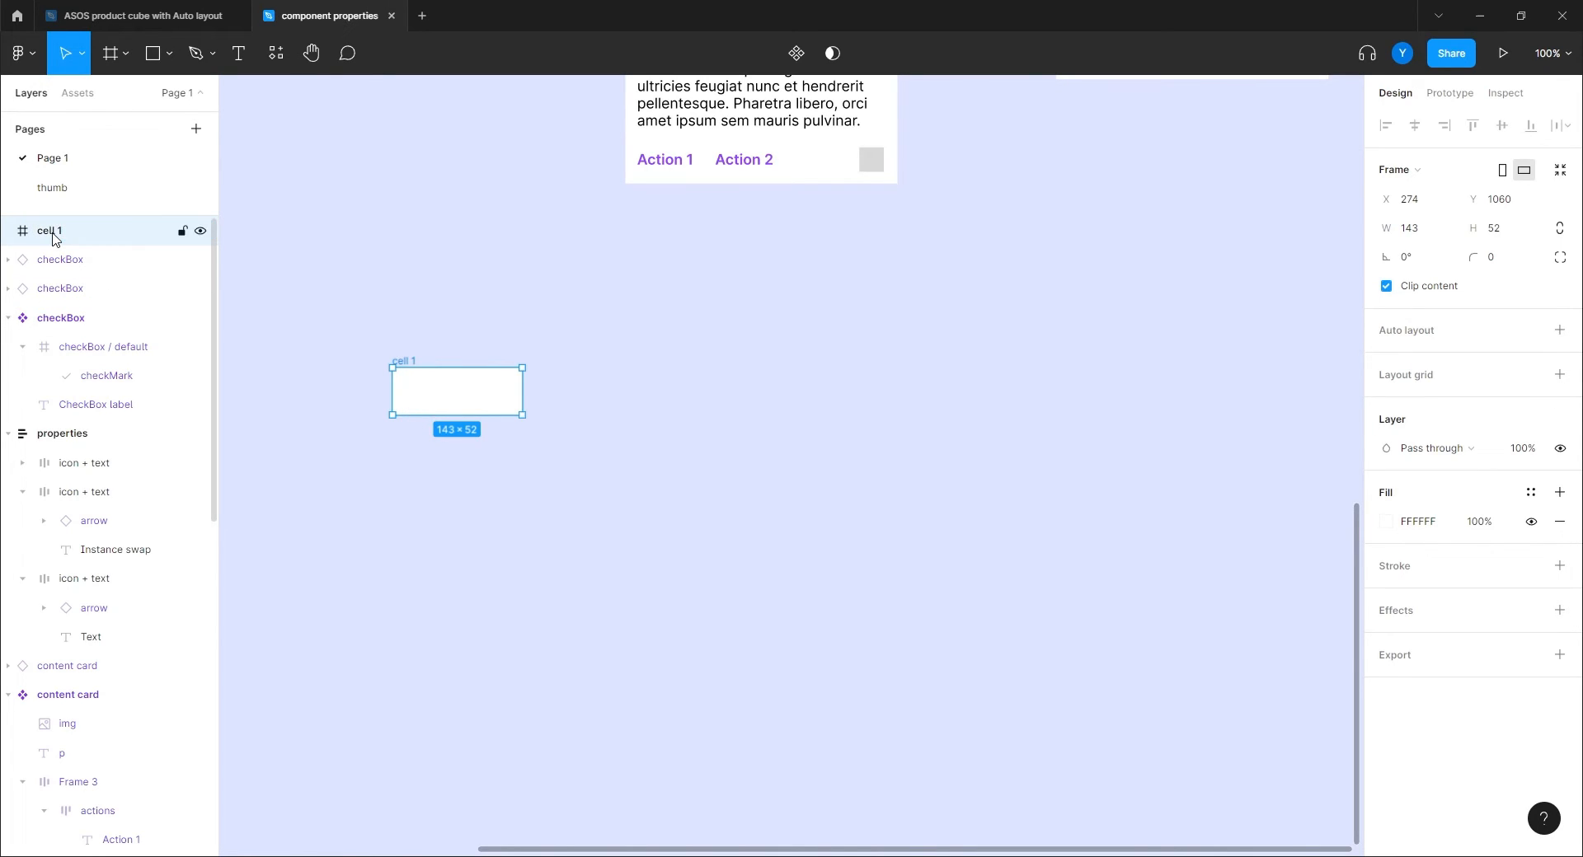
Duplicate it into a row of five cells and add a stroke to all five.
key(ctrl+d)
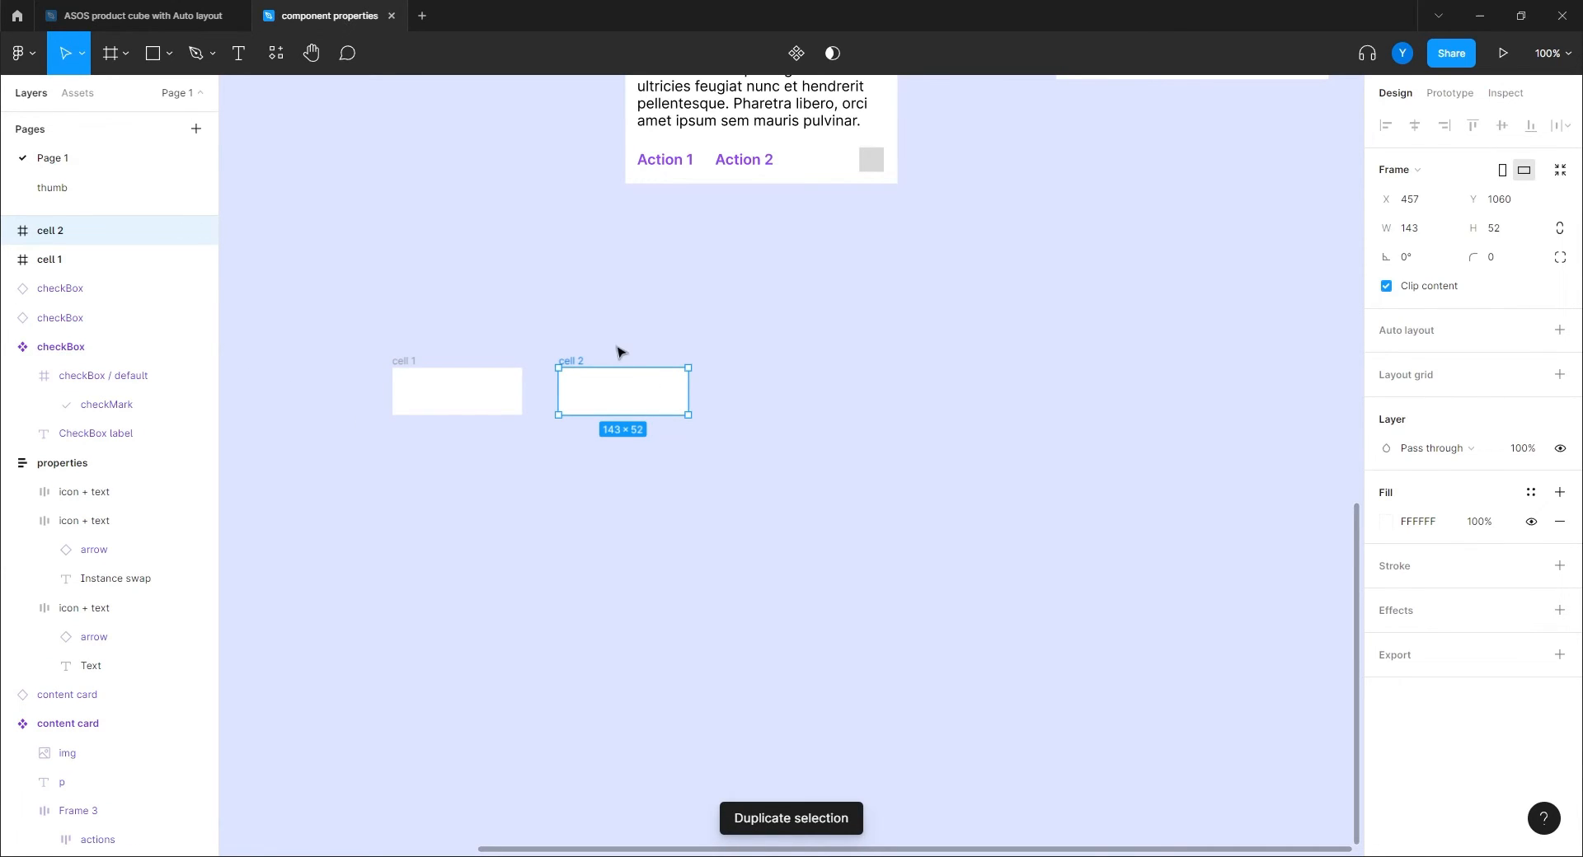
key(ctrl+d)
key(ctrl+d)
key(ctrl+d)
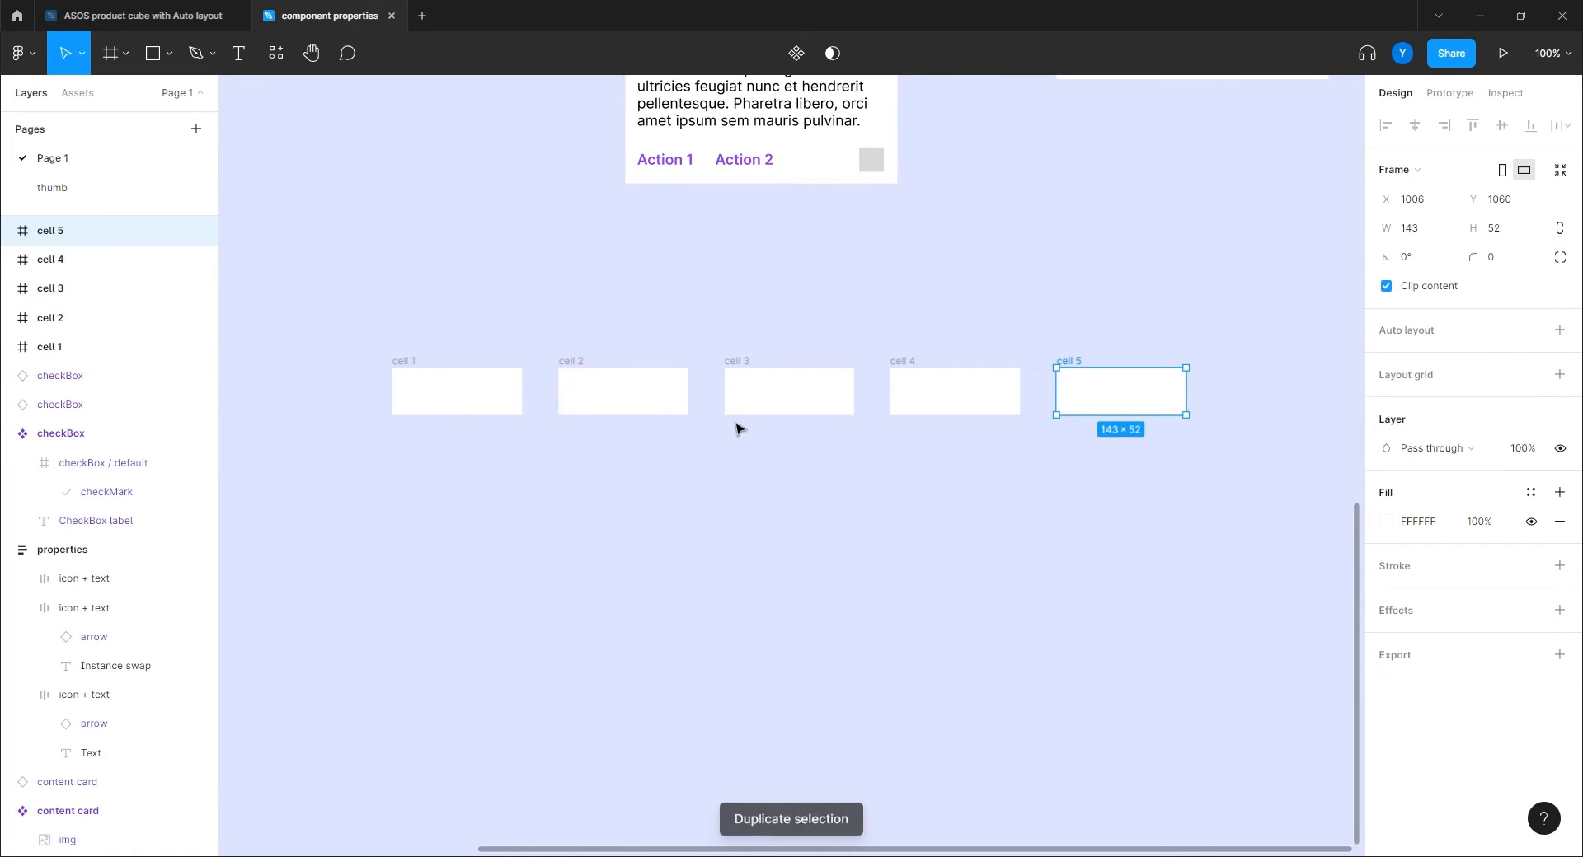
drag(1230, 321, 330, 511)
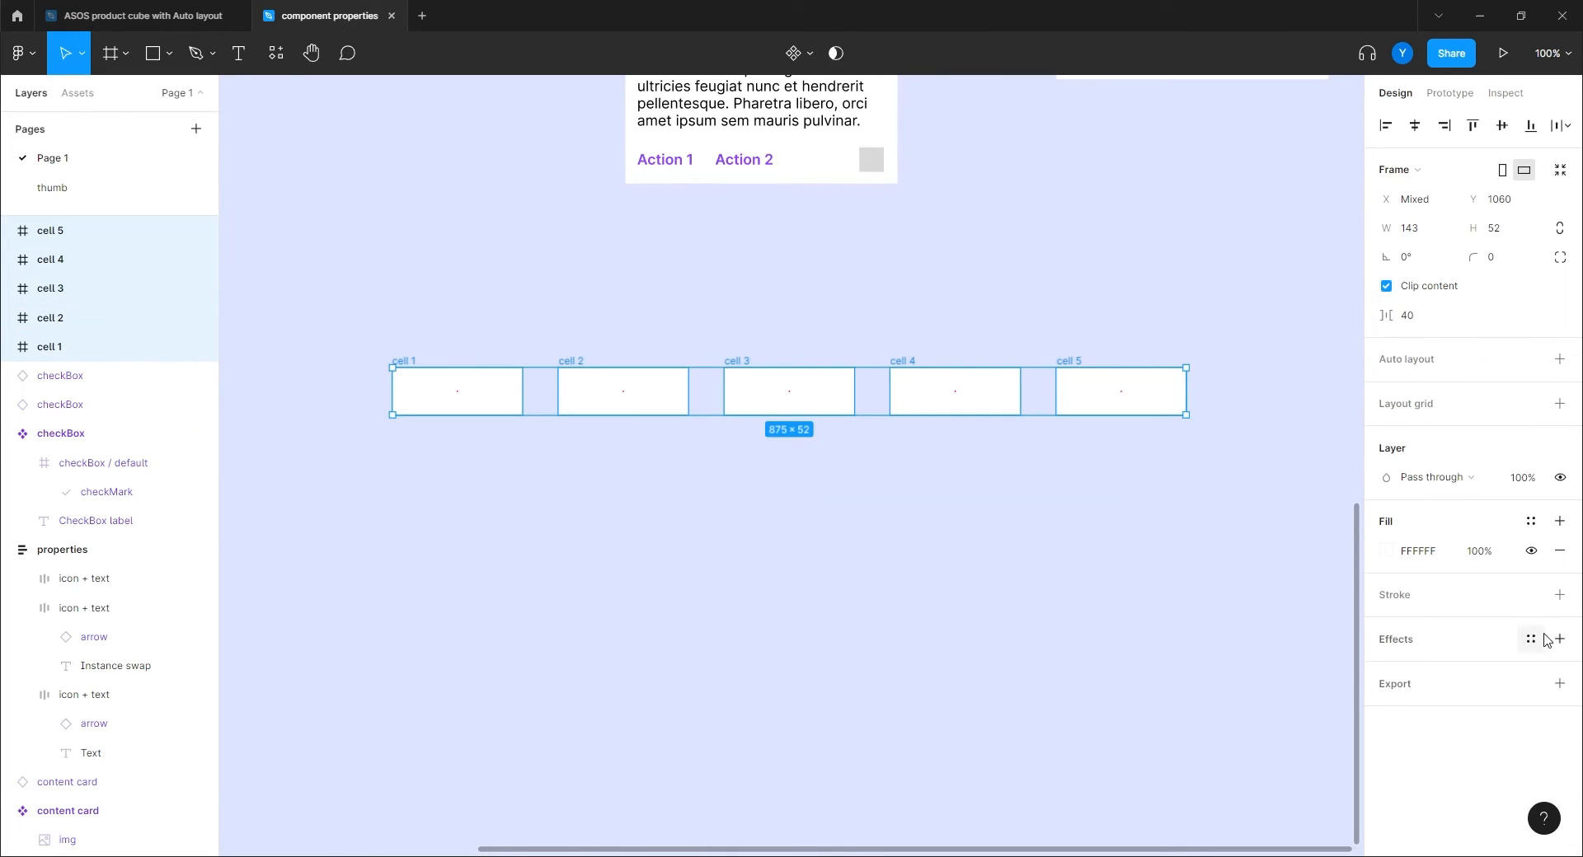
click(1559, 594)
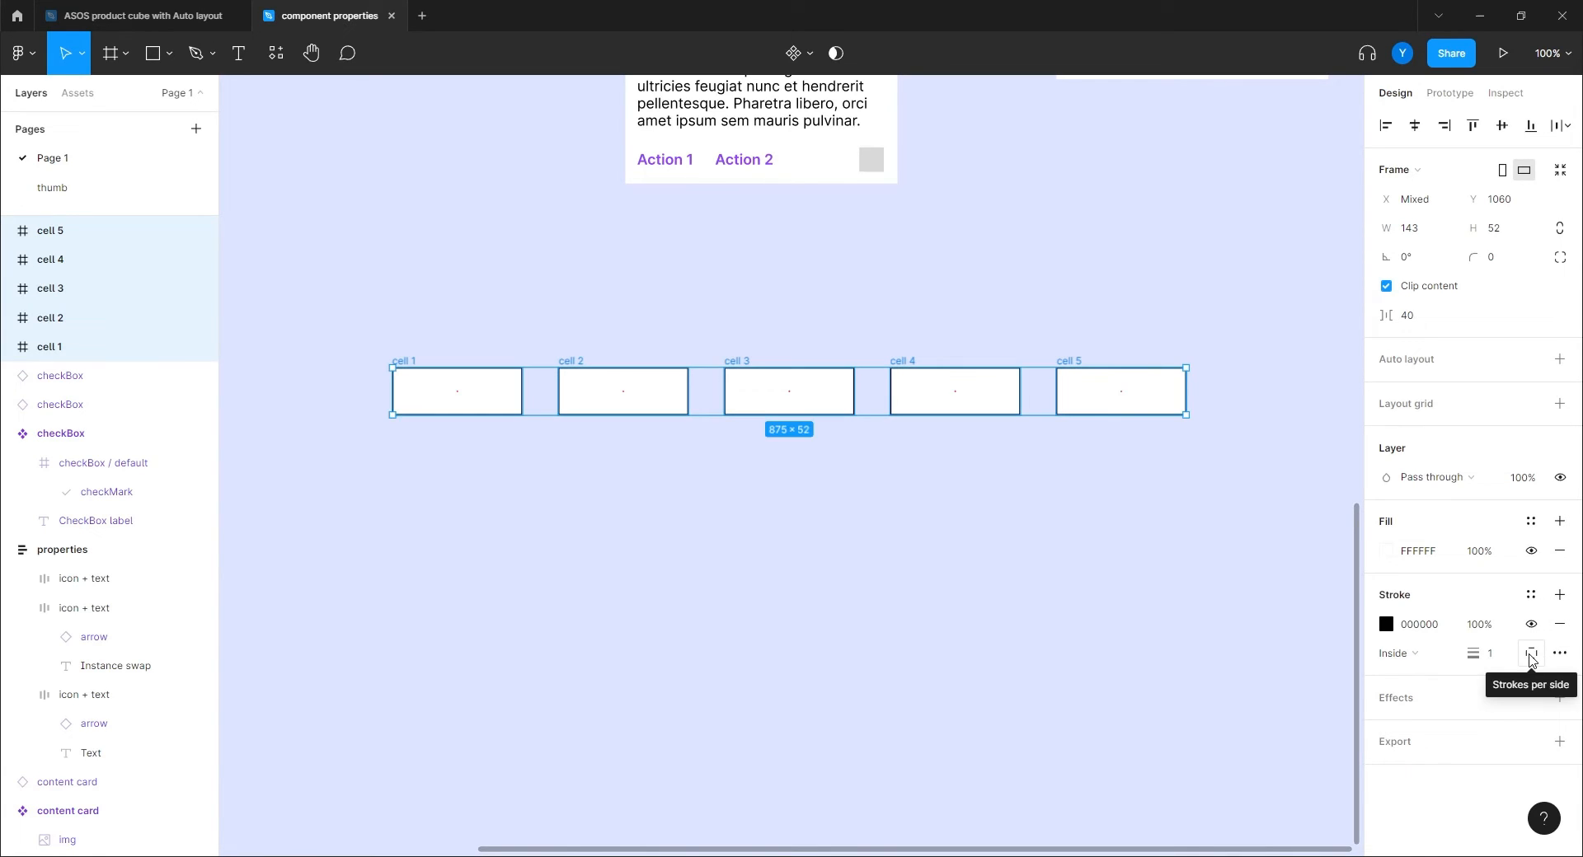
Limit the cells' stroke to the left side and change its colour to grey 9B9B9B.
click(1531, 656)
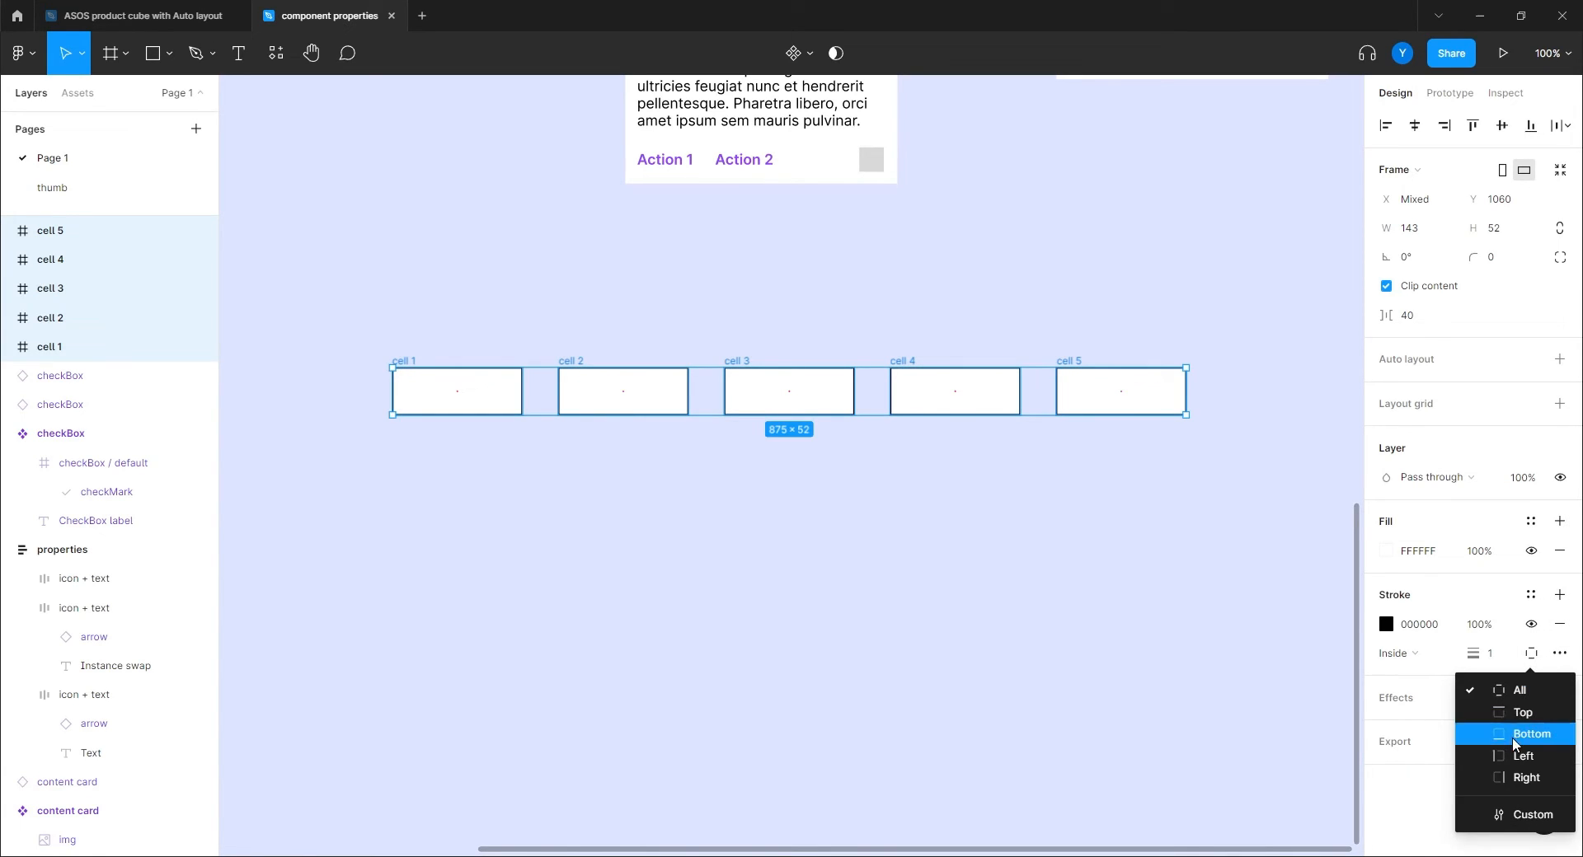
click(1520, 756)
click(1386, 624)
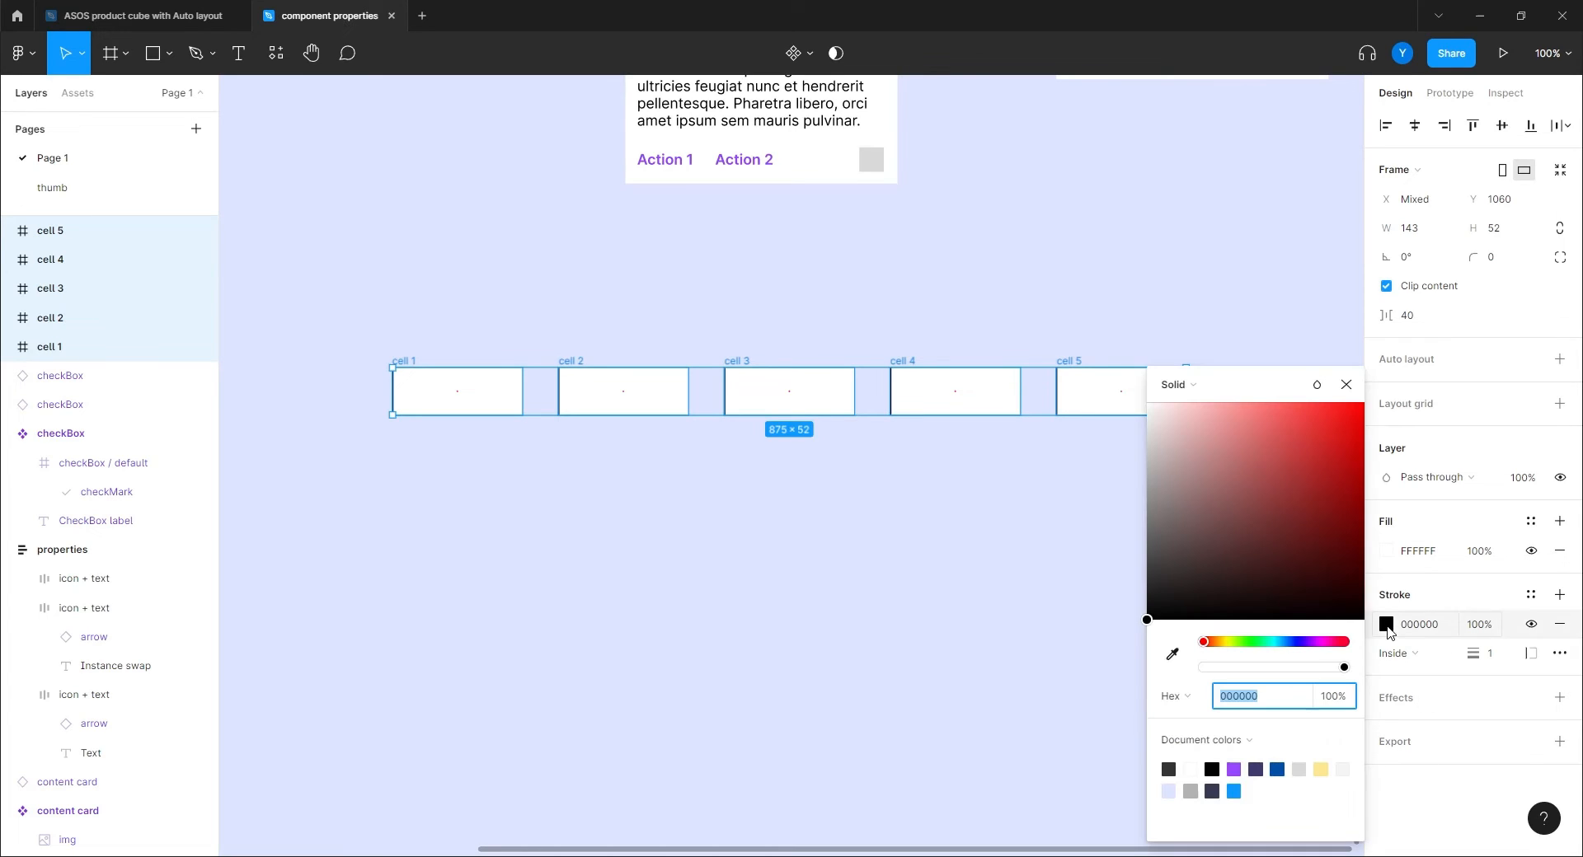
drag(1170, 577, 1008, 497)
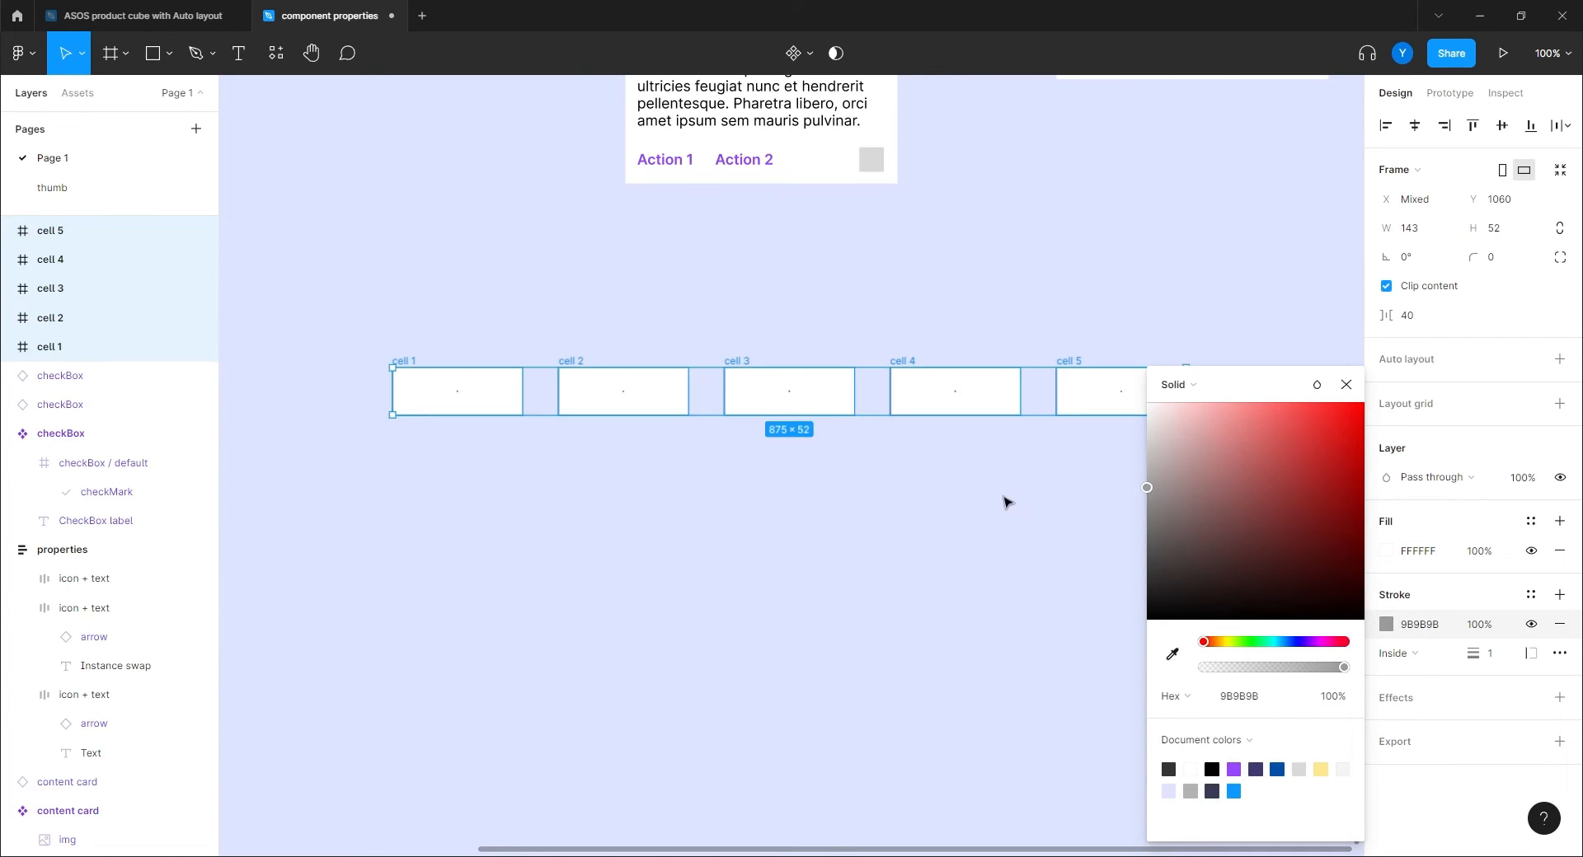
click(919, 519)
Wrap the five cells in an auto layout frame with 0 spacing.
drag(1244, 313, 319, 495)
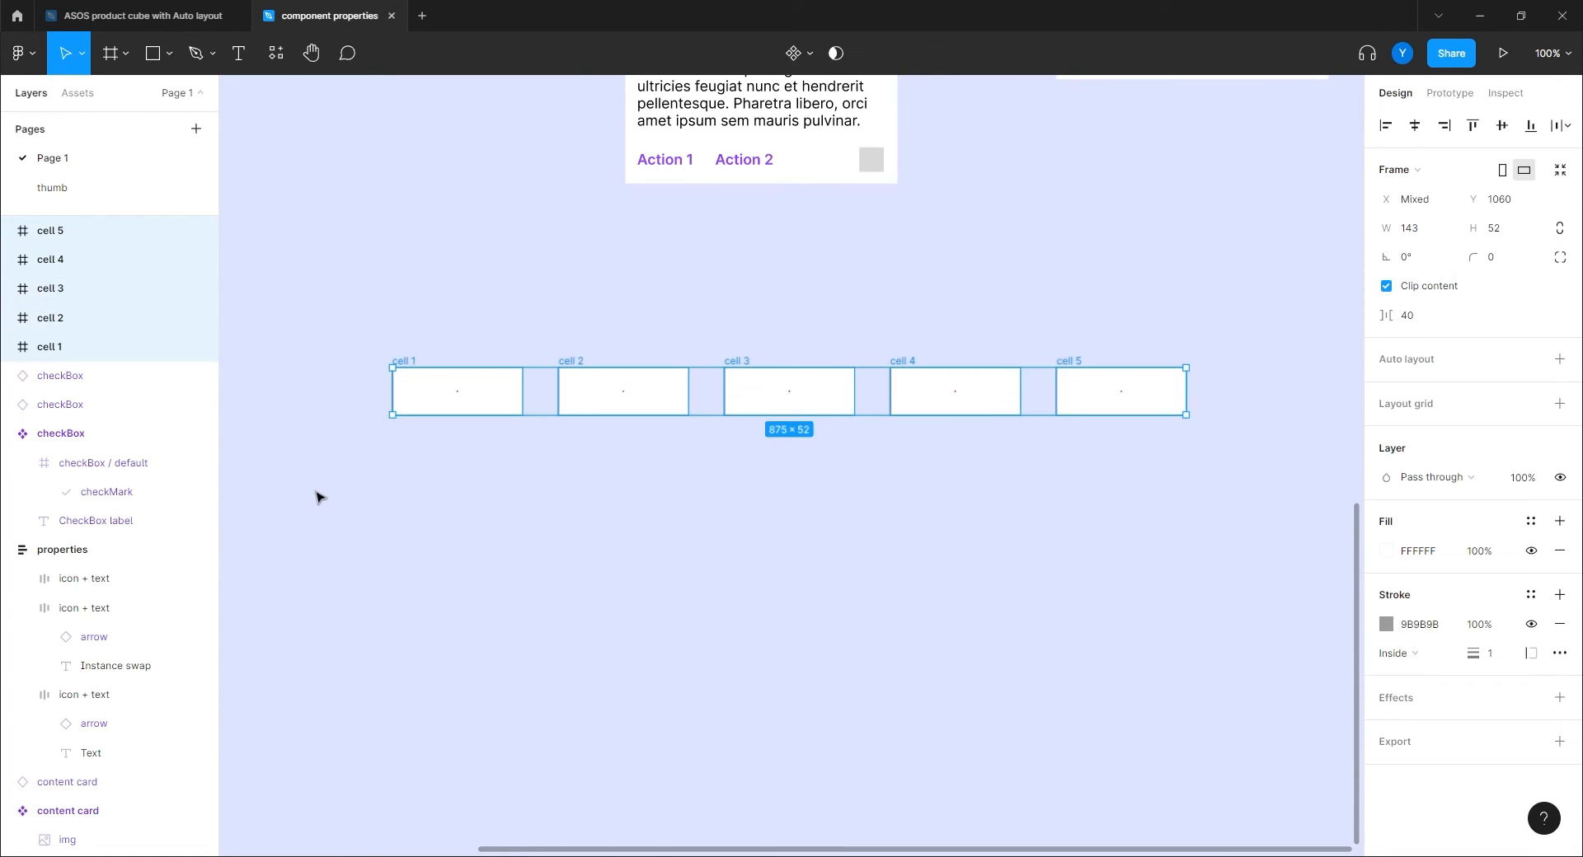
key(shift+a)
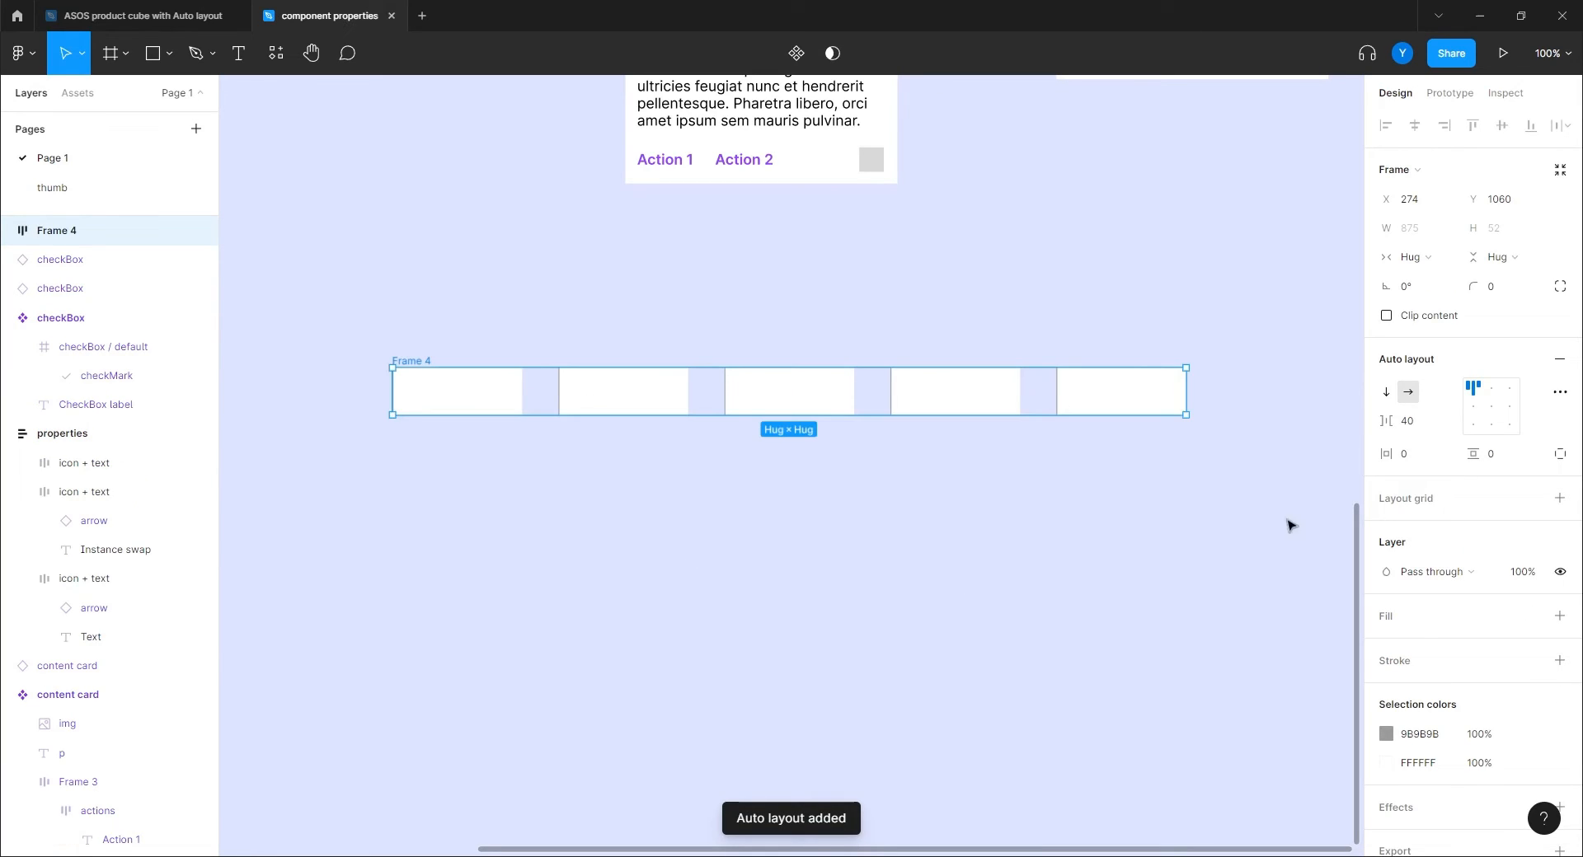
click(1422, 427)
text(0)
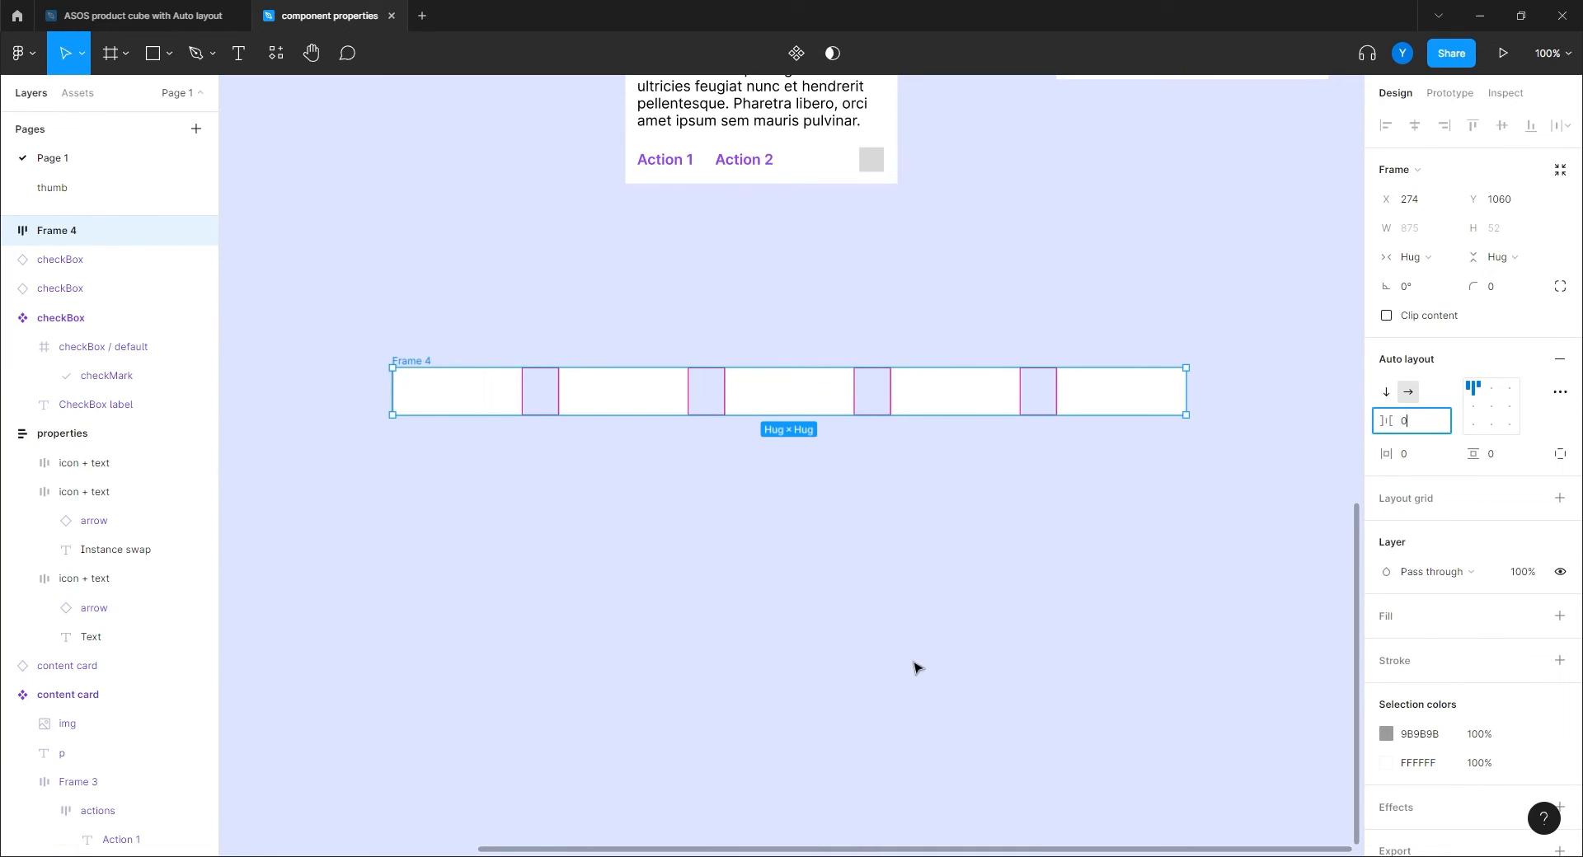
key(Return)
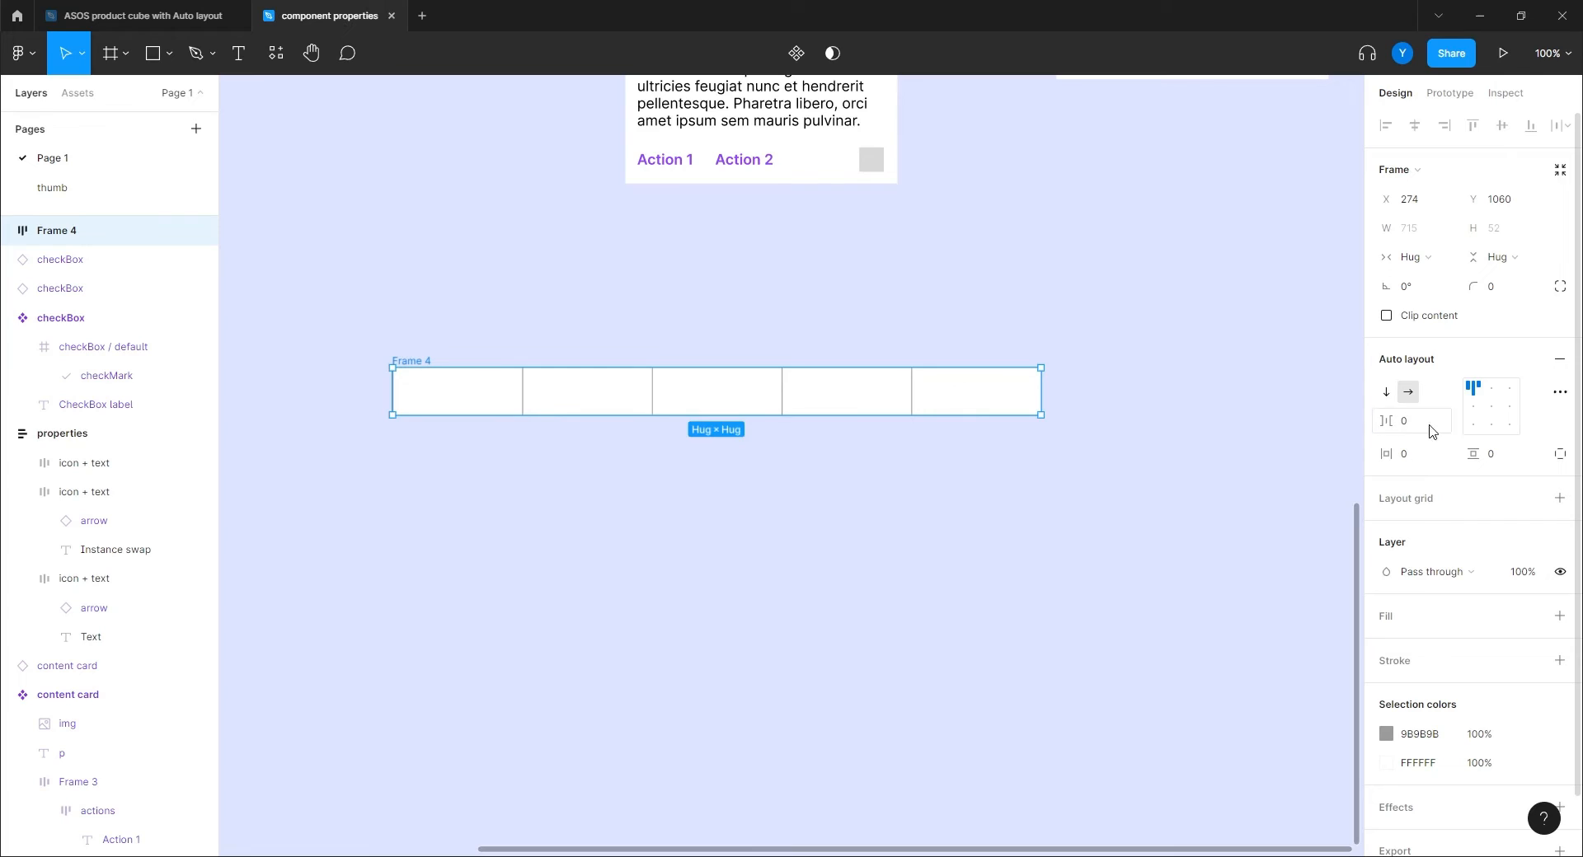
click(853, 624)
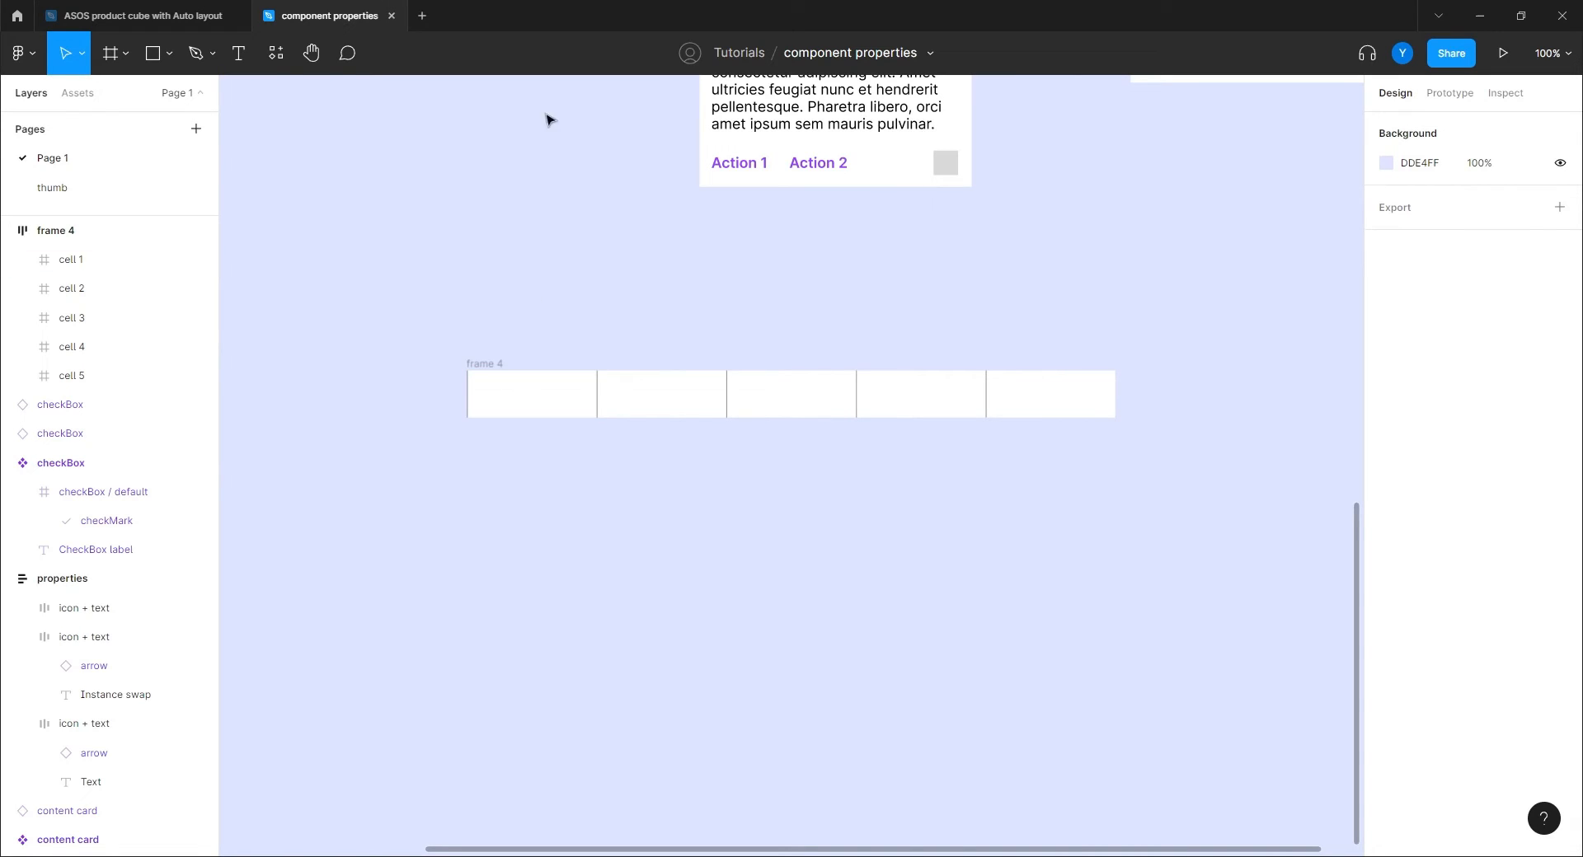
Rename the auto layout frame to 'table row' and make it a component.
double_click(58, 232)
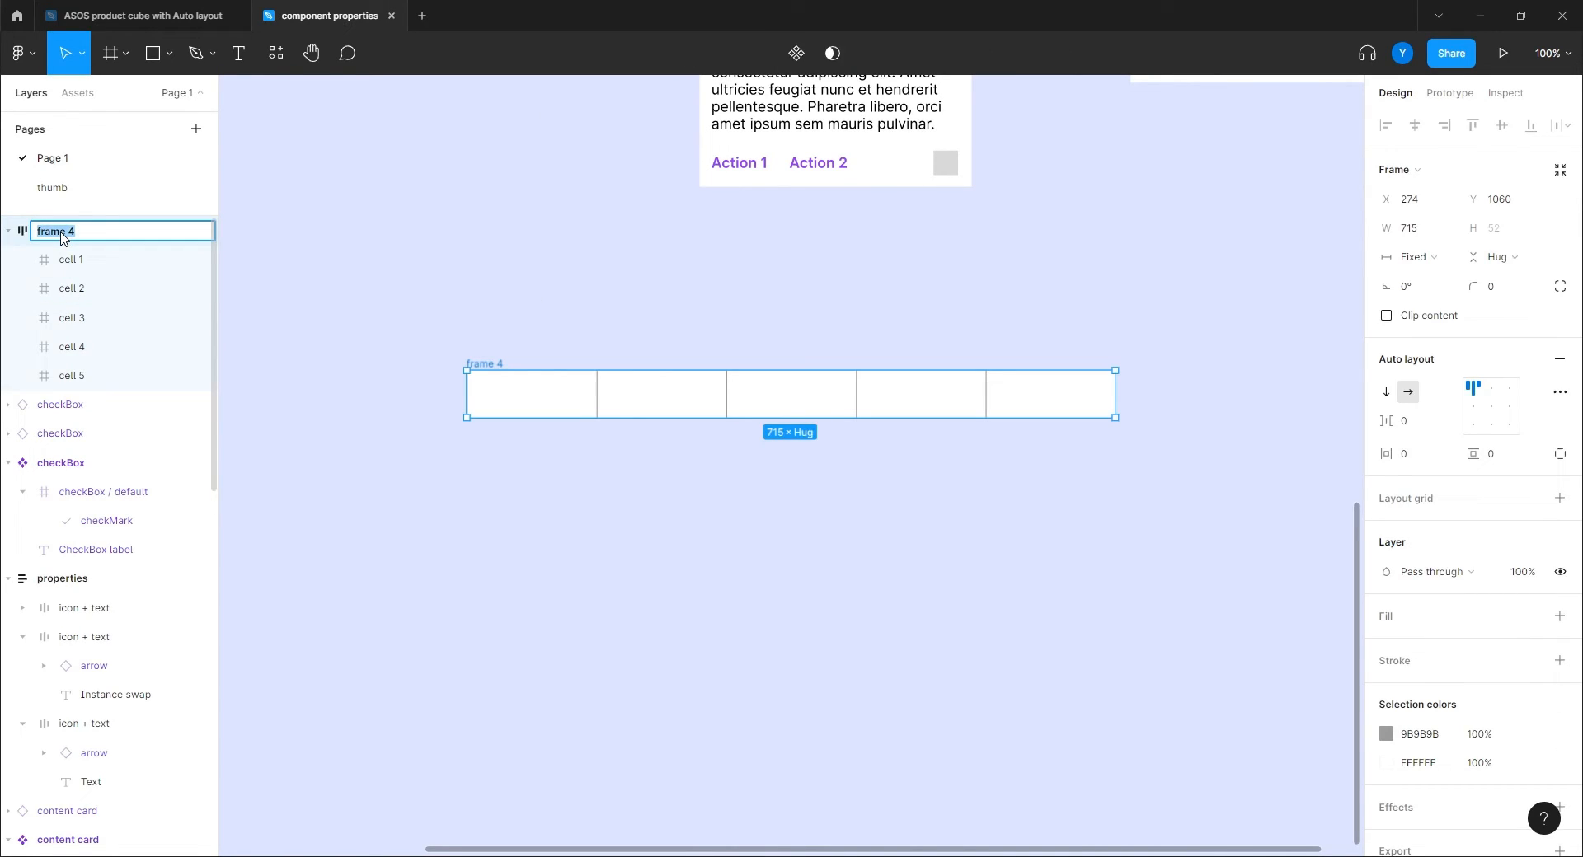
text(table row)
key(Return)
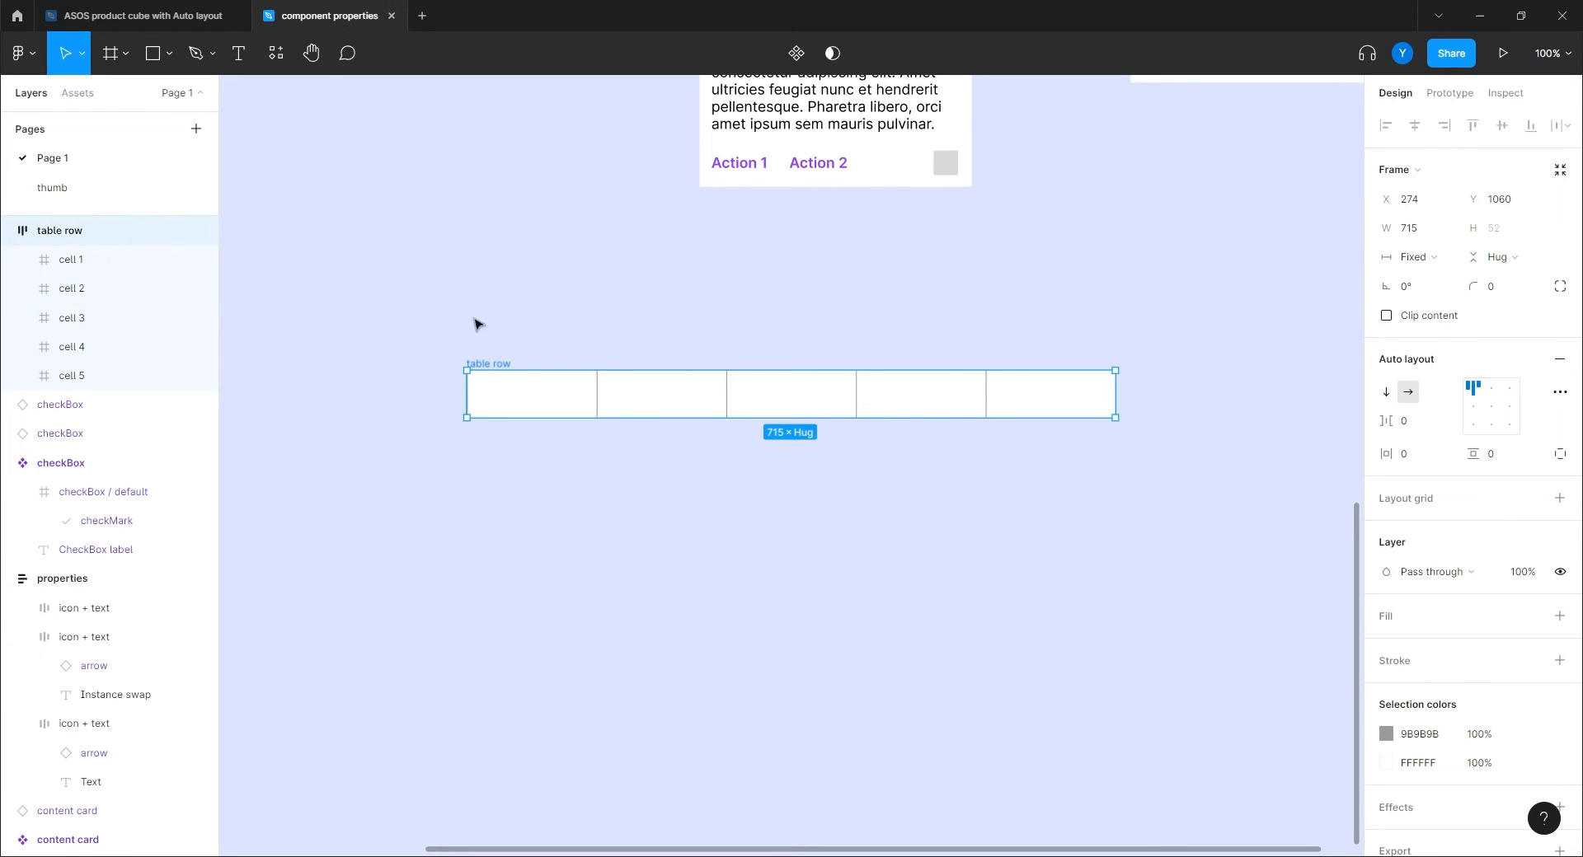
click(796, 53)
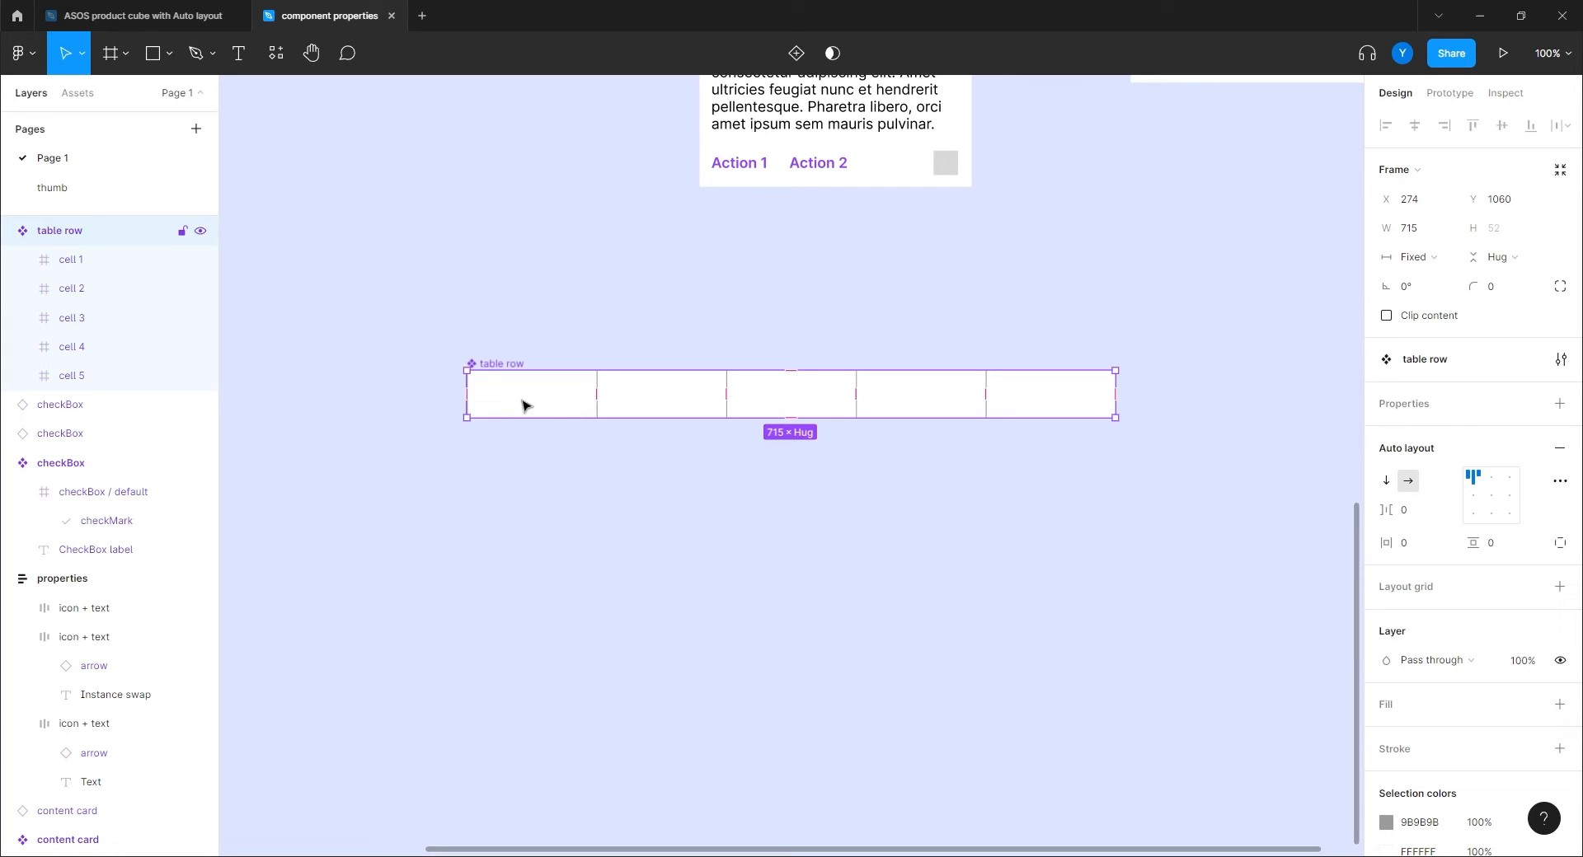
Select cell 1 inside the table row component.
click(1561, 403)
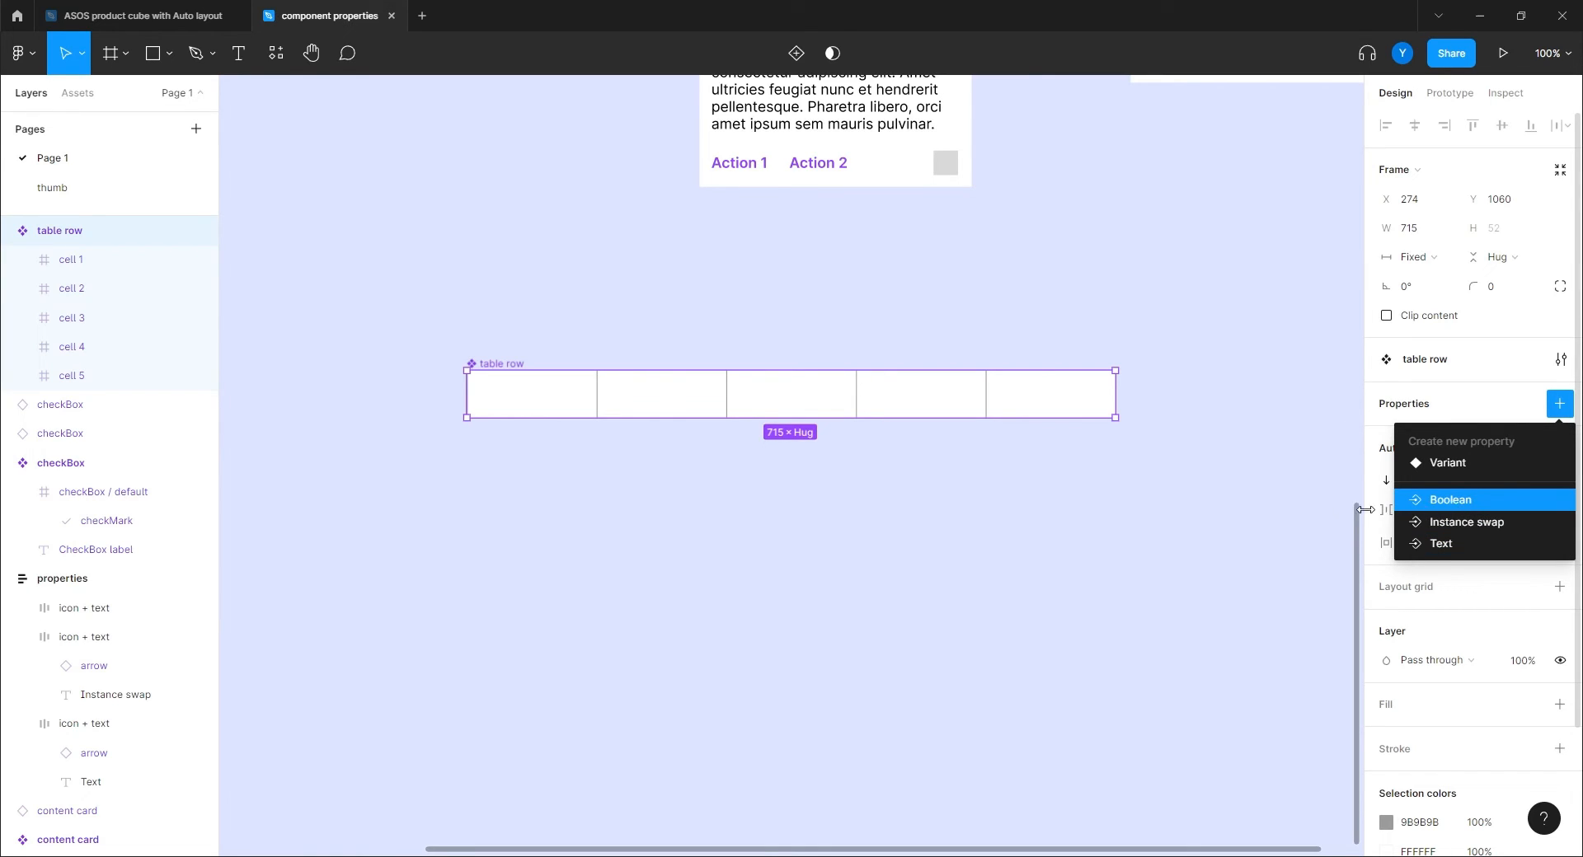
click(684, 545)
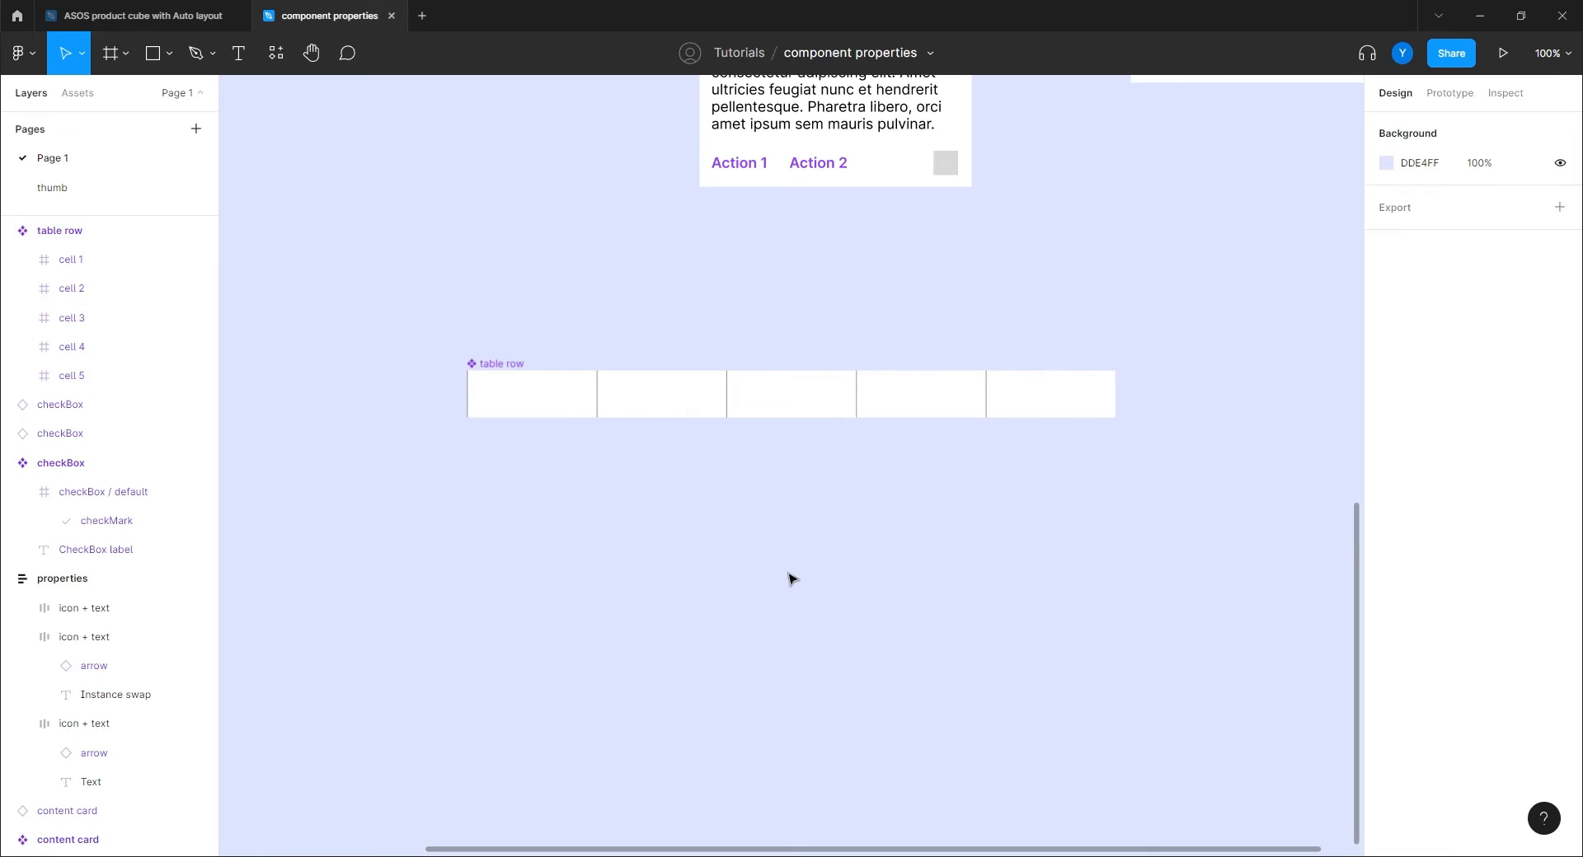
click(526, 404)
click(525, 403)
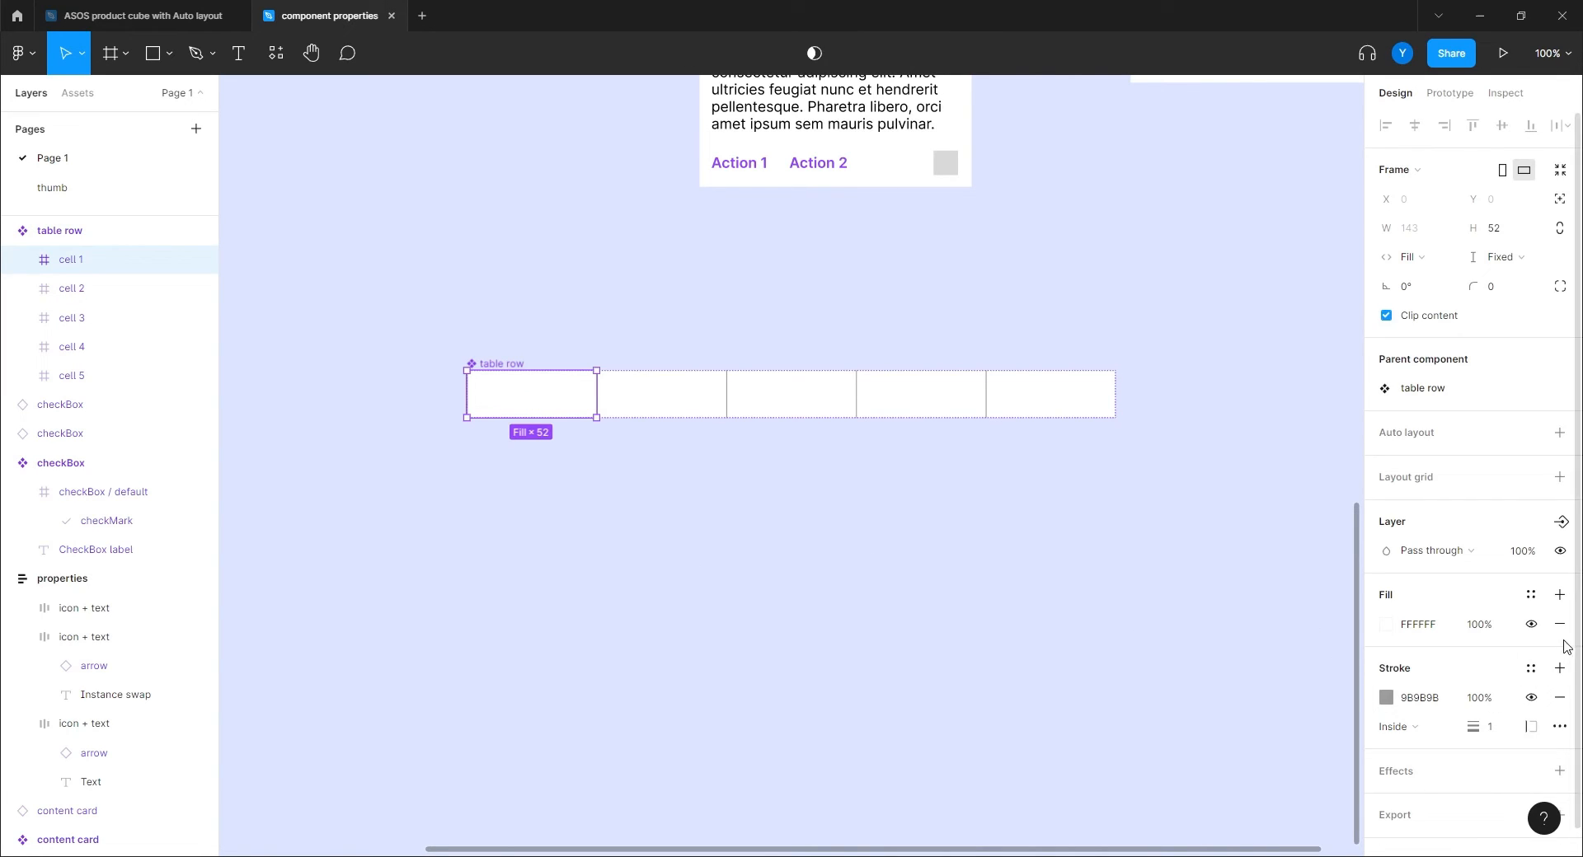
Create a boolean property named 'show cell 1' for cell 1's visibility.
click(1560, 522)
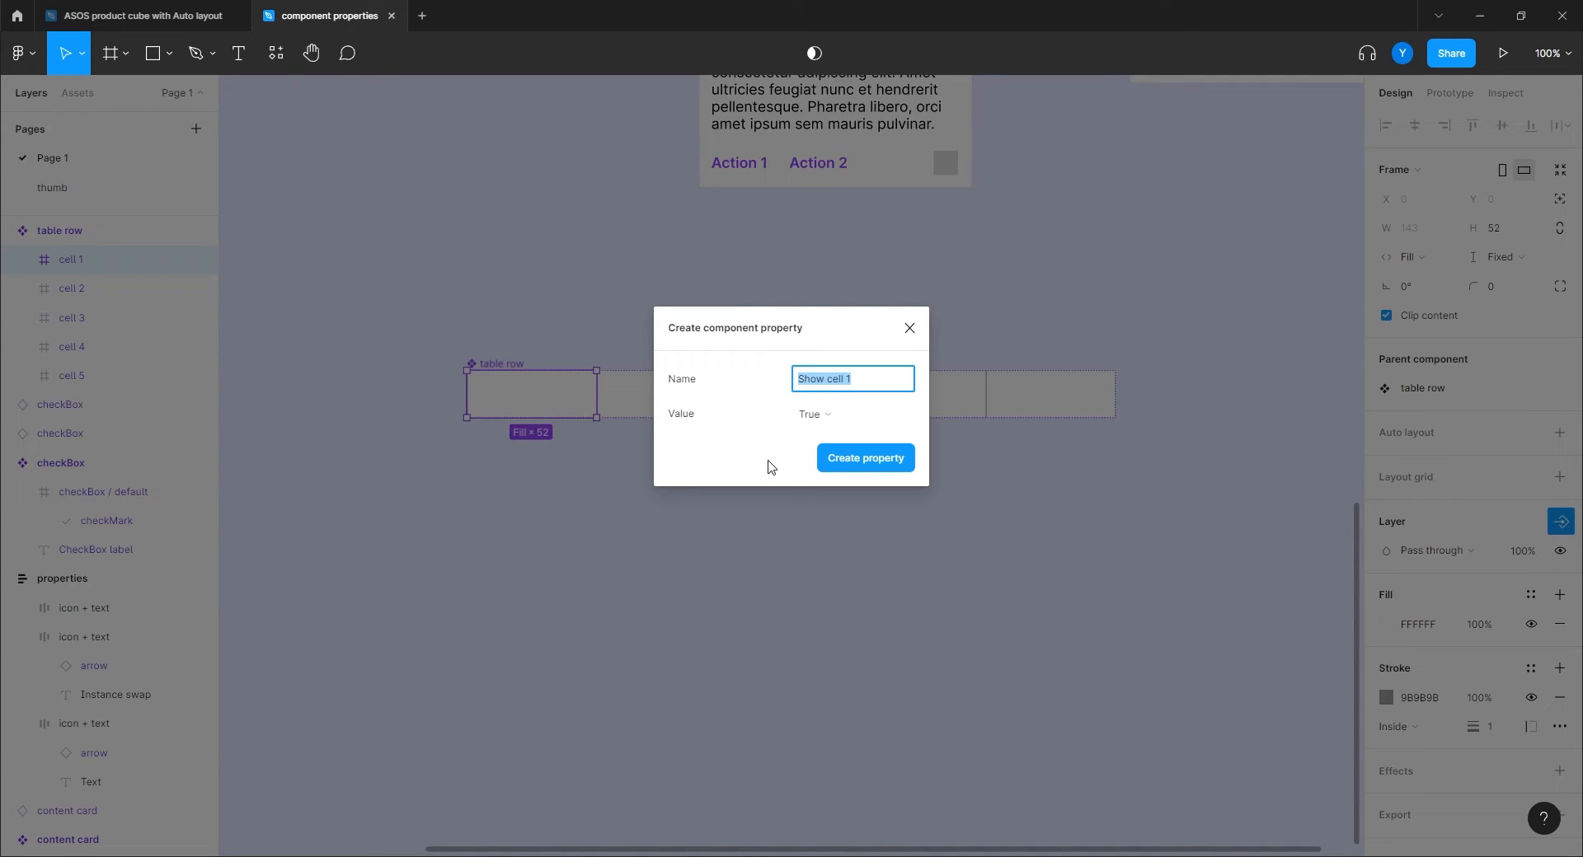
text(c)
key(BackSpace)
key(BackSpace)
key(BackSpace)
key(BackSpace)
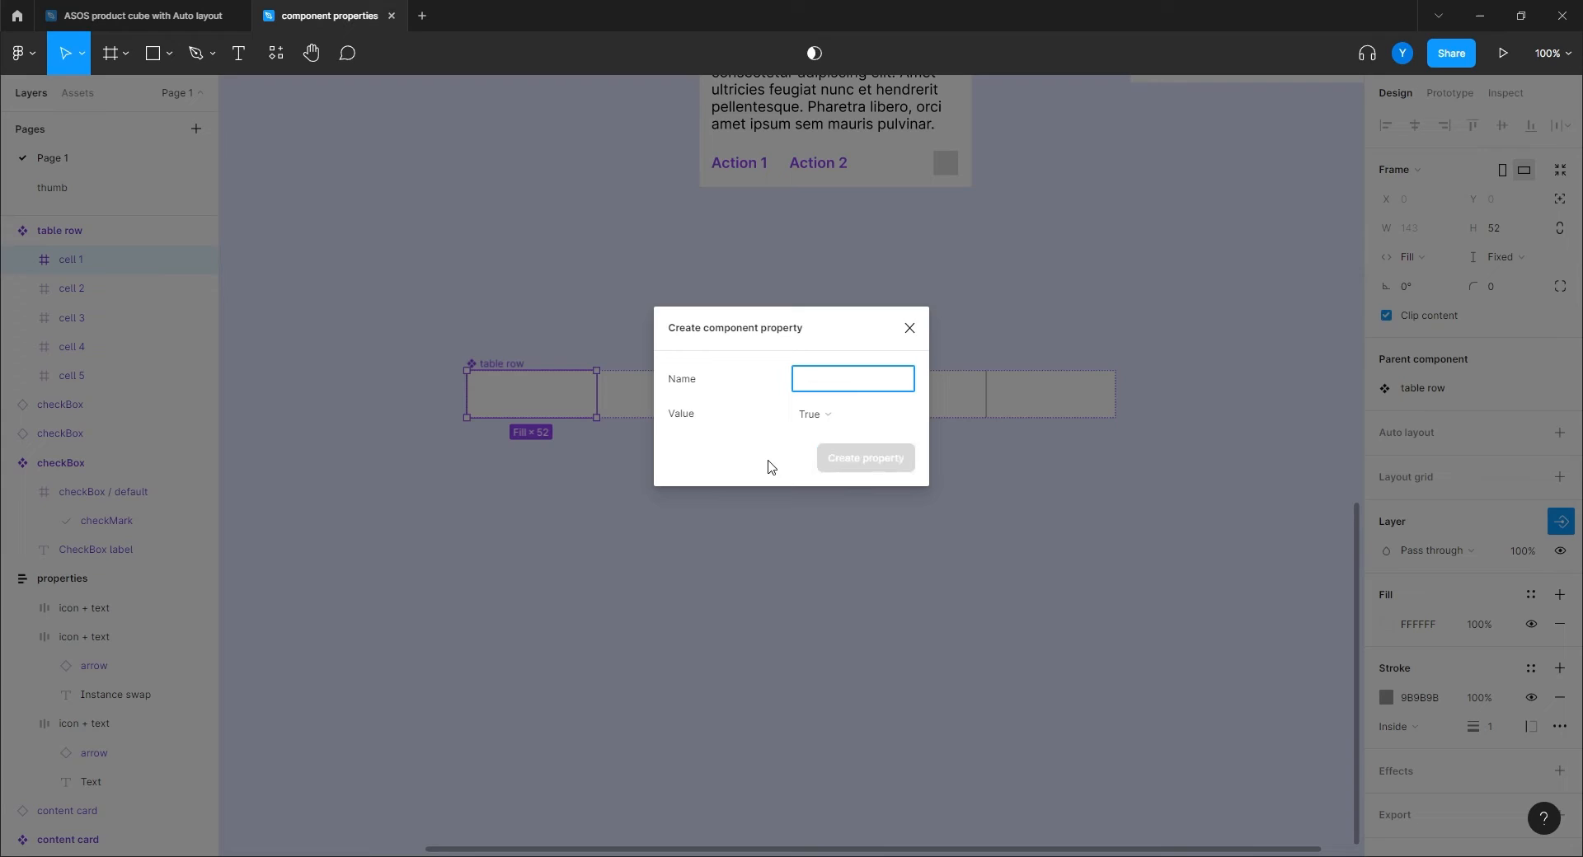
text(shaow cell 1)
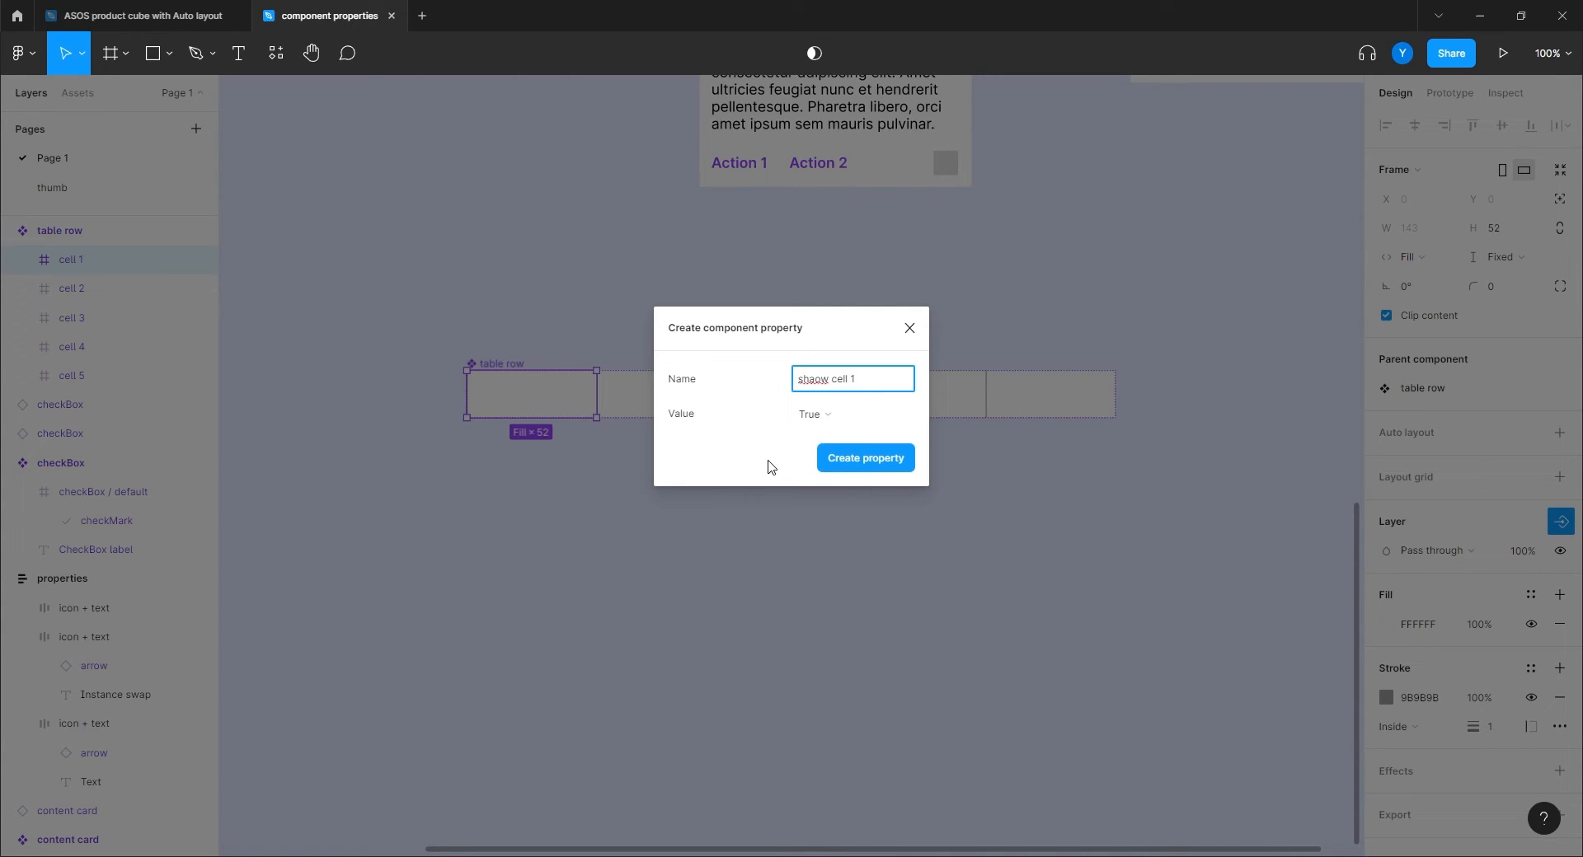
key(ctrl+a)
key(BackSpace)
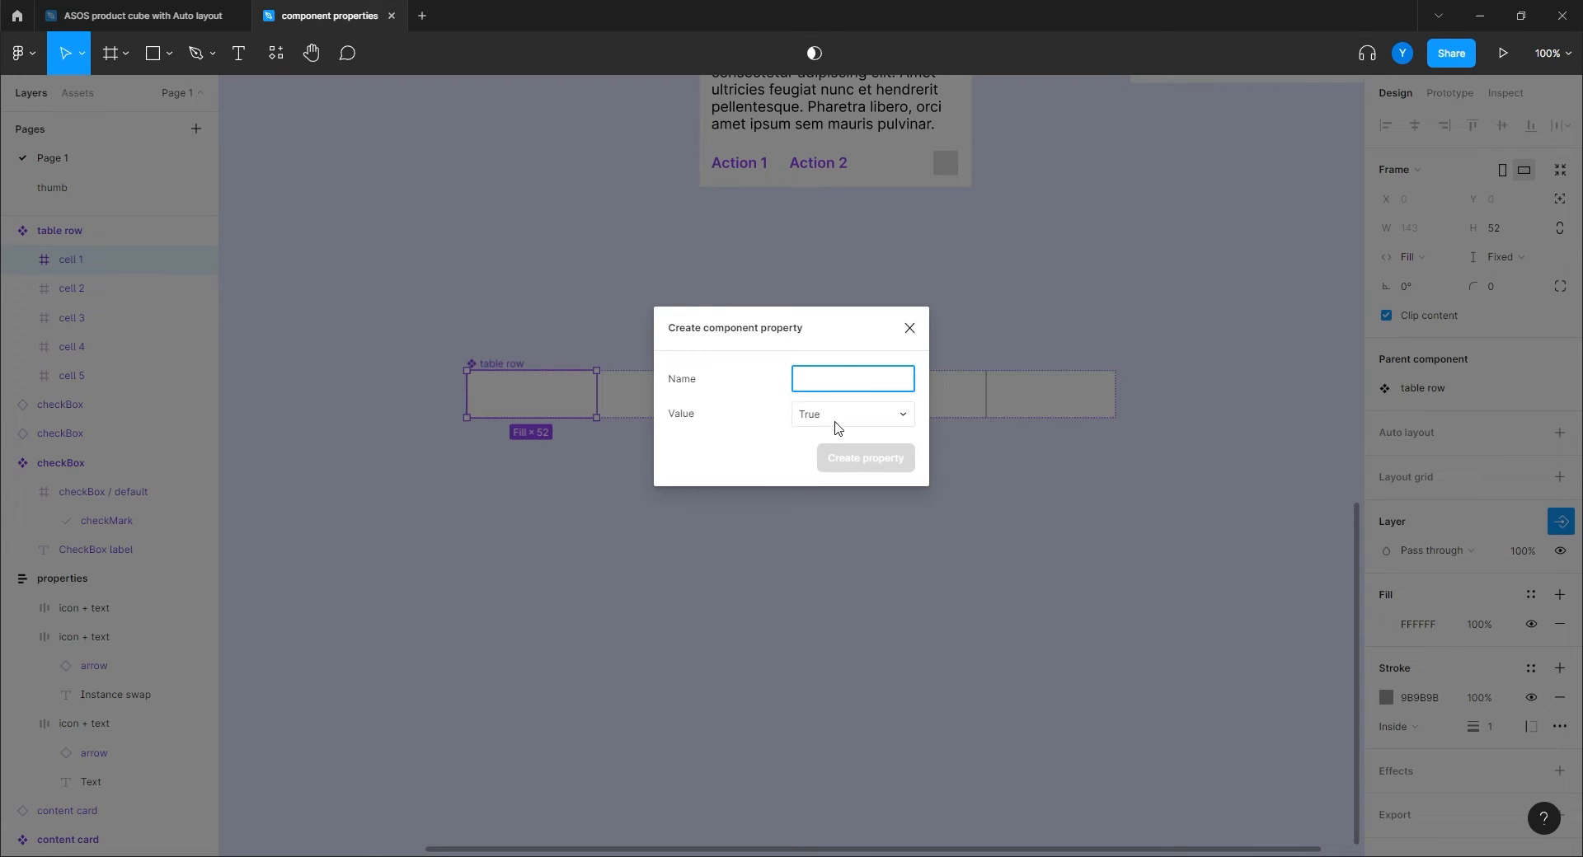
text(show cell 1)
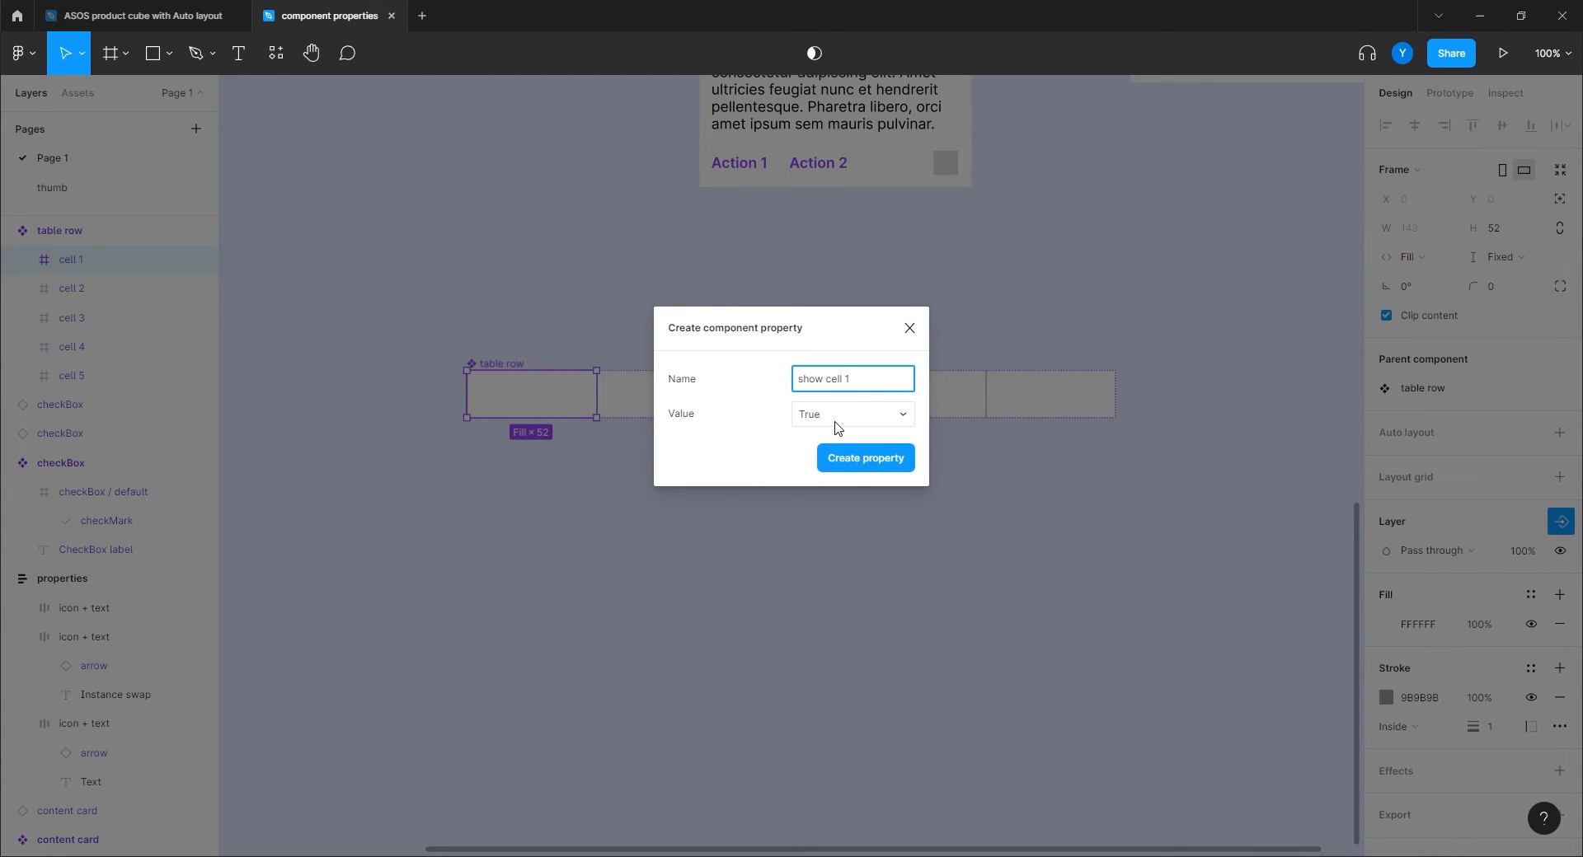
click(866, 458)
Add 'Show cell 2' and 'Show cell 3' boolean properties for cells 2 and 3.
click(652, 401)
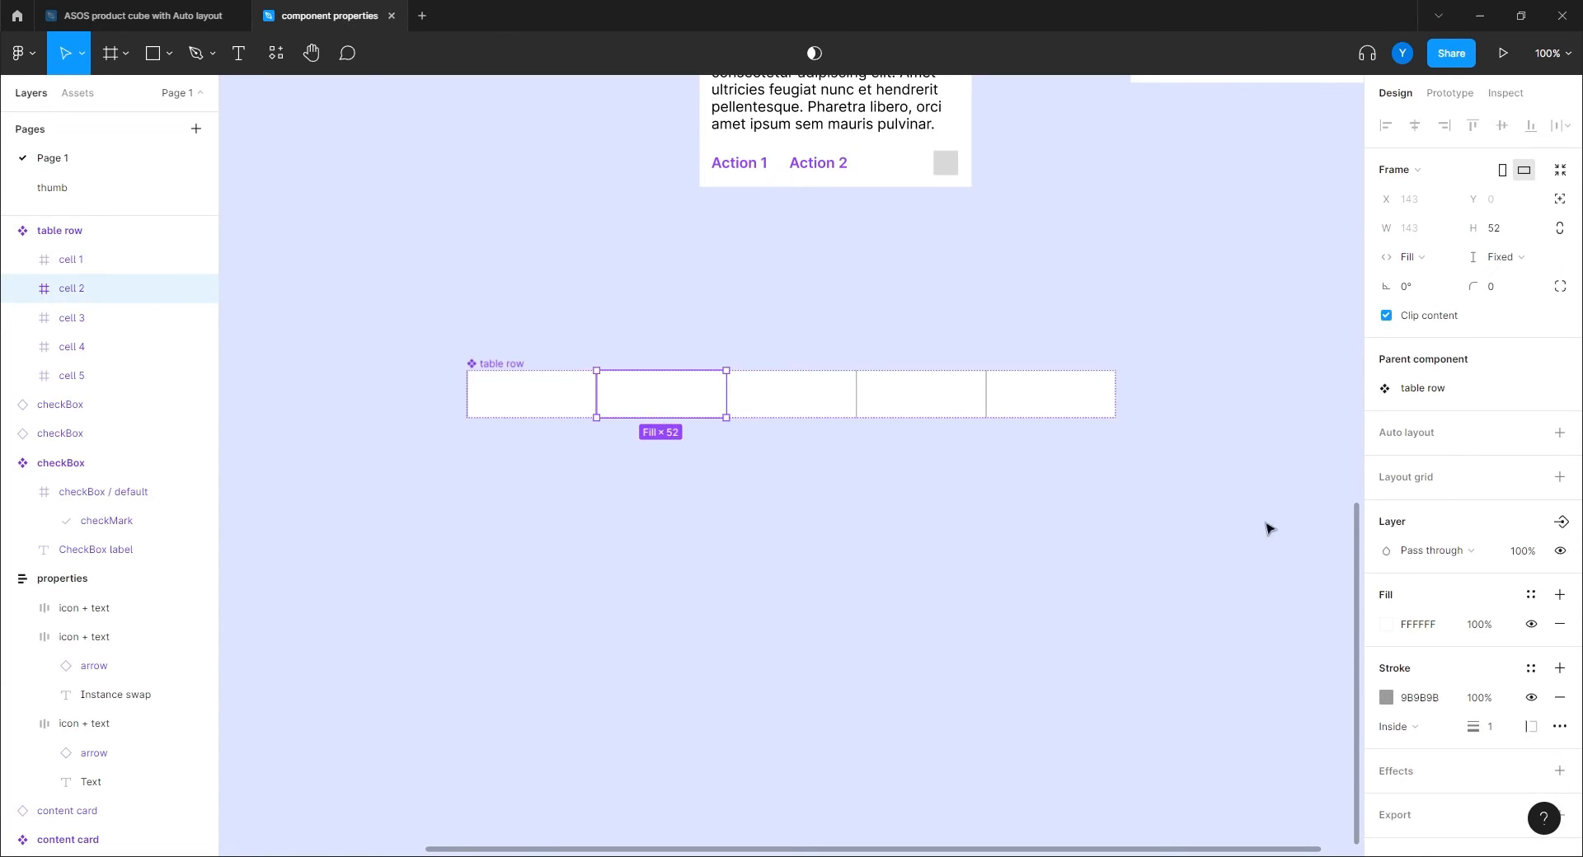
click(1561, 521)
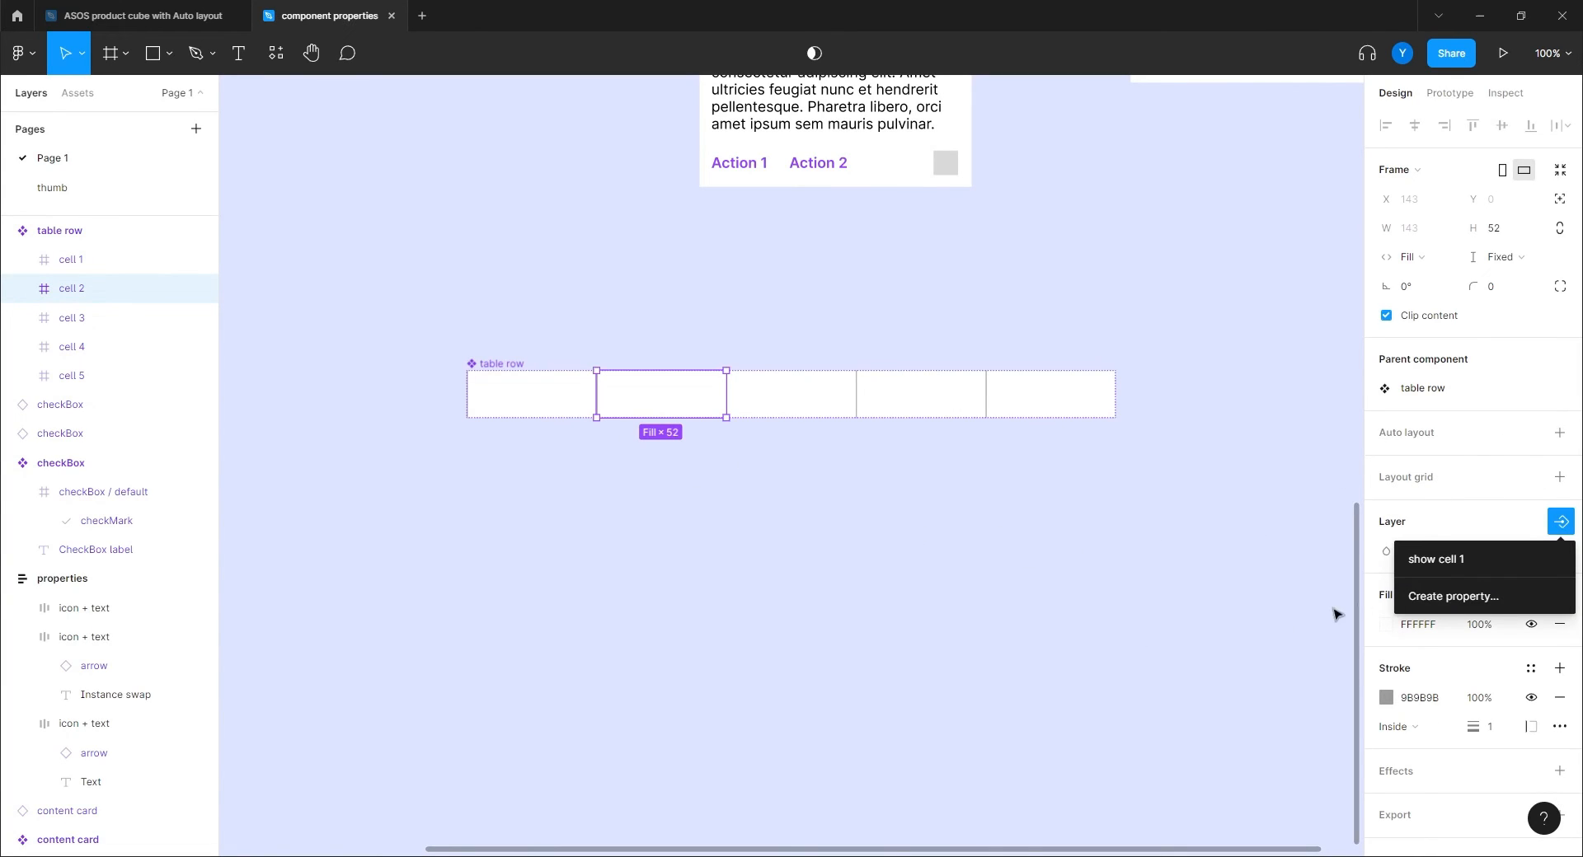
click(1435, 596)
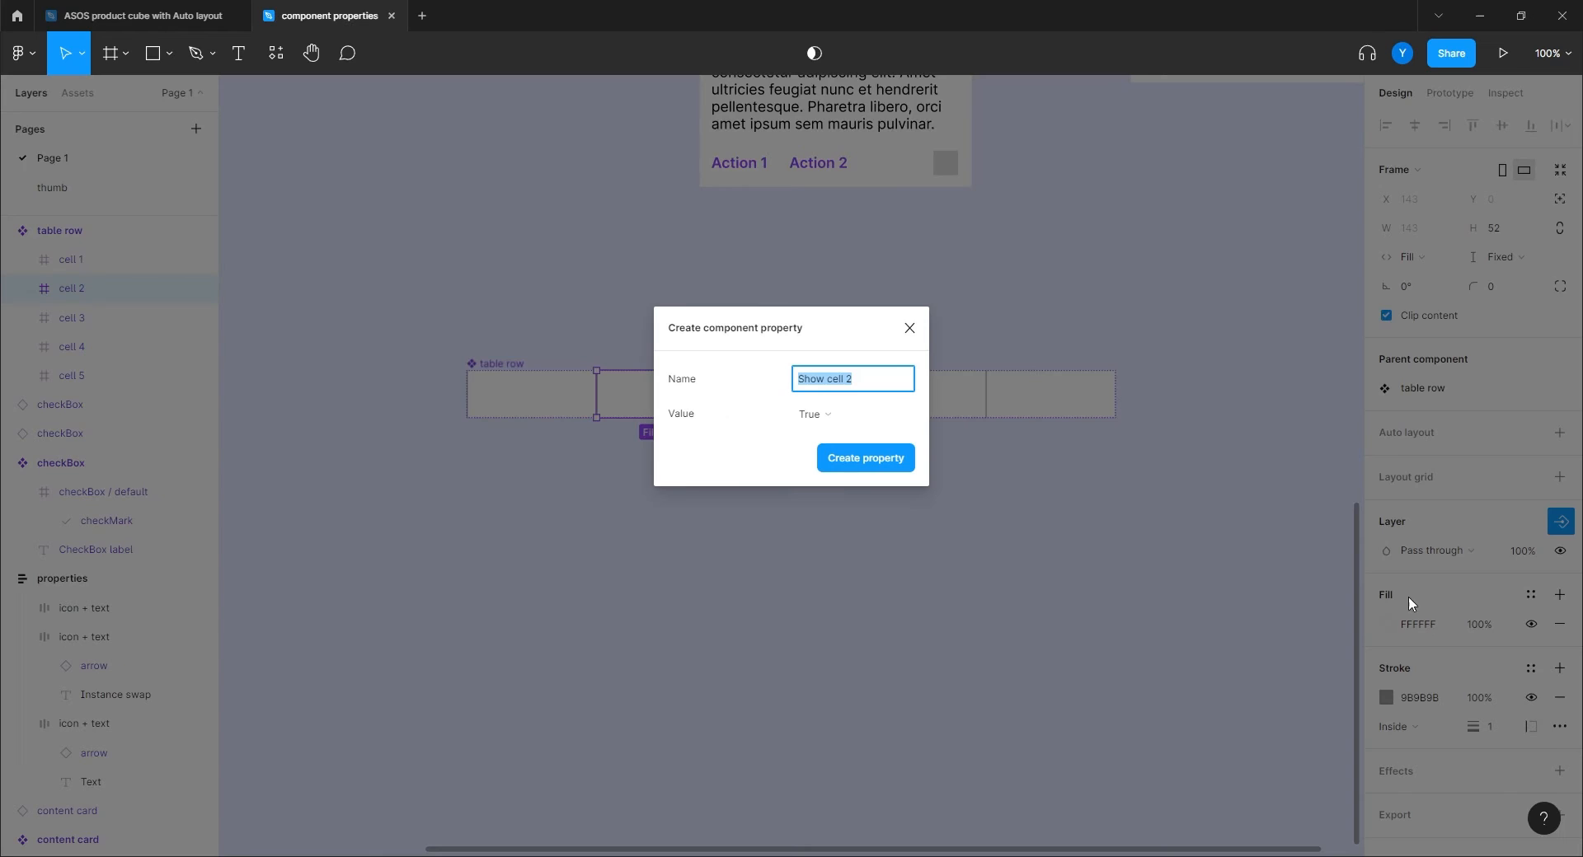
click(863, 387)
click(863, 458)
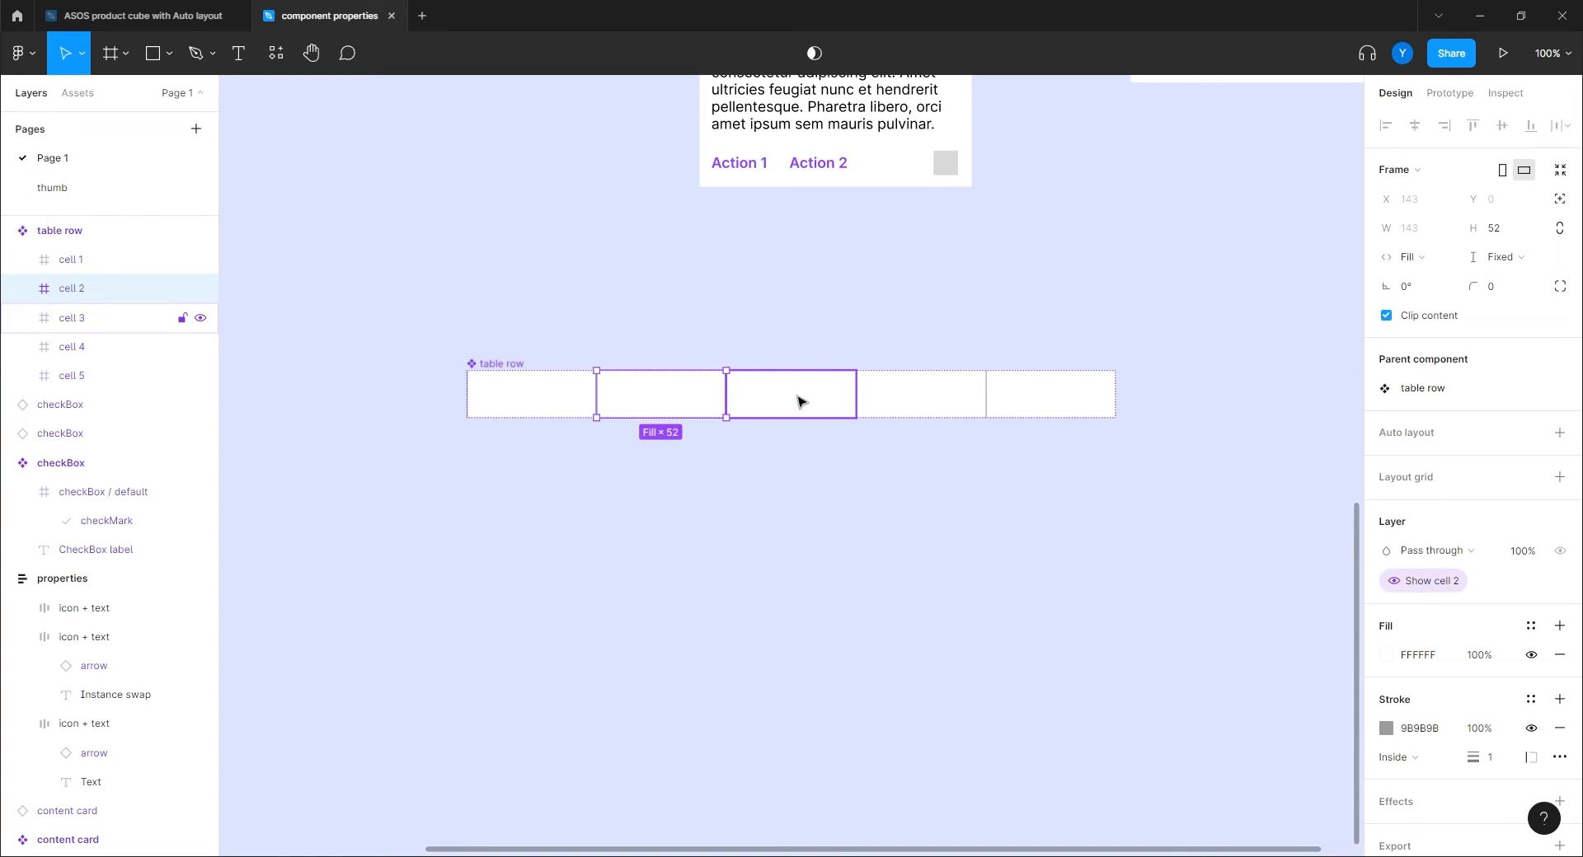
click(799, 401)
click(1560, 521)
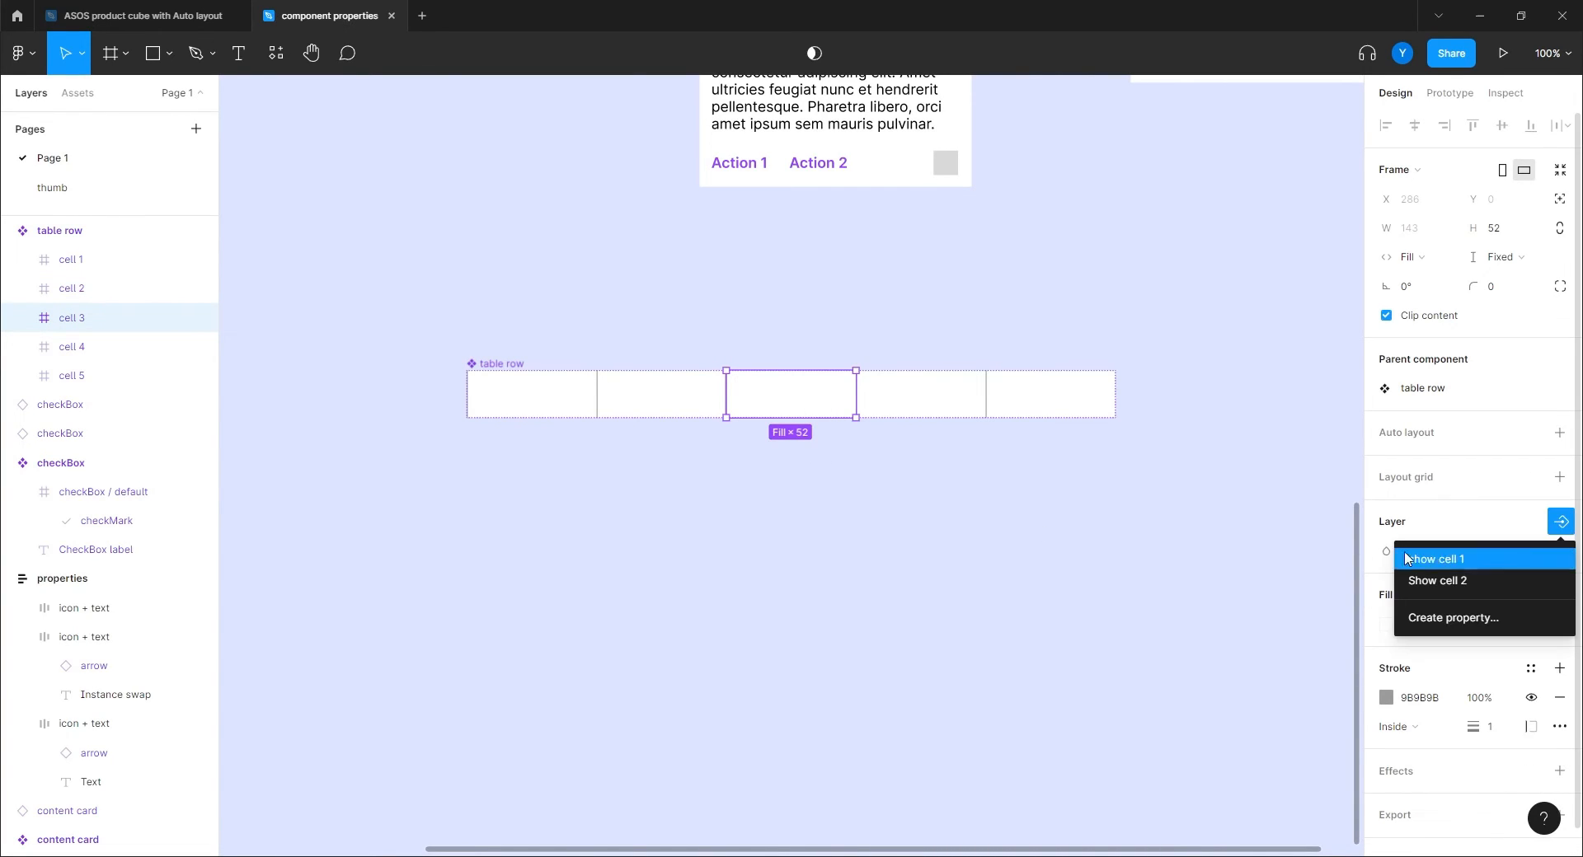
click(1444, 618)
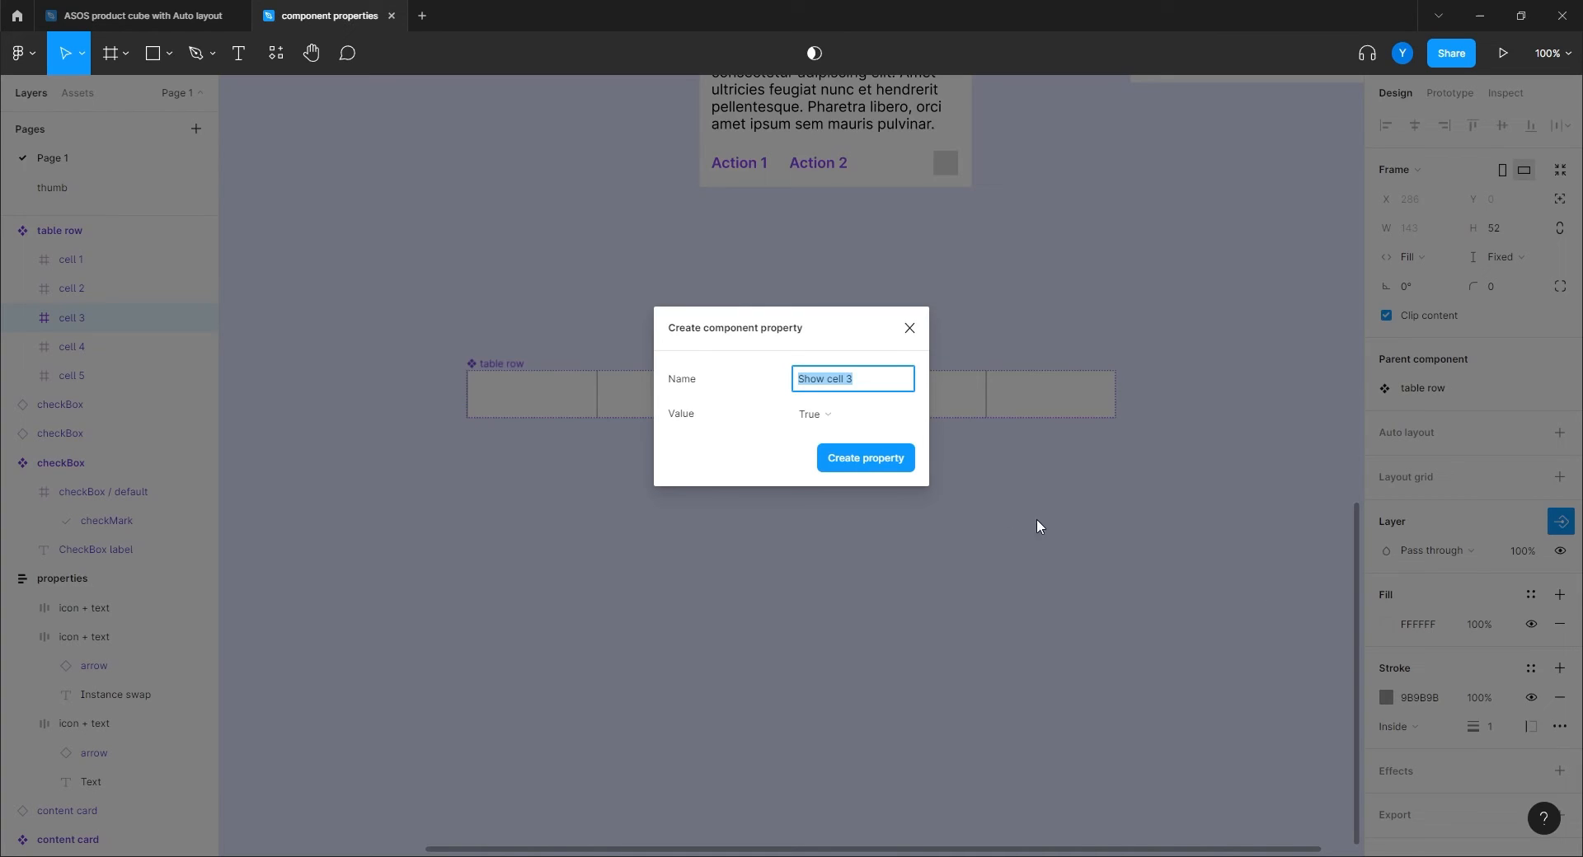
click(862, 460)
Add 'Show cell 4' and 'Show cell 5' boolean properties for cells 4 and 5.
click(921, 392)
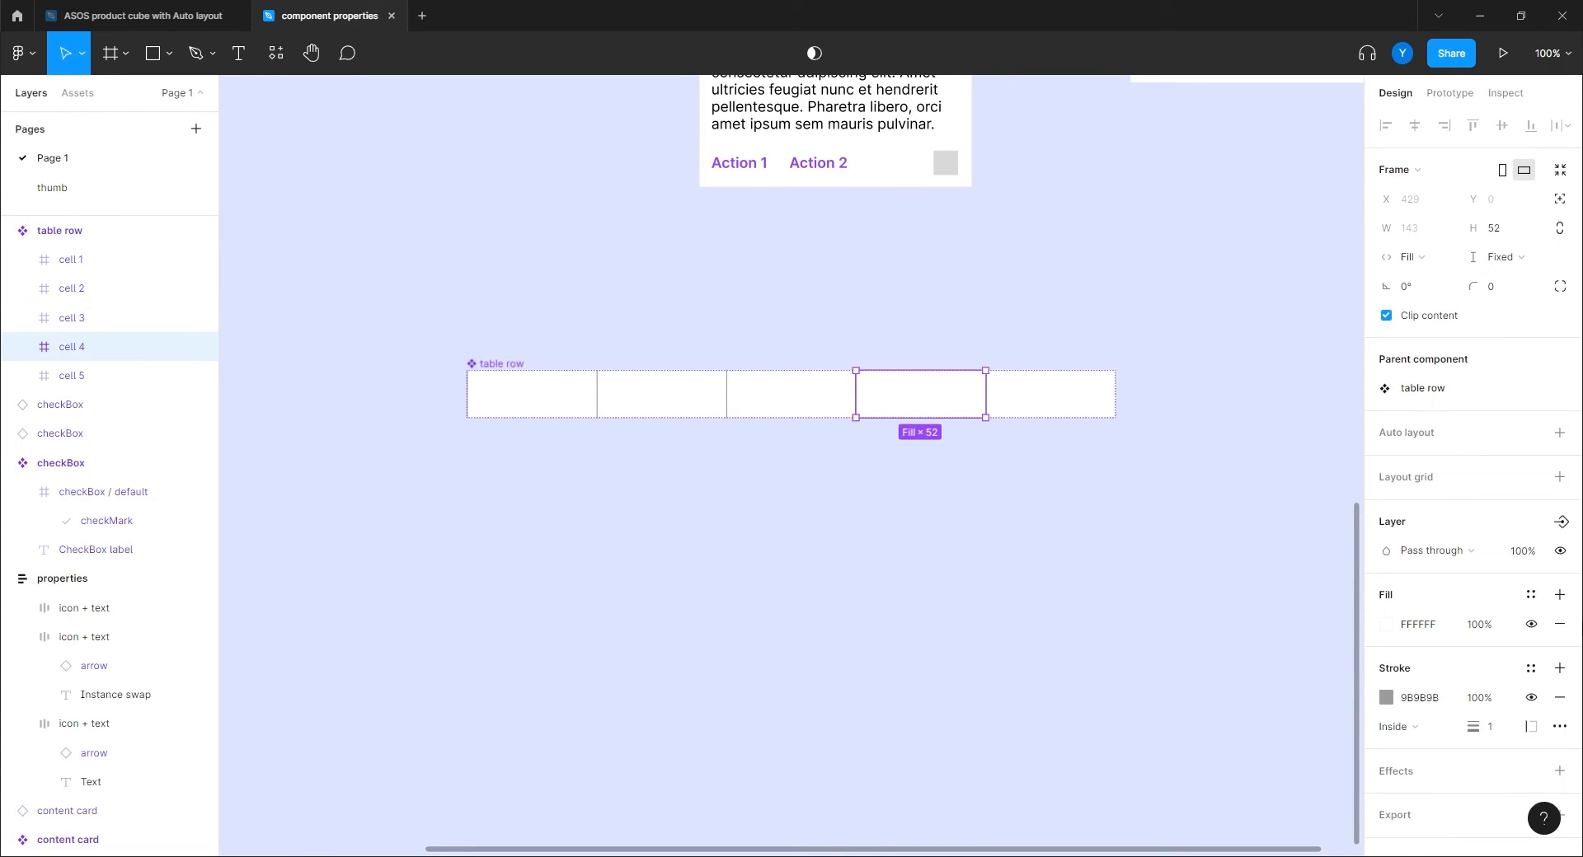
click(1561, 522)
click(1437, 640)
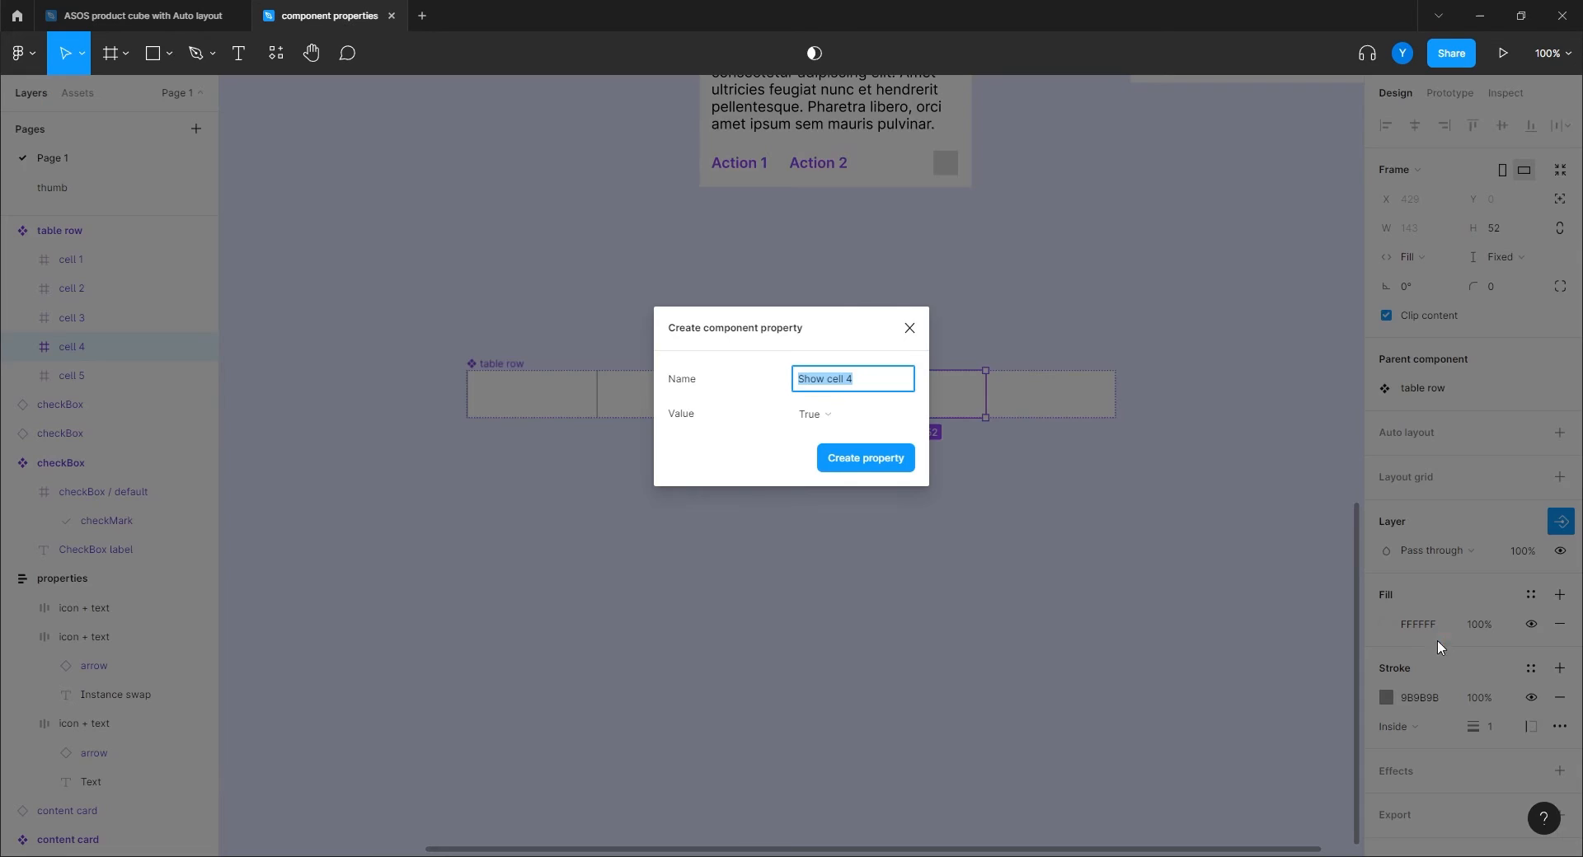
click(856, 463)
click(1067, 402)
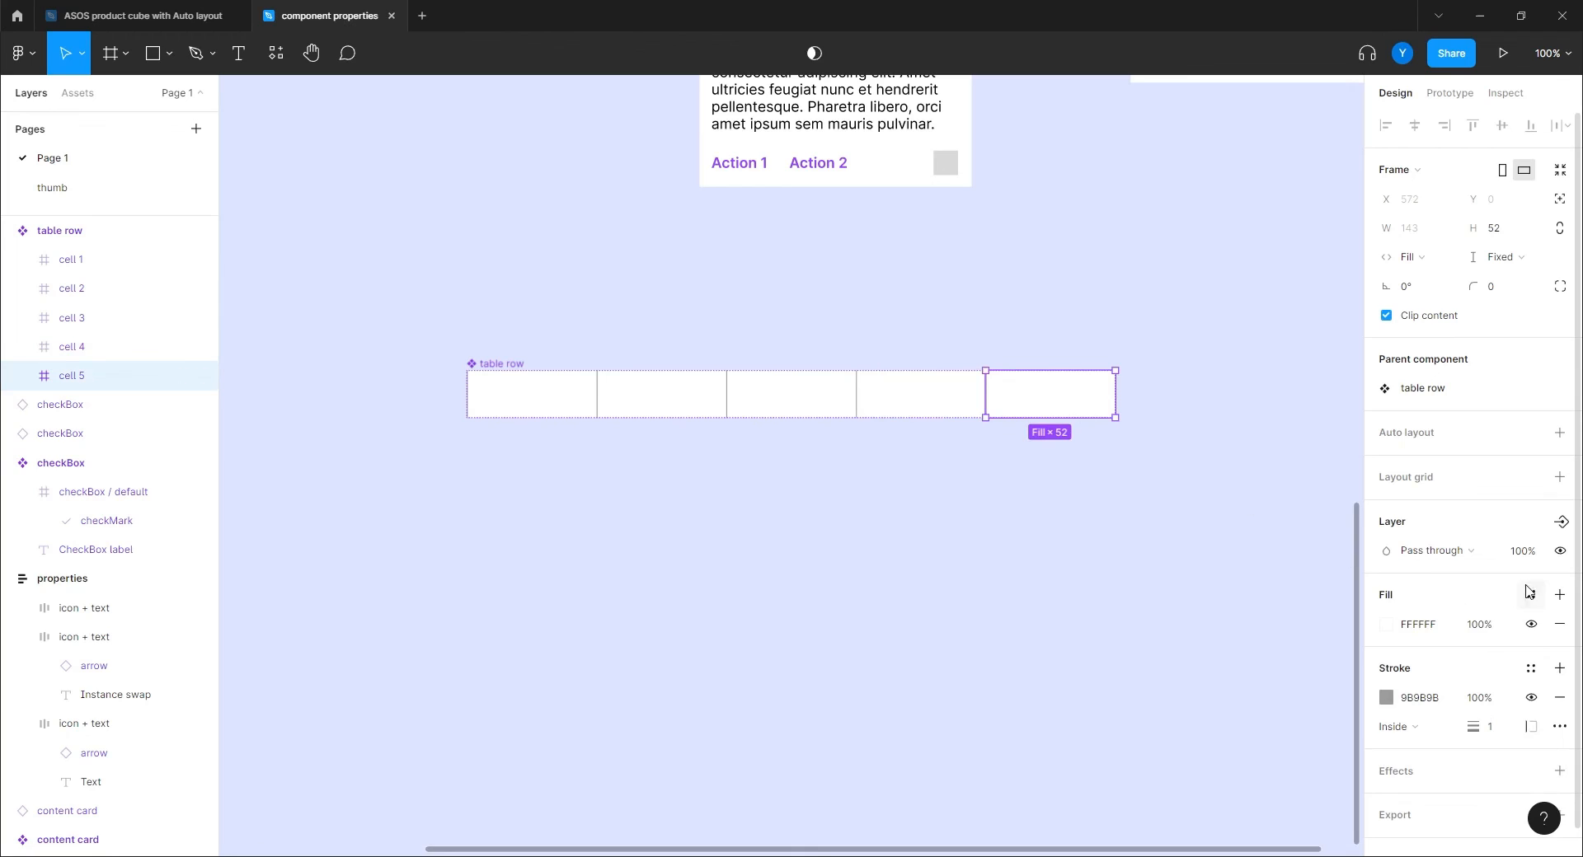
click(1560, 522)
click(1444, 662)
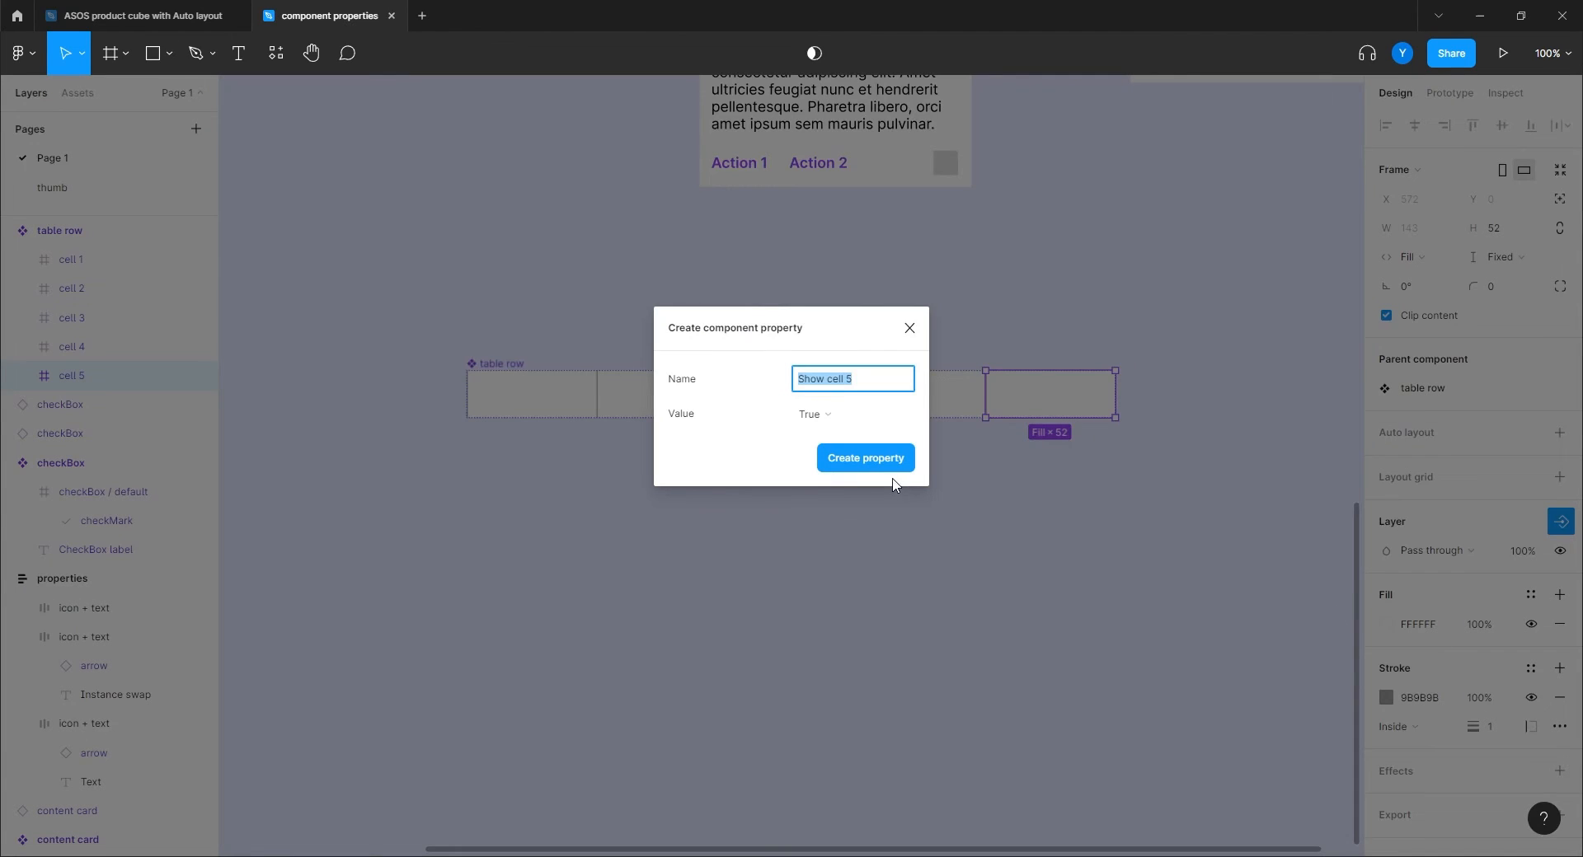
click(876, 458)
Review the table row component and cell 5 to confirm the property links.
click(608, 530)
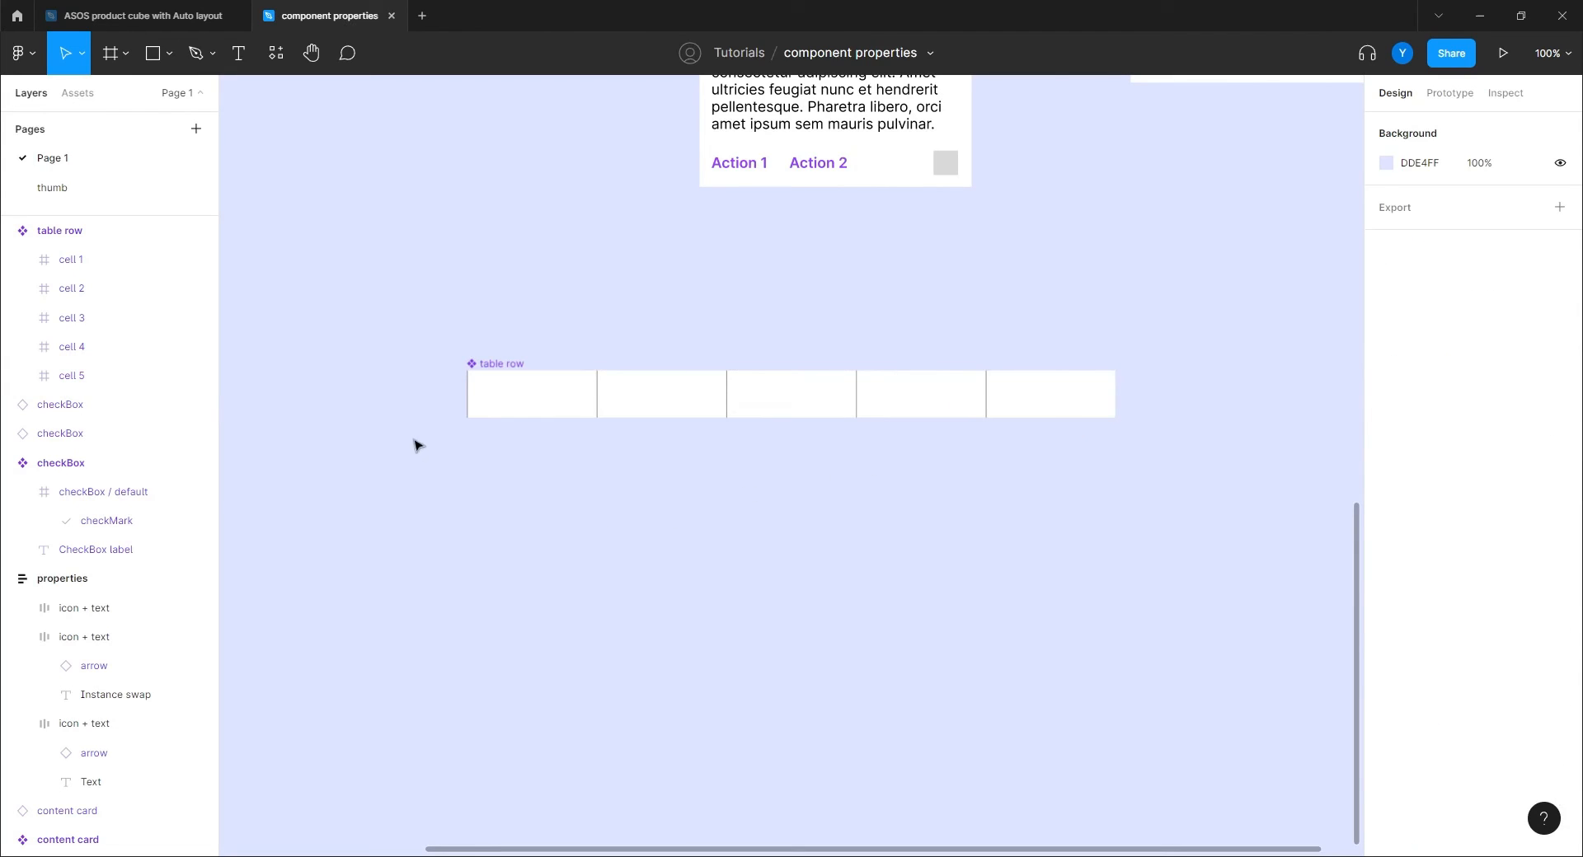
click(499, 365)
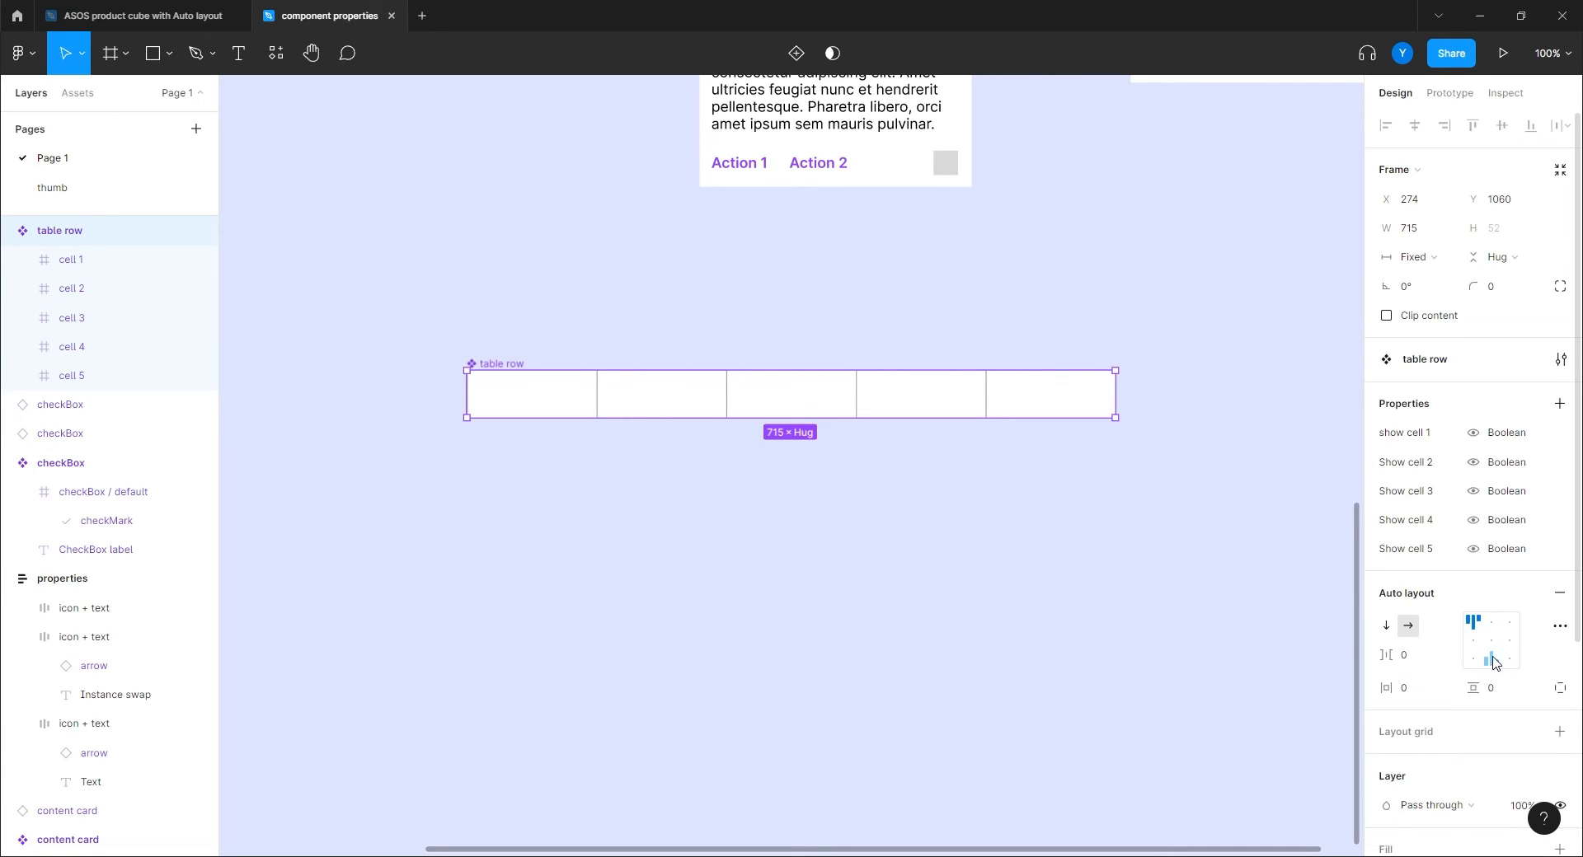
click(1066, 401)
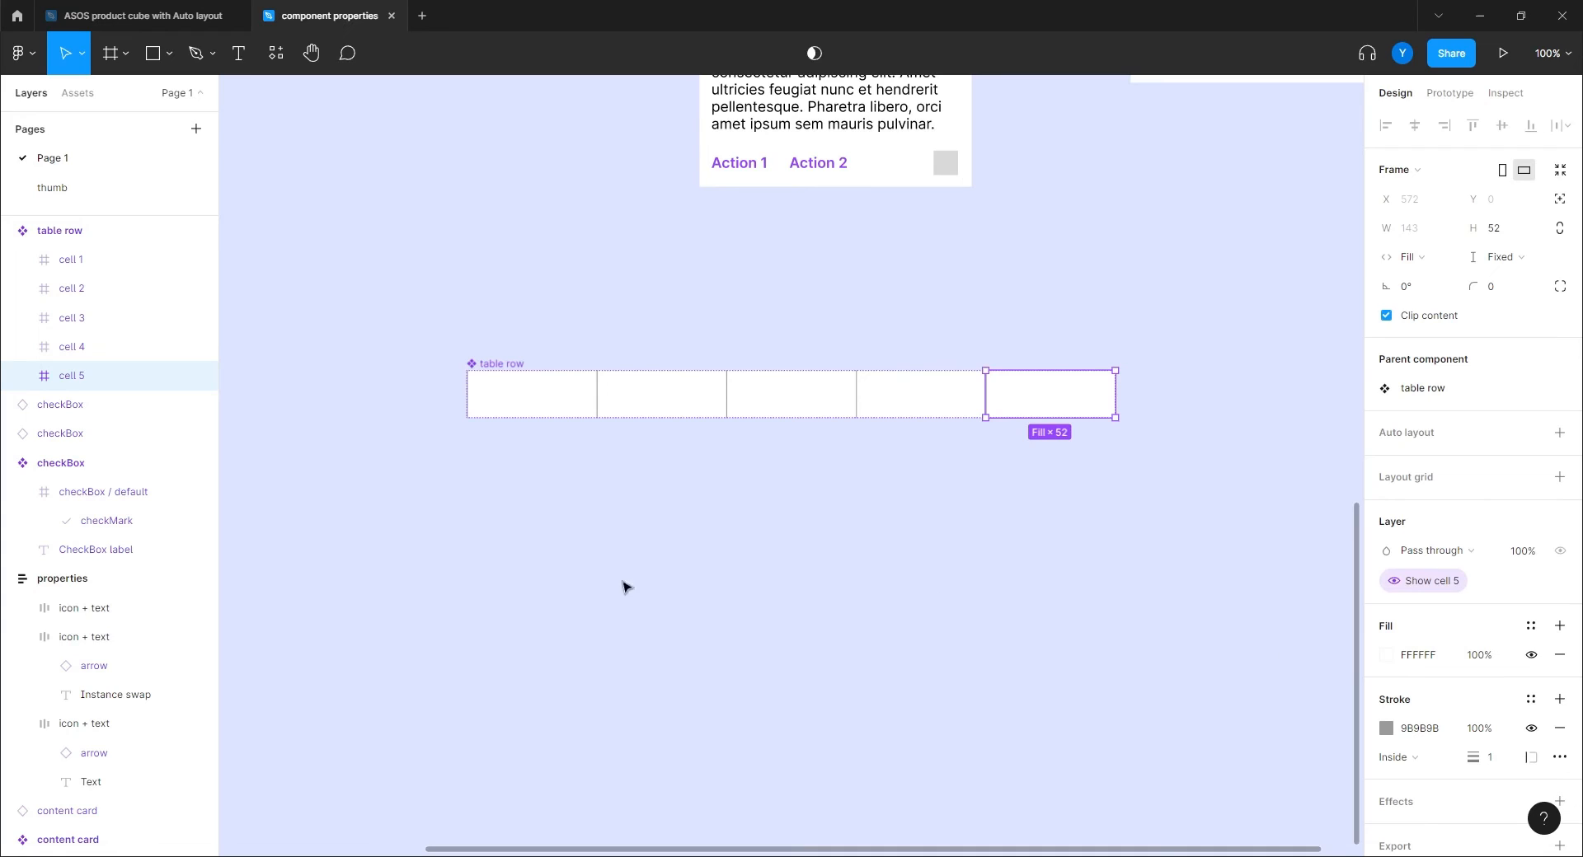
click(882, 564)
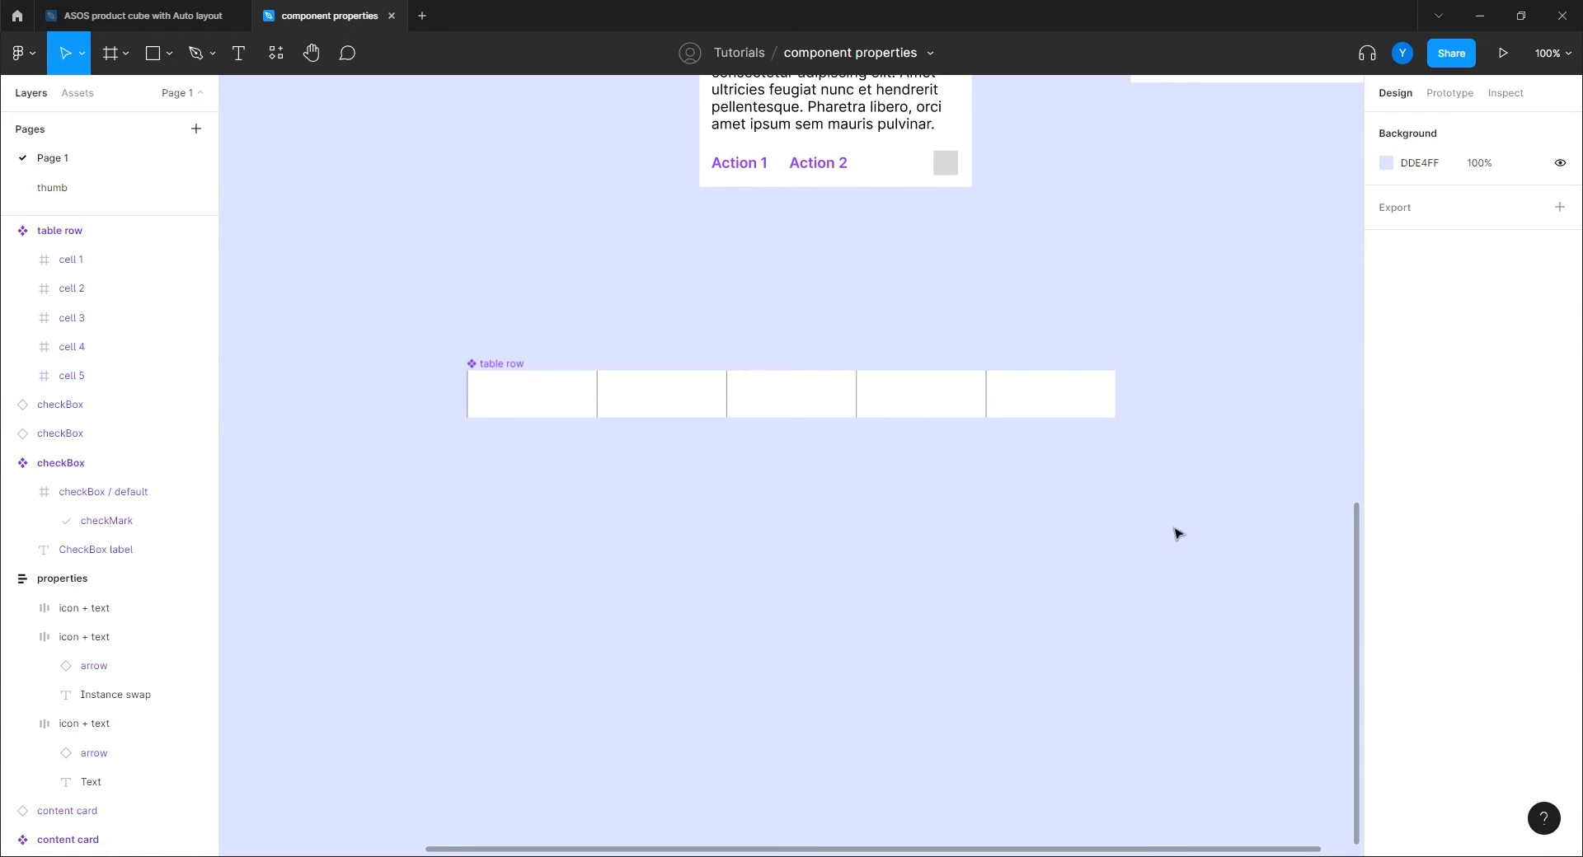
click(534, 397)
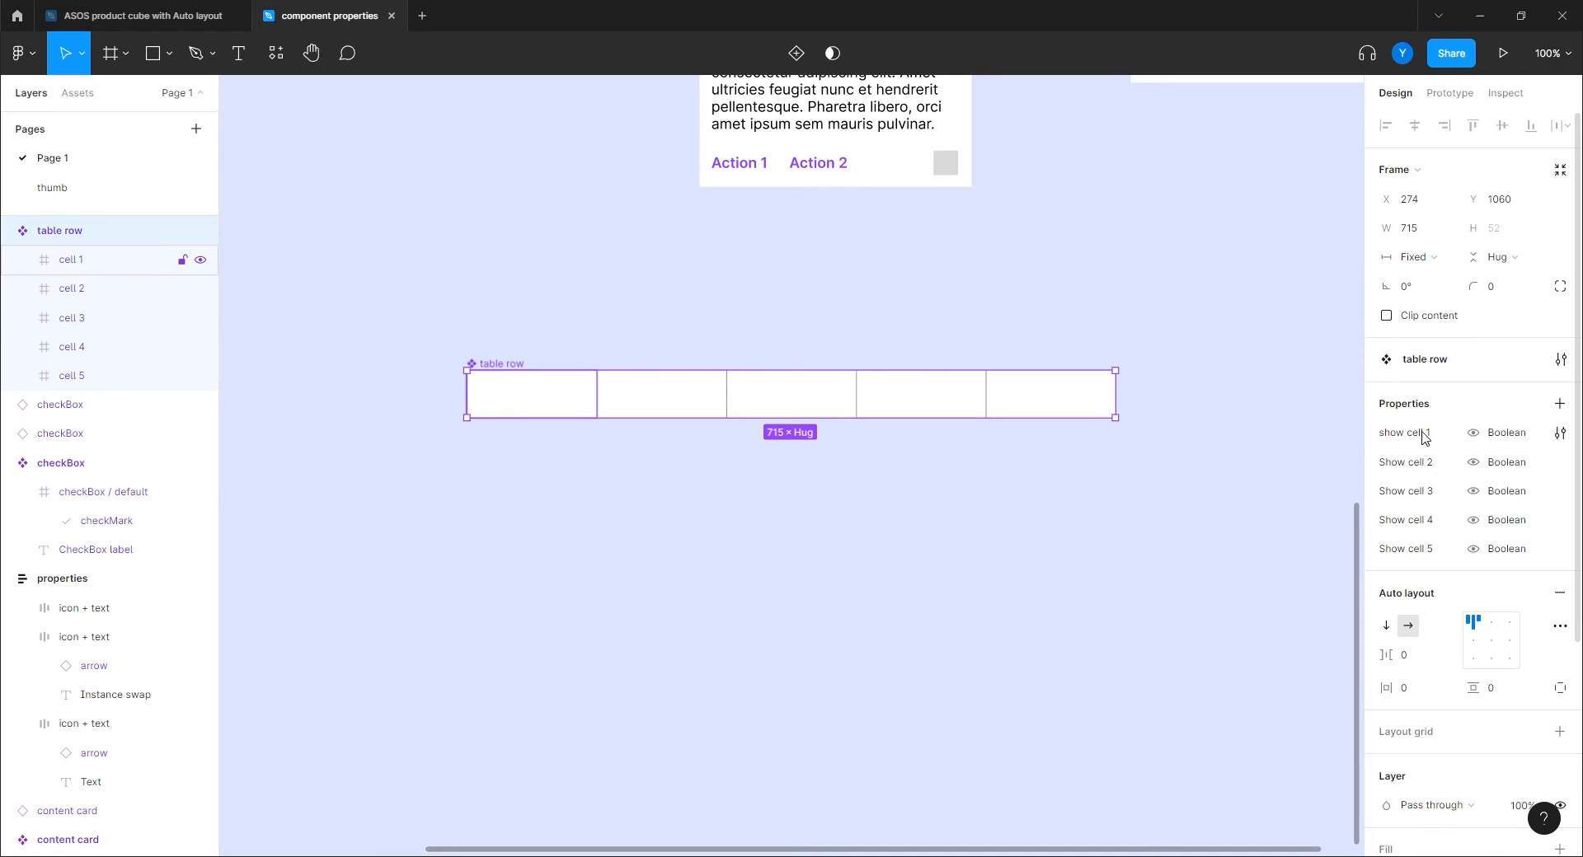
click(654, 541)
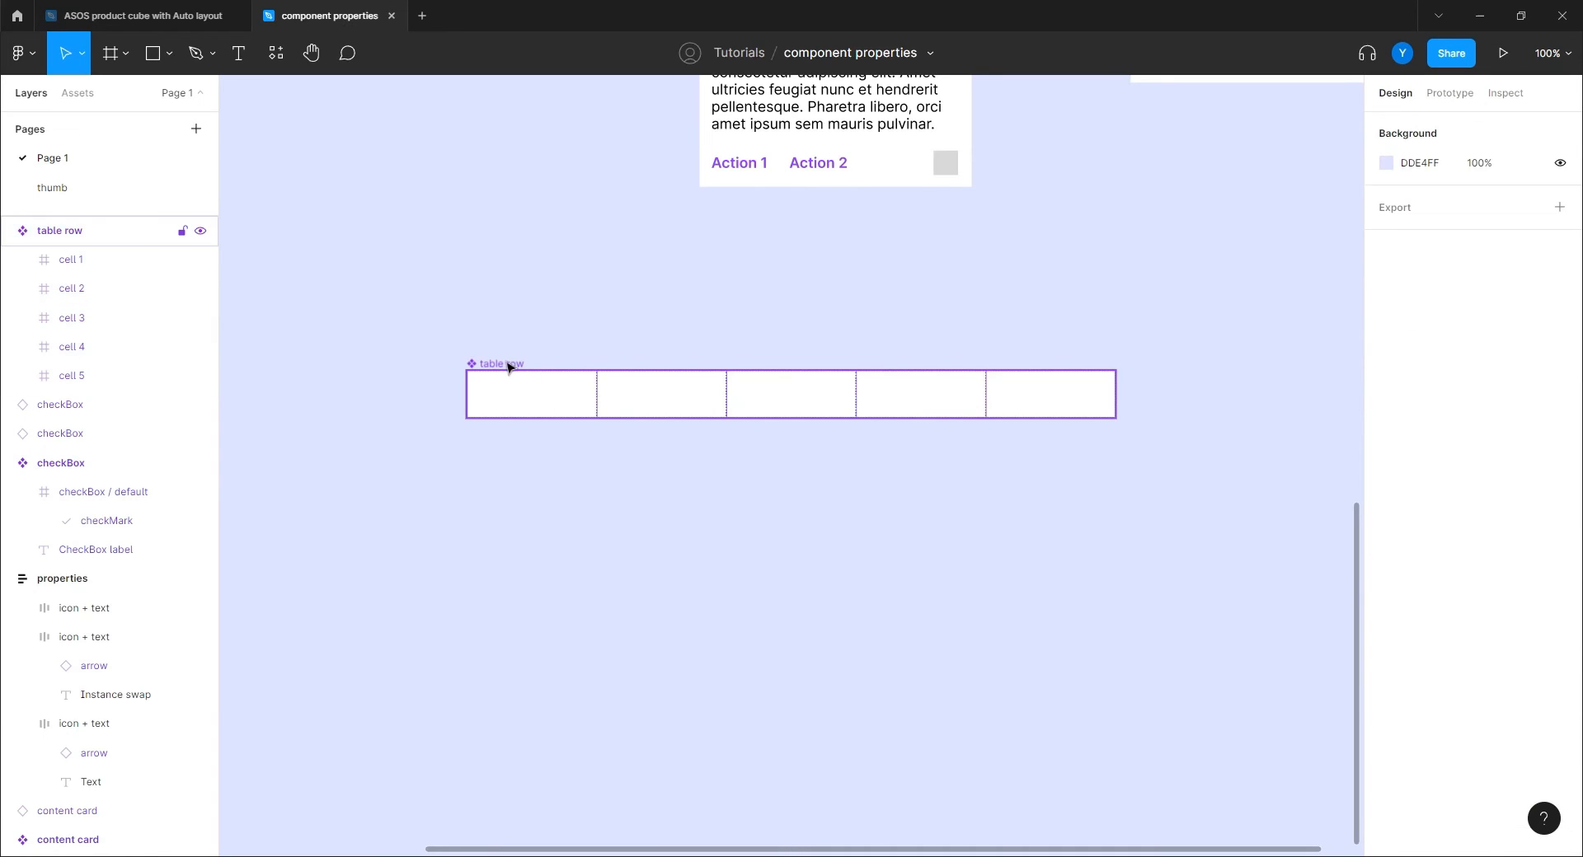
Place a table row instance directly below the component.
drag(507, 365, 506, 460)
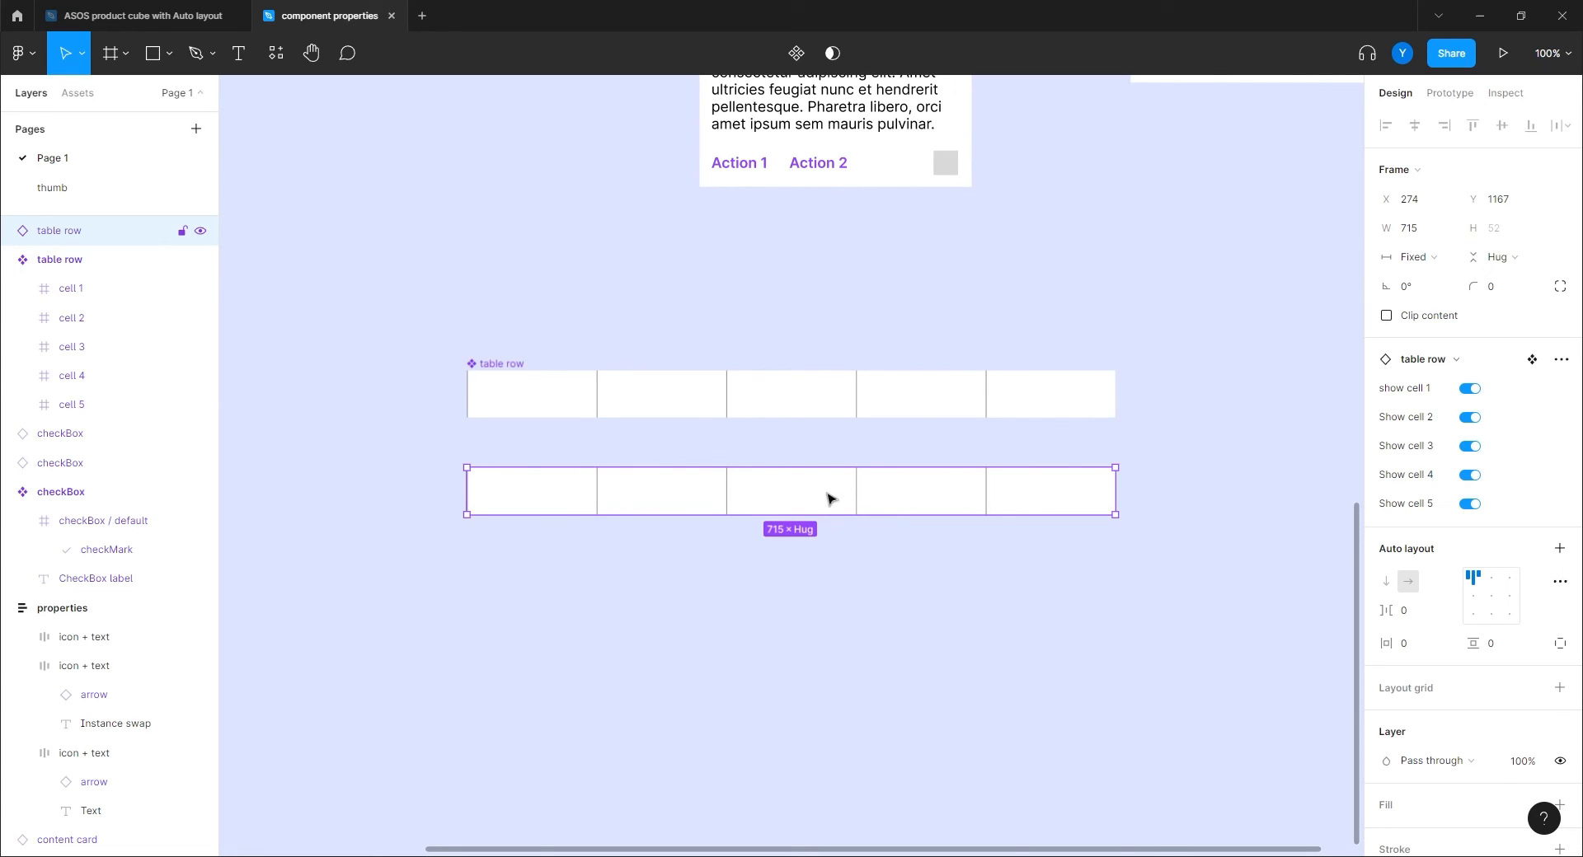
click(777, 493)
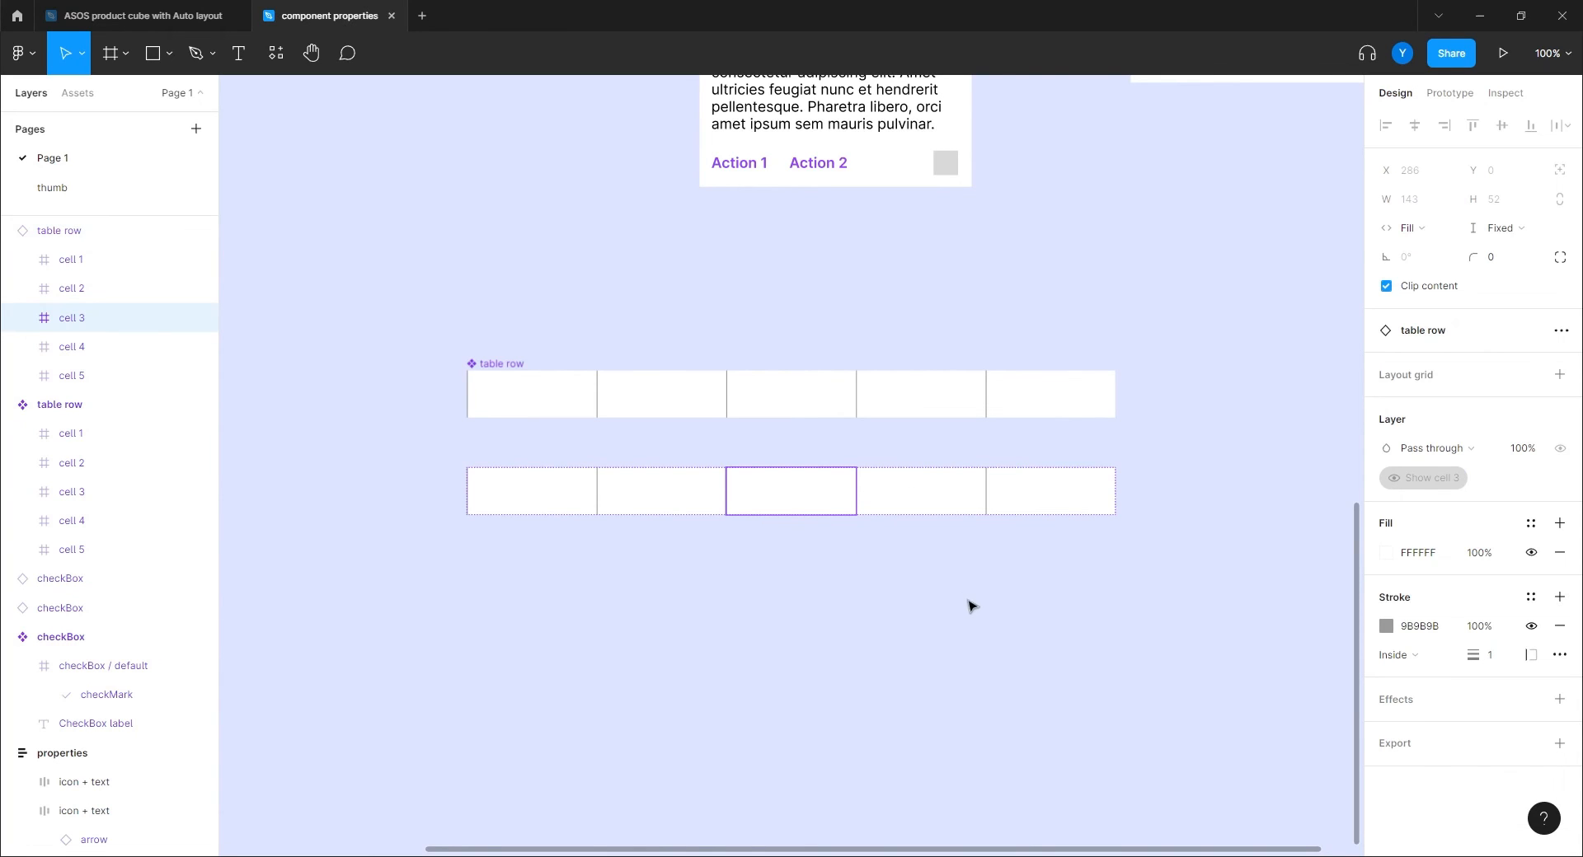
click(898, 606)
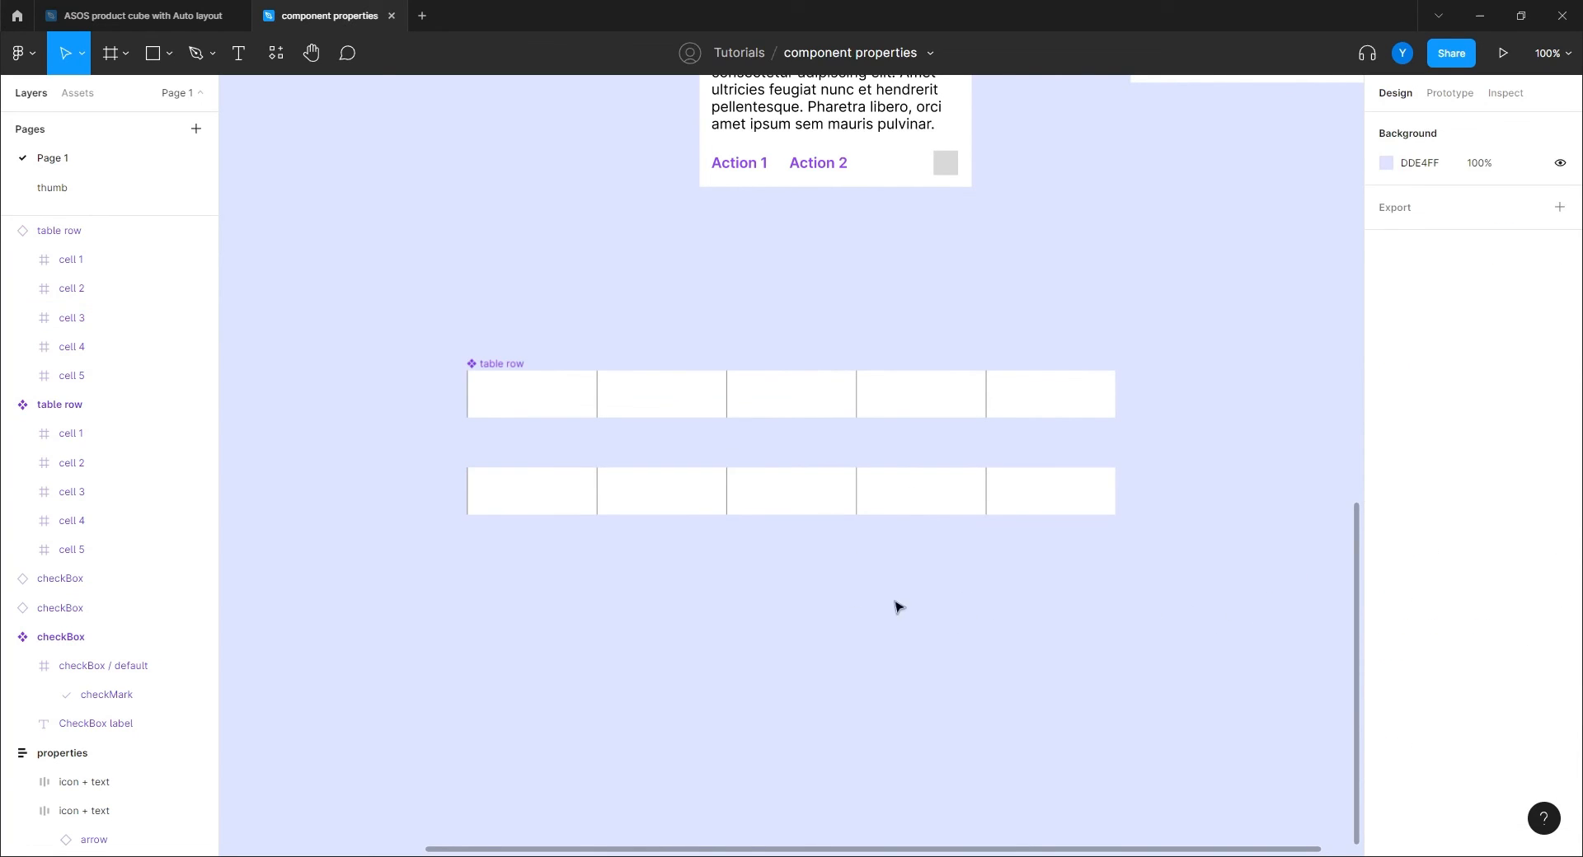
click(528, 495)
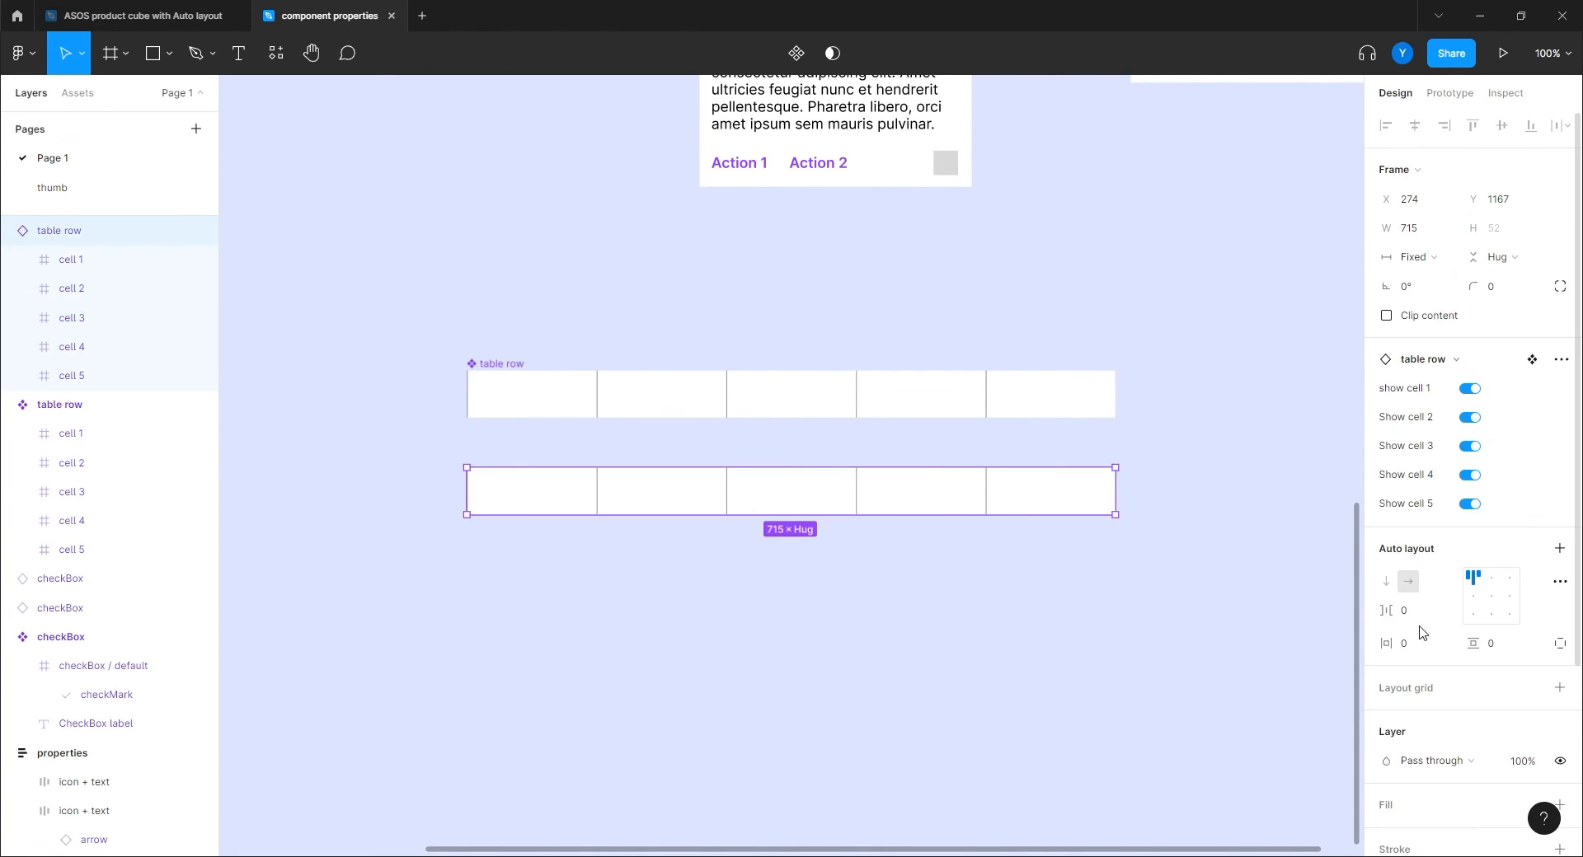
Test hiding cell 3 in the lower instance, then undo to restore it.
click(1472, 449)
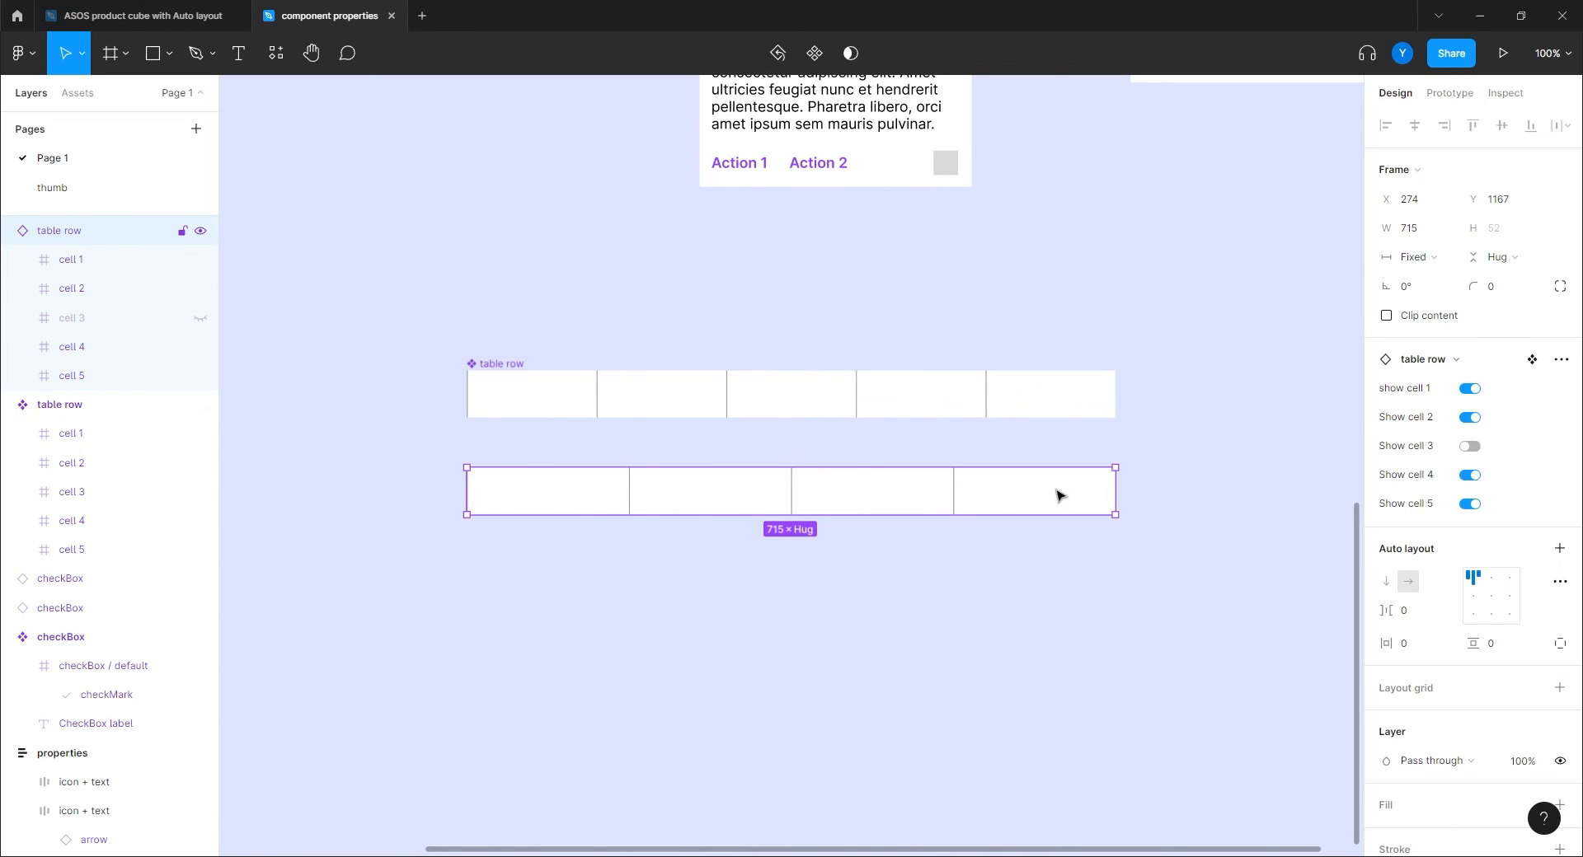
click(575, 625)
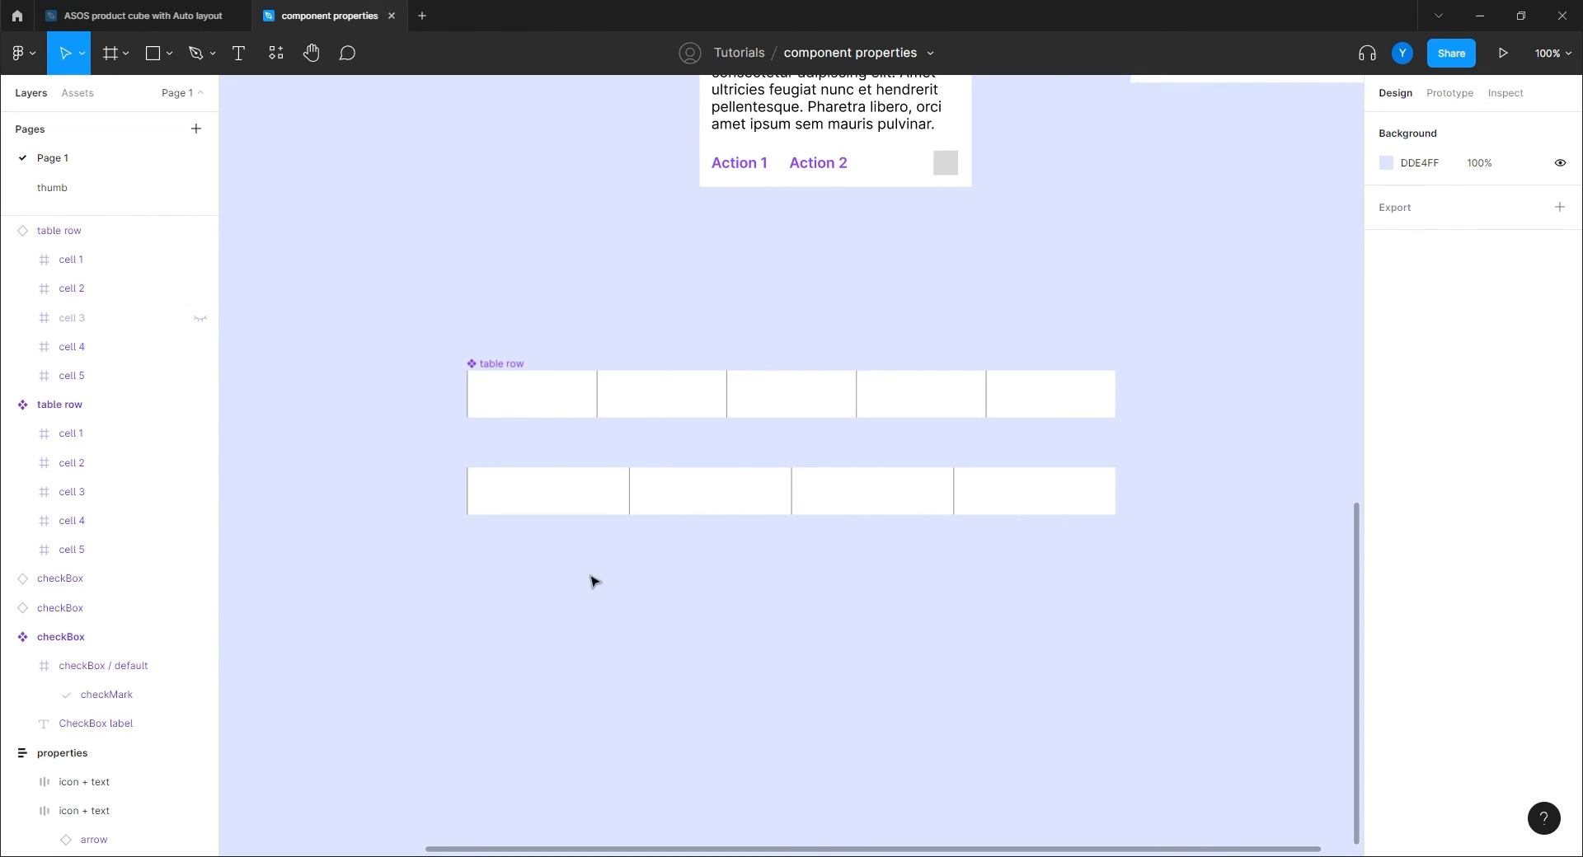
click(546, 409)
click(489, 649)
key(ctrl+z)
key(ctrl+z)
key(ctrl+z)
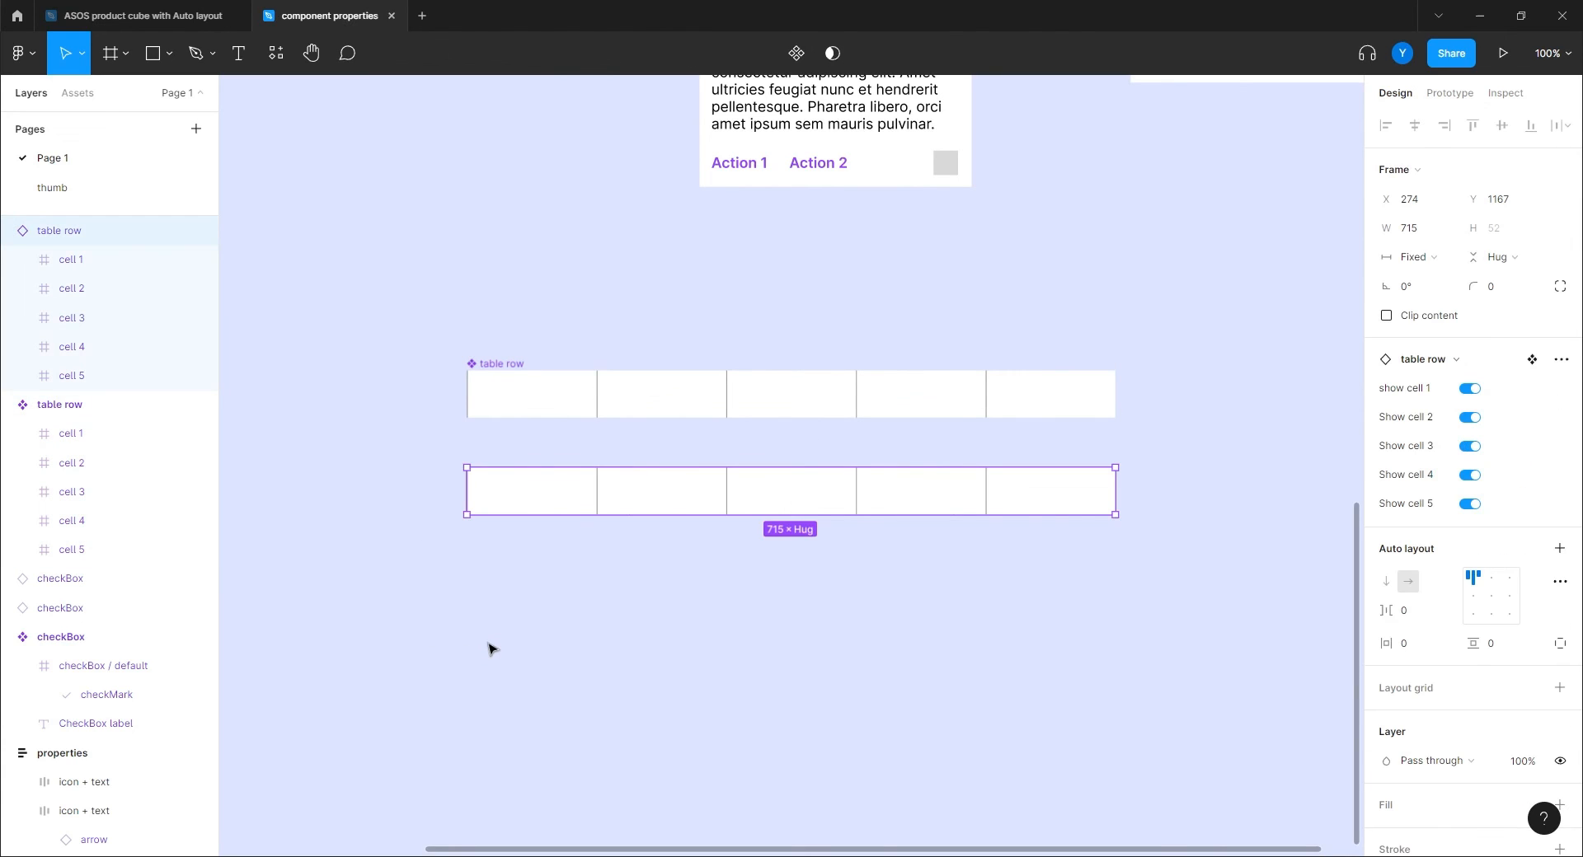
Set cell 1 of the table row component to a fixed width.
double_click(537, 403)
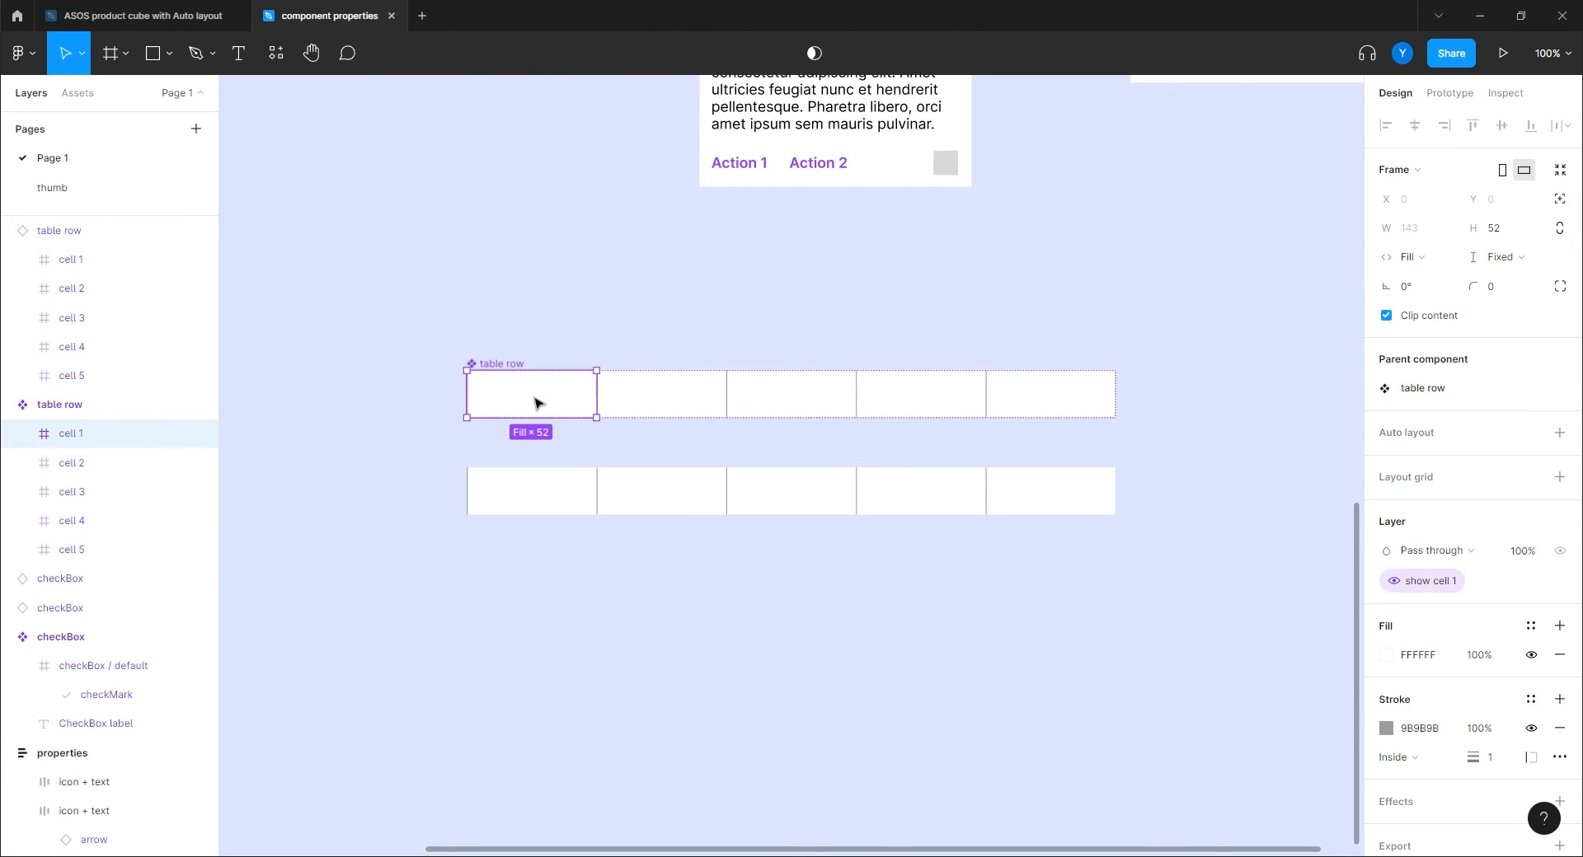
click(1420, 256)
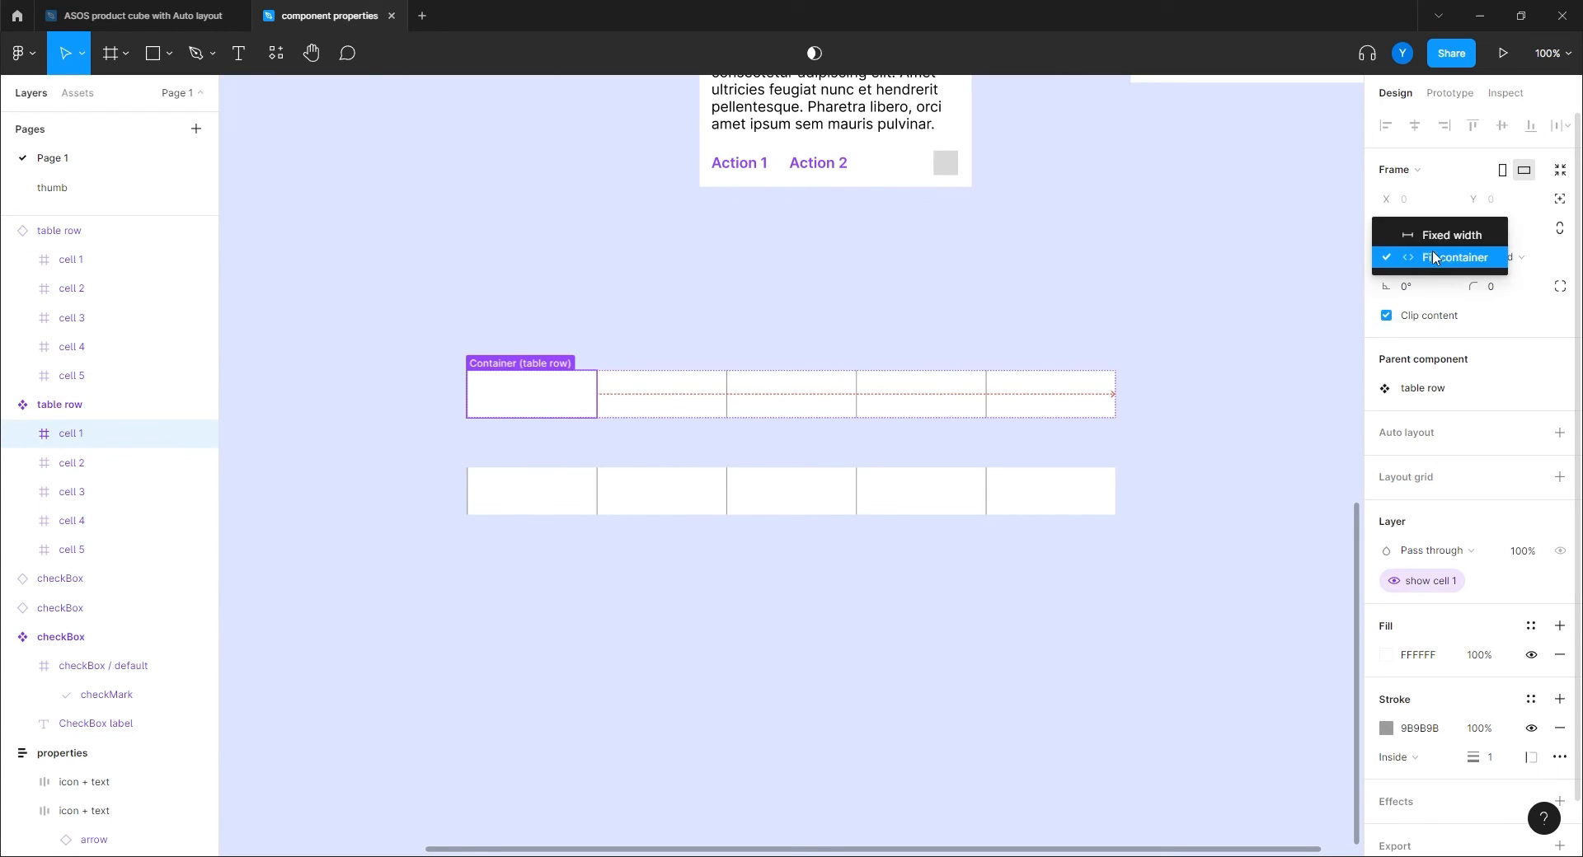
click(1446, 236)
click(644, 619)
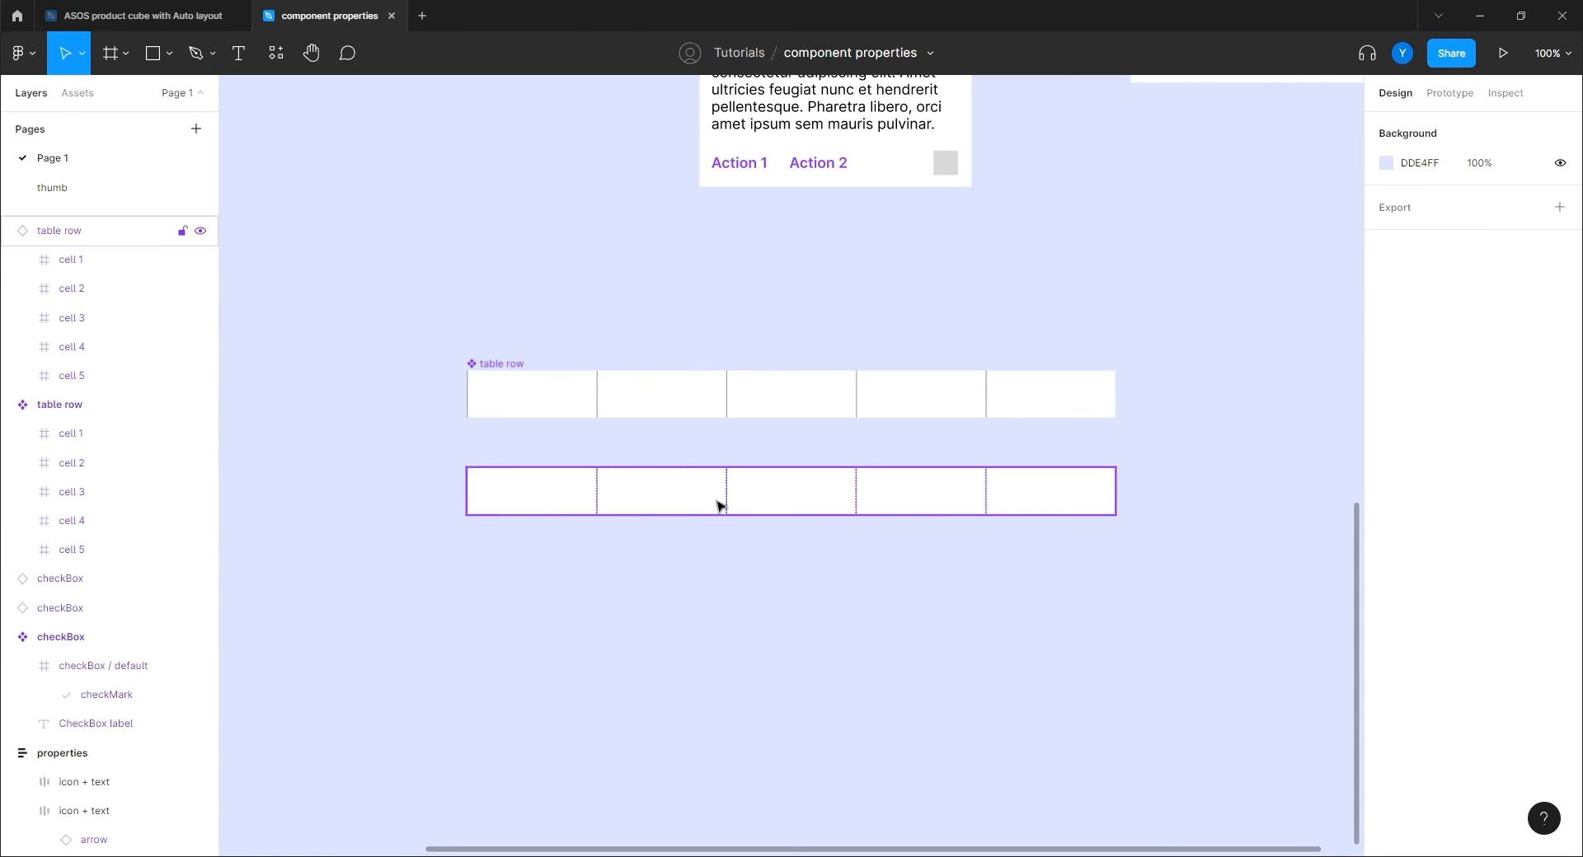
Turn off Show cell 3 in the lower table row instance.
click(528, 500)
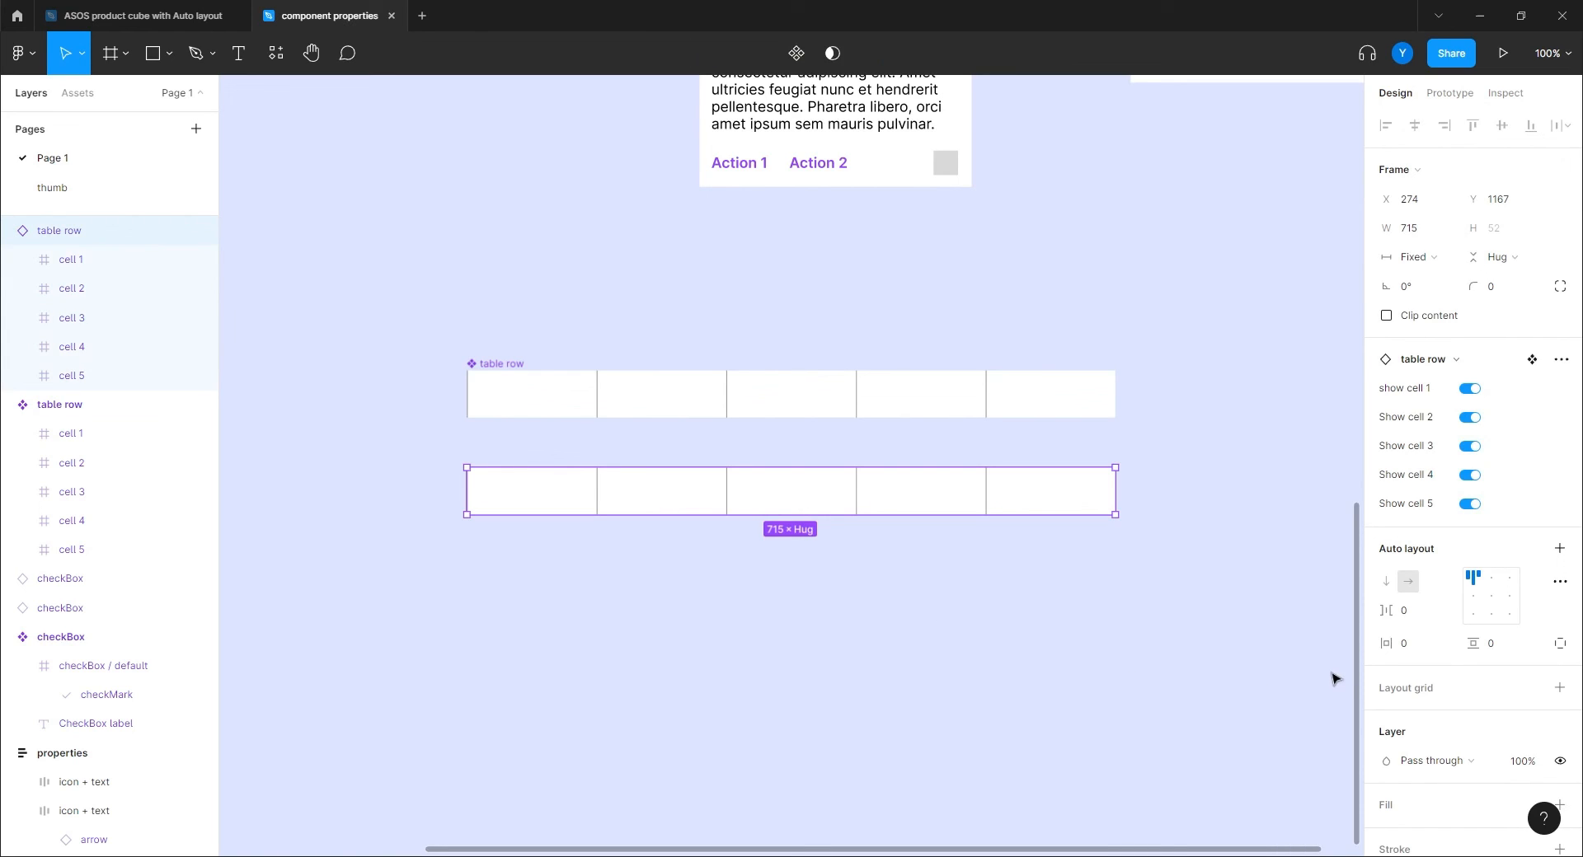
click(1468, 446)
click(714, 602)
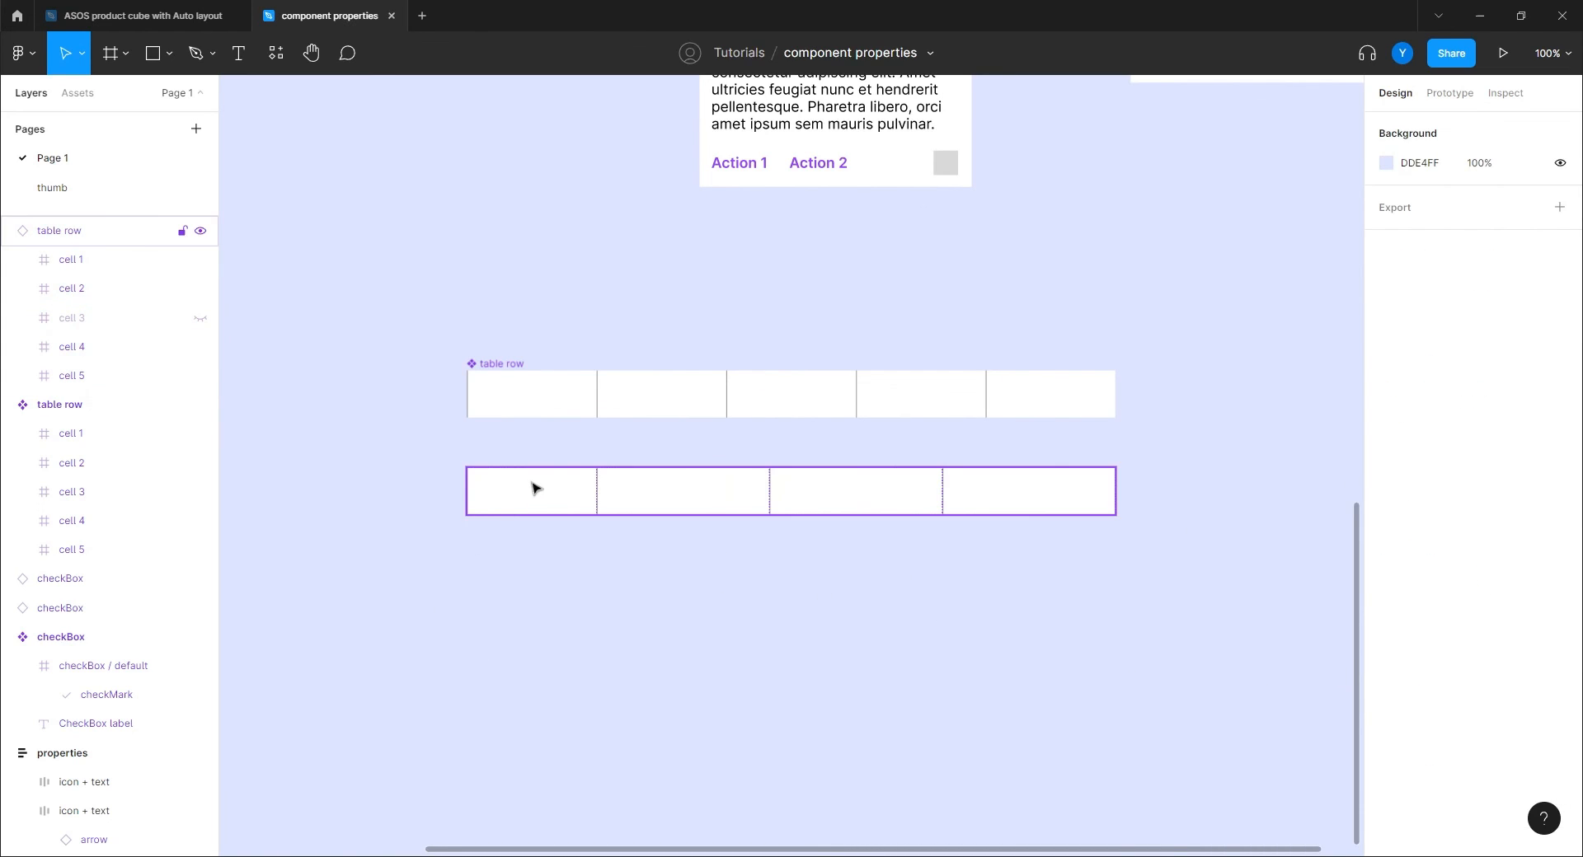